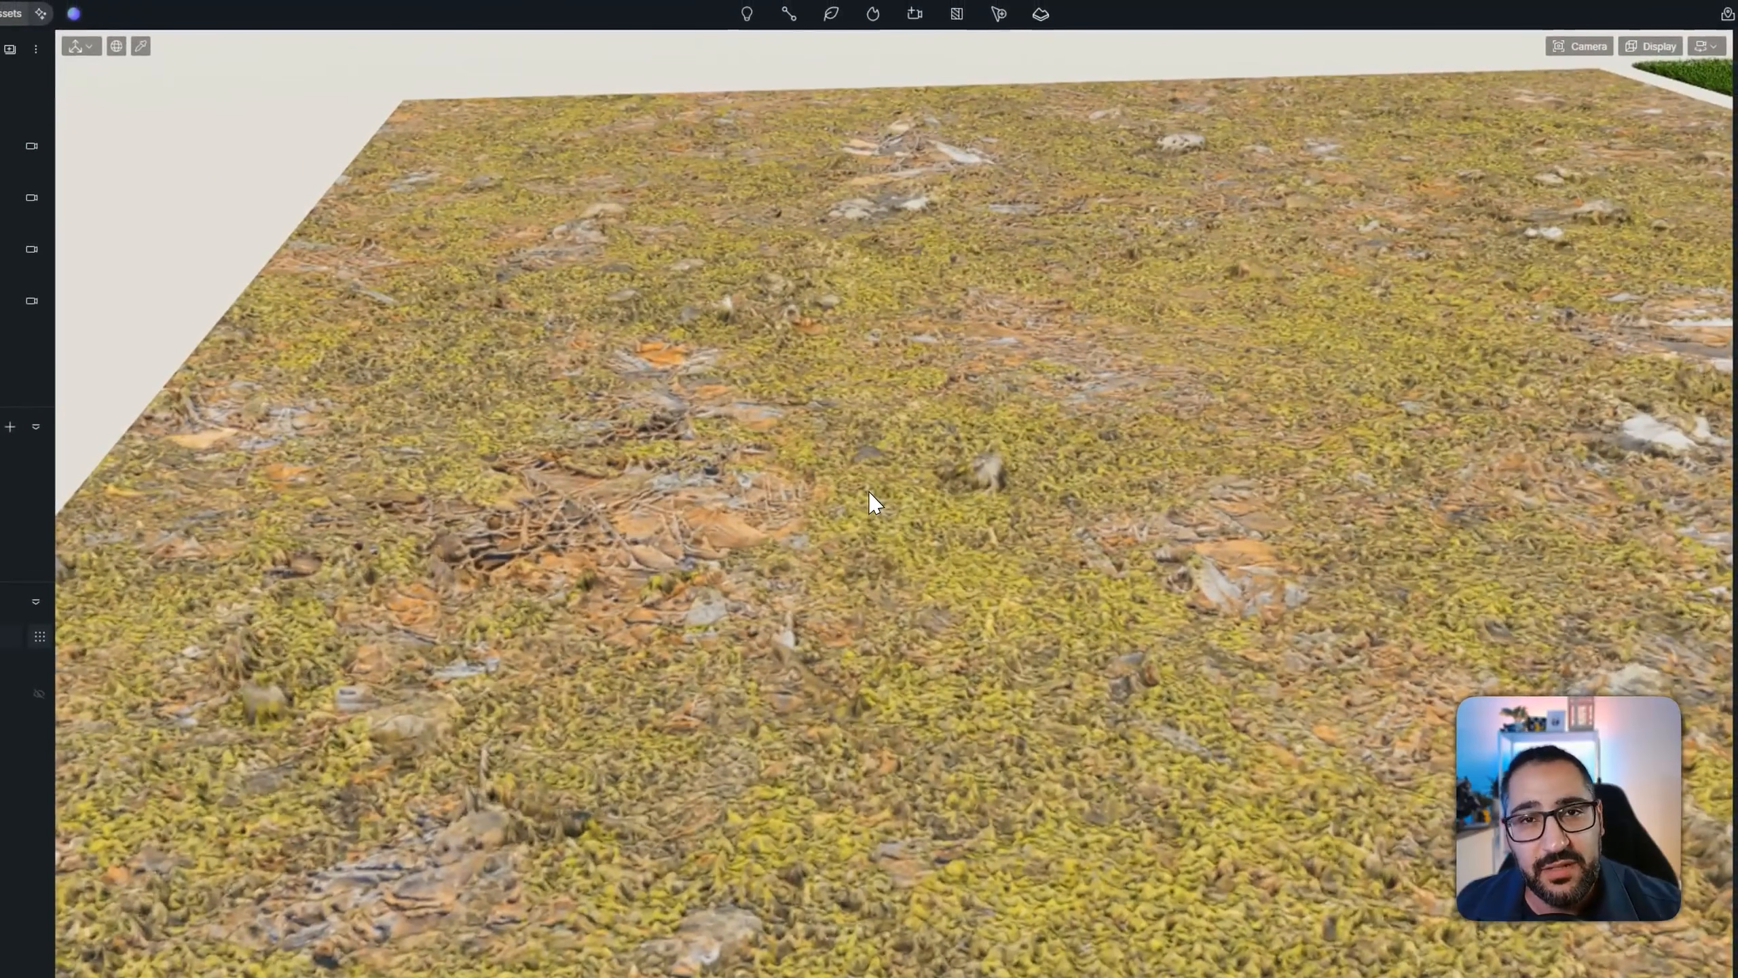
Search the online material library for "grass"
{"action": "right_click_drag", "start_coordinate": [869, 491], "coordinate": [857, 829]}
{"action": "key", "text": "d"}
{"action": "key", "text": "s"}
{"action": "key", "text": "w"}
{"action": "key", "text": "q"}
{"action": "key", "text": "s"}
{"action": "right_click_drag", "start_coordinate": [976, 743], "coordinate": [997, 816]}
{"action": "left_click", "coordinate": [95, 41]}
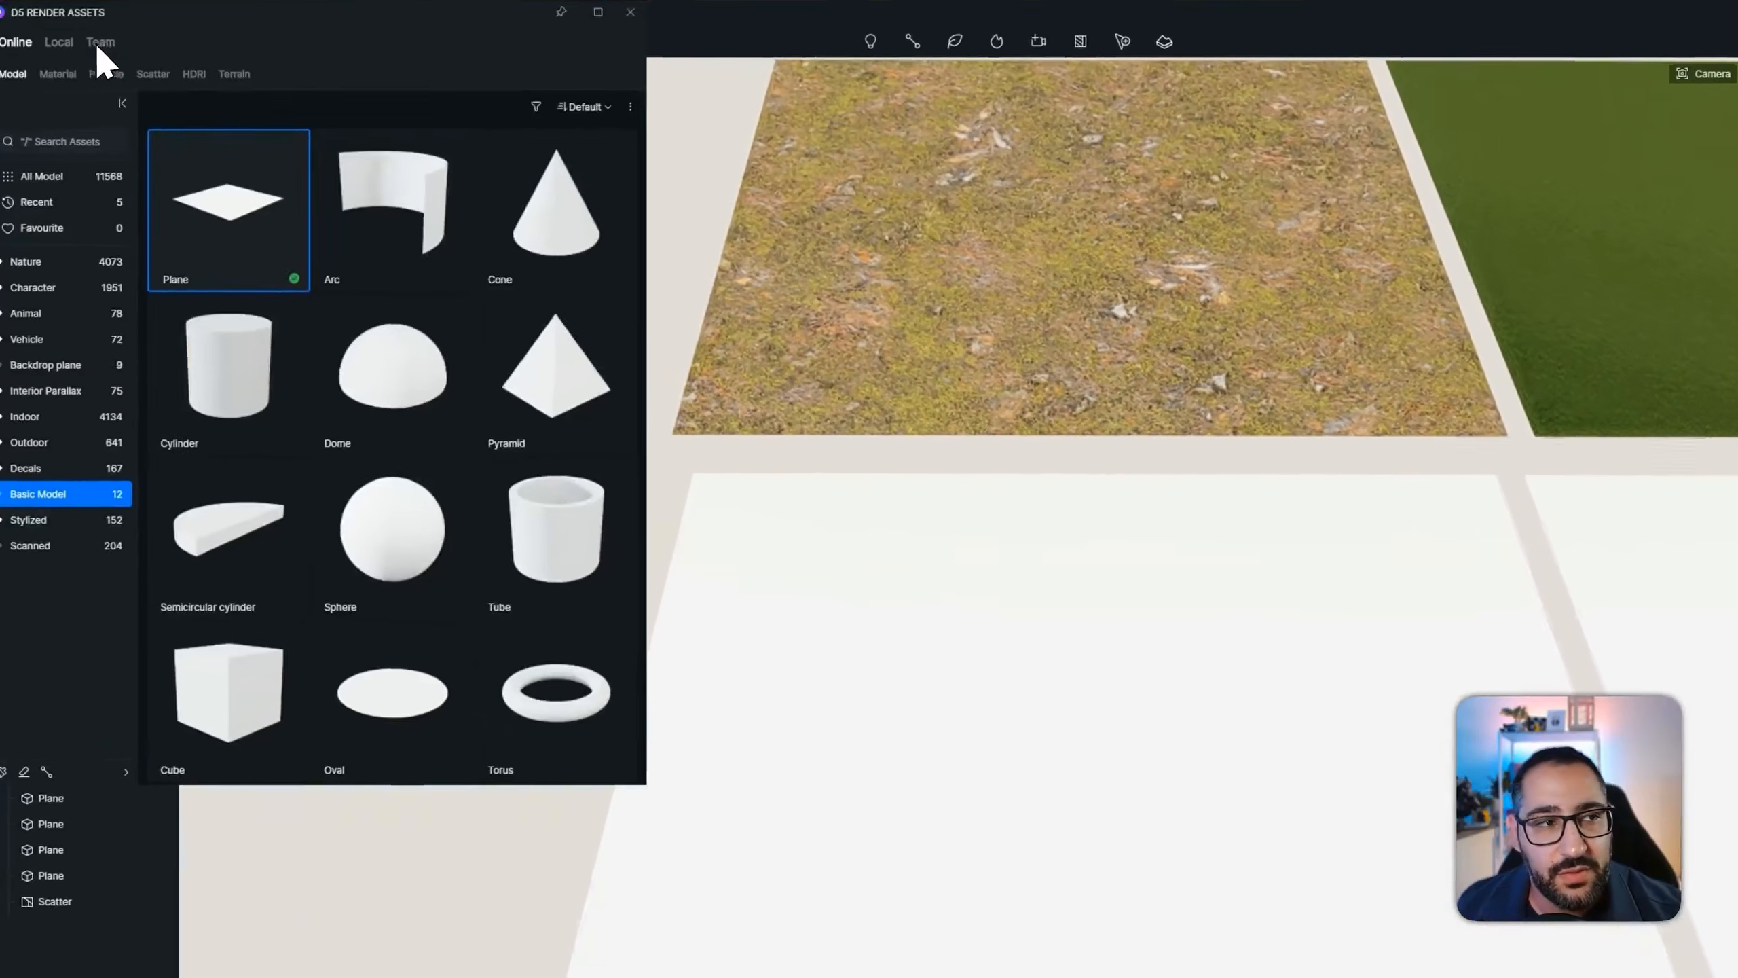
{"action": "left_click", "coordinate": [76, 78]}
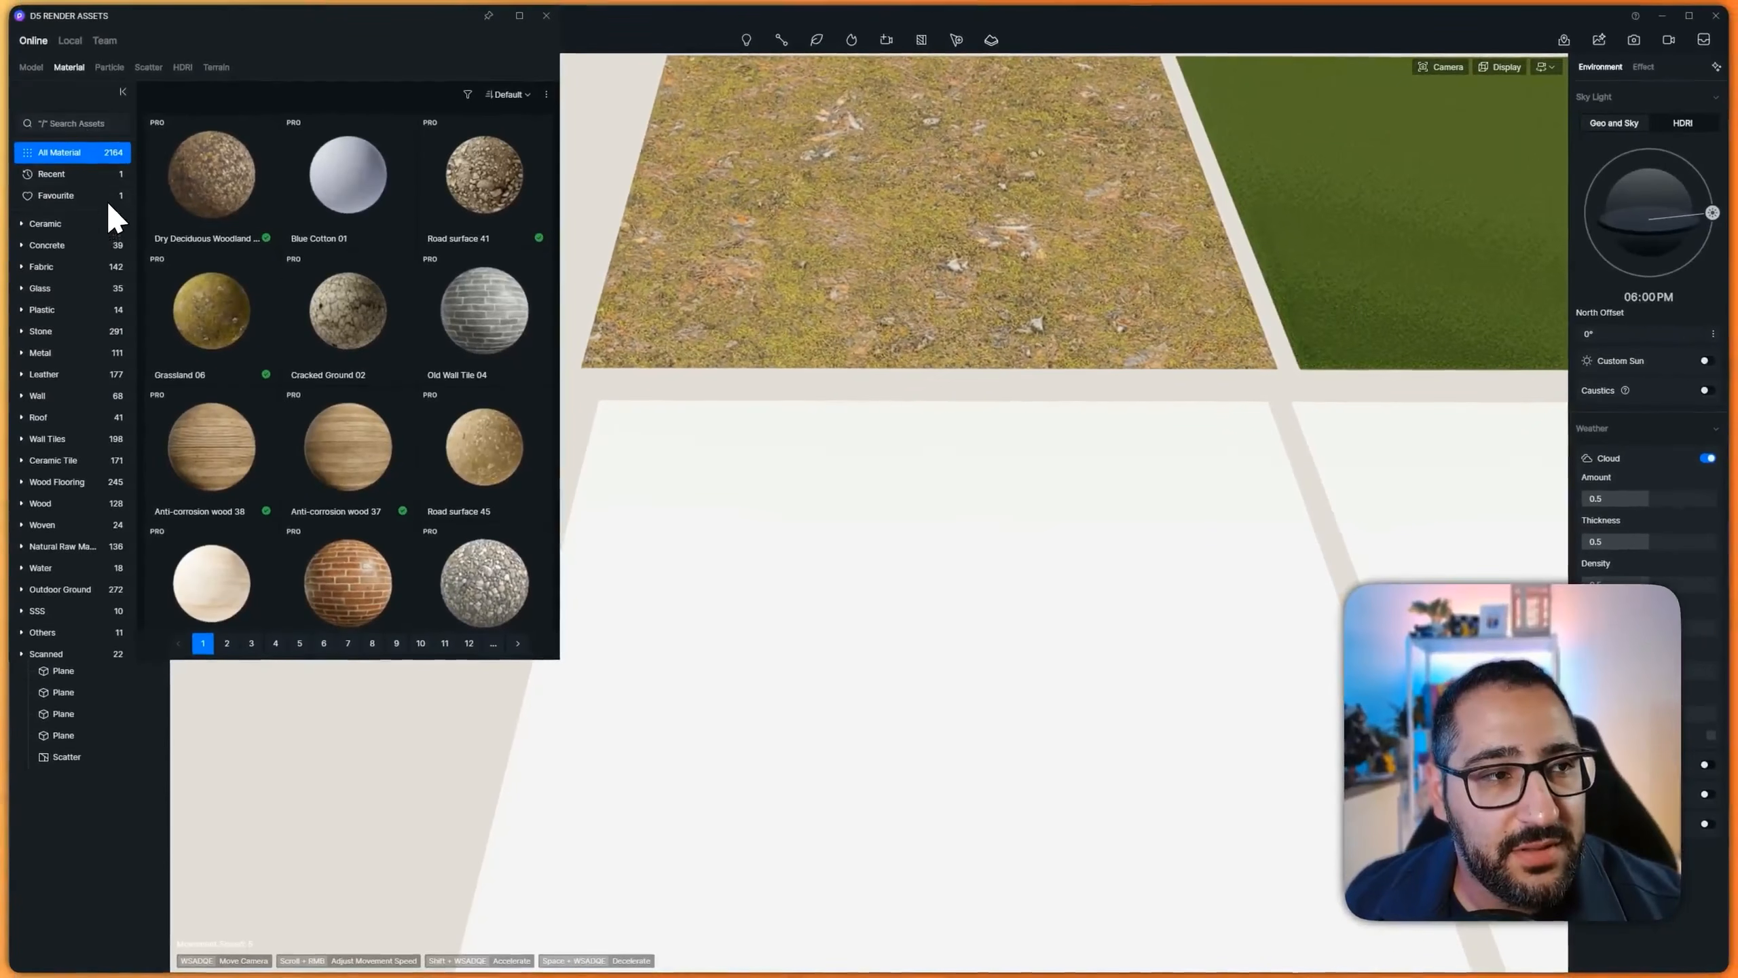
{"action": "left_click", "coordinate": [95, 125]}
{"action": "type", "text": "grass"}
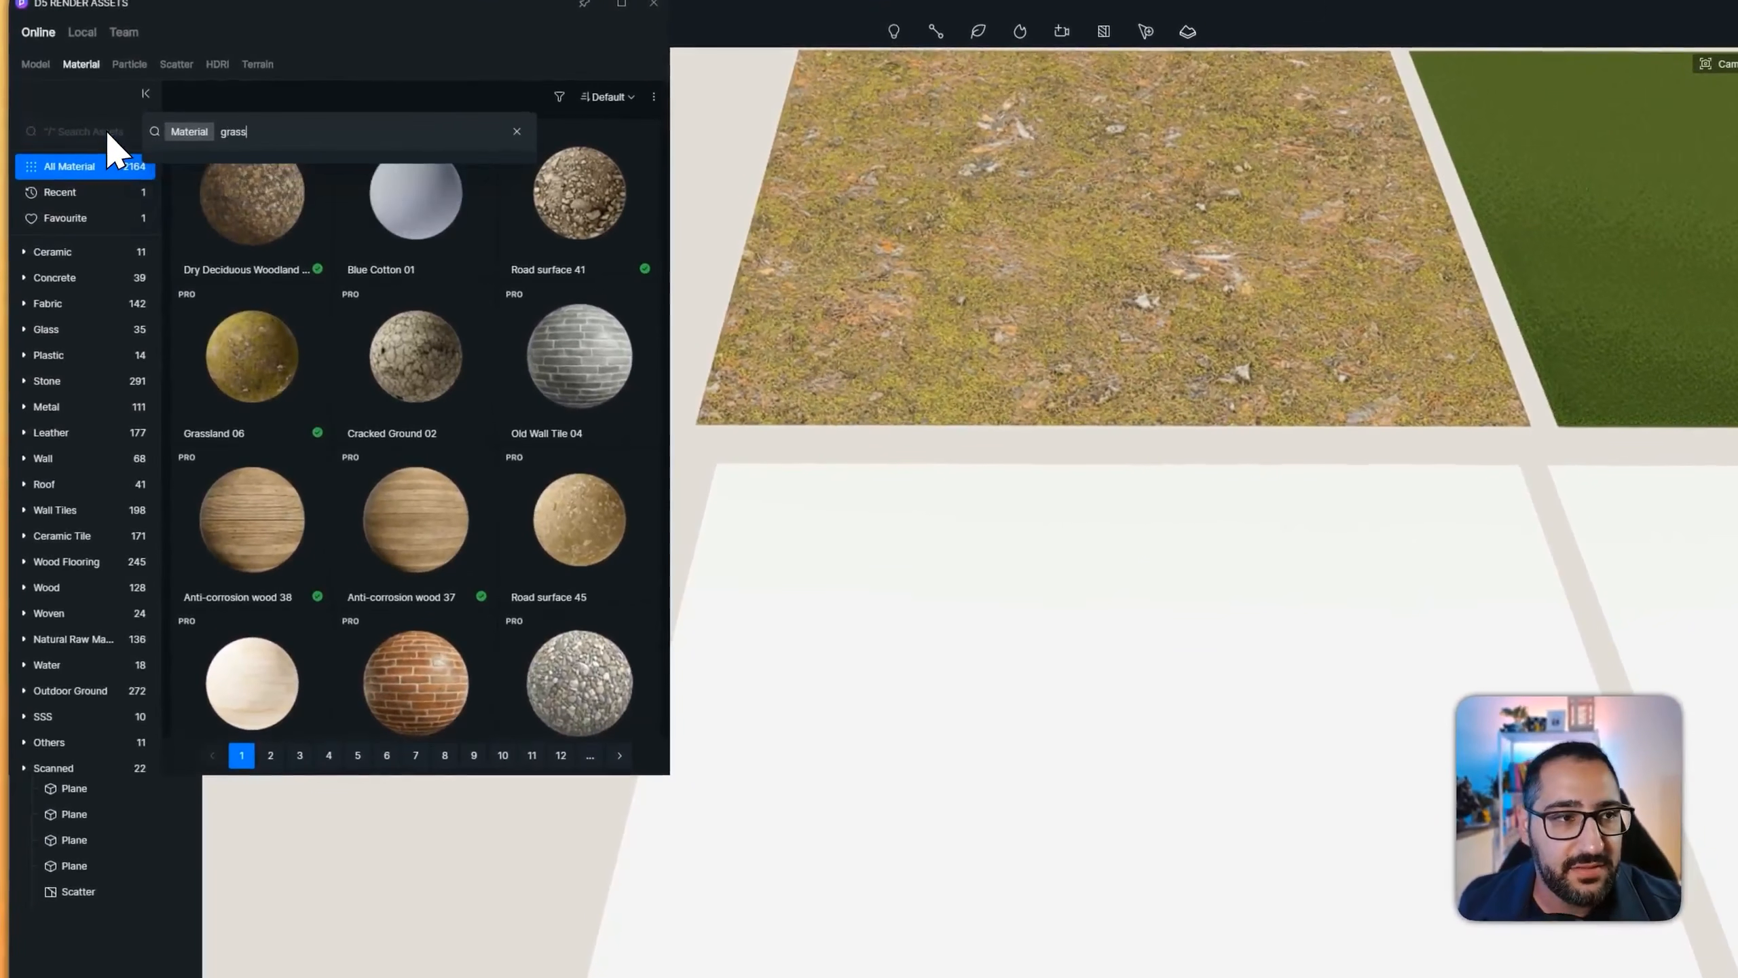
{"action": "key", "text": "Return"}
Apply the Grassland 05 material to the blank plane in front of the mossy ground sample and reduce its displacement height
{"action": "left_click", "coordinate": [472, 247]}
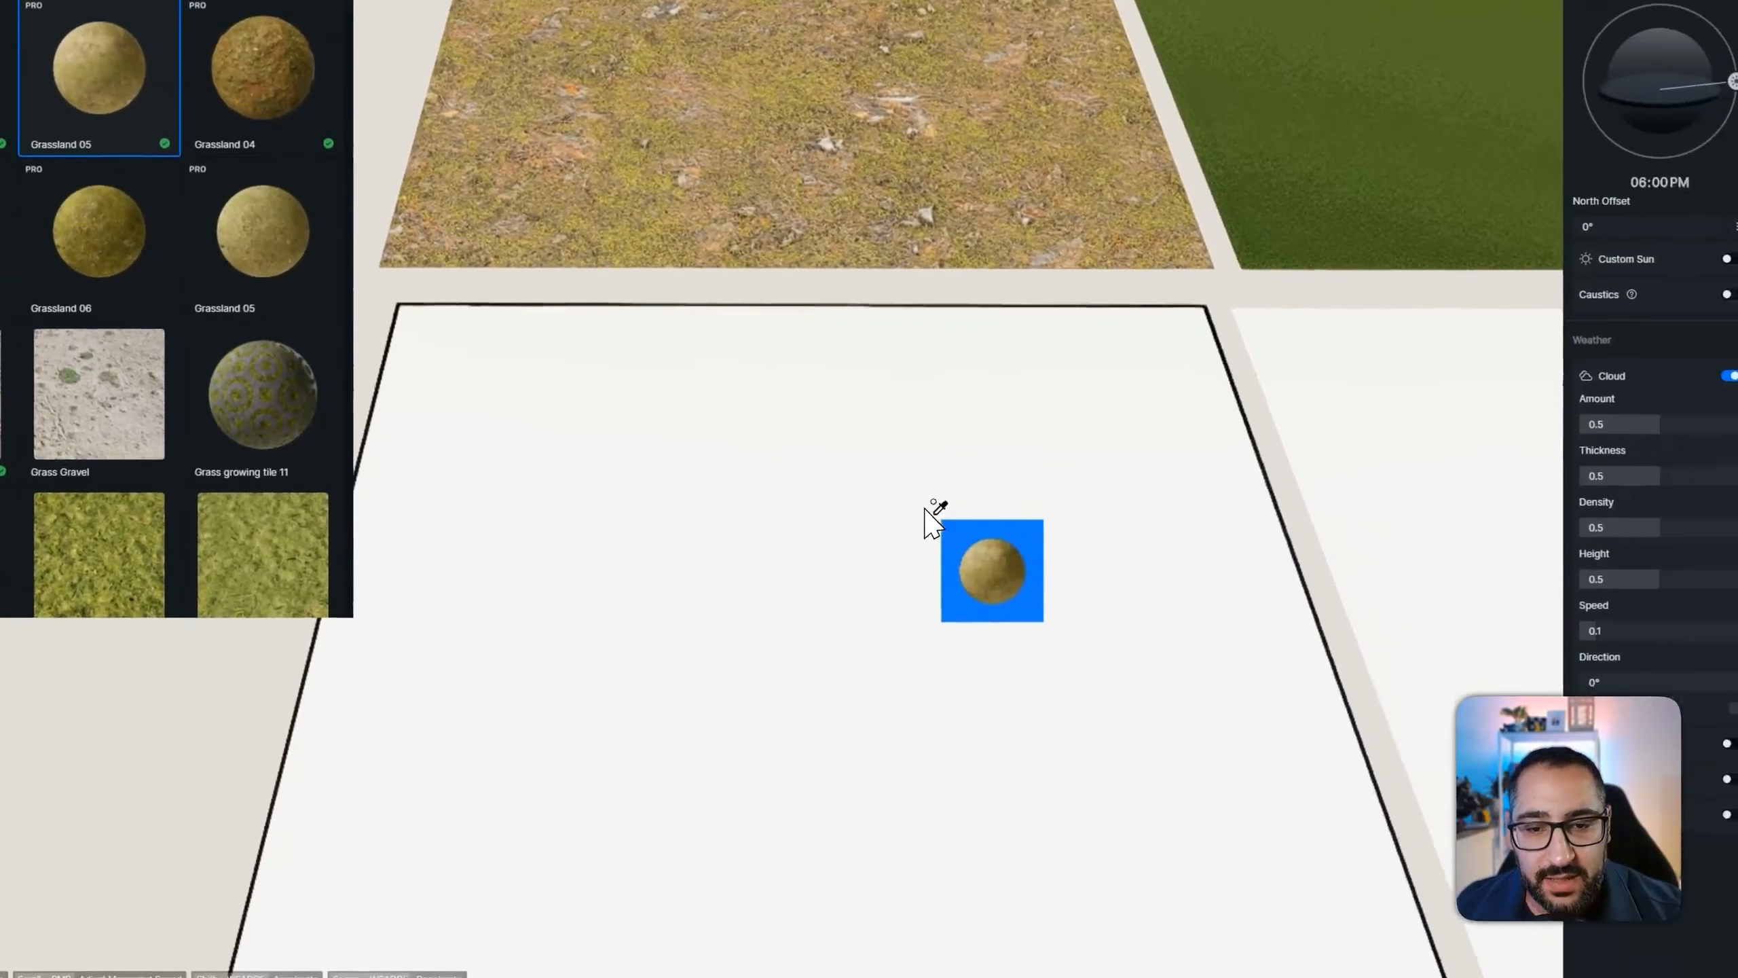
{"action": "left_click", "coordinate": [1175, 657]}
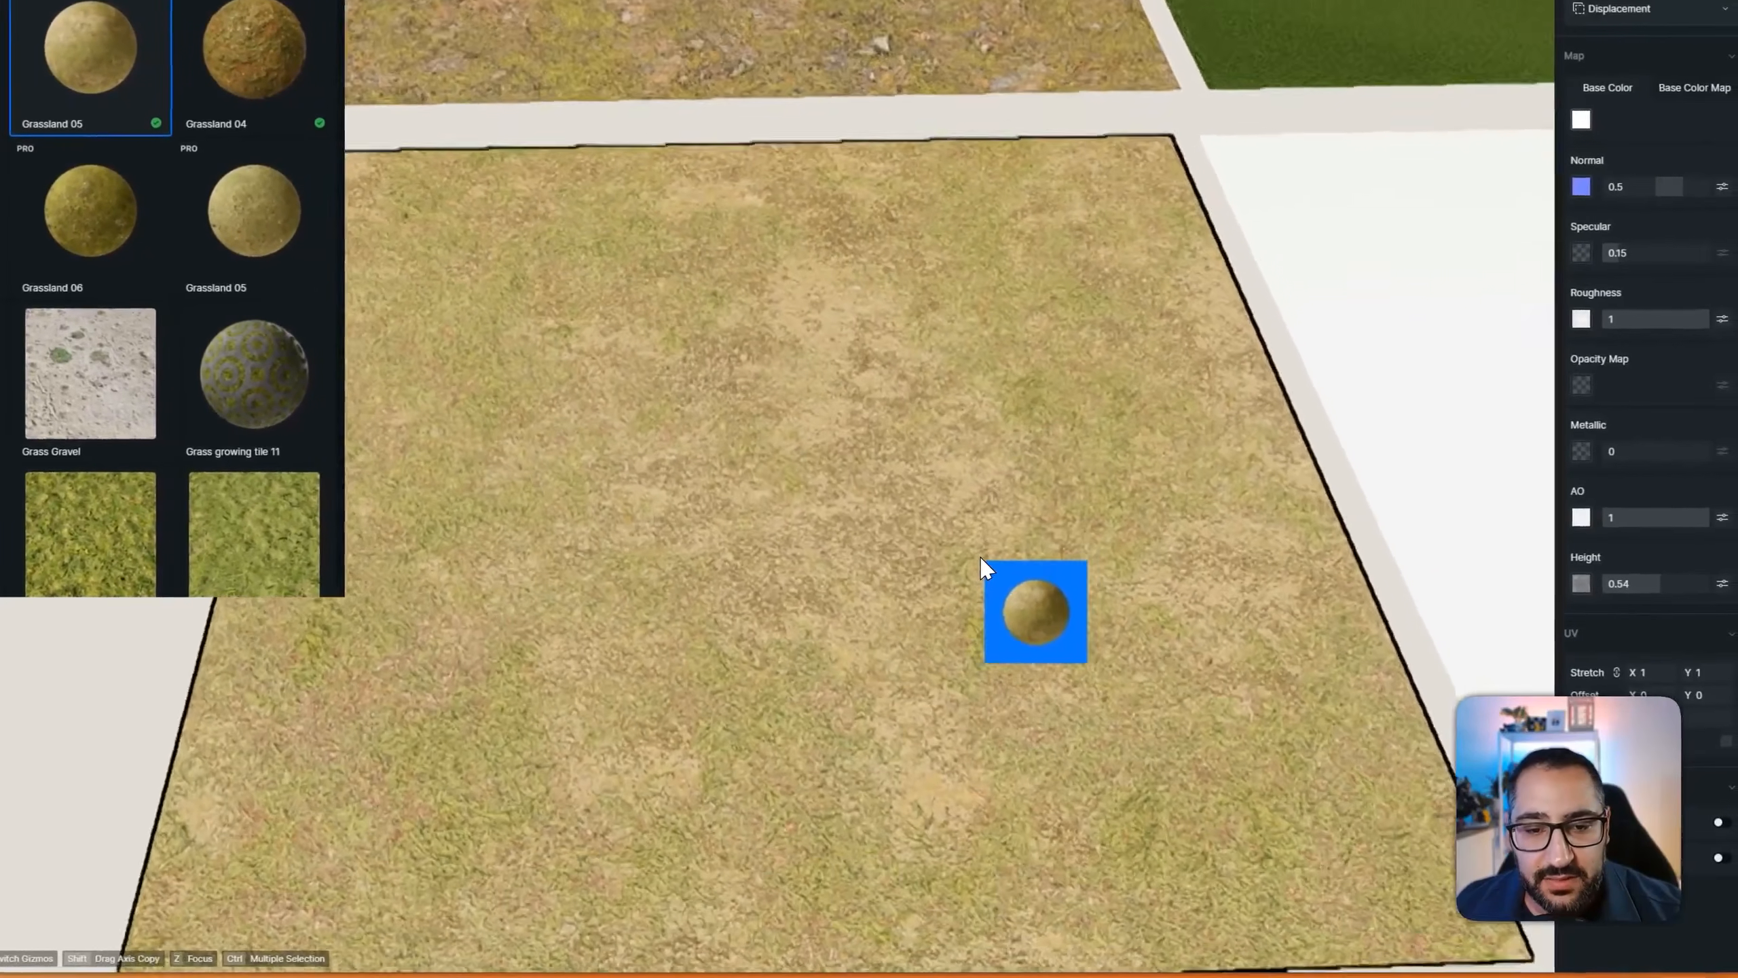
{"action": "scroll", "coordinate": [983, 569], "scroll_direction": "up", "scroll_amount": 5}
{"action": "right_click", "coordinate": [958, 579]}
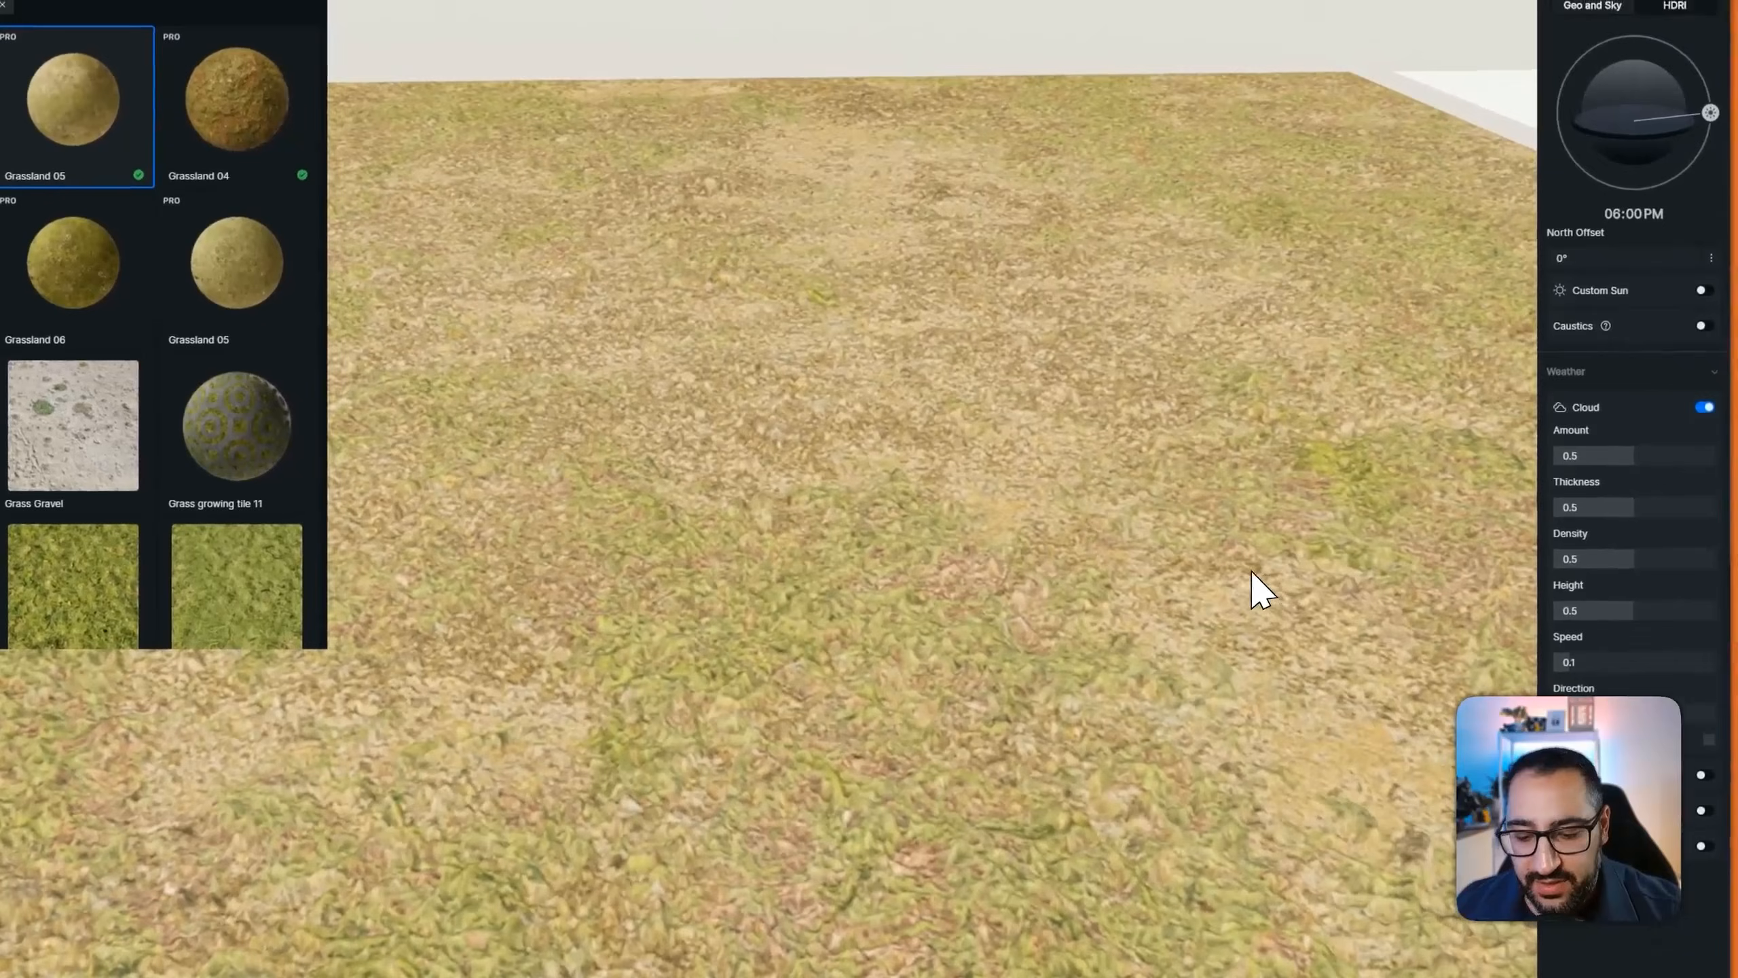
{"action": "left_click", "coordinate": [1222, 514]}
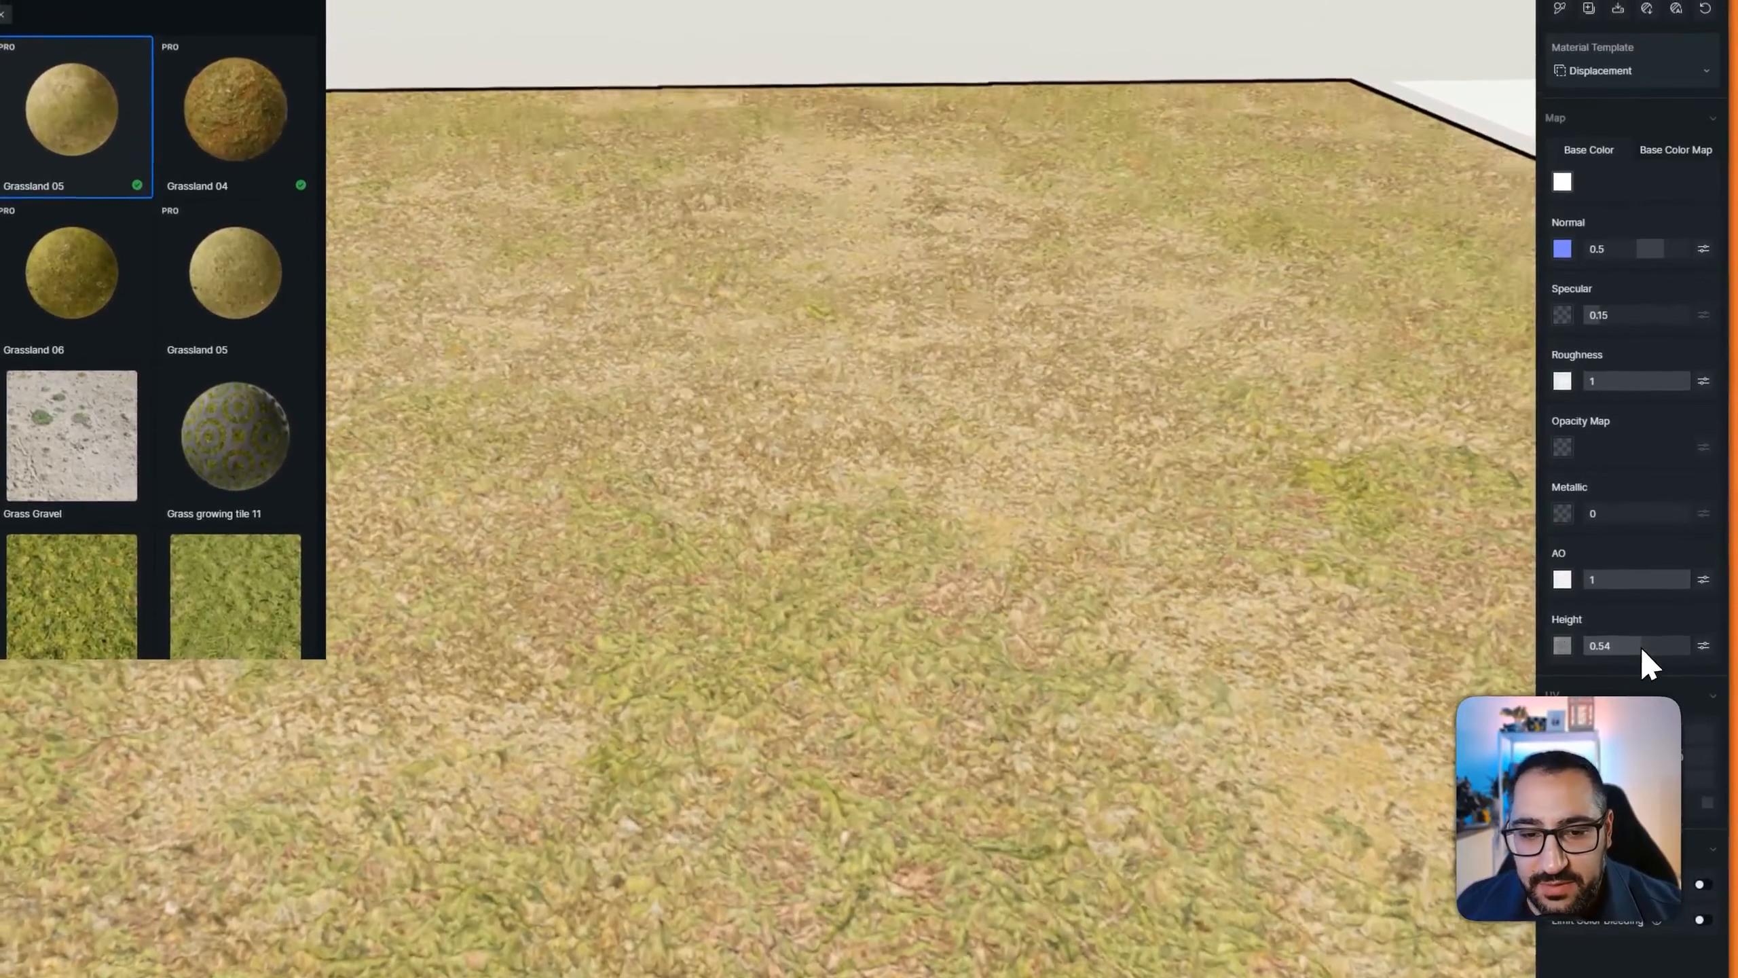
{"action": "left_click_drag", "start_coordinate": [1642, 641], "coordinate": [1601, 662]}
Go to Scene 4 and switch the material template of the blank plane in front of the dark green lawn to Grass
{"action": "left_click", "coordinate": [120, 243]}
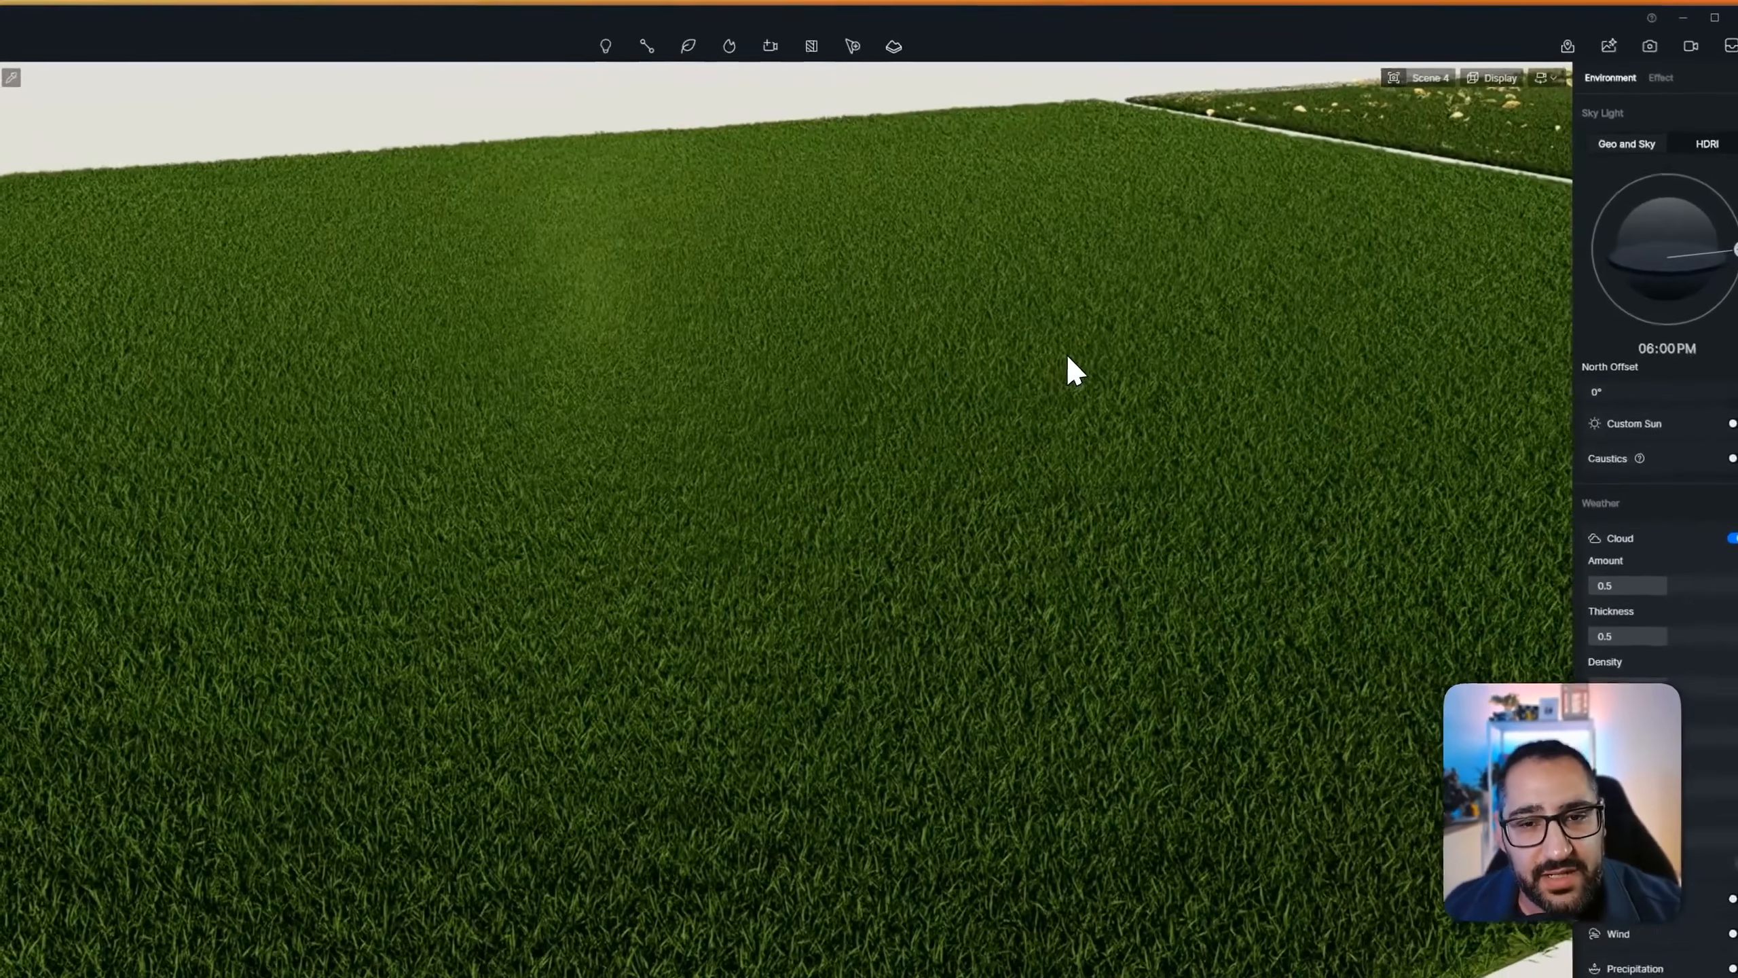
{"action": "key", "text": "s"}
{"action": "right_click_drag", "start_coordinate": [1067, 356], "coordinate": [877, 601]}
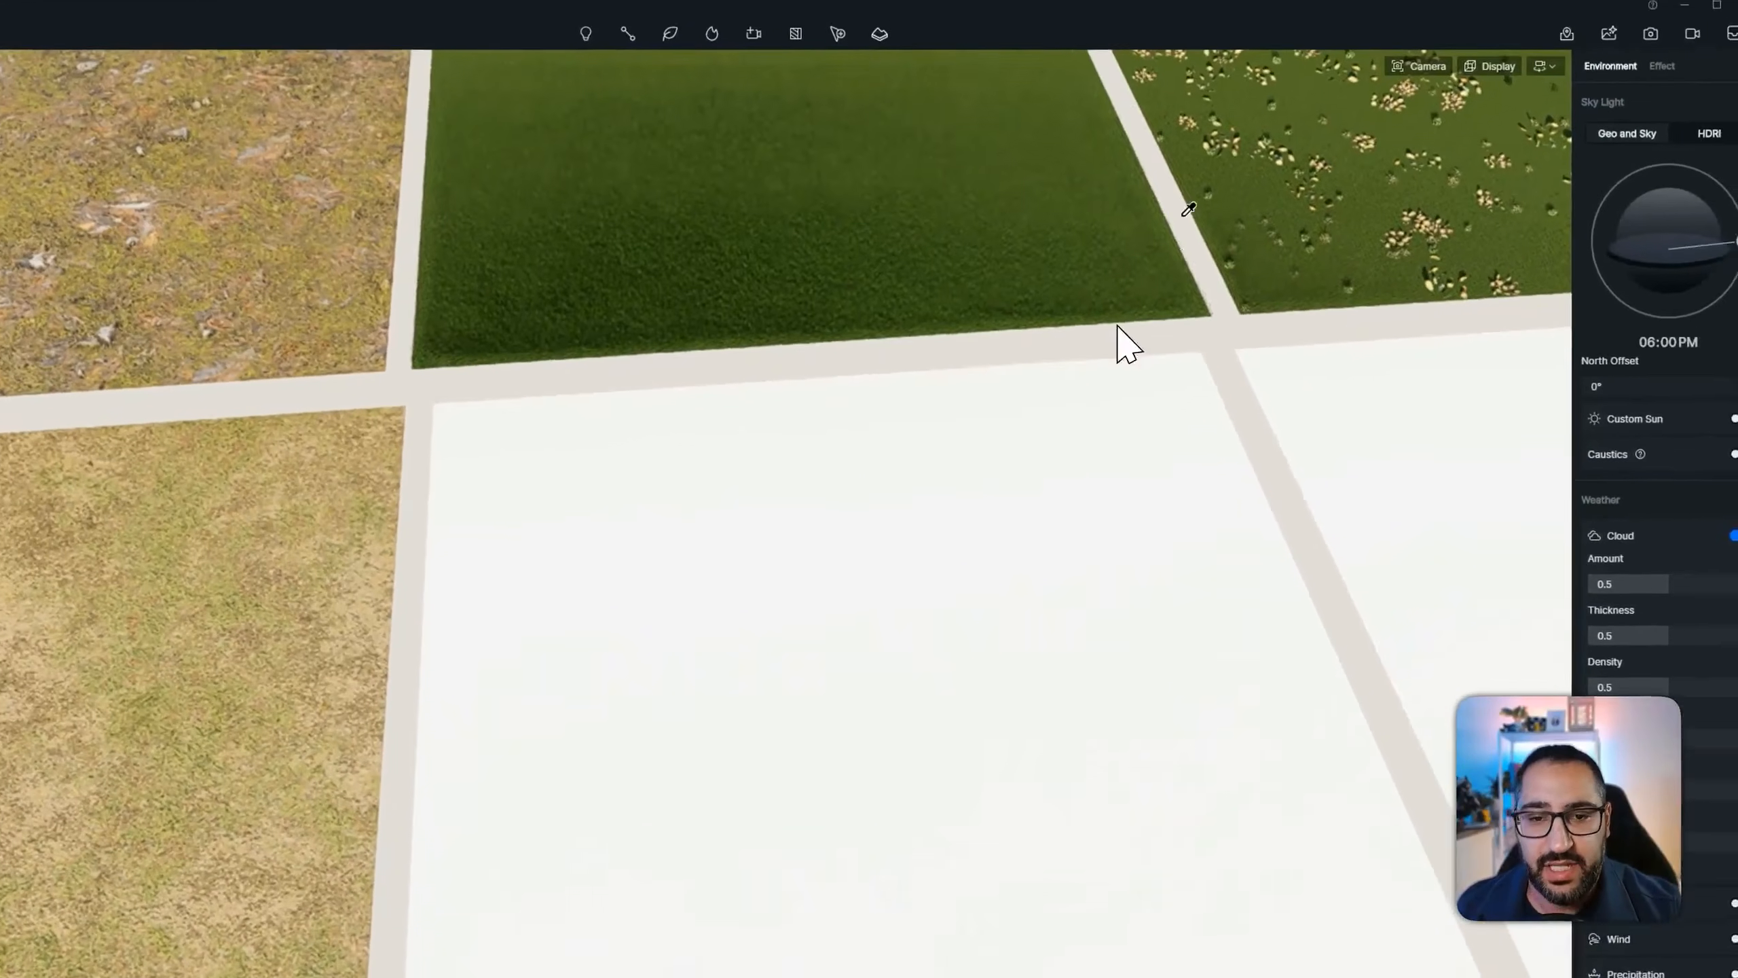
{"action": "left_click", "coordinate": [1247, 324]}
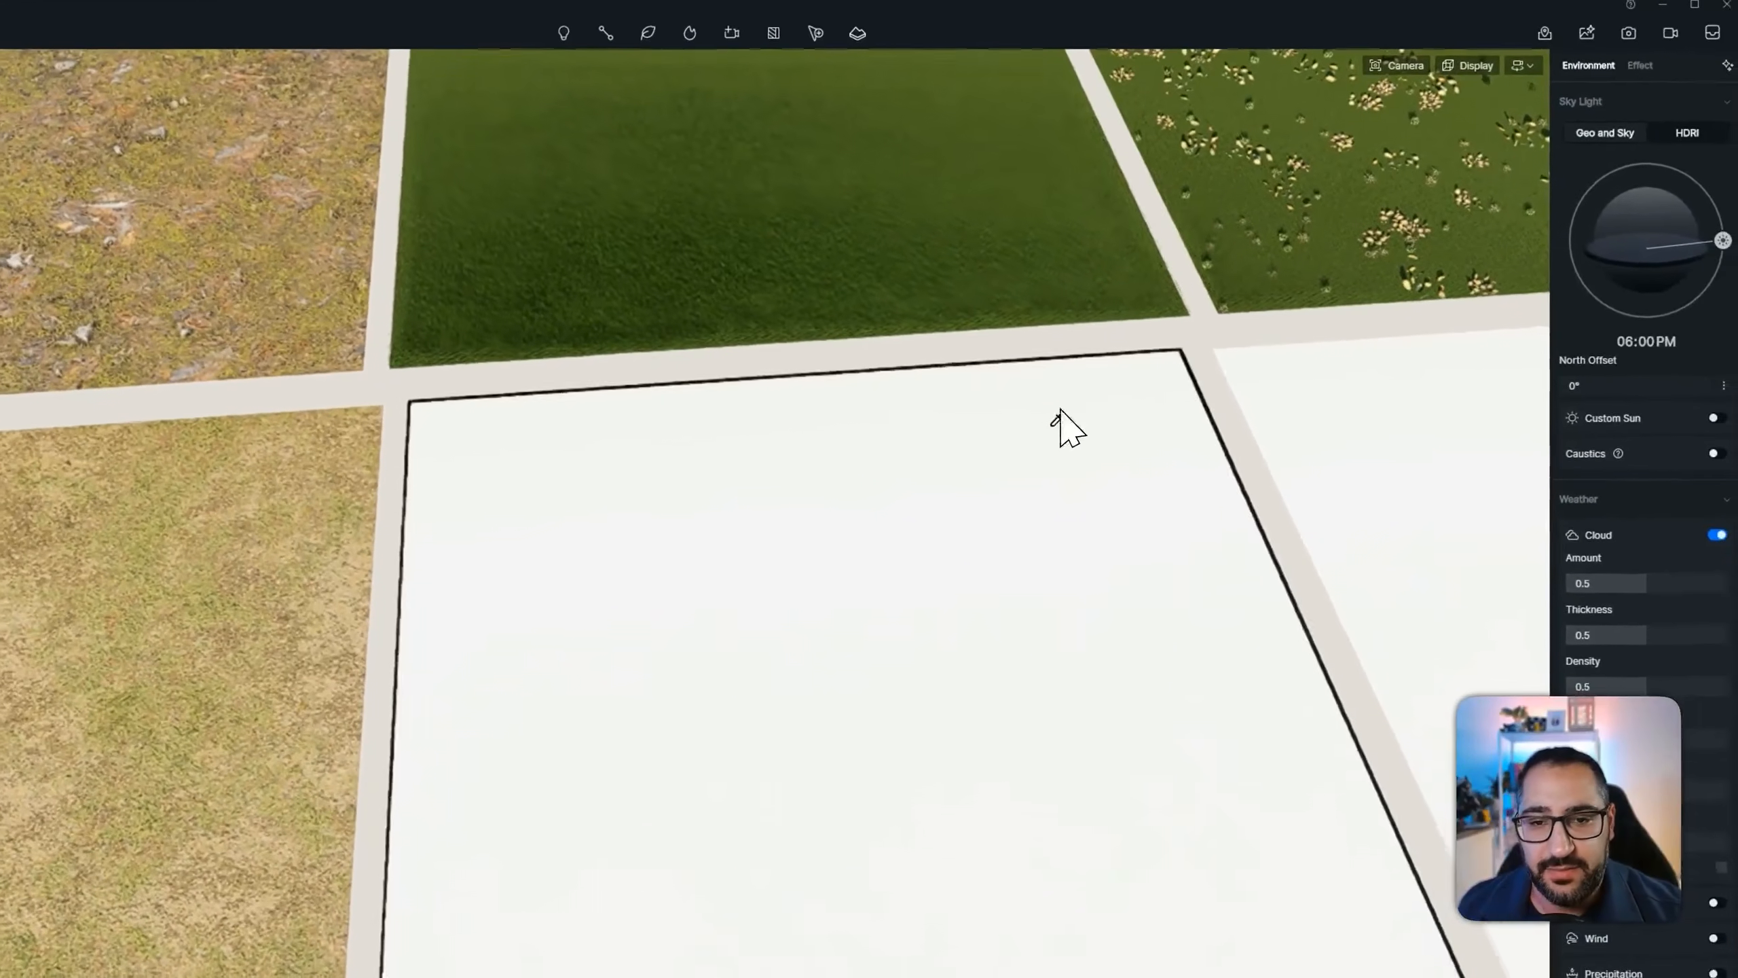
{"action": "left_click", "coordinate": [1640, 182]}
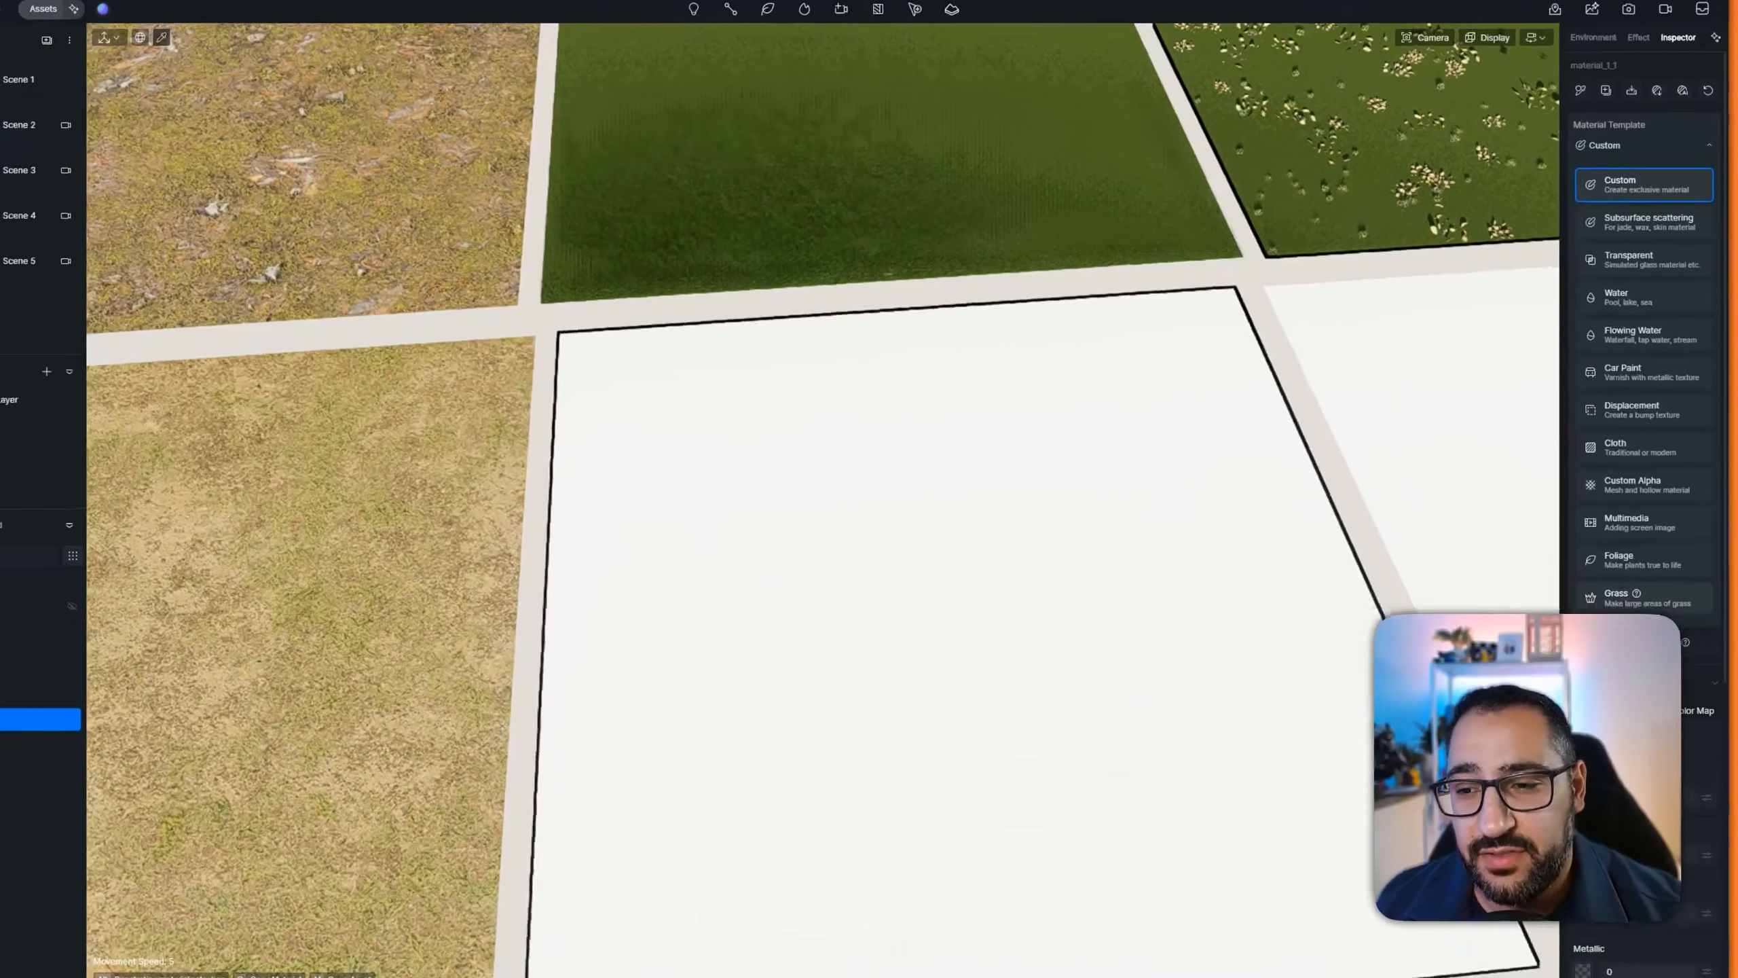
{"action": "left_click", "coordinate": [1656, 605]}
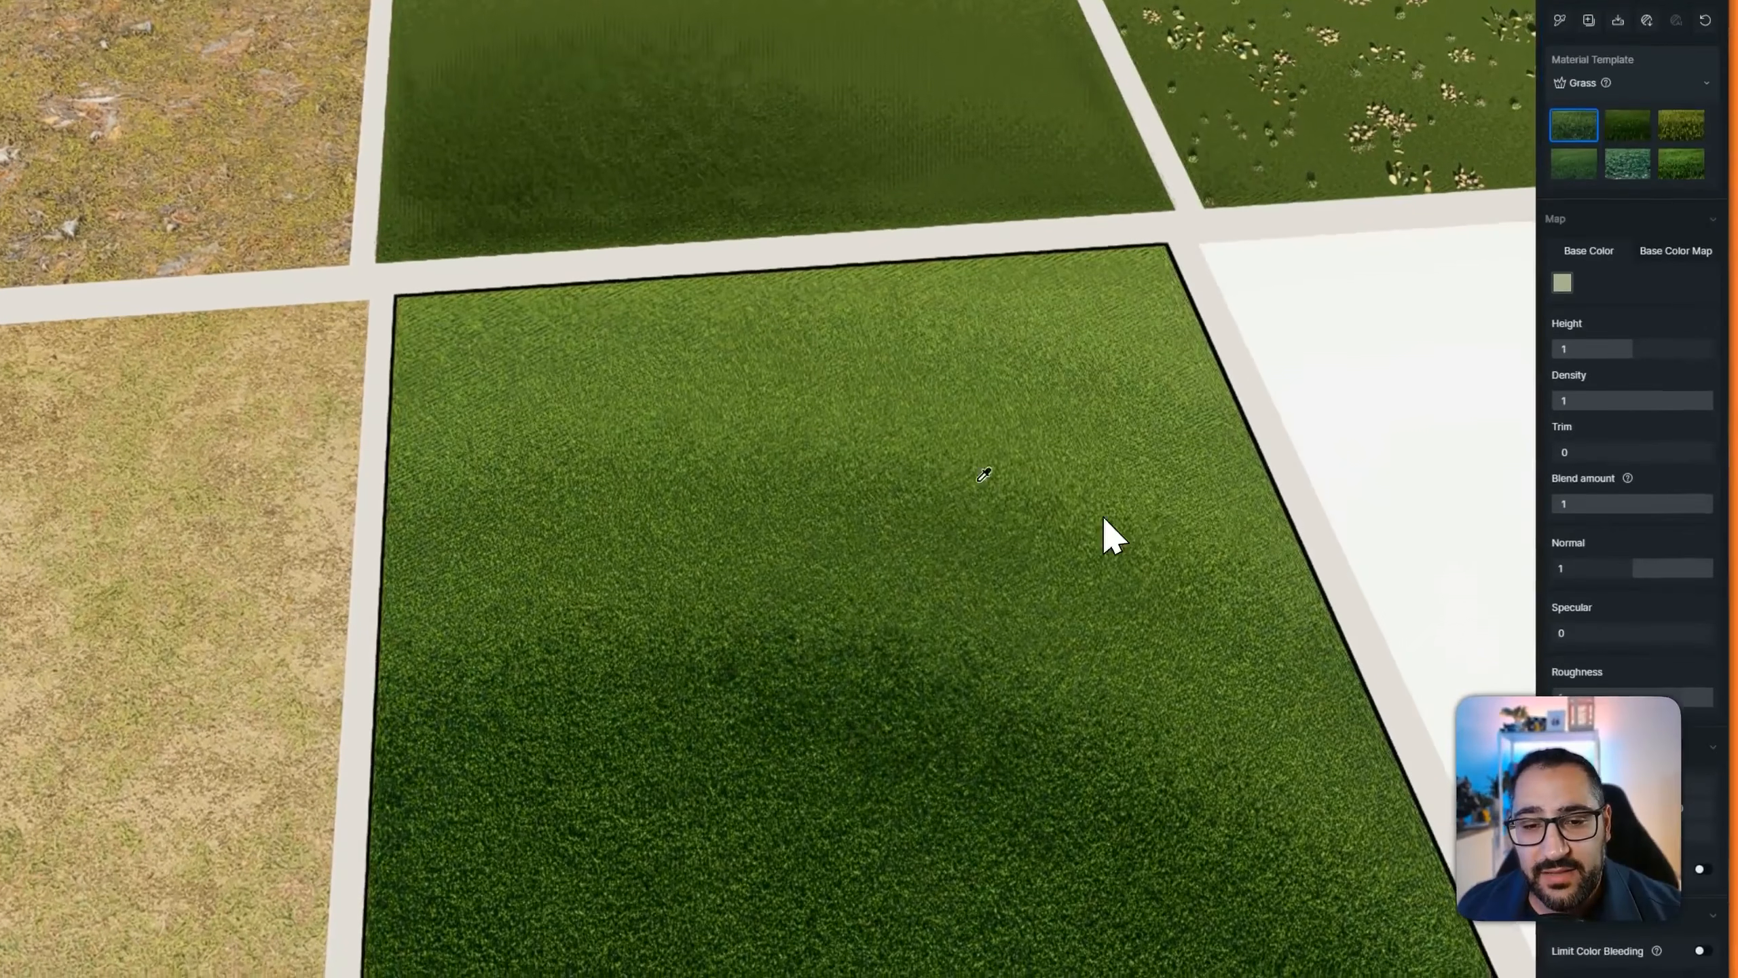
Try the alternative grass presets, including the clover one, on the plane at close range and return to the first preset
{"action": "scroll", "coordinate": [1050, 507], "scroll_direction": "up", "scroll_amount": 5}
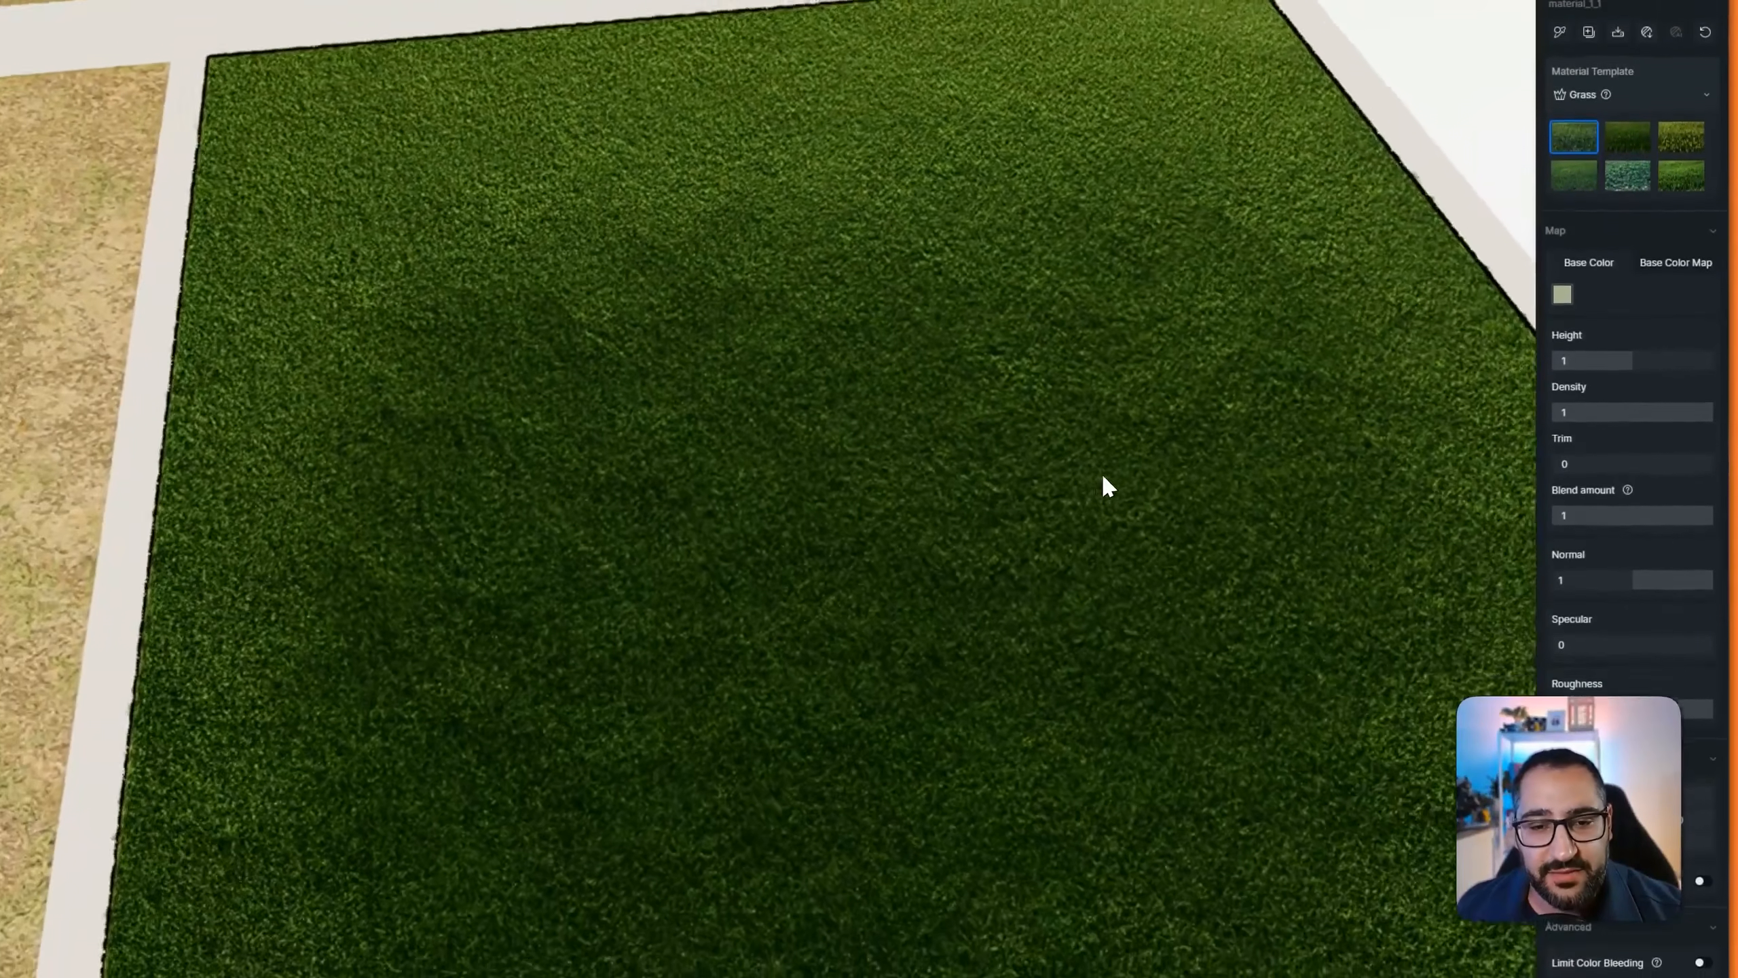
{"action": "scroll", "coordinate": [1102, 311], "scroll_direction": "down", "scroll_amount": 5}
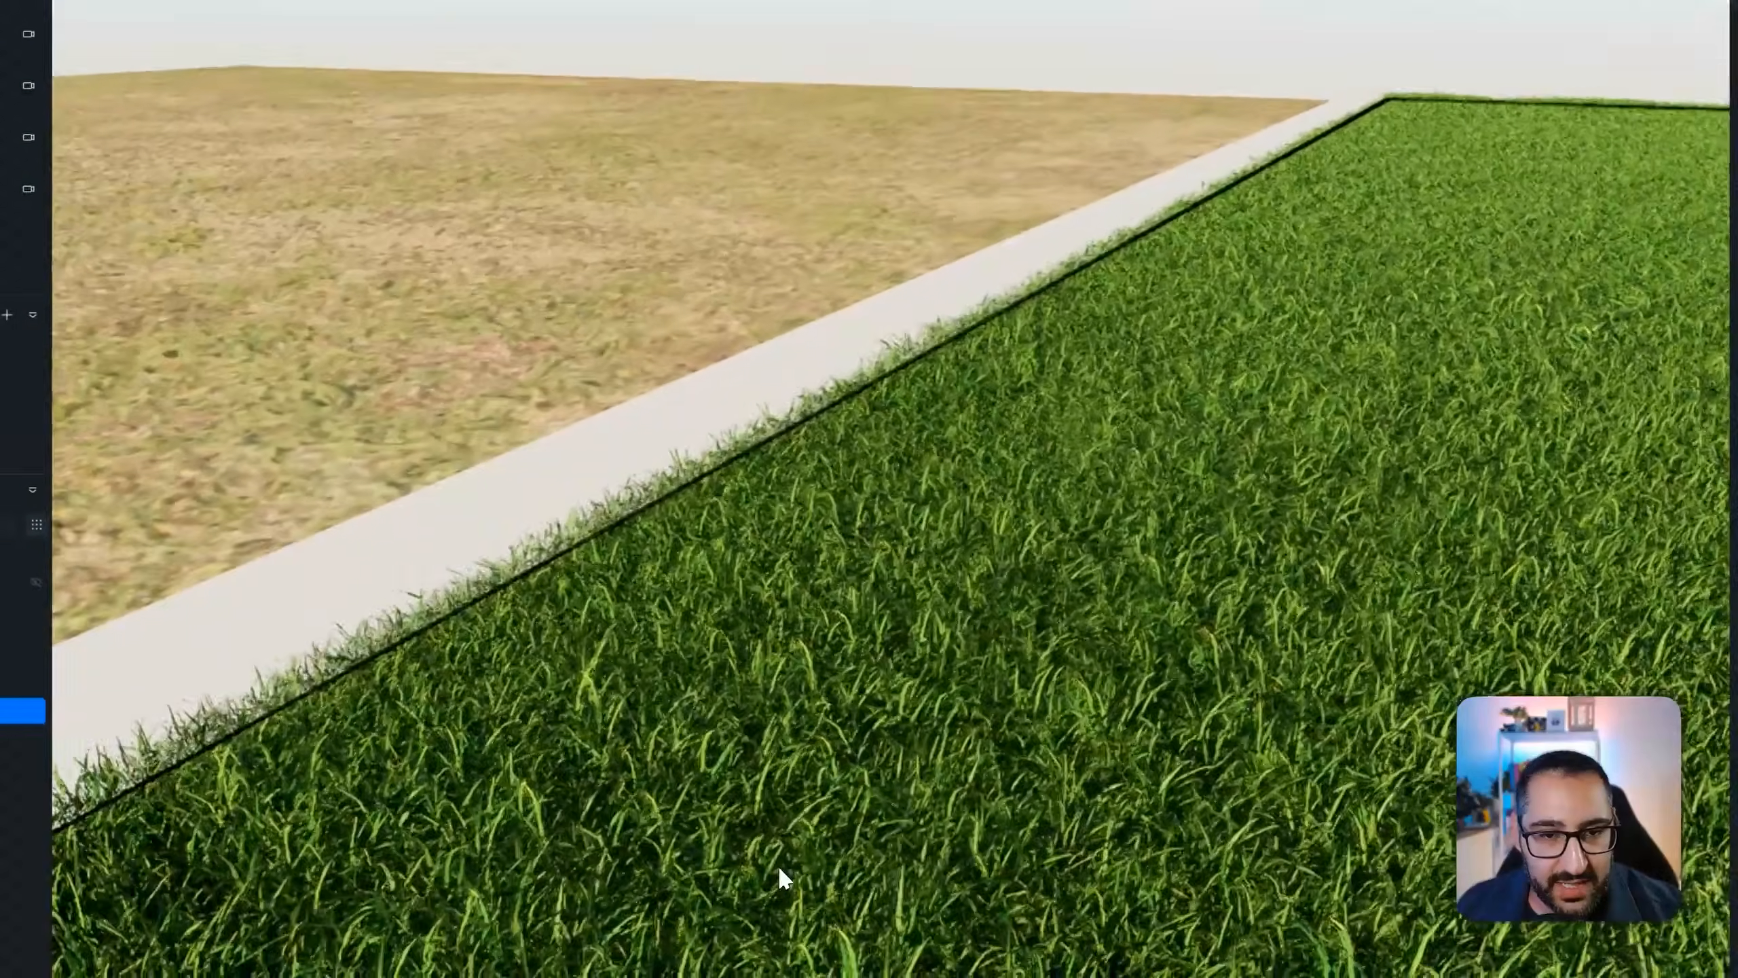
{"action": "scroll", "coordinate": [777, 867], "scroll_direction": "up", "scroll_amount": 5}
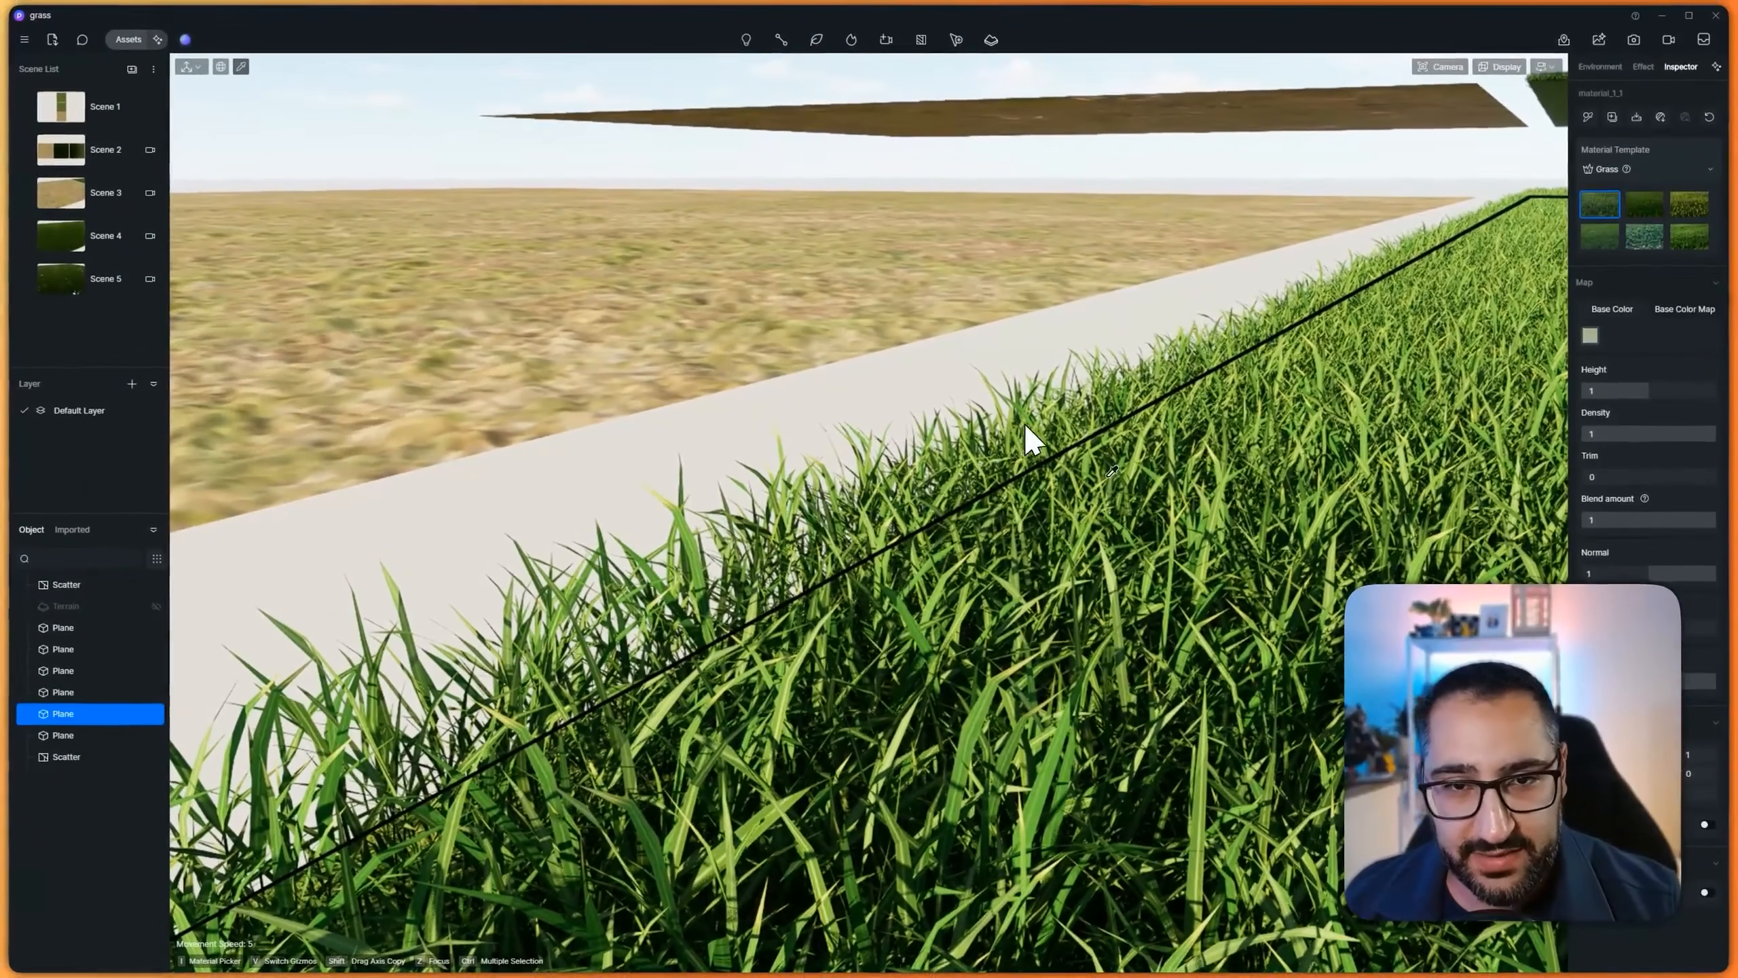
{"action": "right_click_drag", "start_coordinate": [1003, 578], "coordinate": [1201, 600]}
{"action": "scroll", "coordinate": [1252, 617], "scroll_direction": "up", "scroll_amount": 3}
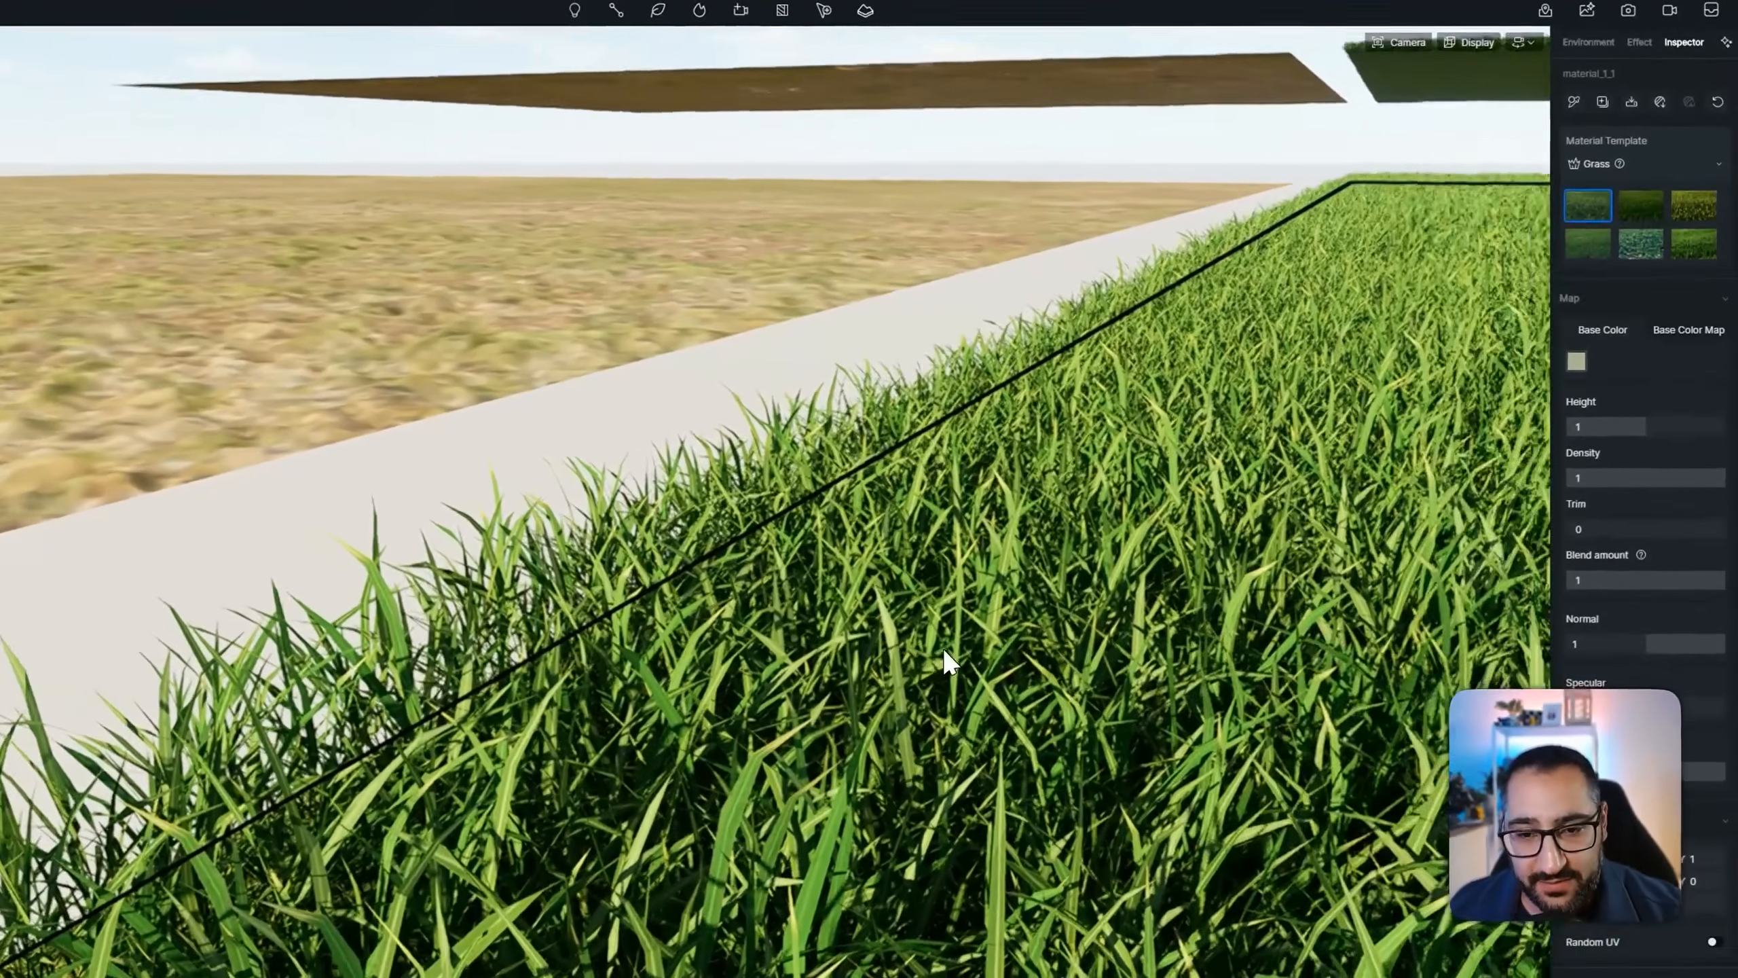
{"action": "scroll", "coordinate": [1366, 650], "scroll_direction": "down", "scroll_amount": 5}
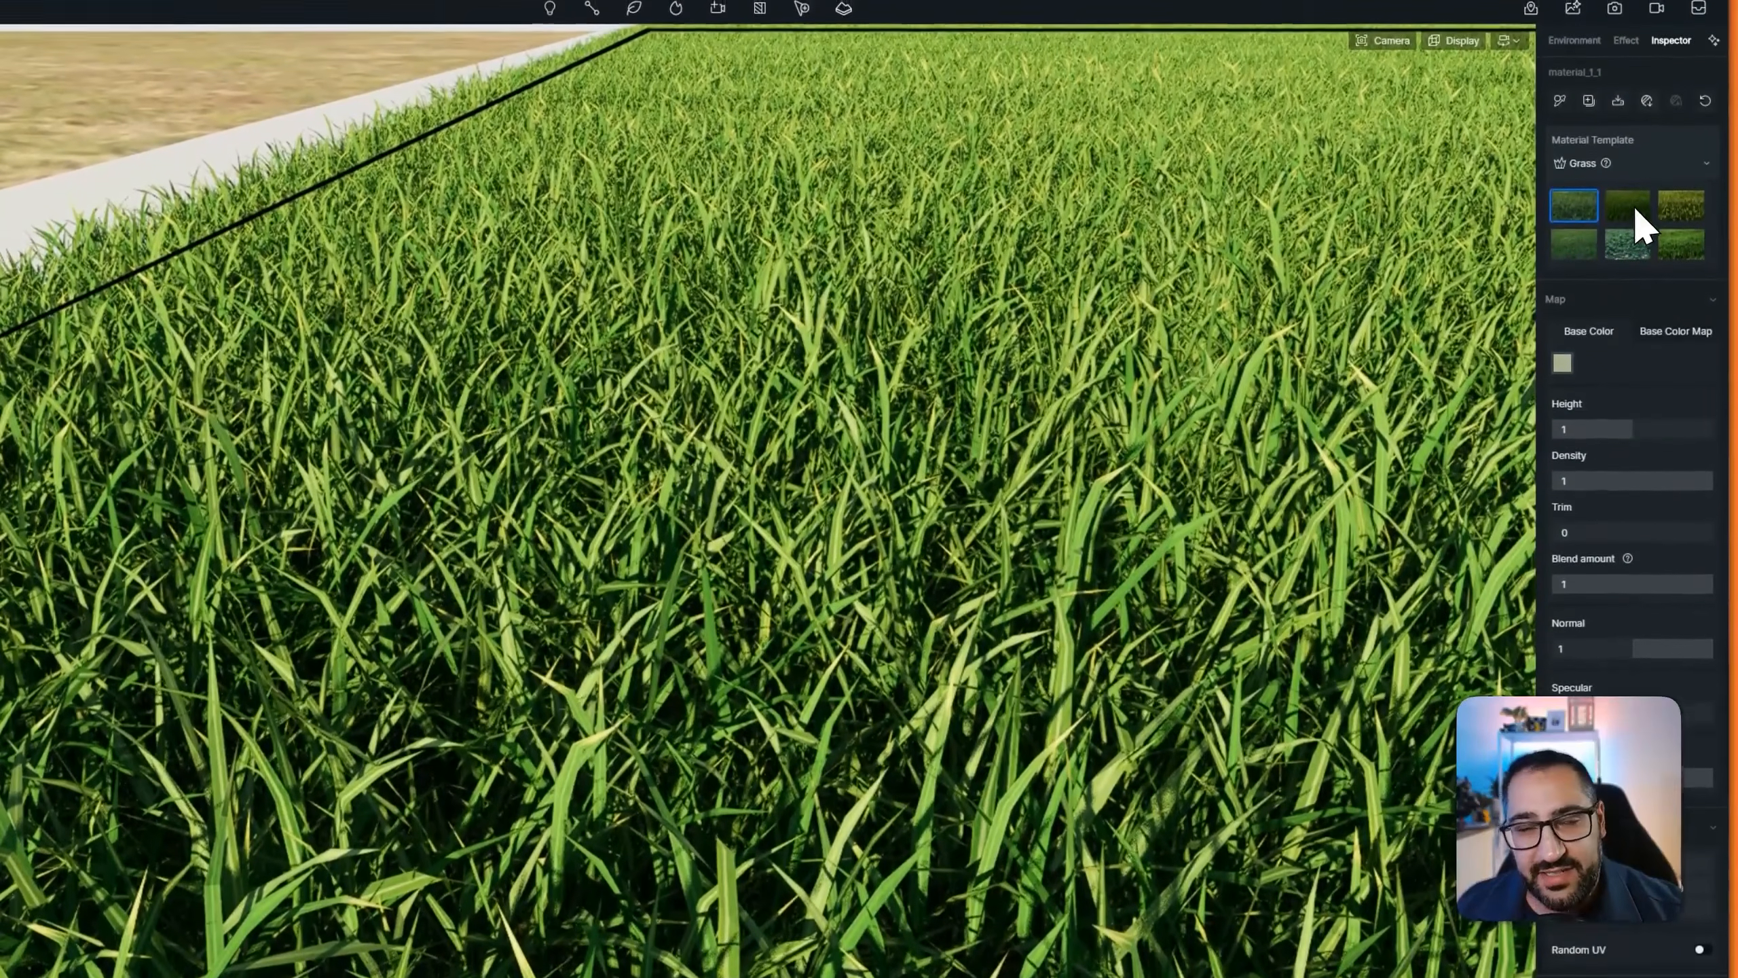
{"action": "left_click", "coordinate": [1629, 96]}
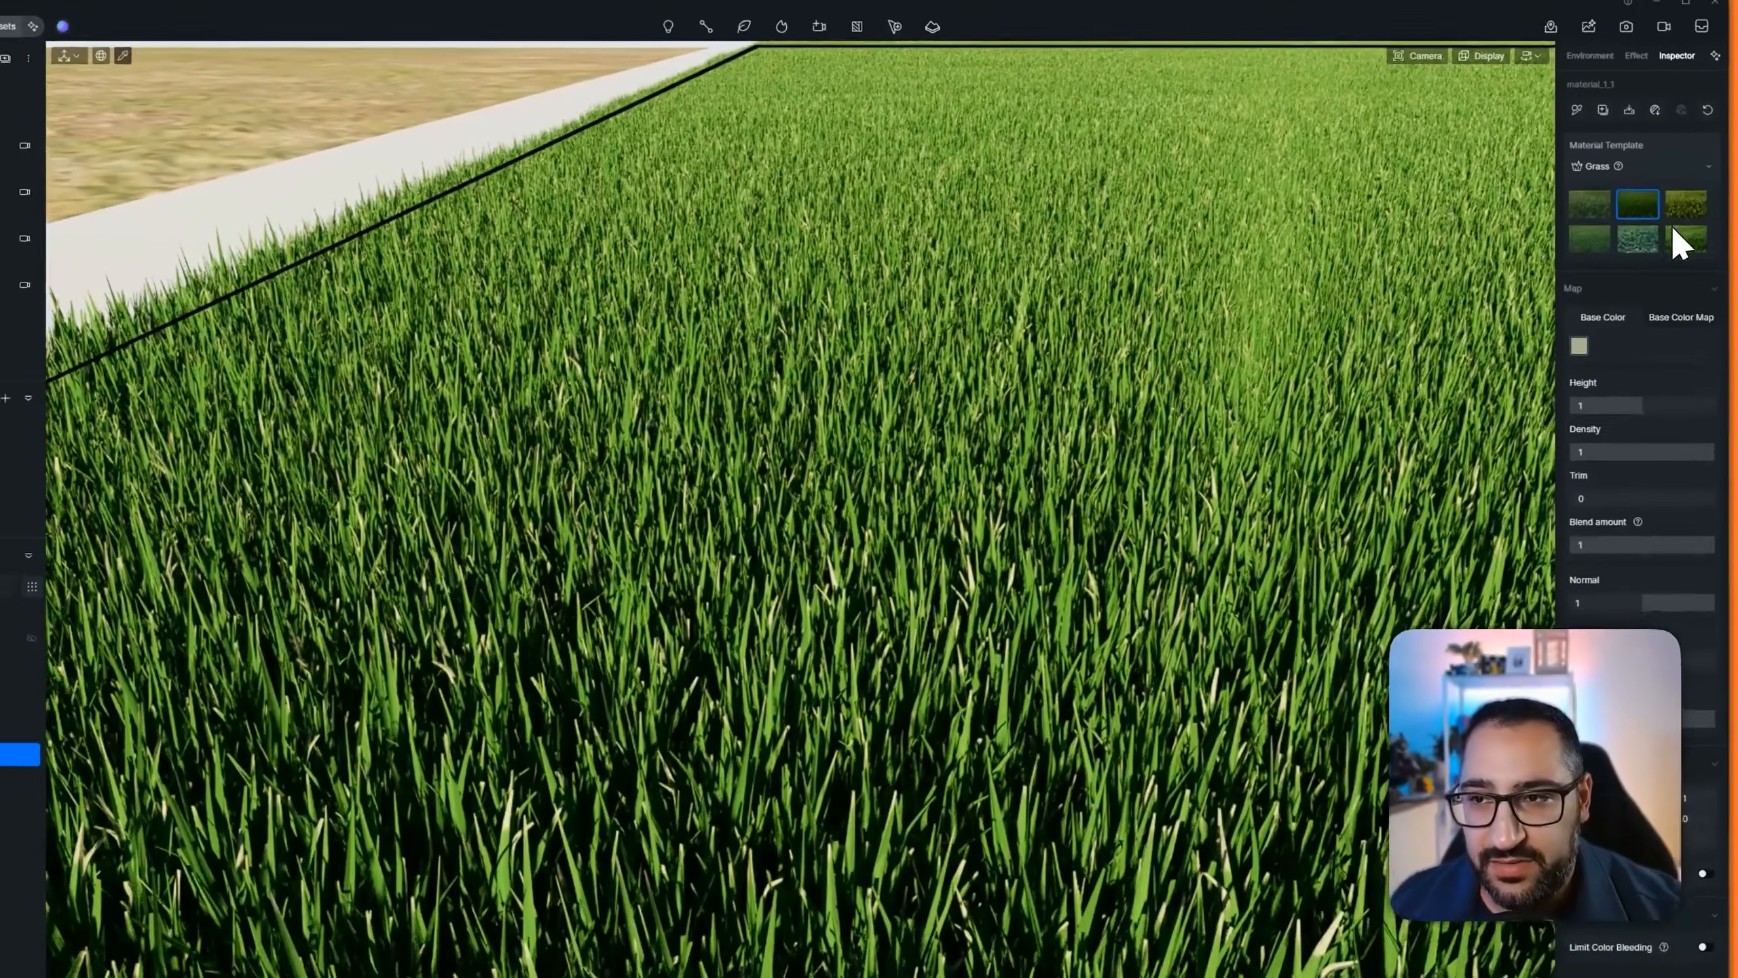
{"action": "left_click", "coordinate": [1682, 209]}
{"action": "left_click", "coordinate": [1574, 246]}
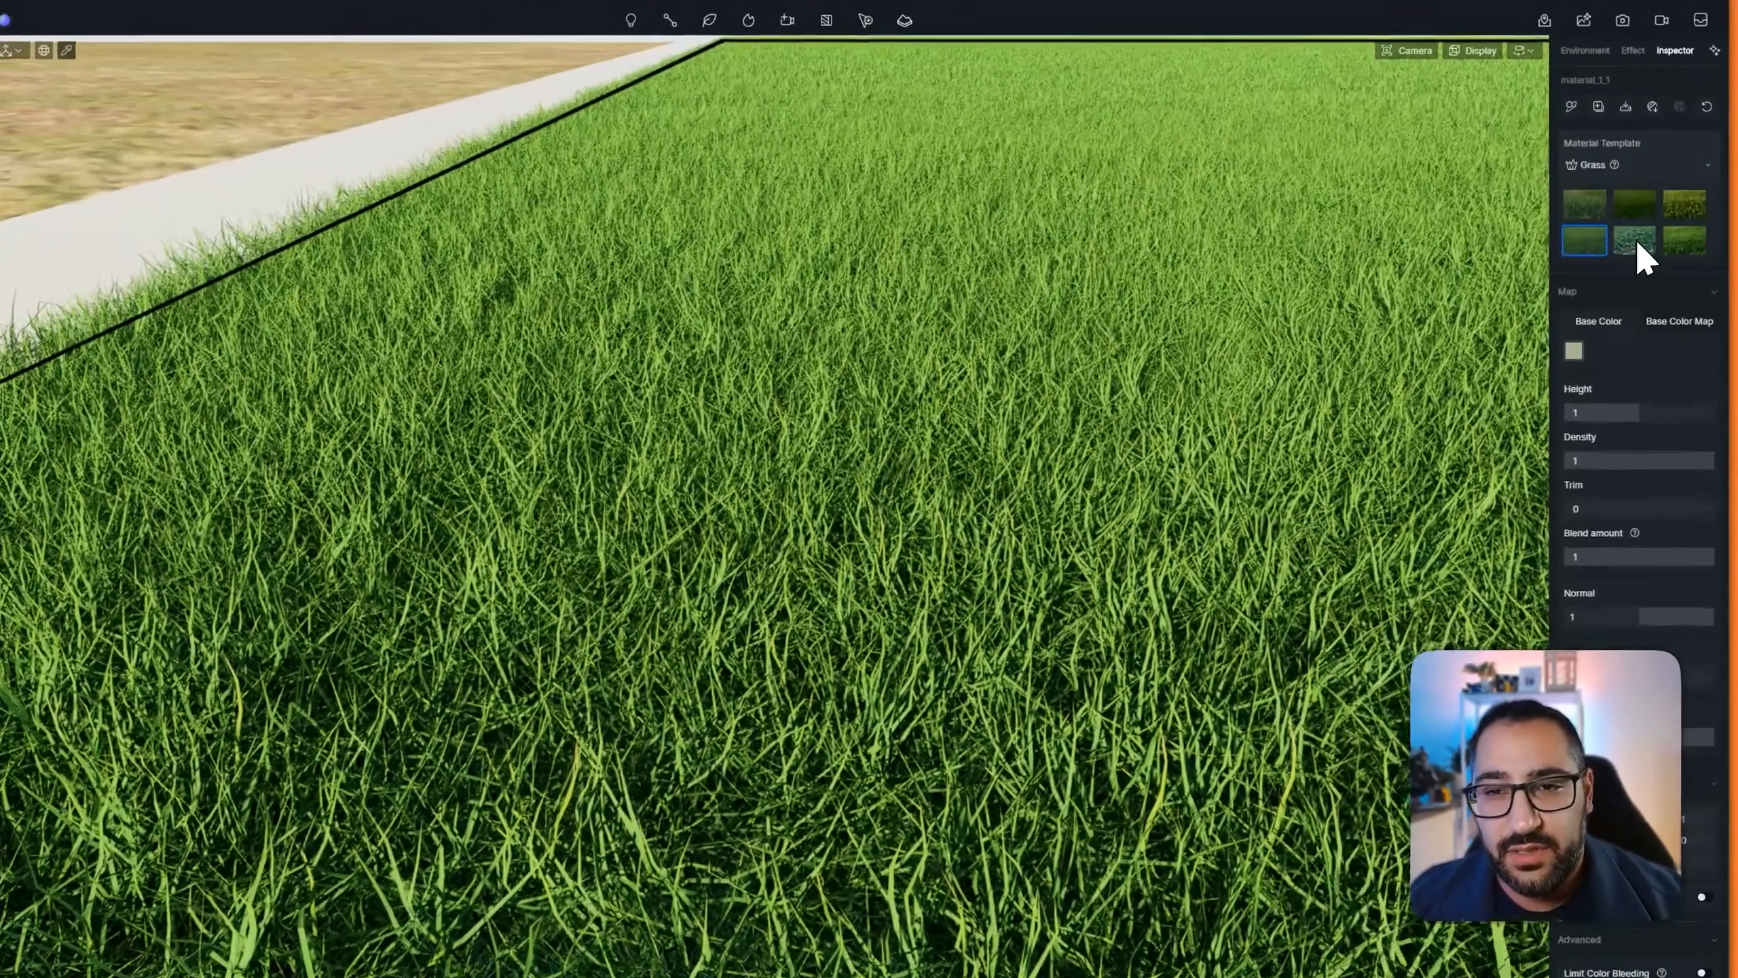
{"action": "left_click", "coordinate": [1637, 243]}
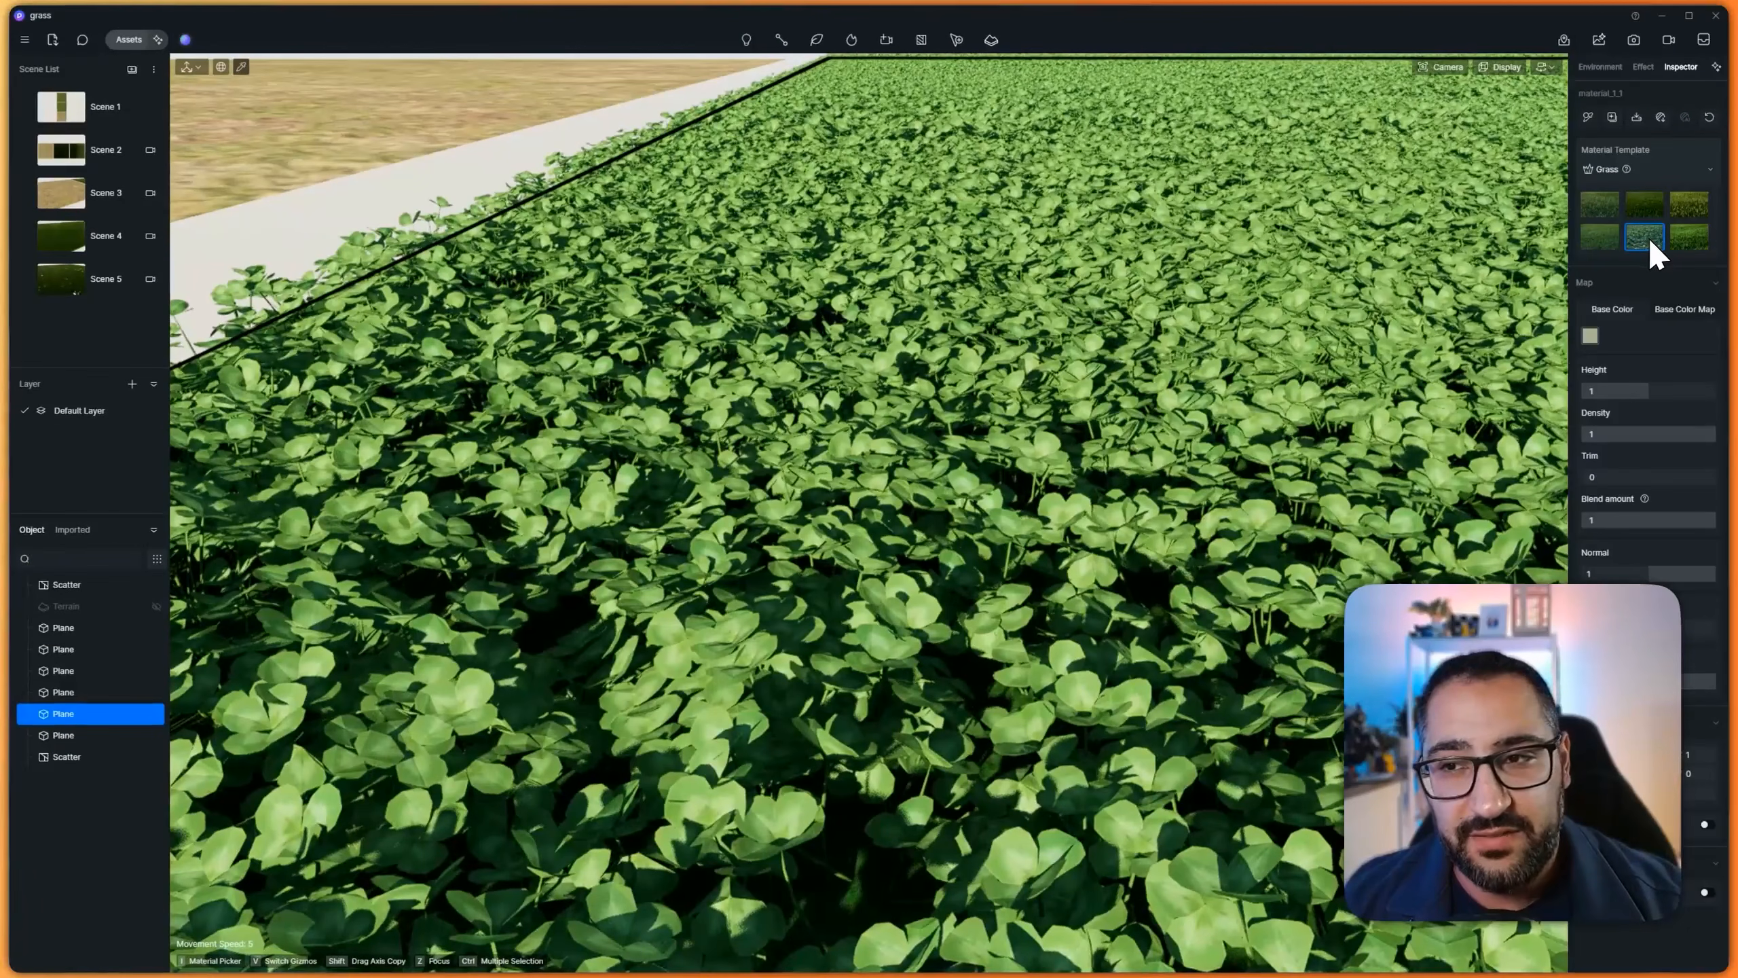
{"action": "left_click", "coordinate": [1684, 241]}
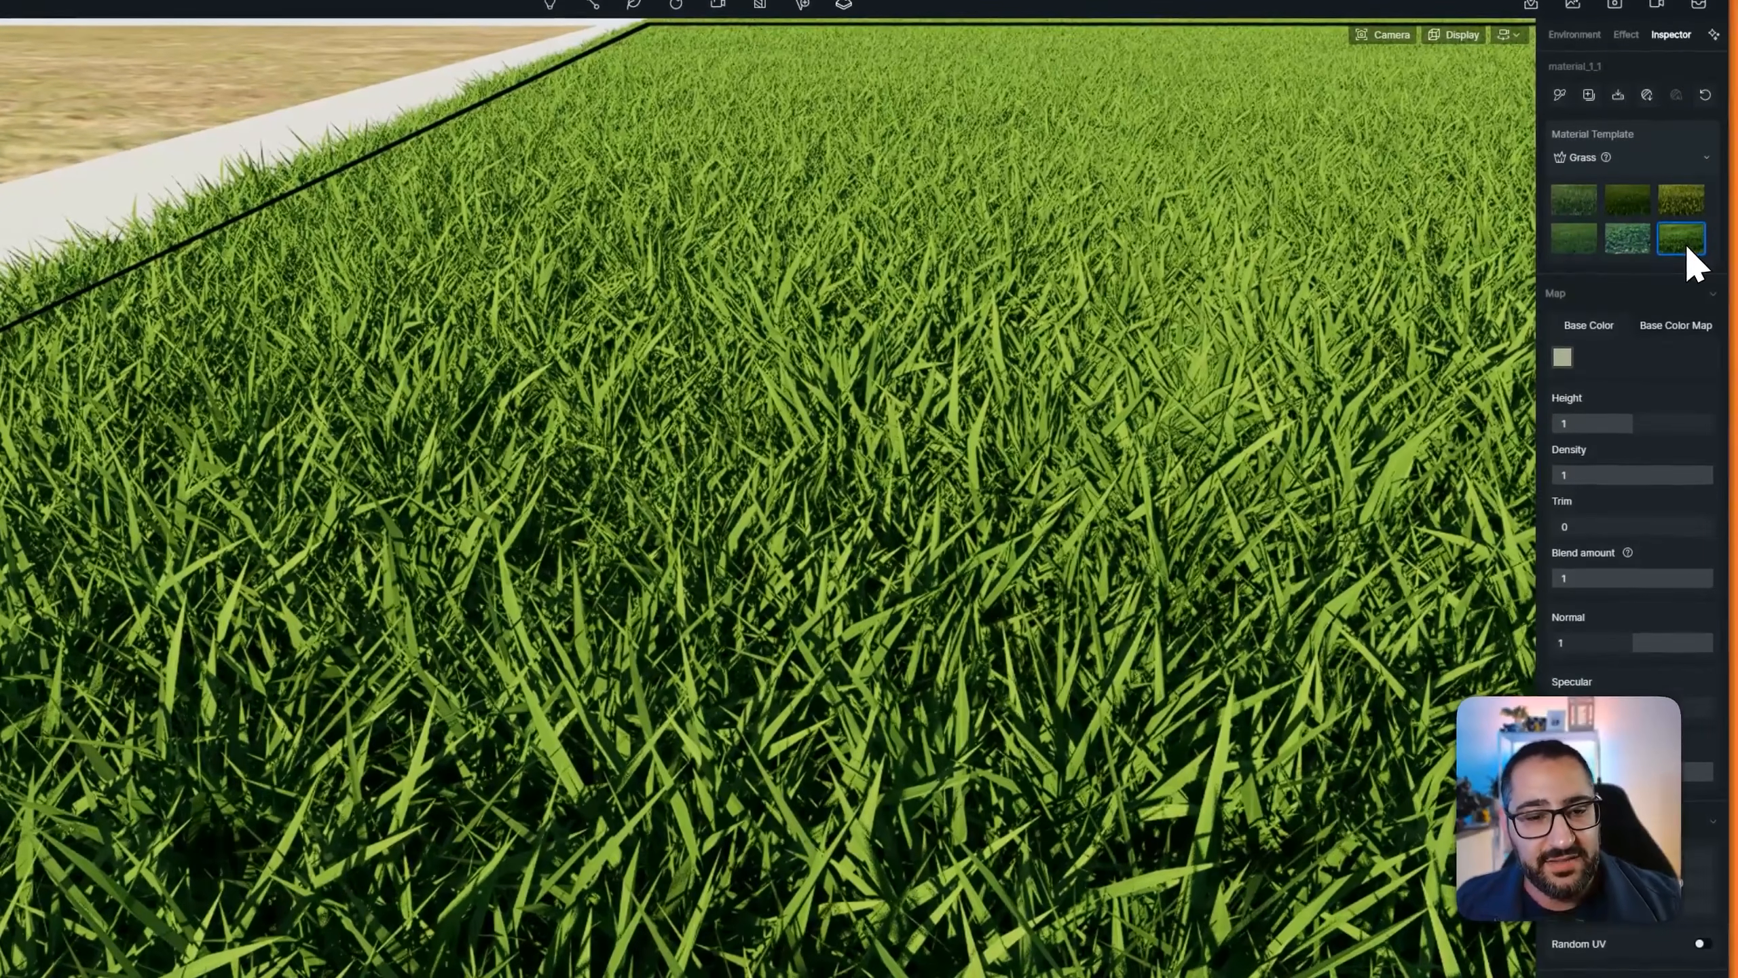
{"action": "left_click", "coordinate": [1635, 198]}
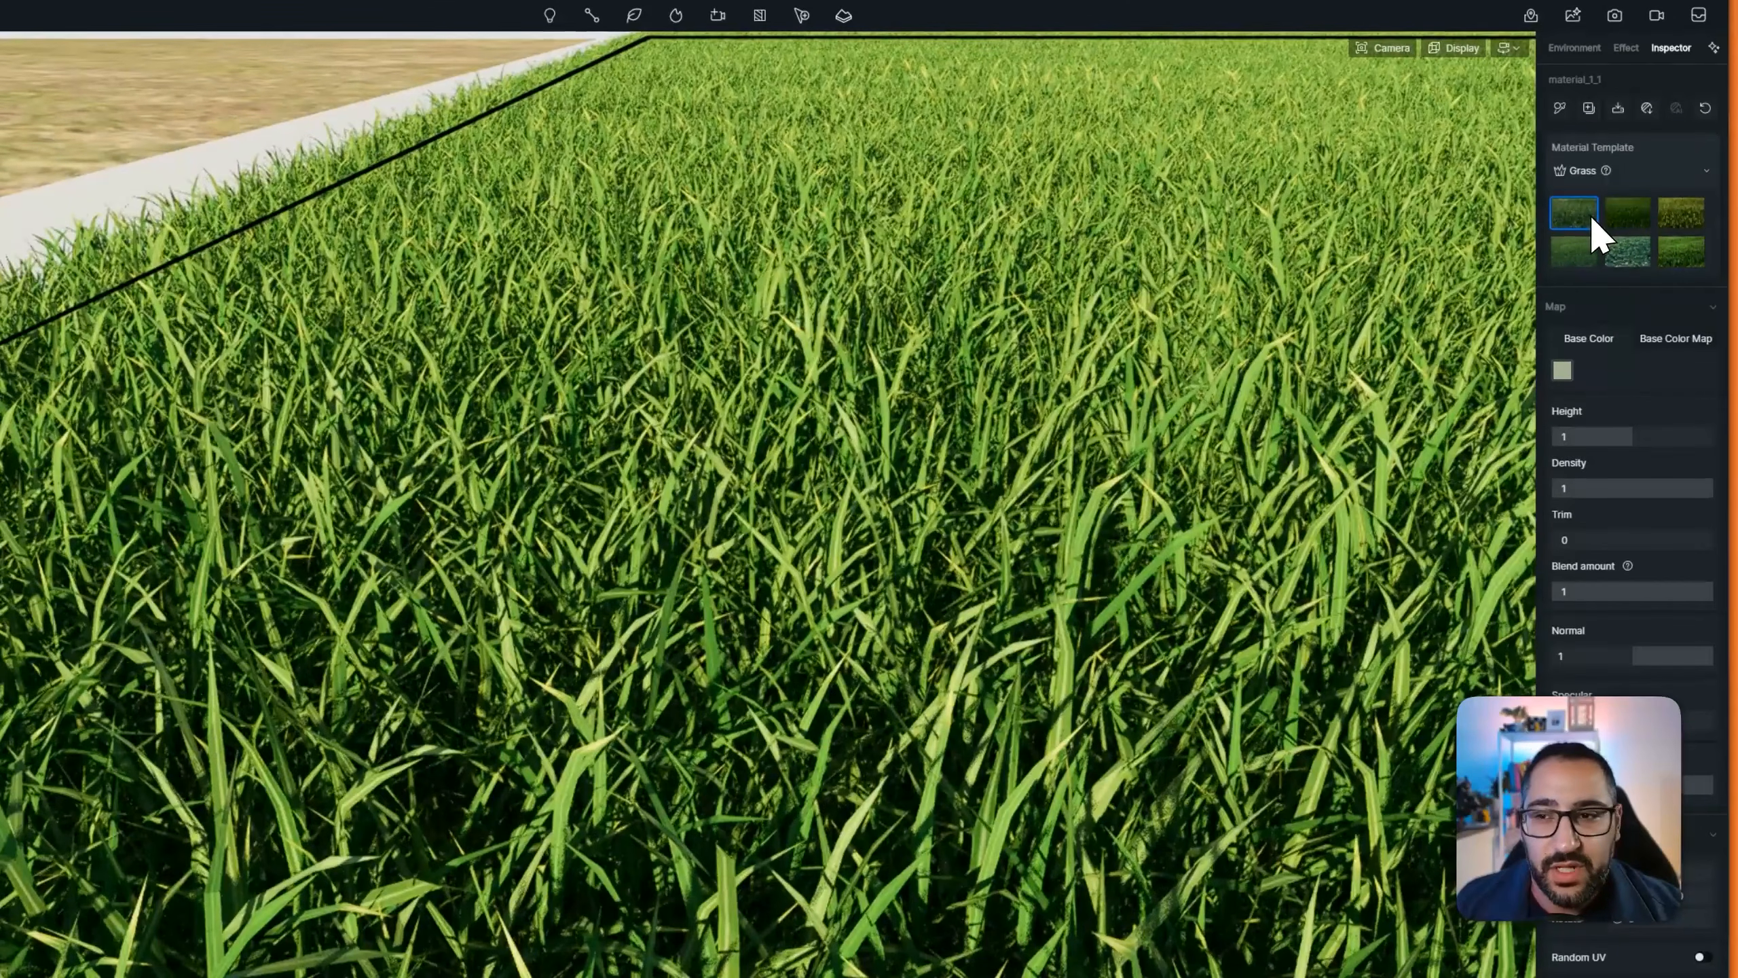
Compare the sixth and second grass presets on the plane and restore the first preset
{"action": "left_click", "coordinate": [1682, 248]}
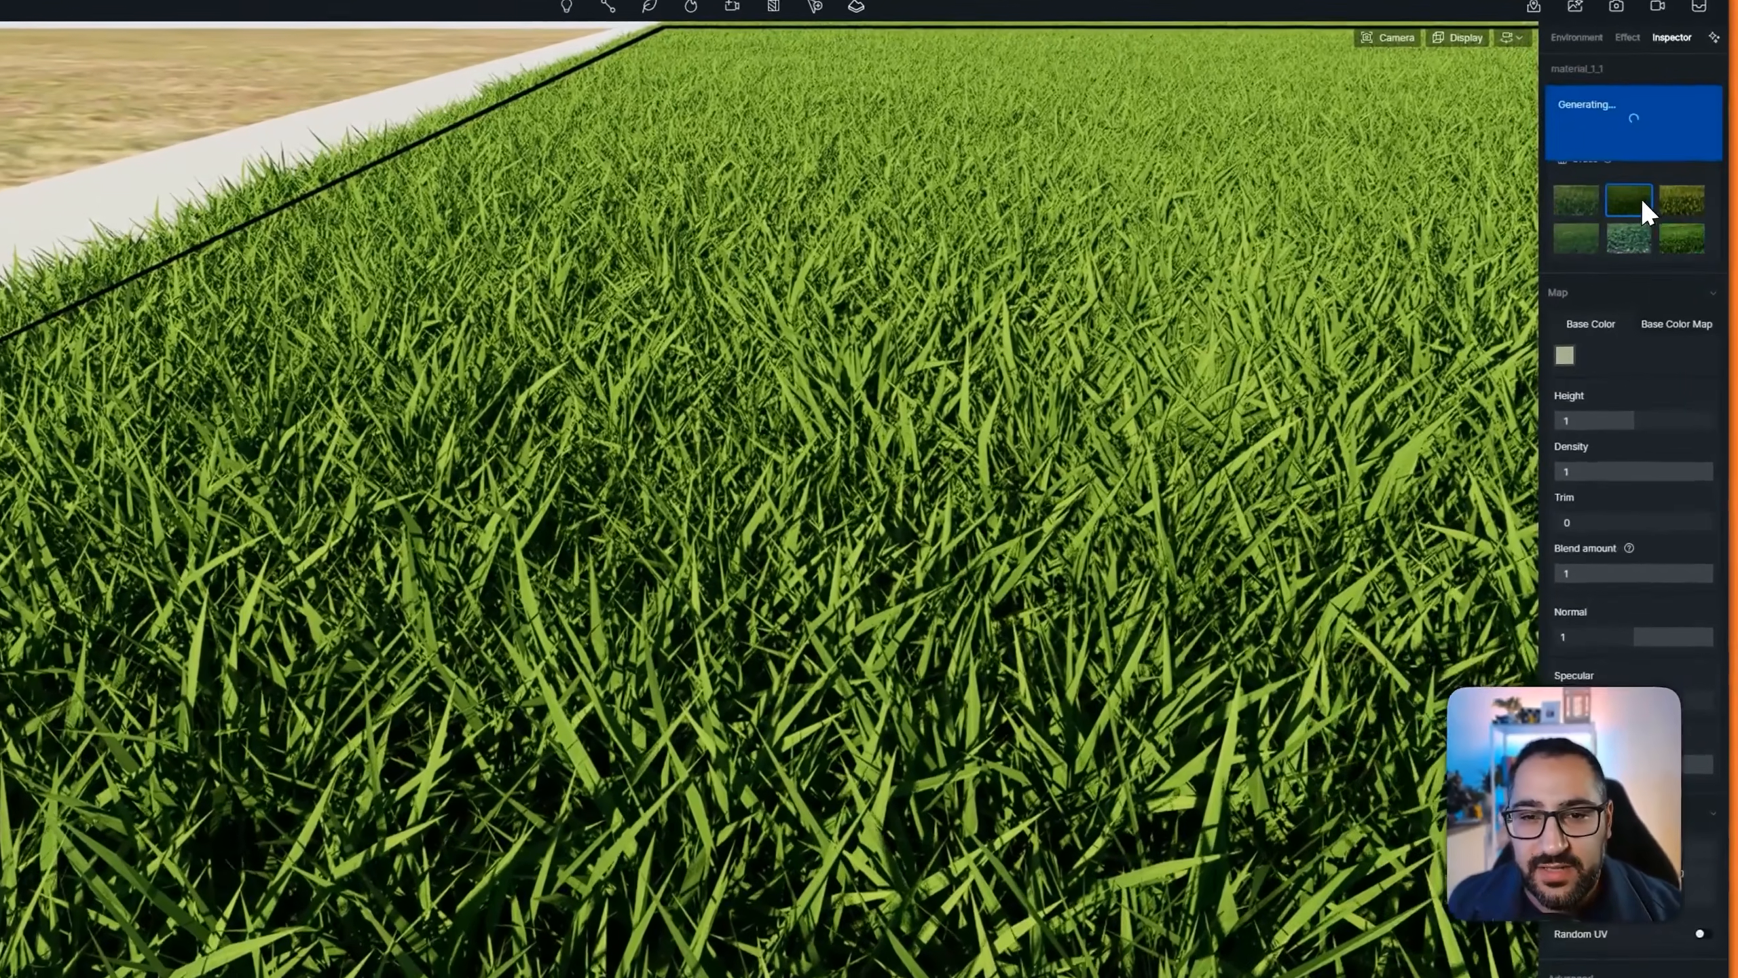
{"action": "left_click", "coordinate": [1645, 203]}
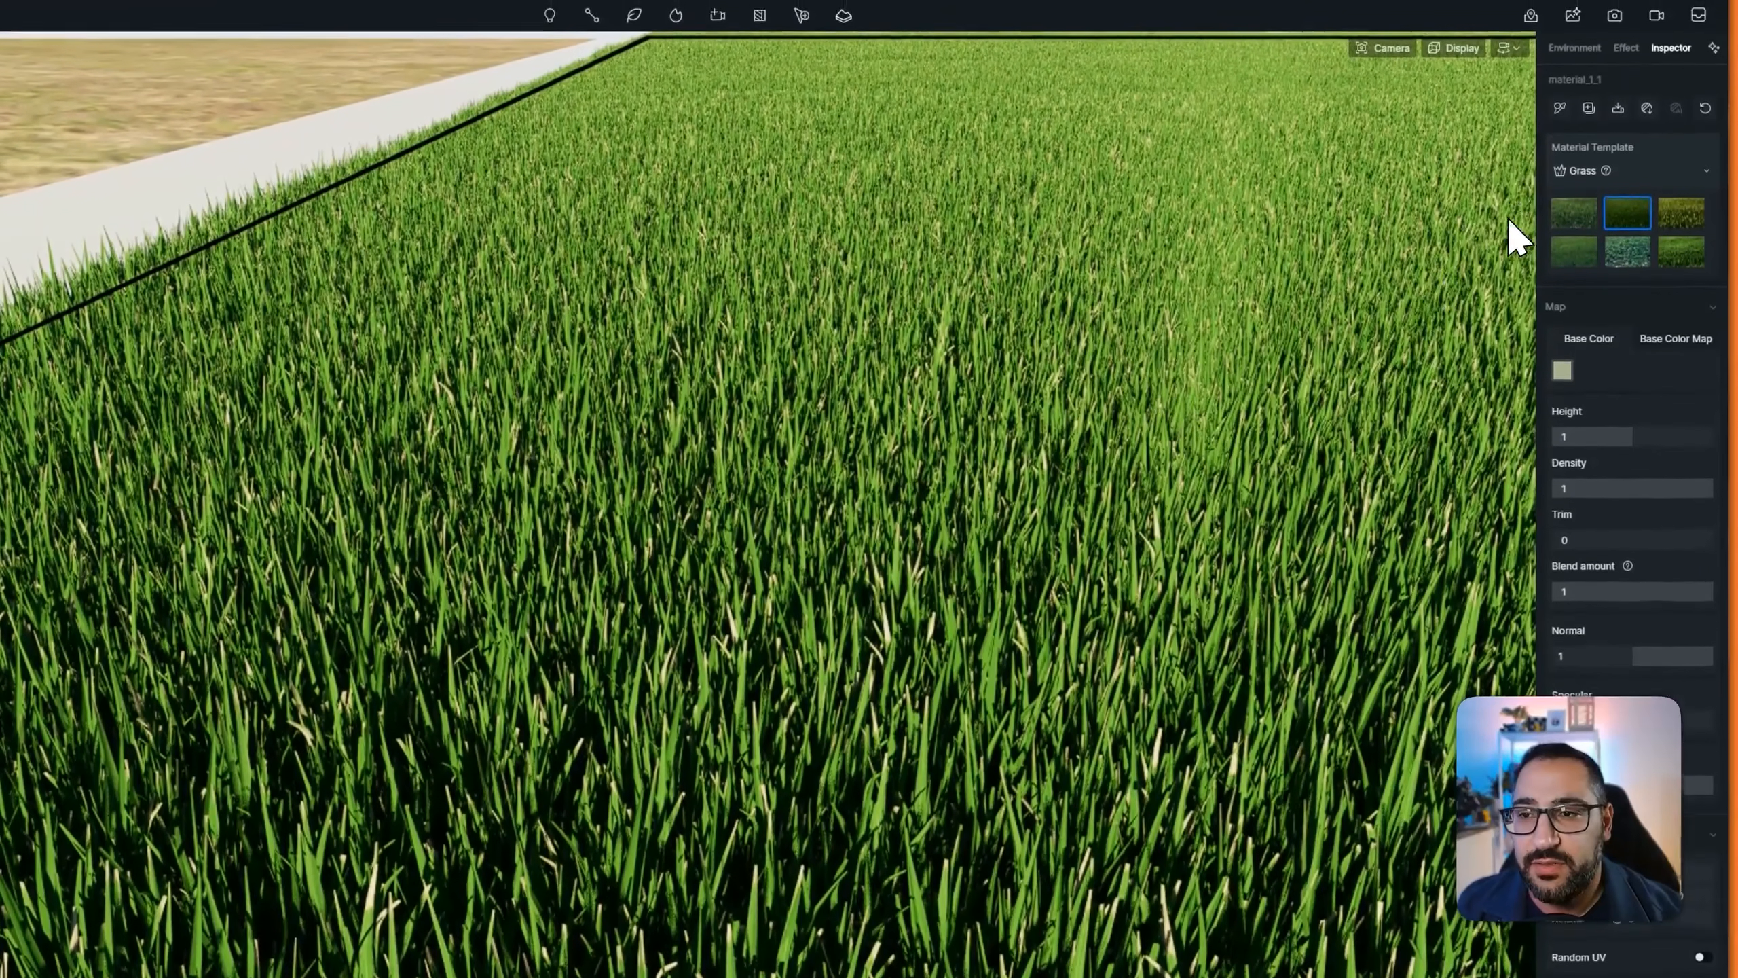
{"action": "left_click", "coordinate": [1555, 218]}
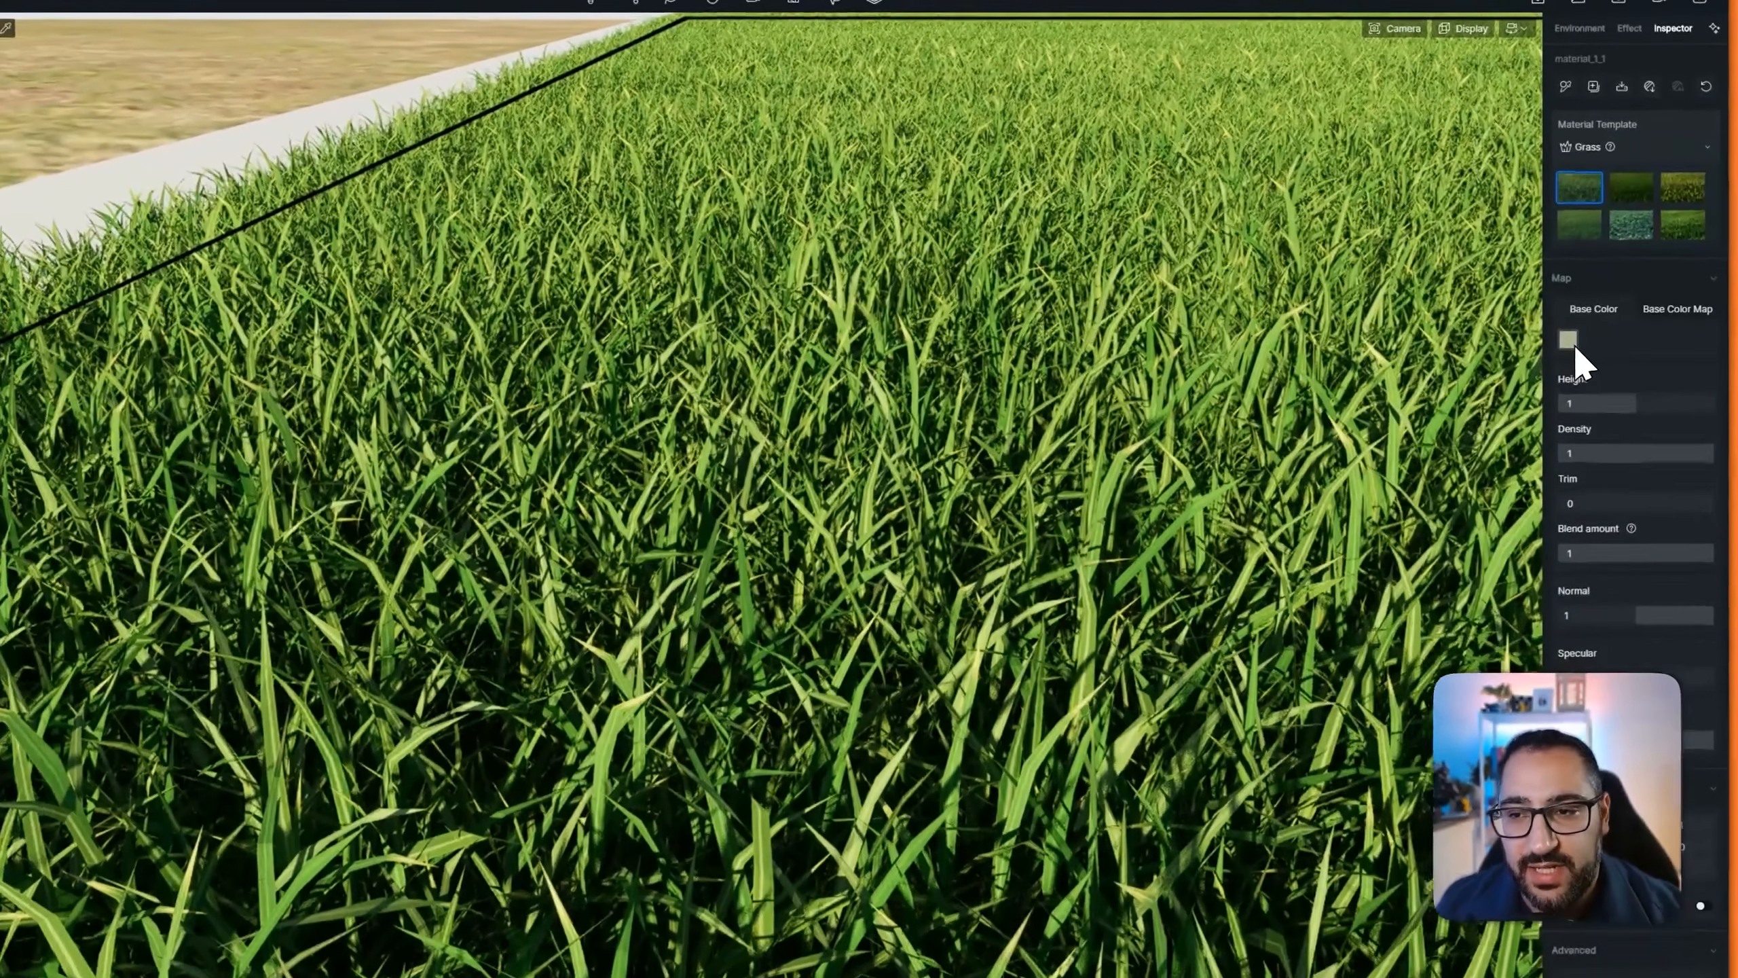
Darken the grass base color to HSV 74, 8, 45
{"action": "left_click", "coordinate": [1590, 334]}
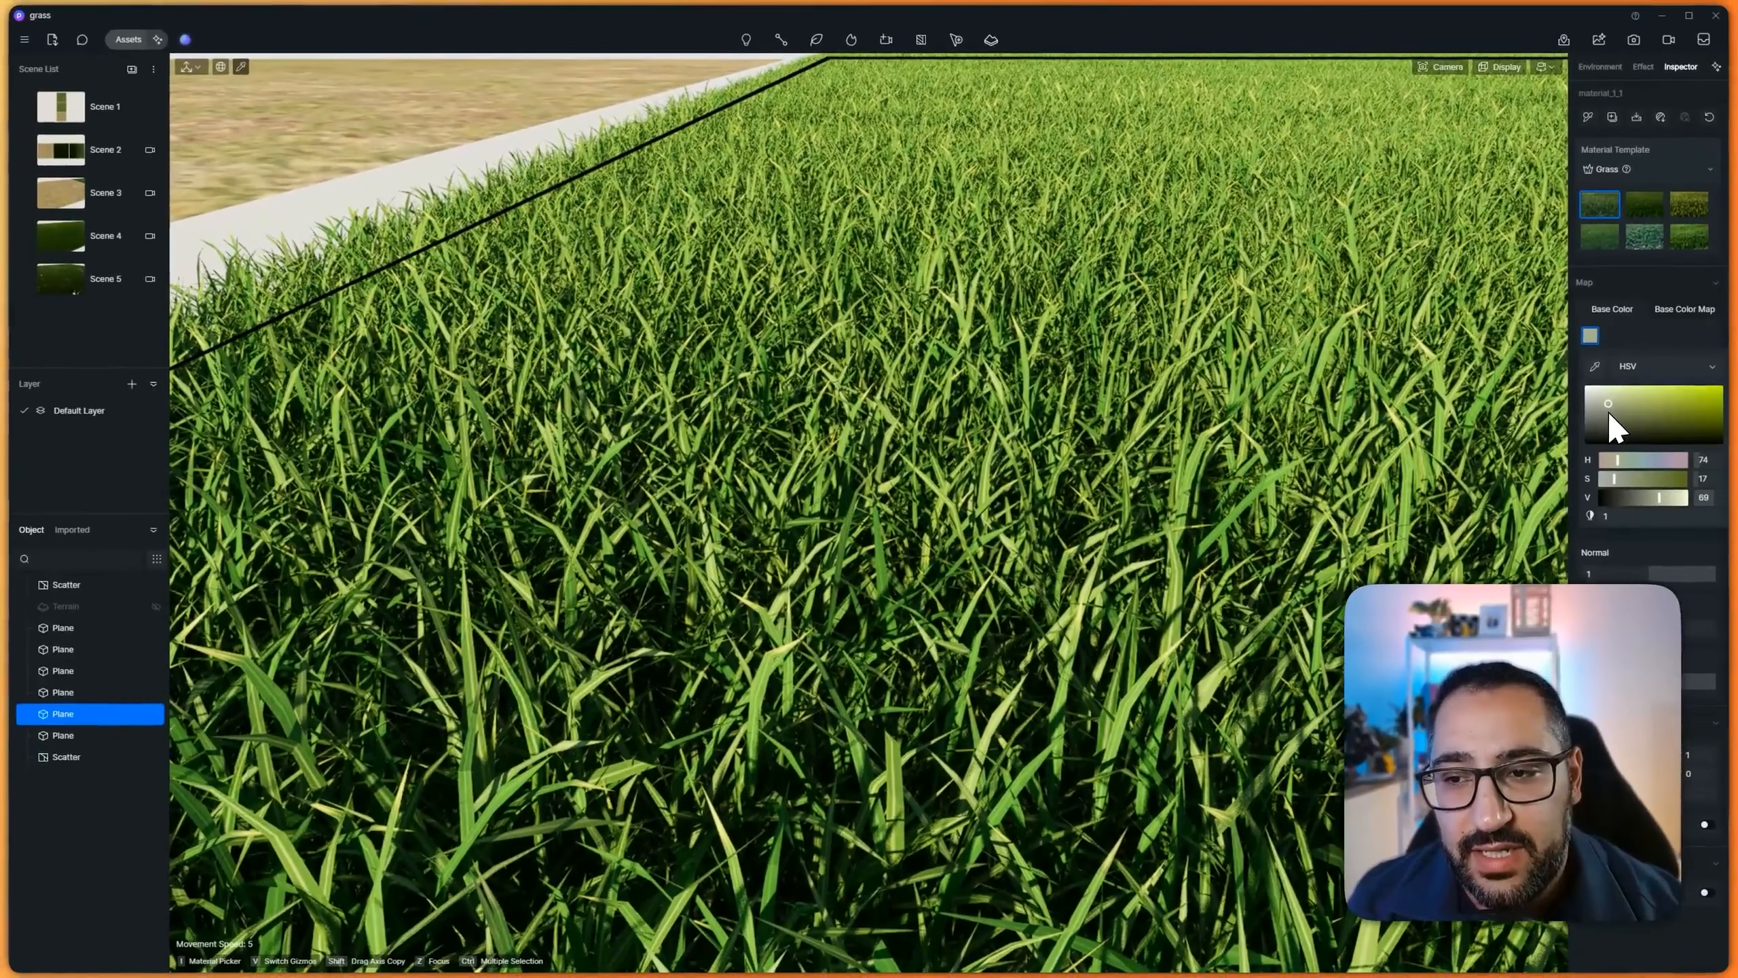
{"action": "left_click_drag", "start_coordinate": [1608, 415], "coordinate": [1601, 421]}
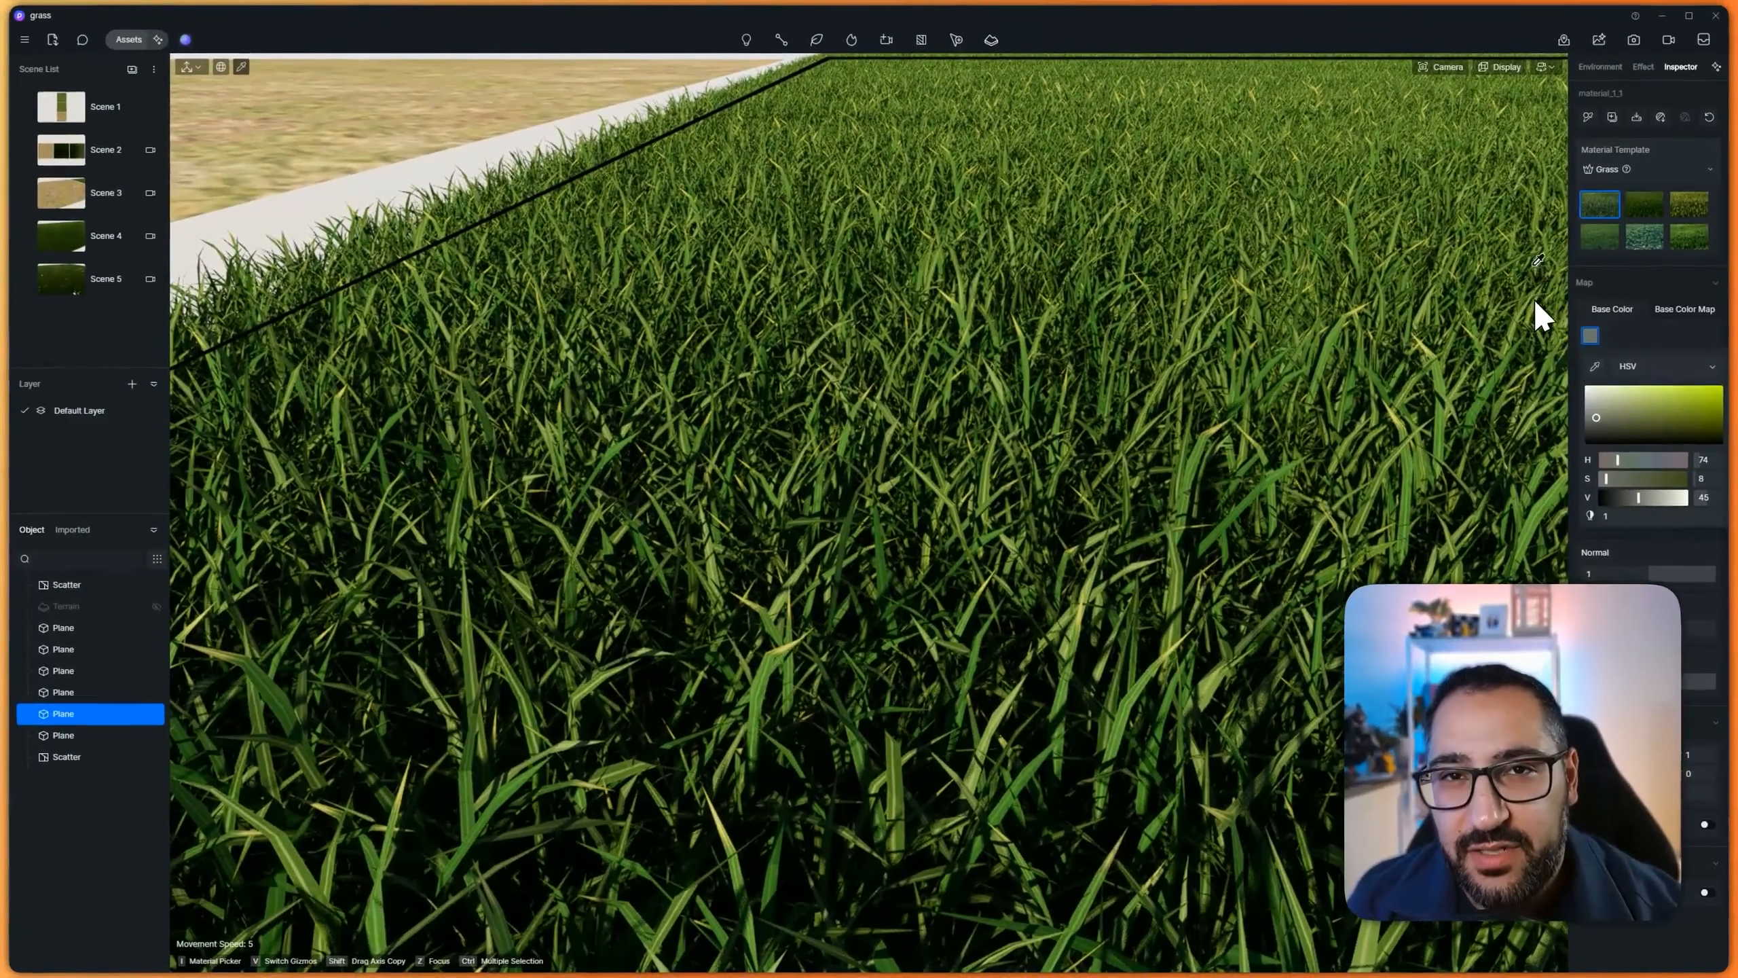
Try the camera's automatic exposure on the grass view and switch it back off
{"action": "left_click", "coordinate": [1443, 67]}
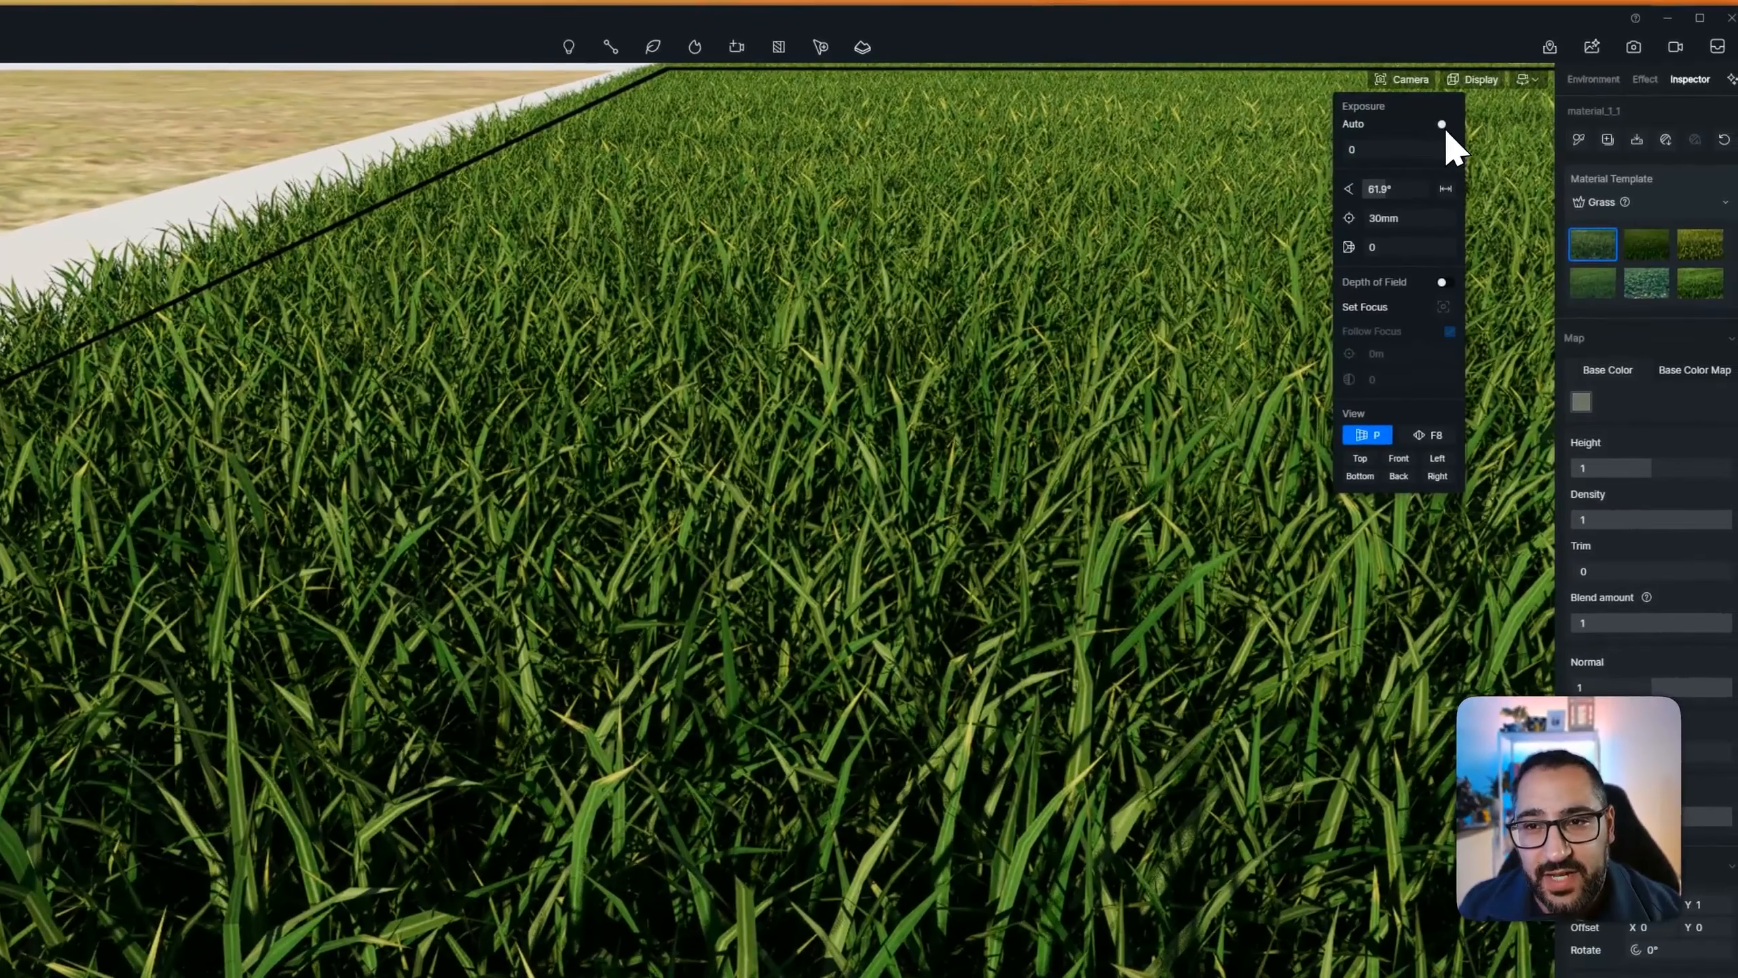
{"action": "left_click", "coordinate": [1442, 125]}
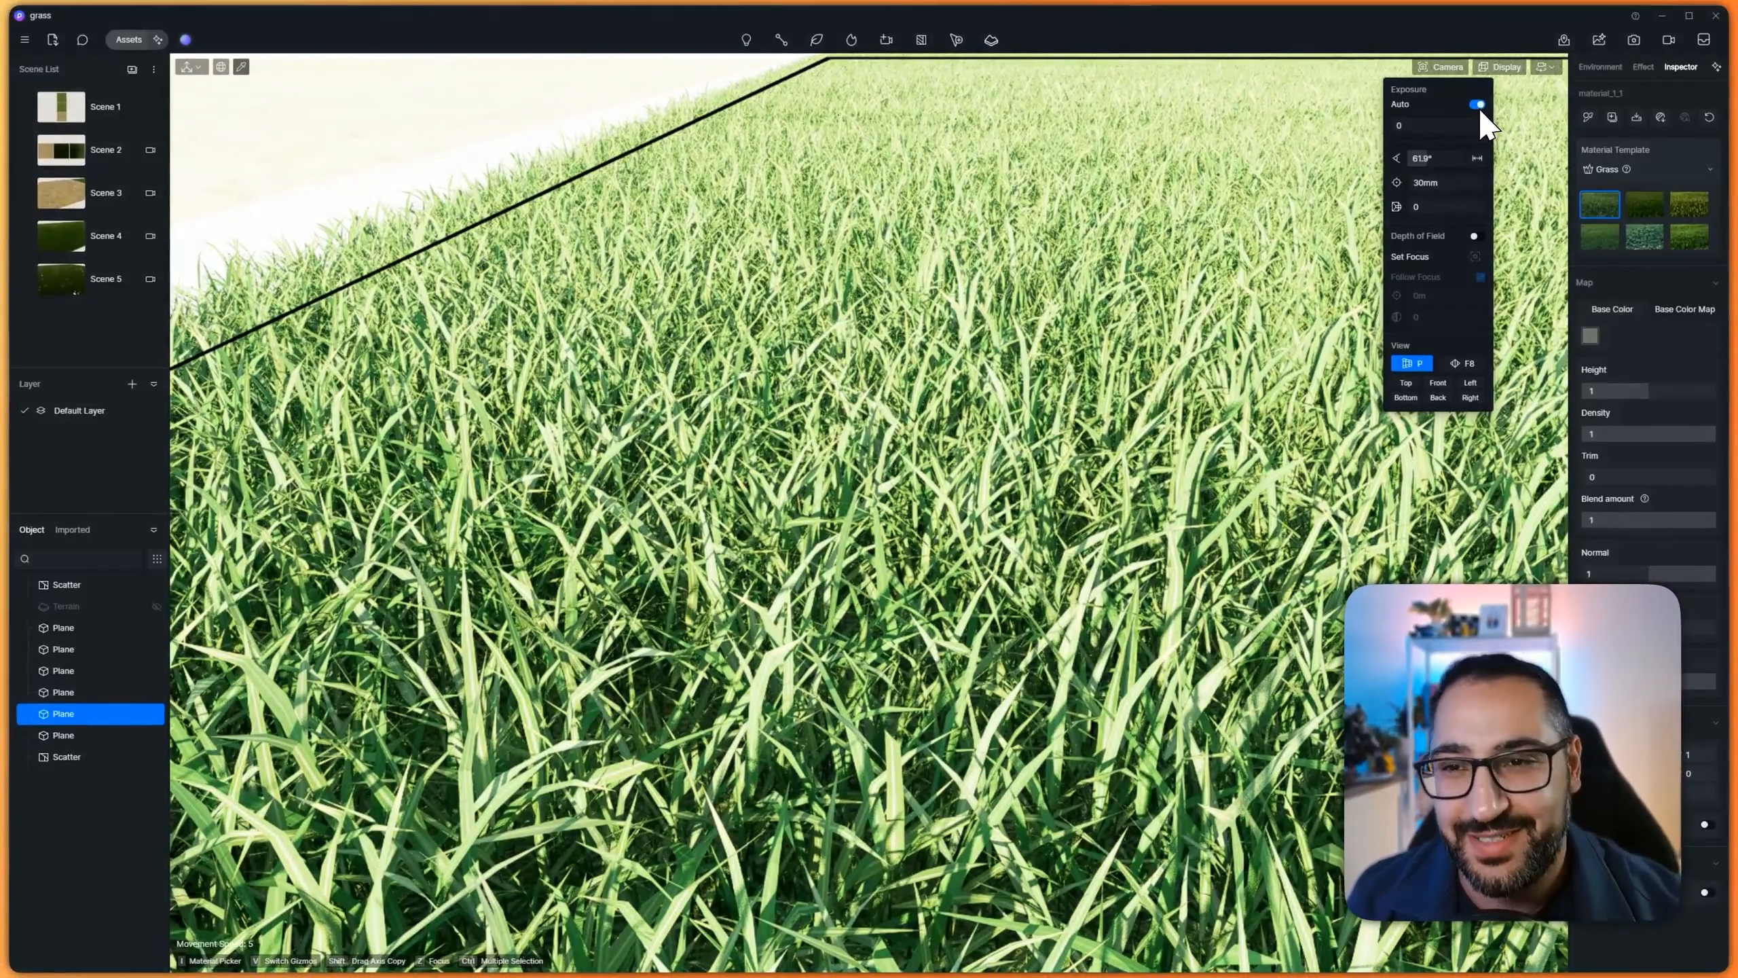
{"action": "left_click", "coordinate": [1478, 106]}
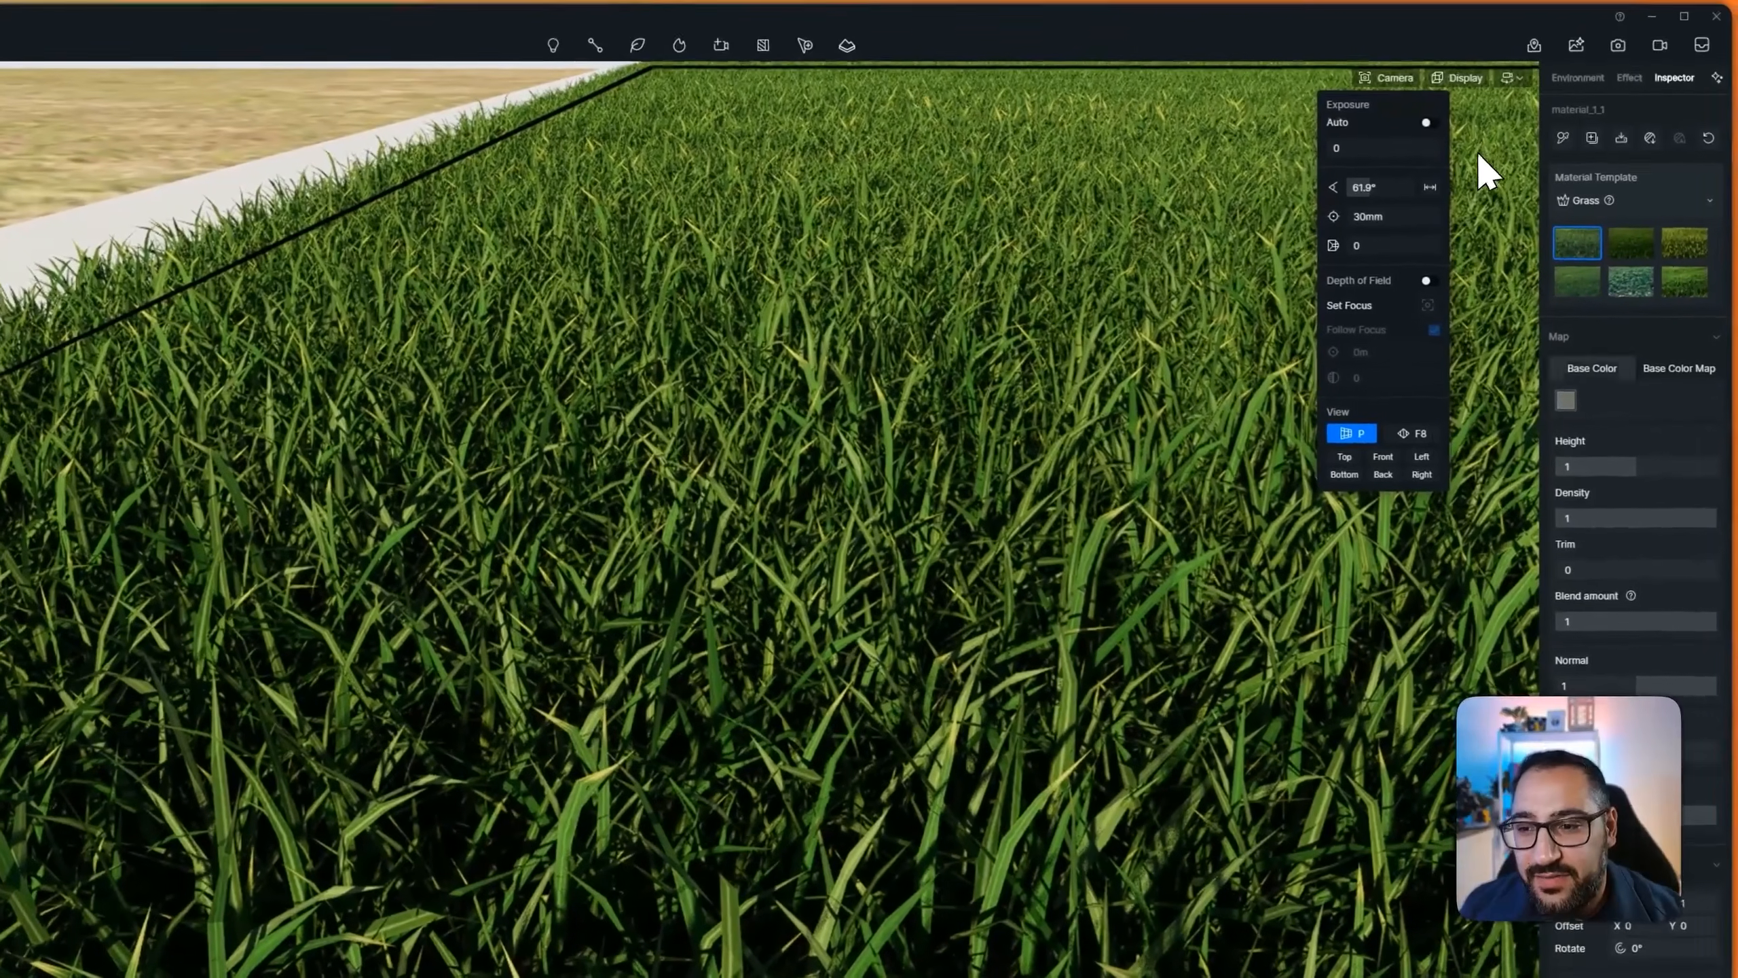
{"action": "left_click", "coordinate": [1617, 546]}
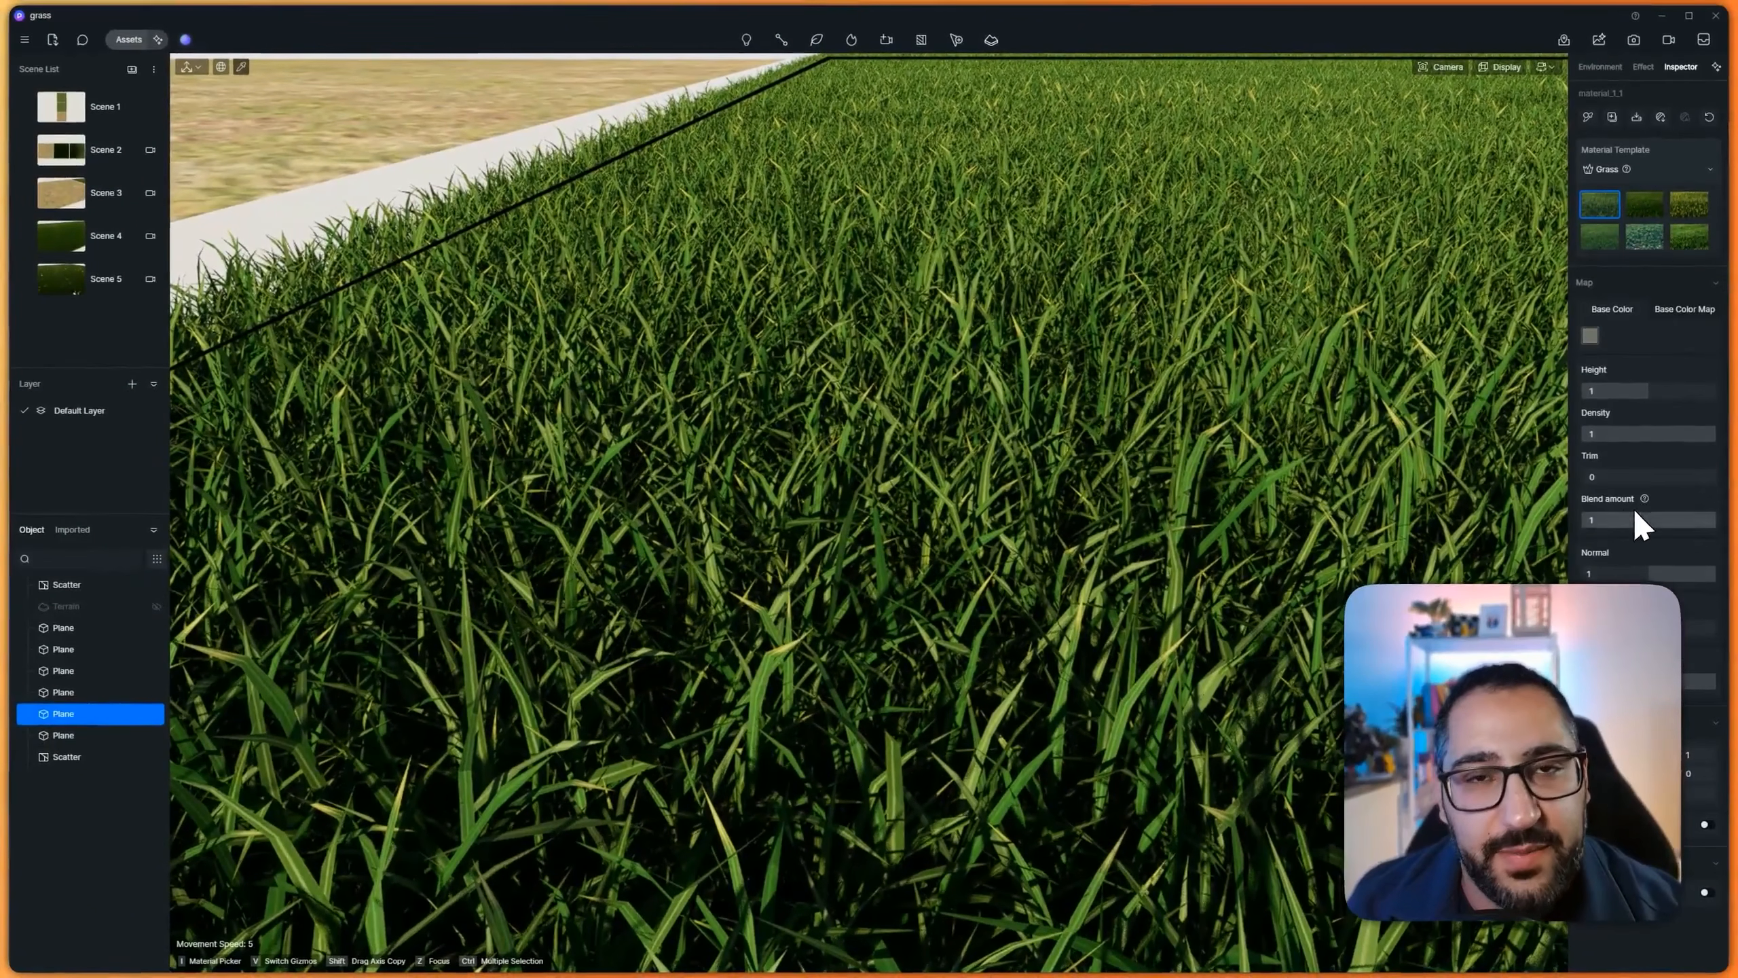
Set the grass material's Blend amount to 0 and change its base color to red
{"action": "mouse_move", "coordinate": [1645, 499]}
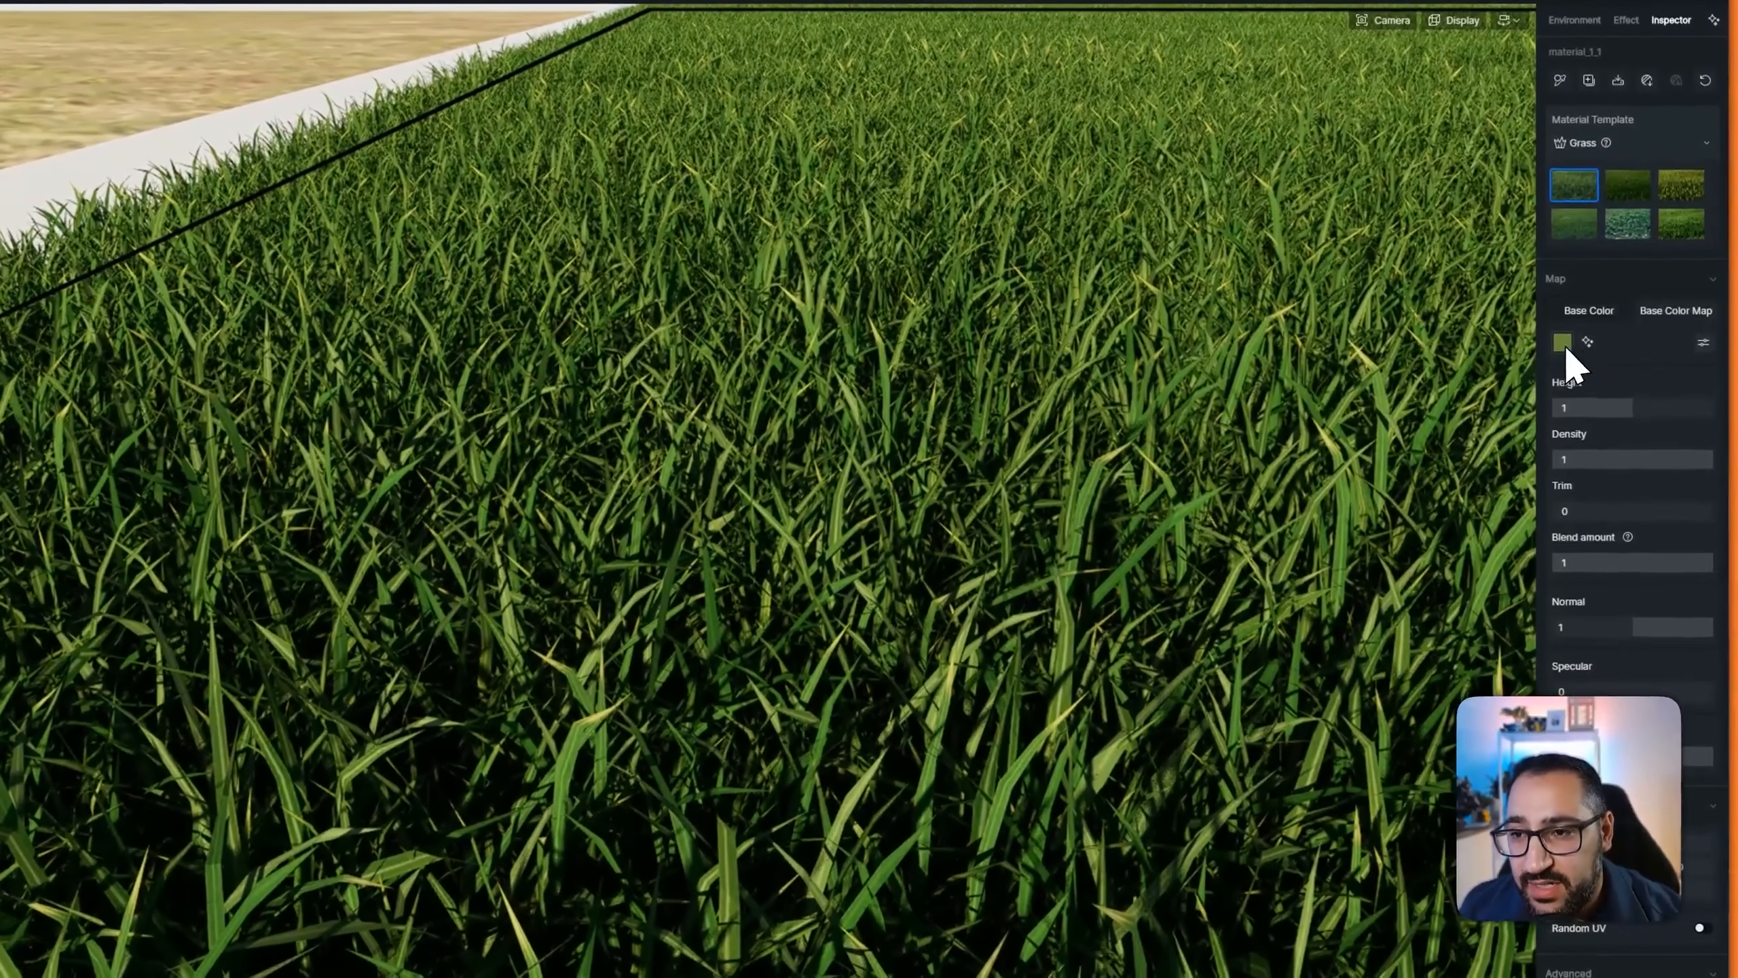
{"action": "left_click", "coordinate": [1589, 313]}
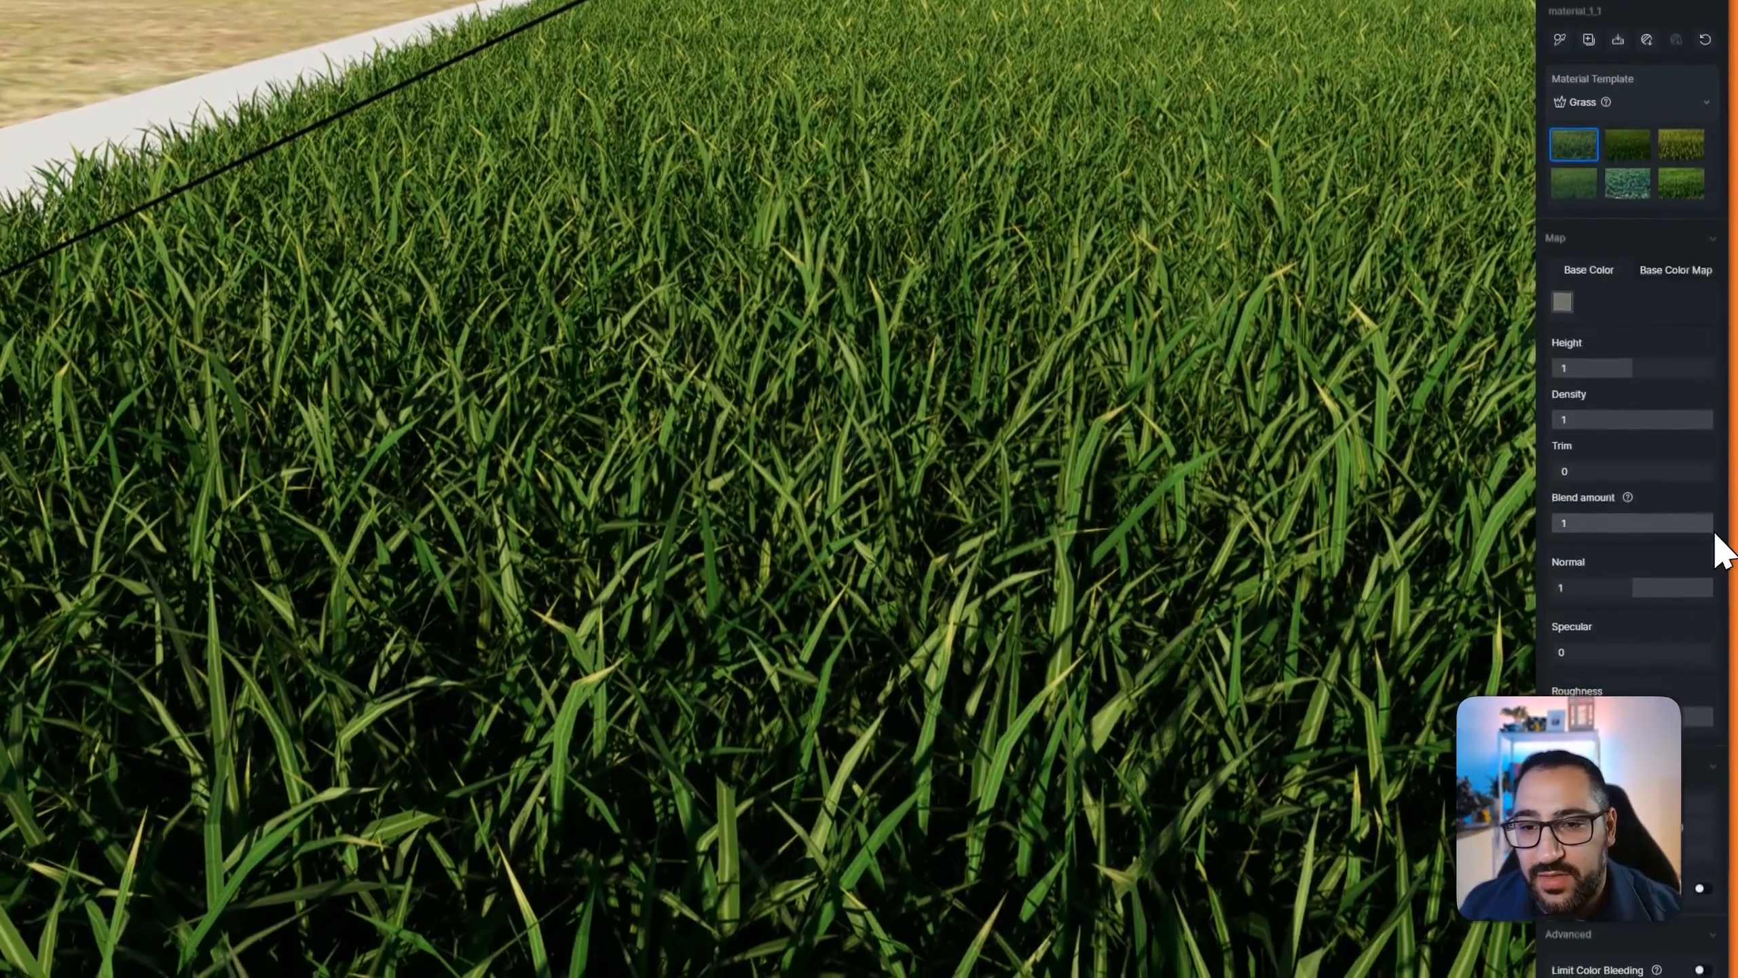
{"action": "left_click_drag", "start_coordinate": [1708, 562], "coordinate": [1496, 578]}
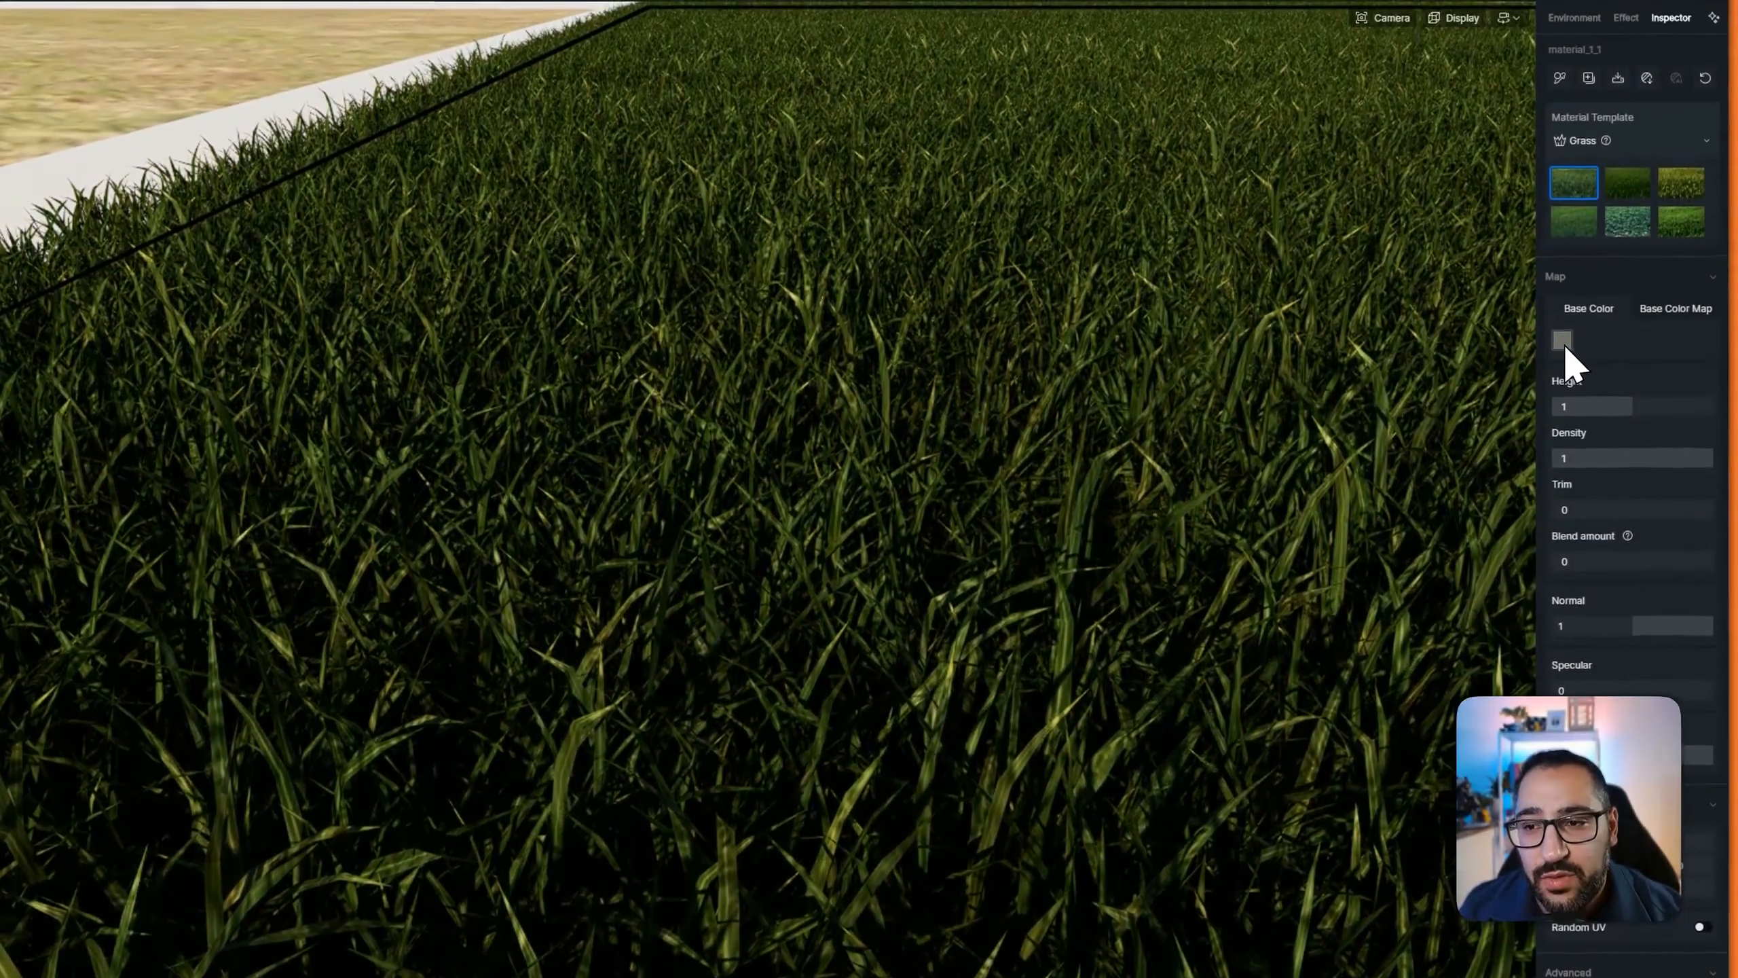
{"action": "left_click", "coordinate": [1563, 294]}
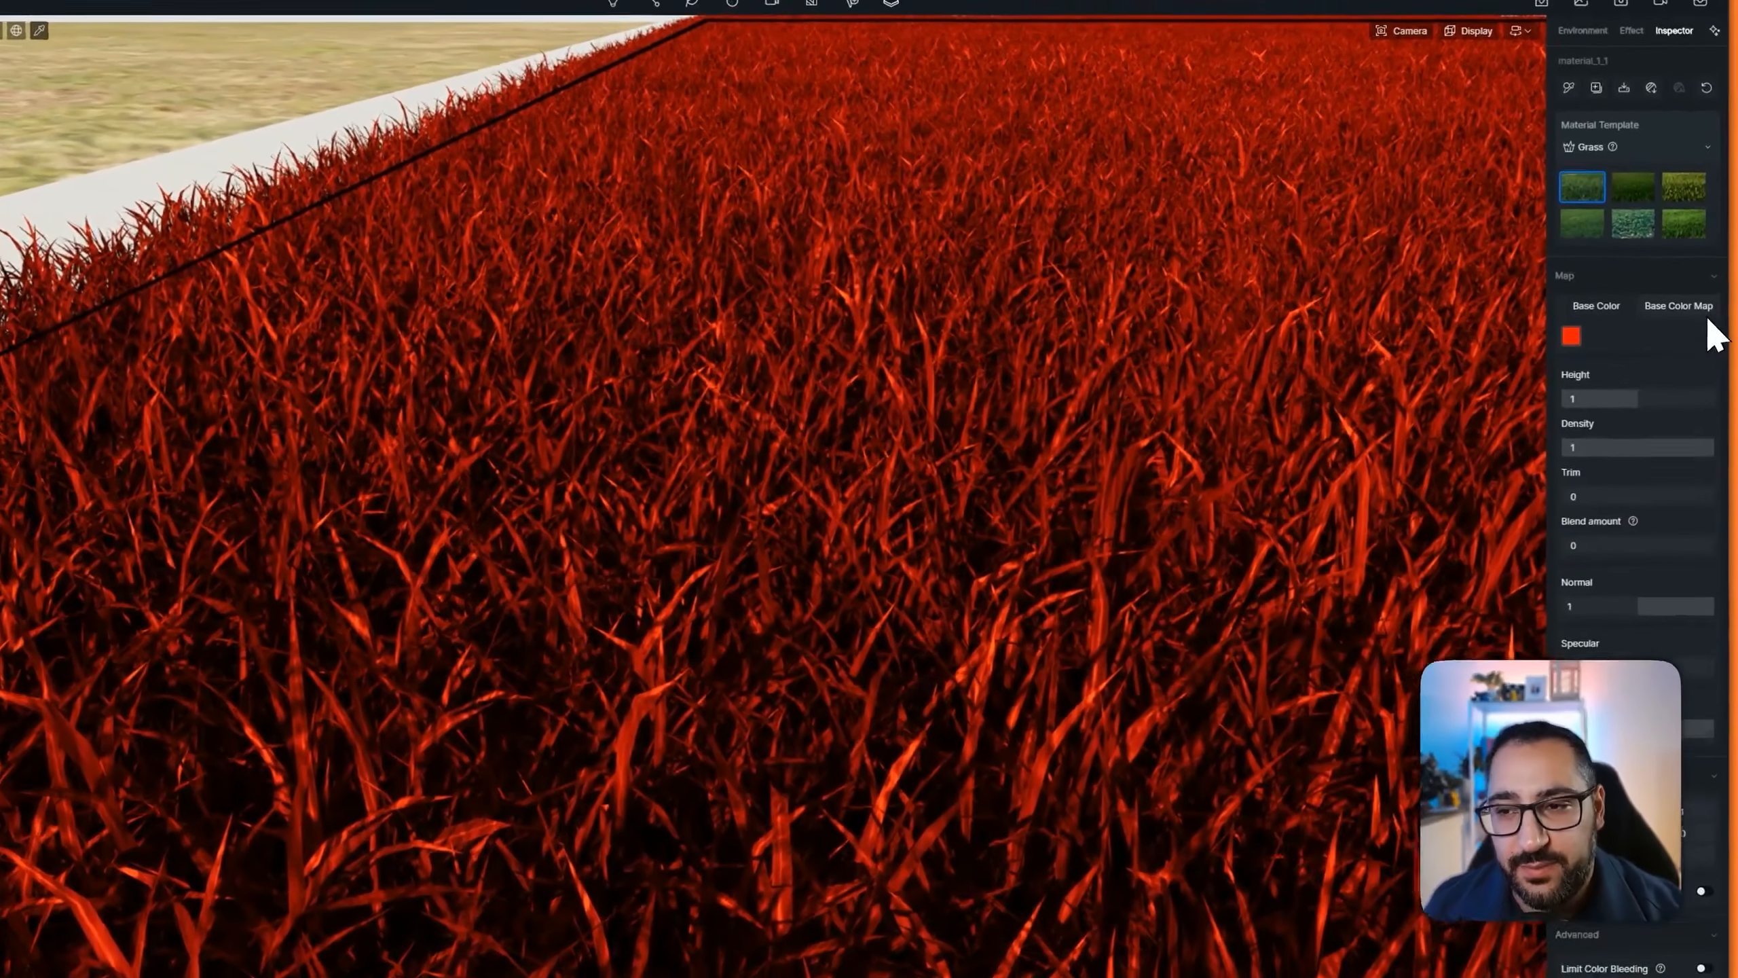
Compare the grass material's base color map with its plain base color and set the Blend amount to 1
{"action": "left_click", "coordinate": [1696, 311]}
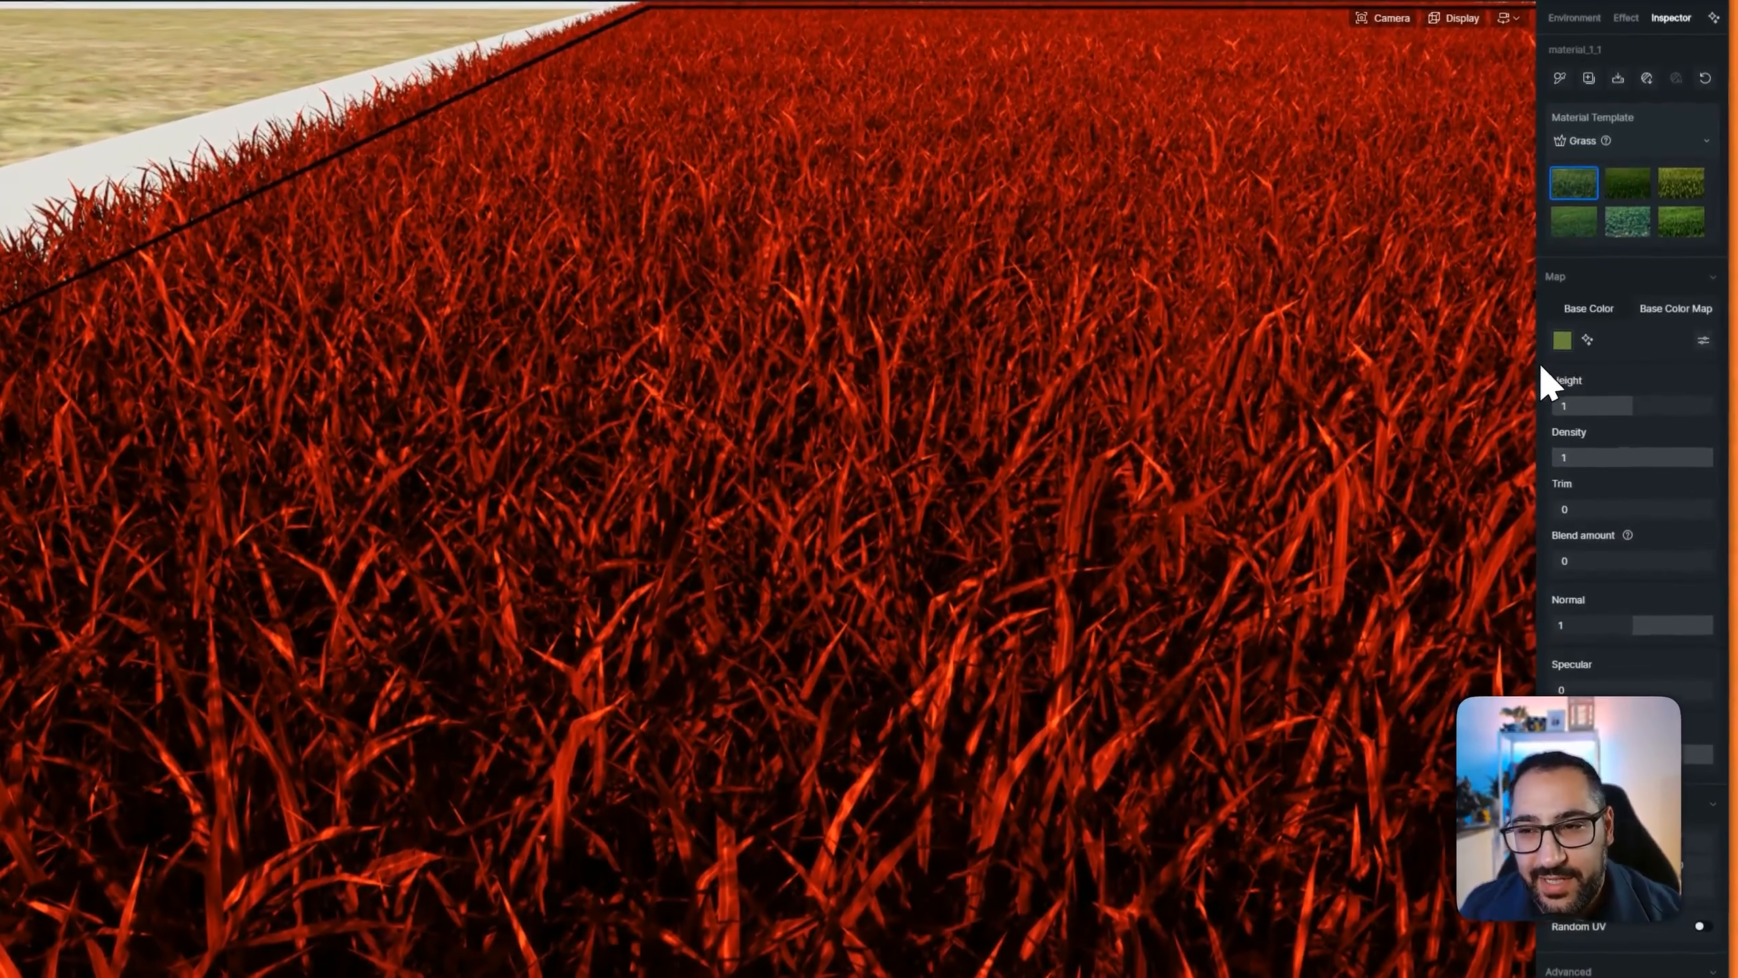
{"action": "left_click", "coordinate": [1594, 309]}
{"action": "scroll", "coordinate": [1611, 435], "scroll_direction": "down", "scroll_amount": 1}
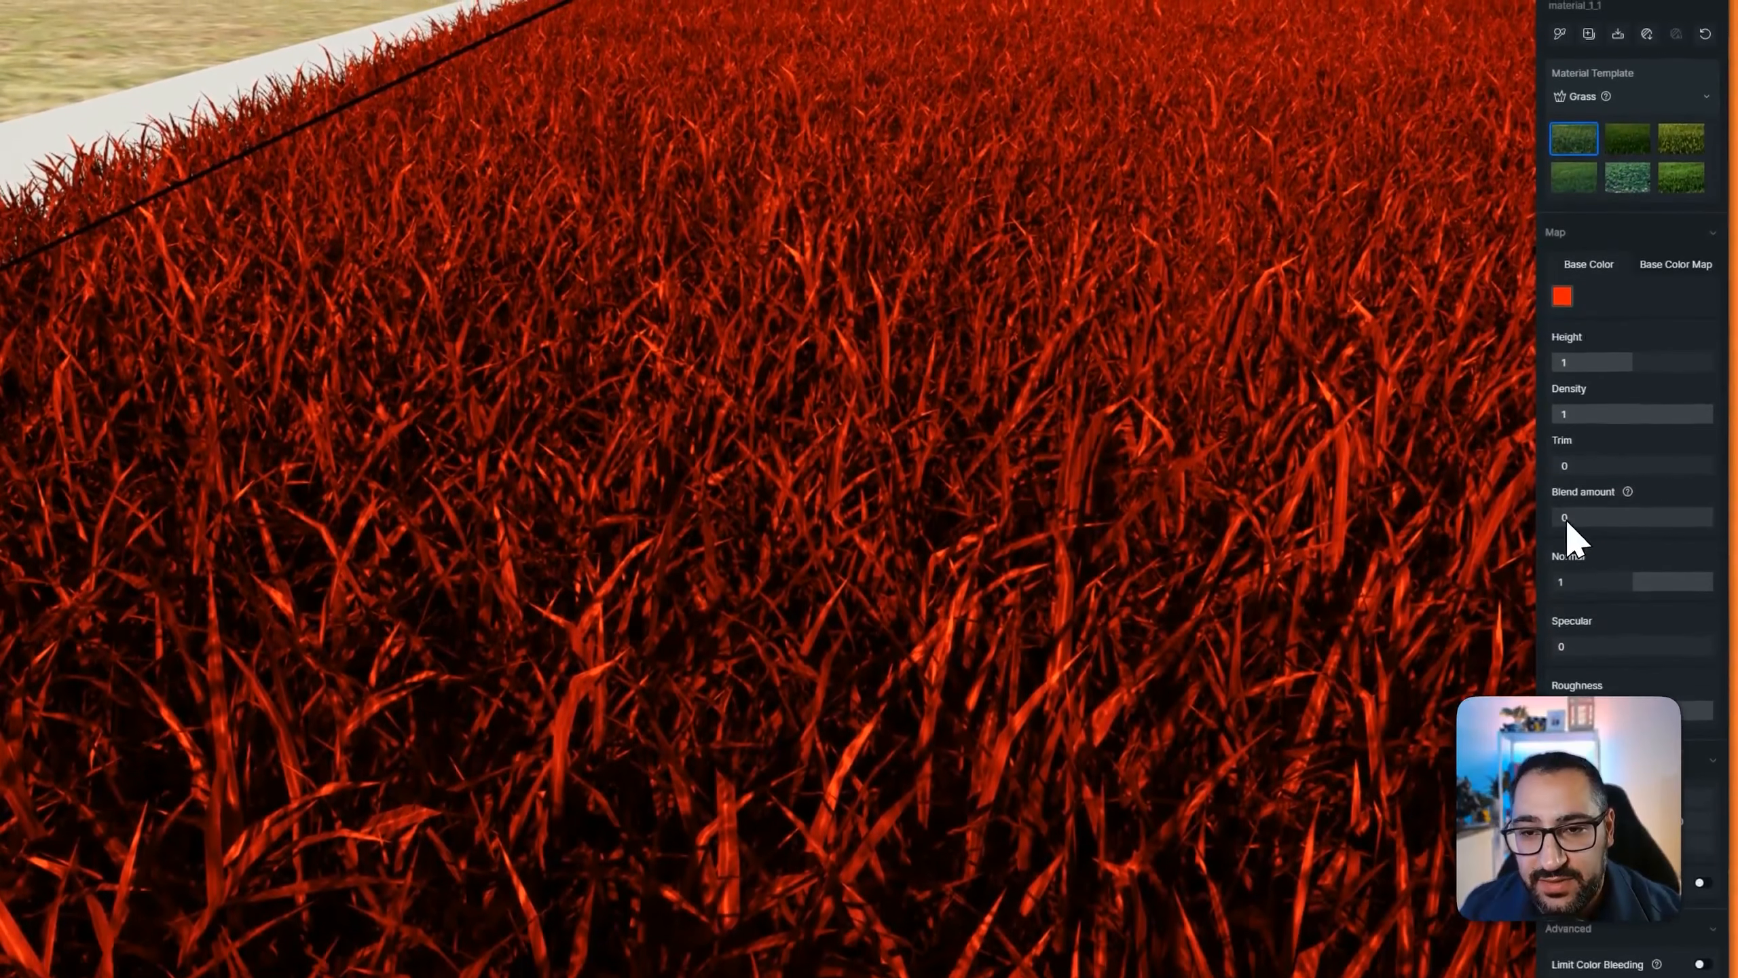
{"action": "left_click_drag", "start_coordinate": [1567, 522], "coordinate": [1694, 521]}
{"action": "scroll", "coordinate": [1605, 390], "scroll_direction": "up", "scroll_amount": 1}
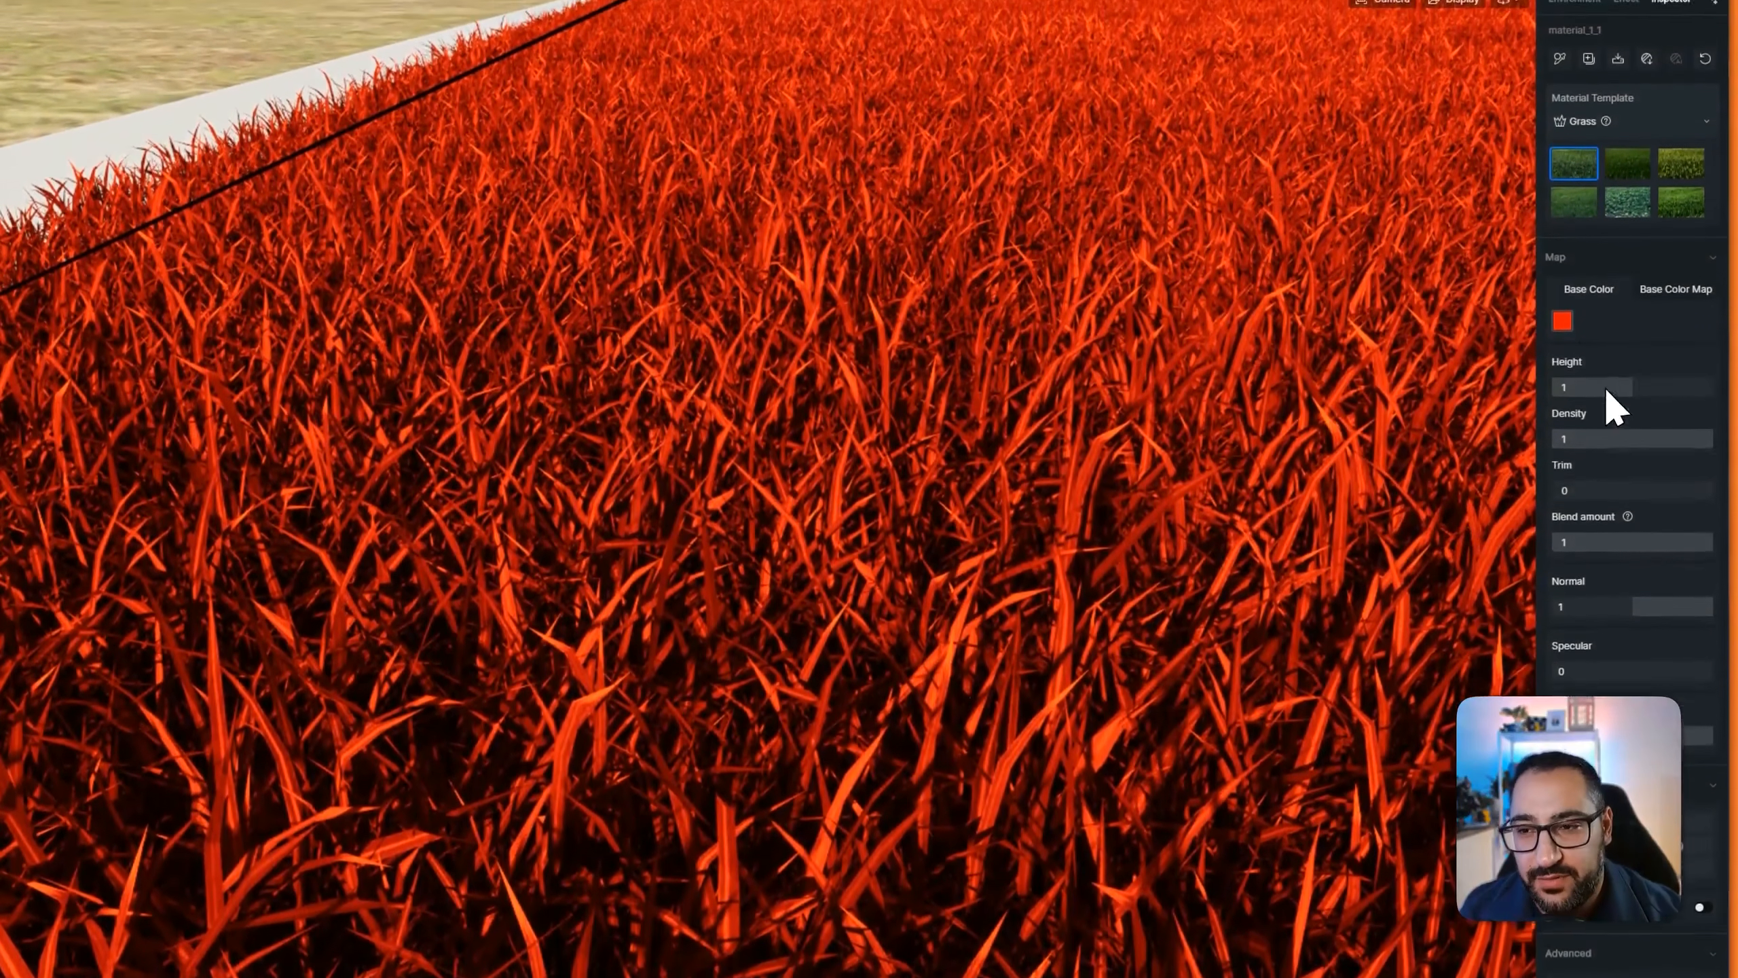
Change the grass base color to bright green, HSV 84, 100, 100, and check it against the base color map
{"action": "left_click", "coordinate": [1562, 321]}
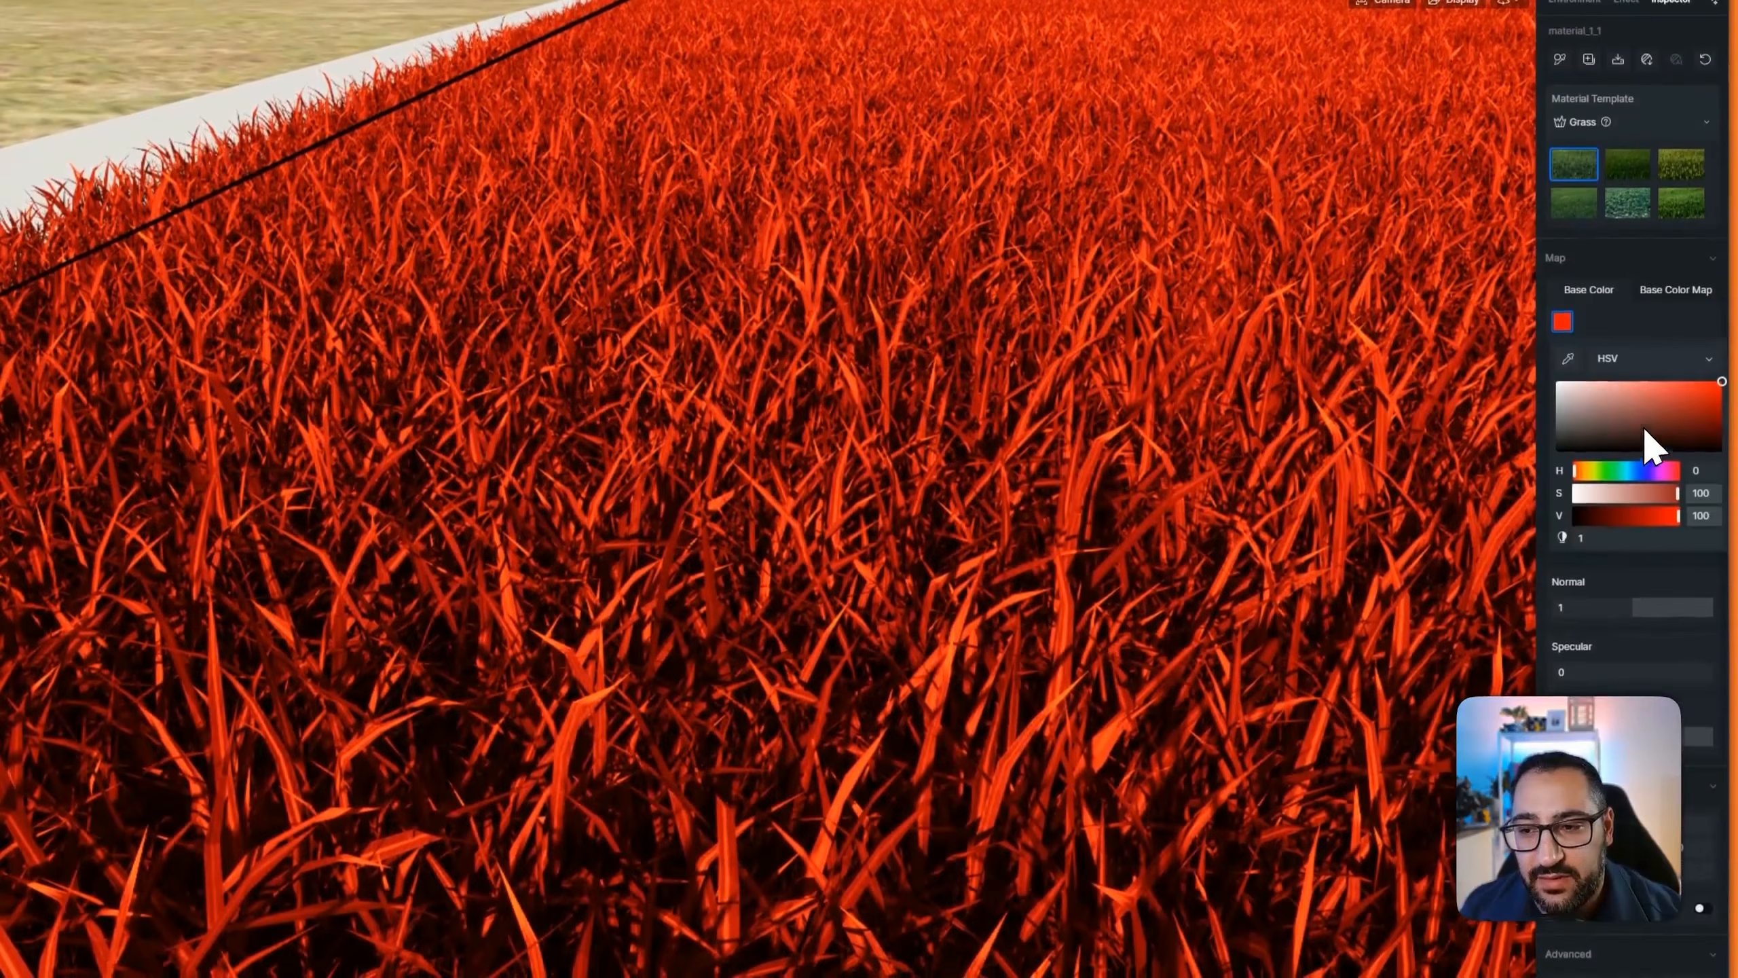
{"action": "left_click", "coordinate": [1598, 474]}
{"action": "scroll", "coordinate": [1621, 452], "scroll_direction": "down", "scroll_amount": 1}
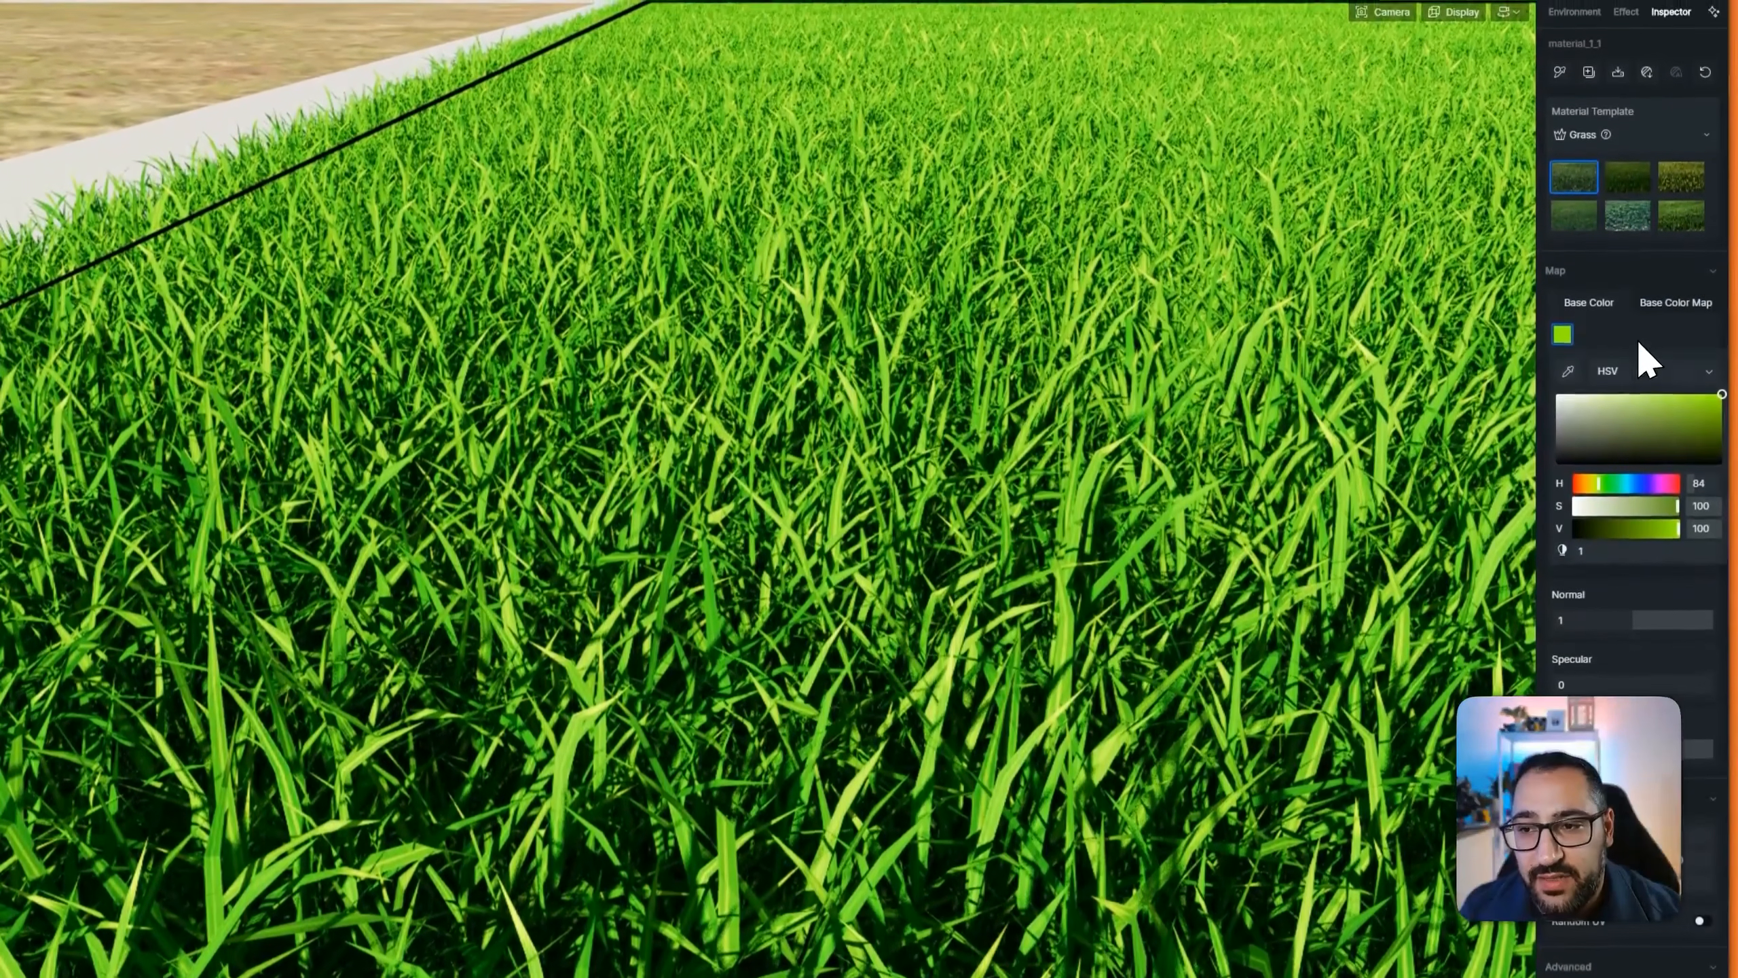
{"action": "left_click", "coordinate": [1639, 322]}
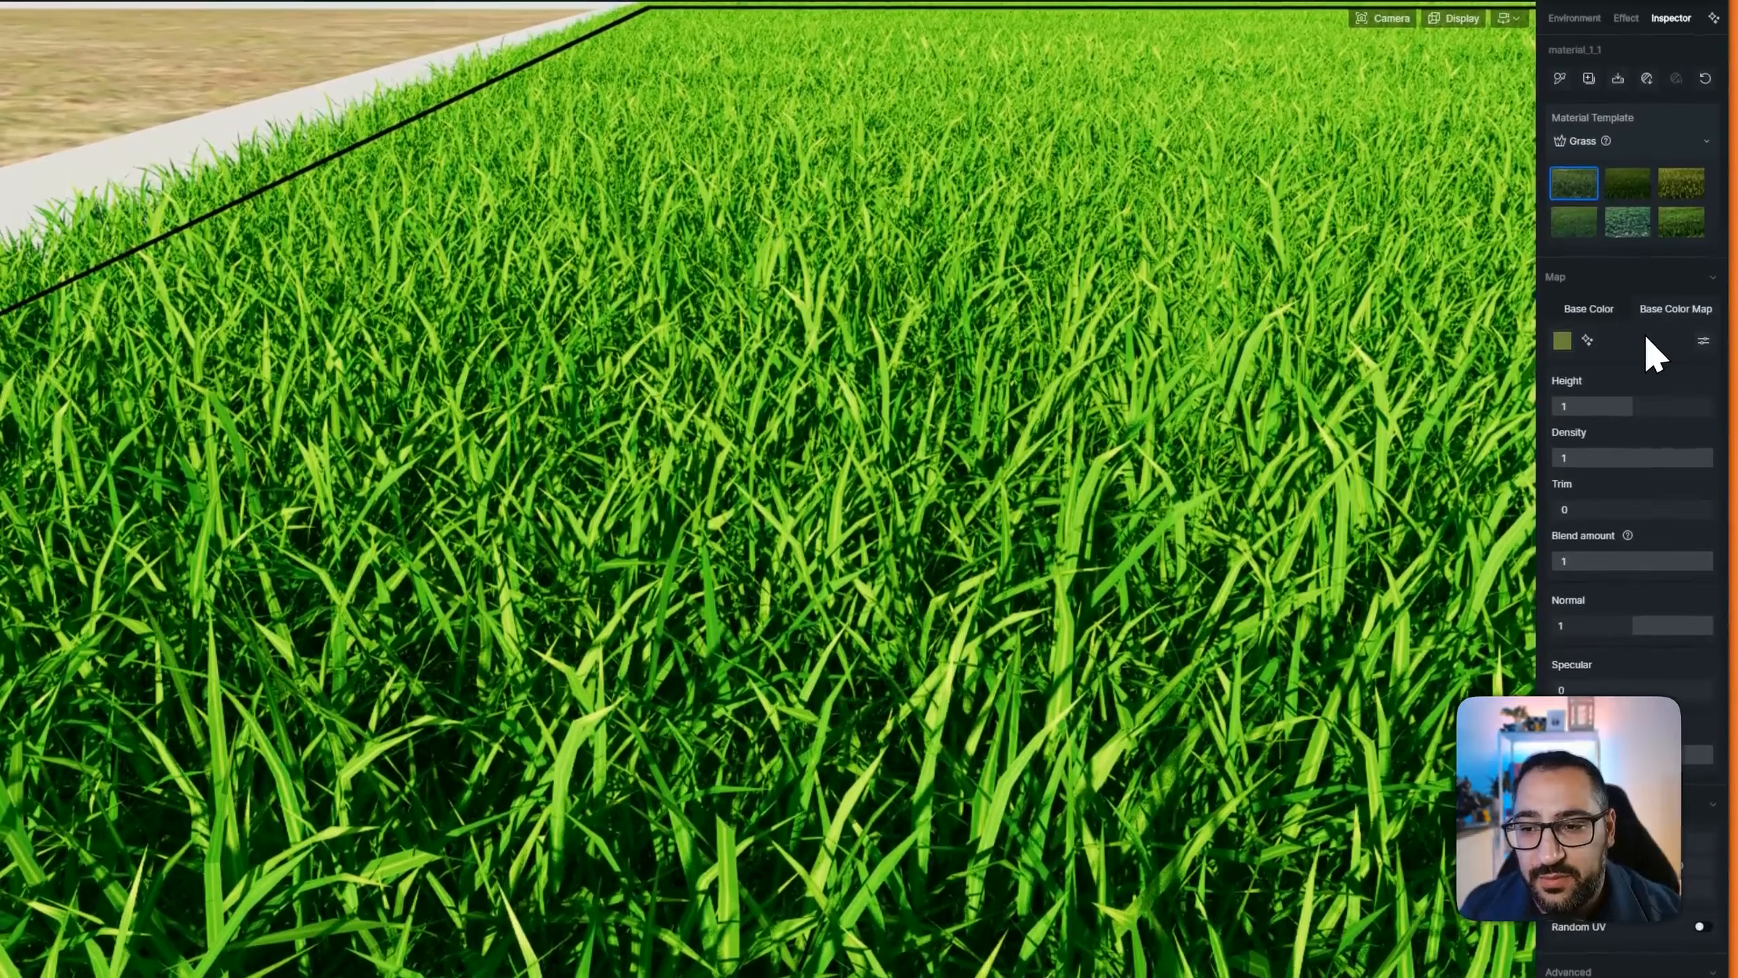
{"action": "left_click", "coordinate": [1592, 313]}
Check the green with a Blend amount of 0, mute the base color to HSV 84, 17, 48 and set the Blend amount to 1
{"action": "left_click_drag", "start_coordinate": [1700, 565], "coordinate": [1563, 574]}
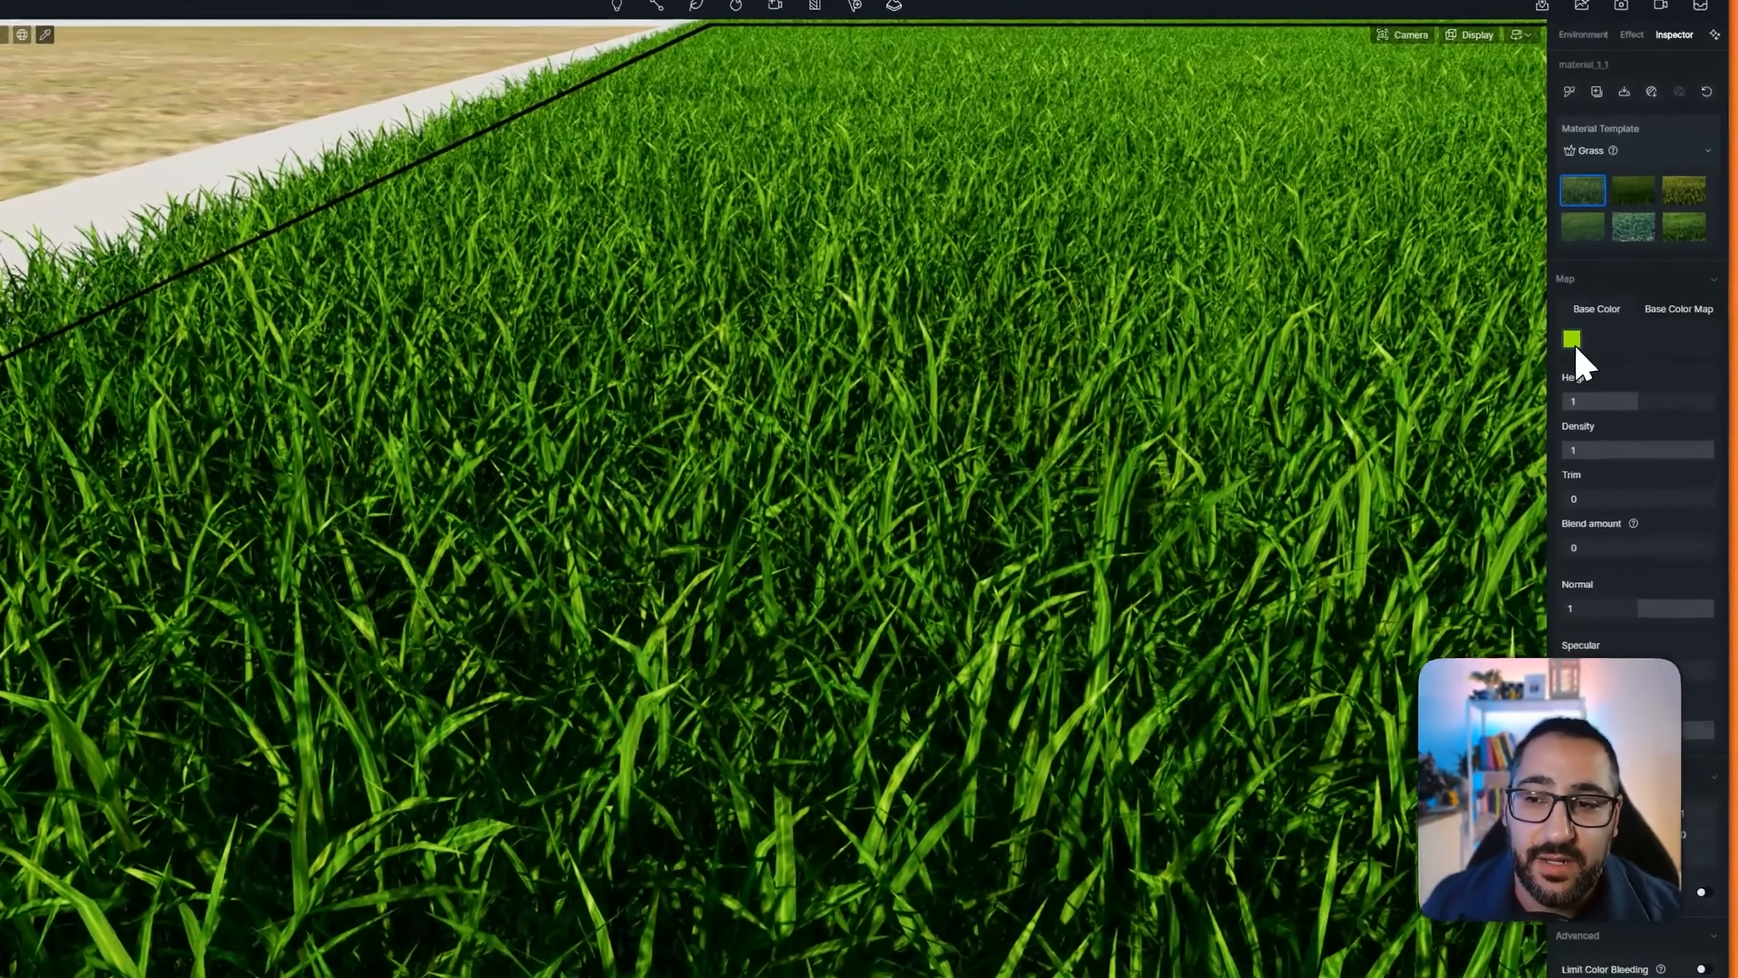
{"action": "left_click", "coordinate": [1592, 340]}
{"action": "left_click", "coordinate": [1608, 416]}
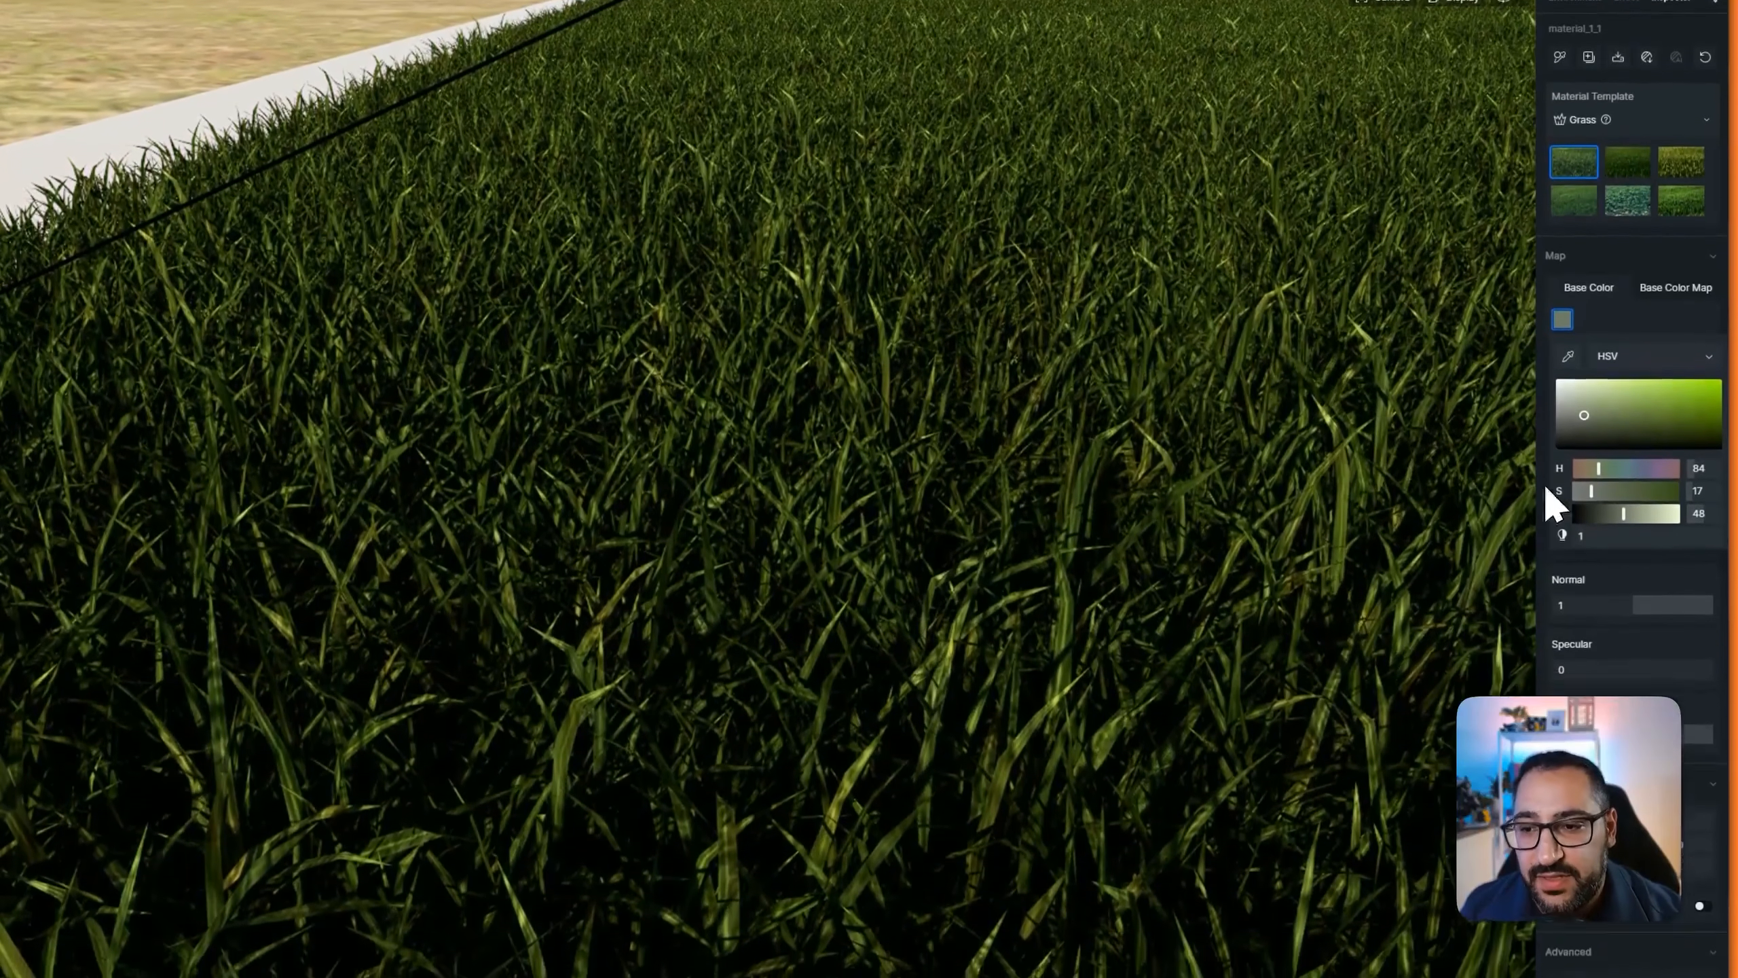
{"action": "left_click", "coordinate": [1545, 511]}
{"action": "left_click_drag", "start_coordinate": [1575, 520], "coordinate": [1665, 520]}
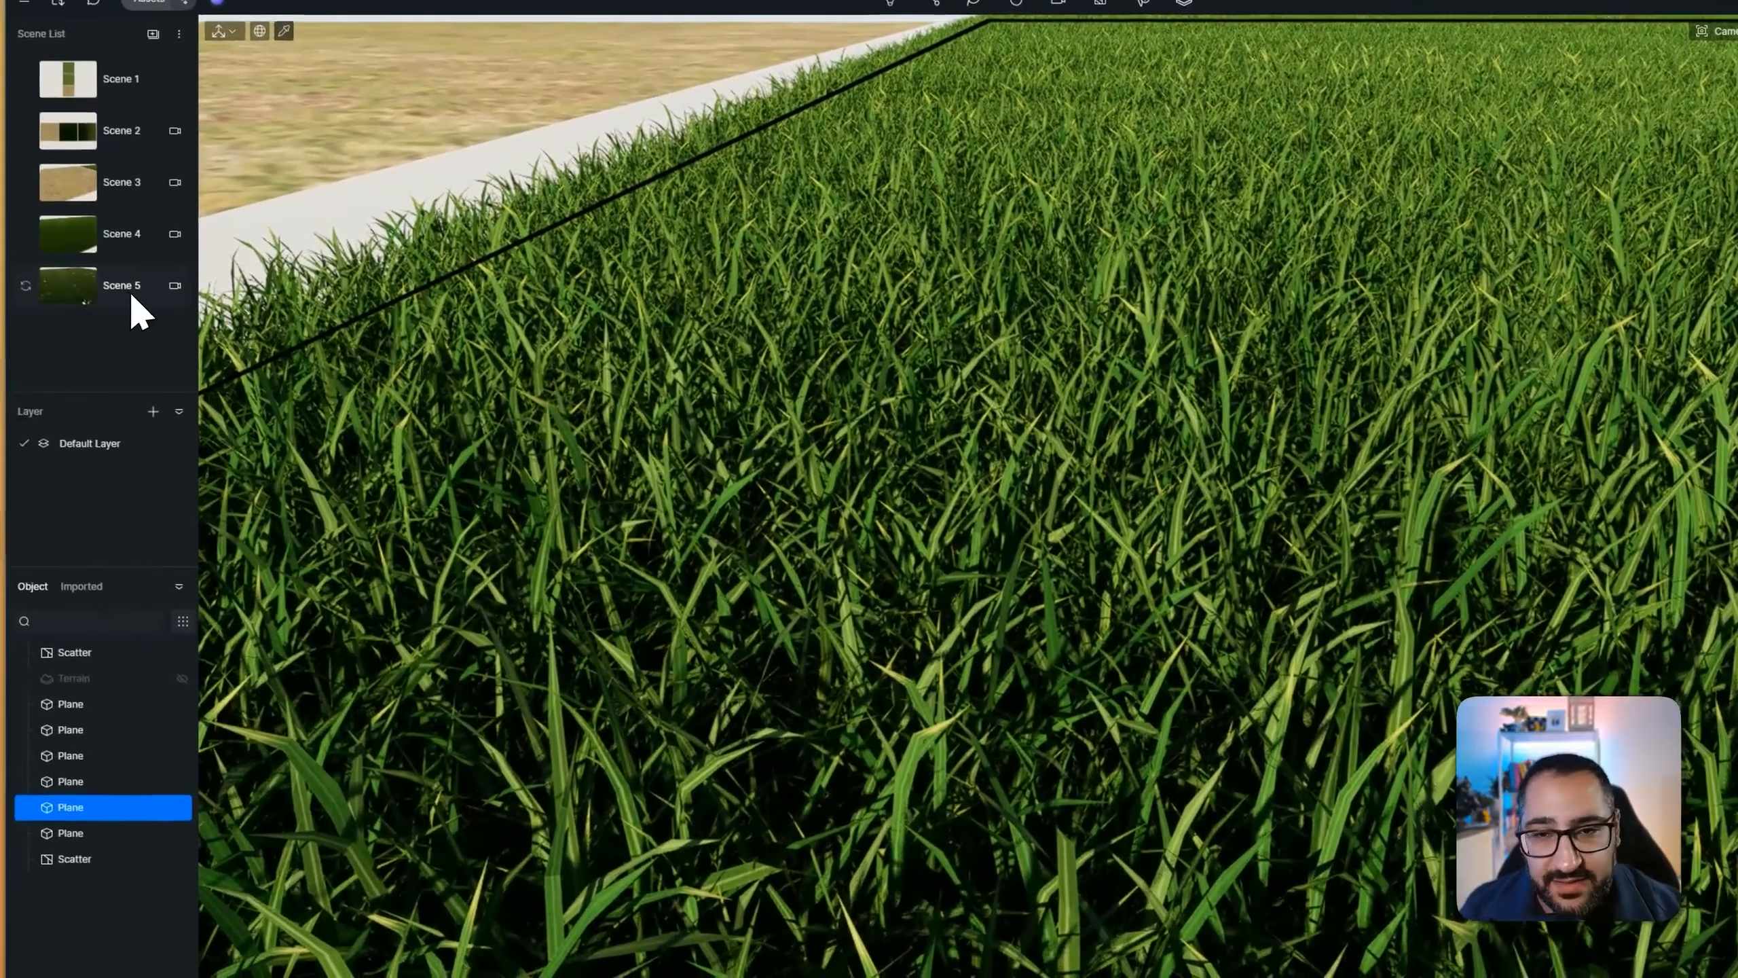
Open Scene 5 and examine the leaf-covered grass plane beside the plain grass plane
{"action": "left_click", "coordinate": [134, 288]}
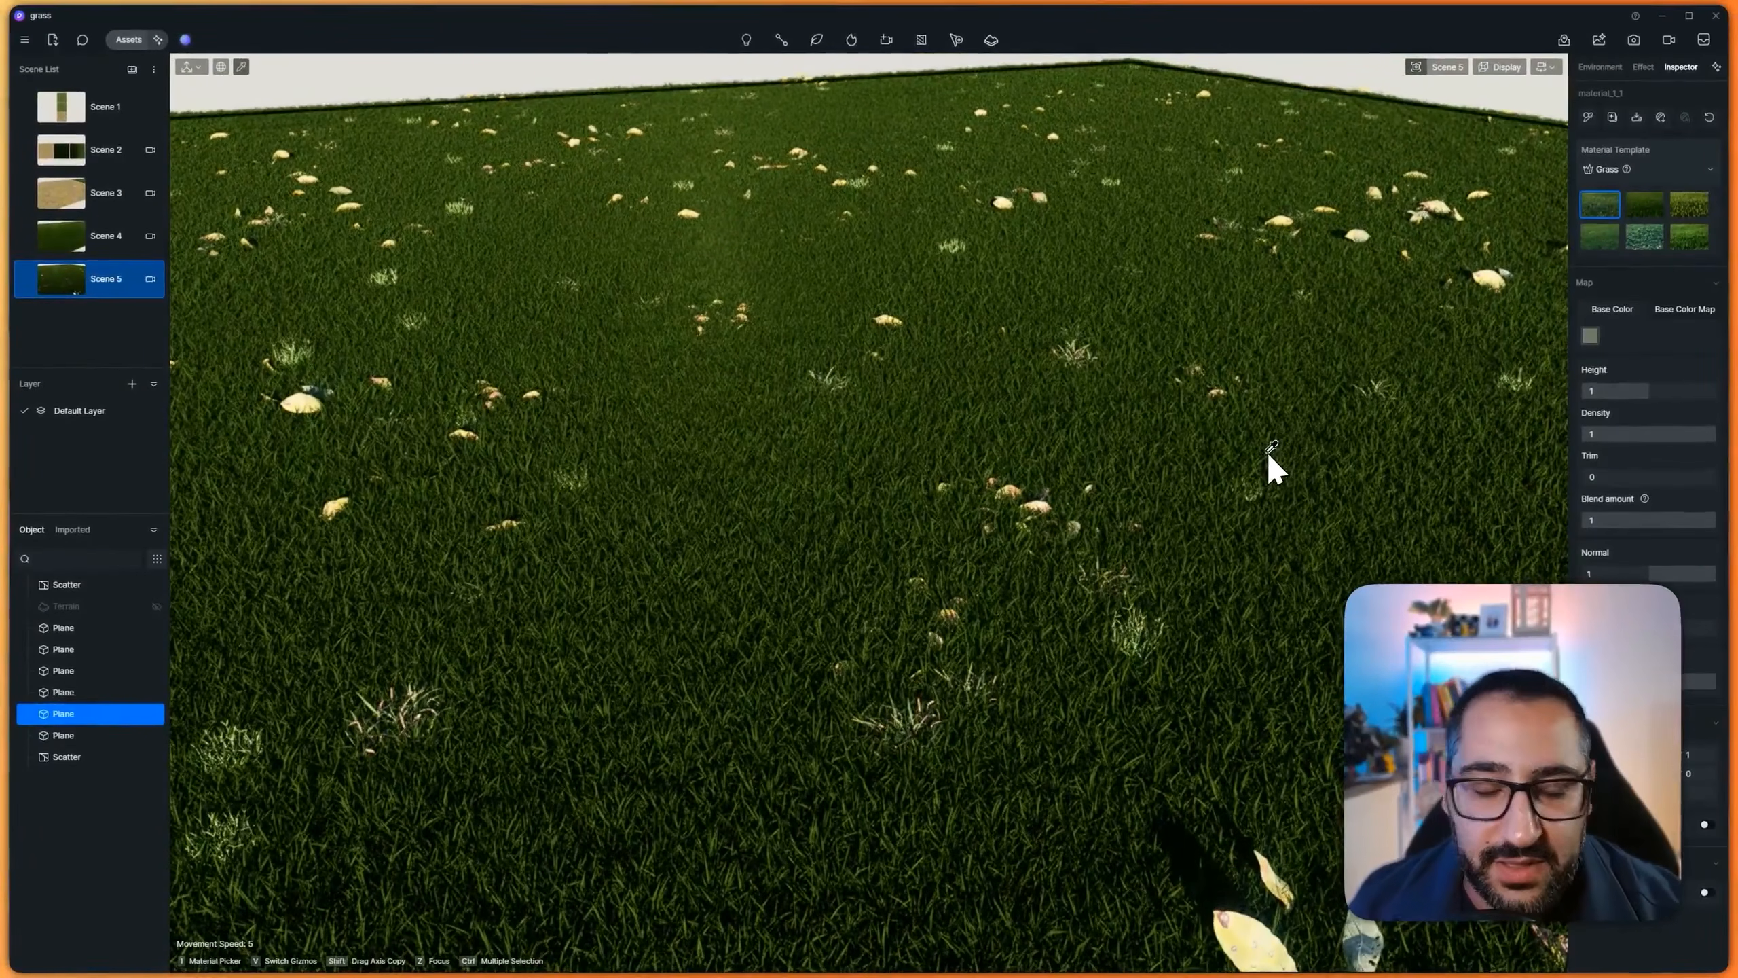
{"action": "key", "text": "Escape"}
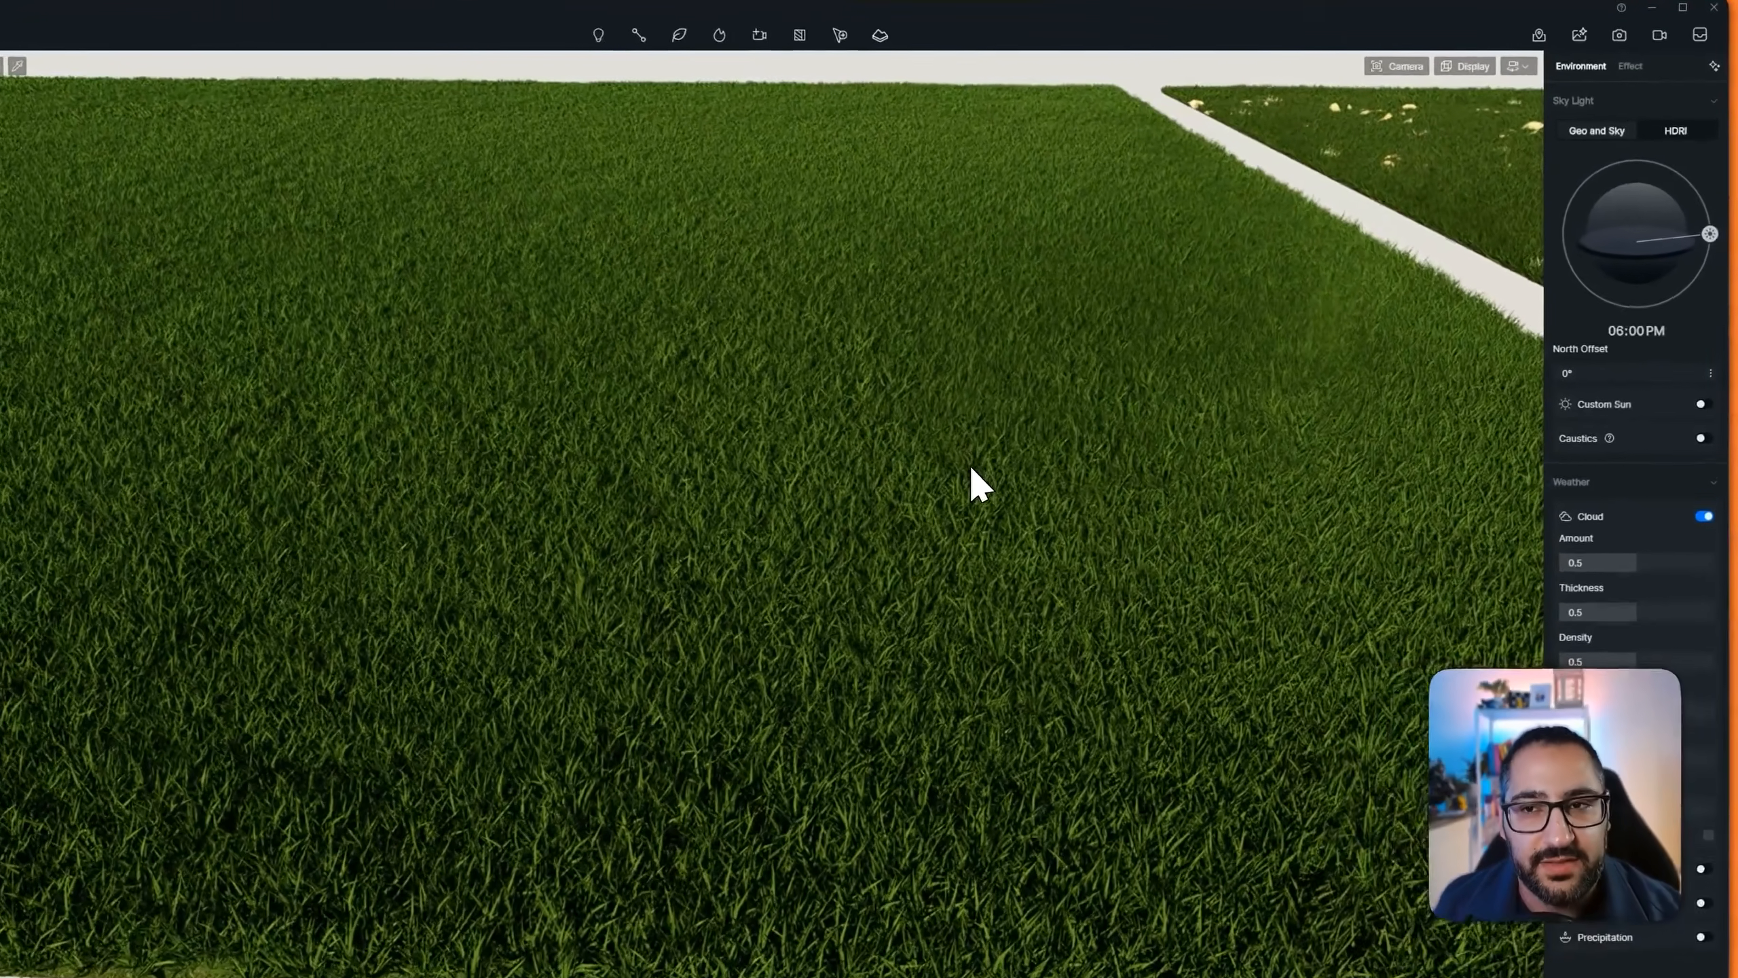
{"action": "key", "text": "d"}
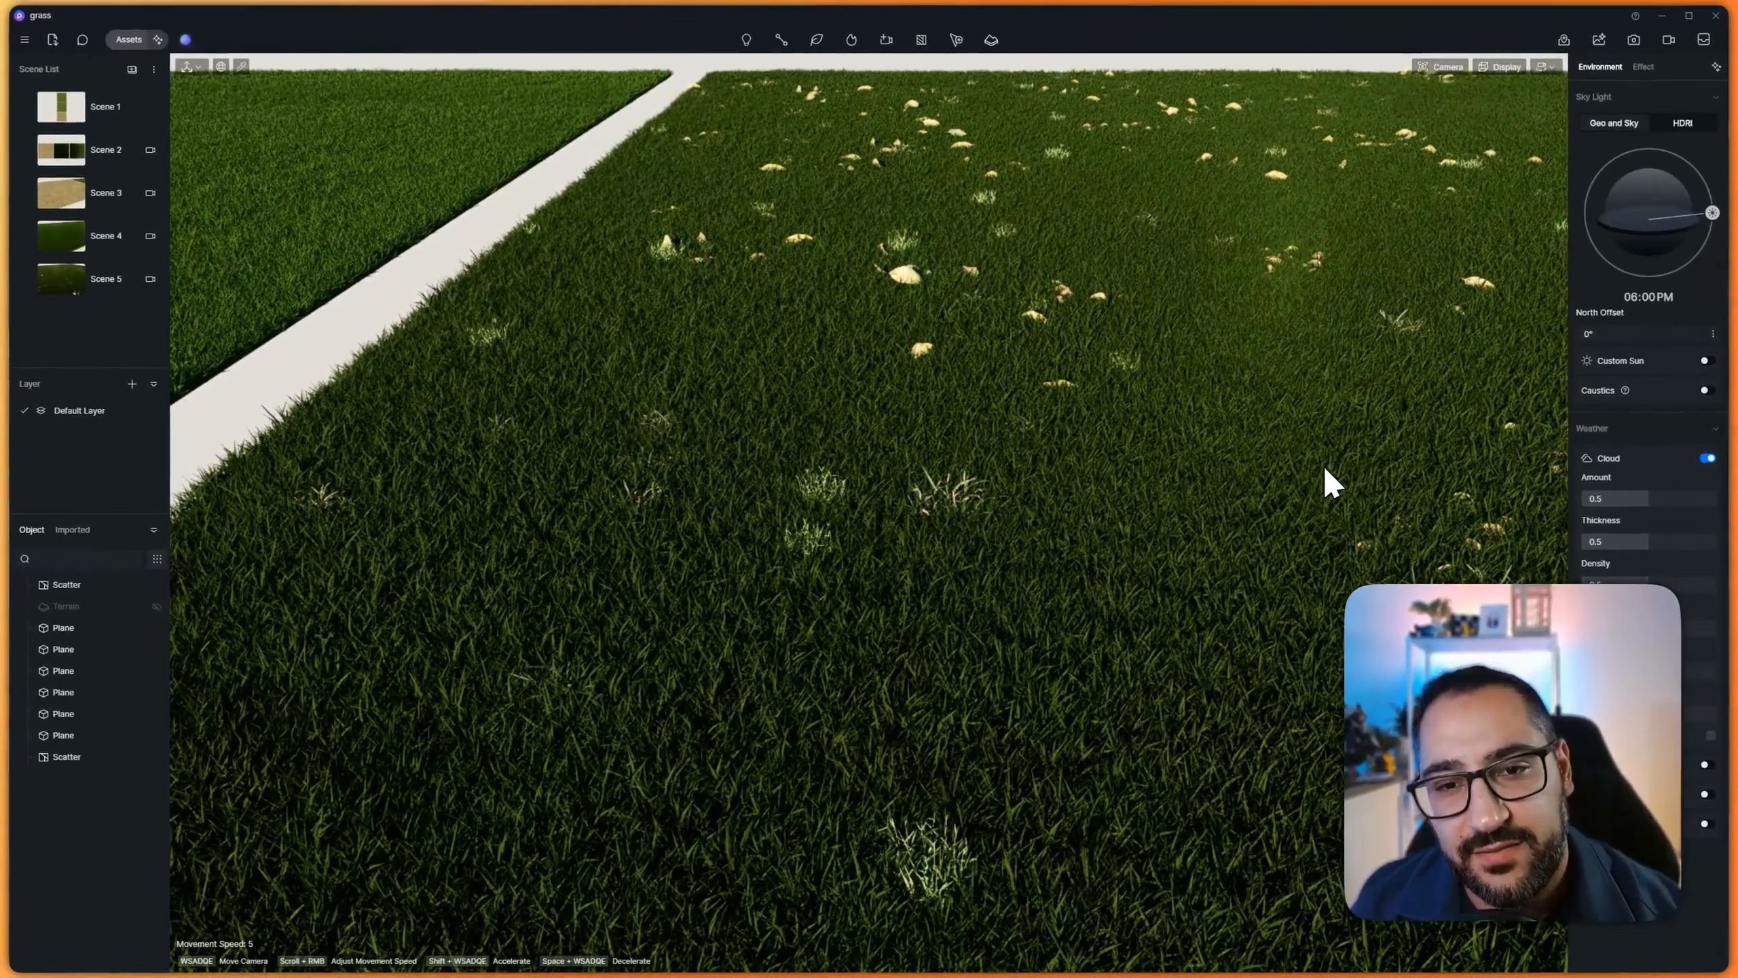
Switch to the browser and examine autumn front-yard photos in the image results as lawn references
{"action": "key", "text": "alt+Tab"}
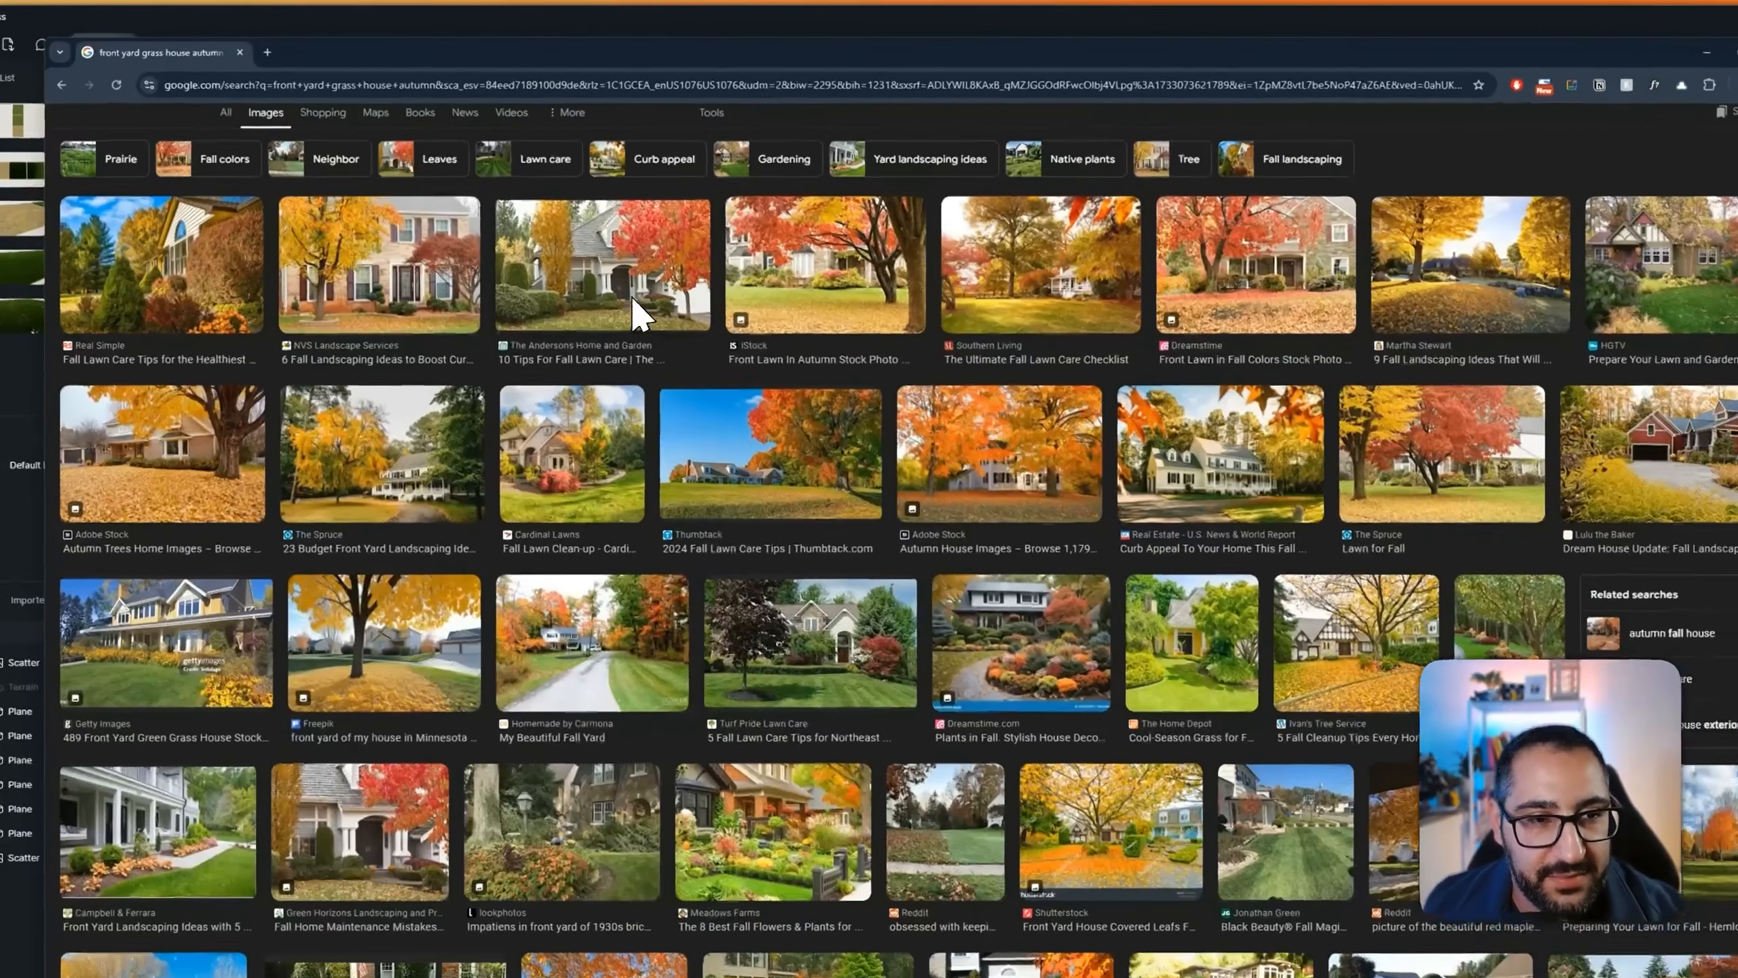
{"action": "left_click", "coordinate": [578, 250]}
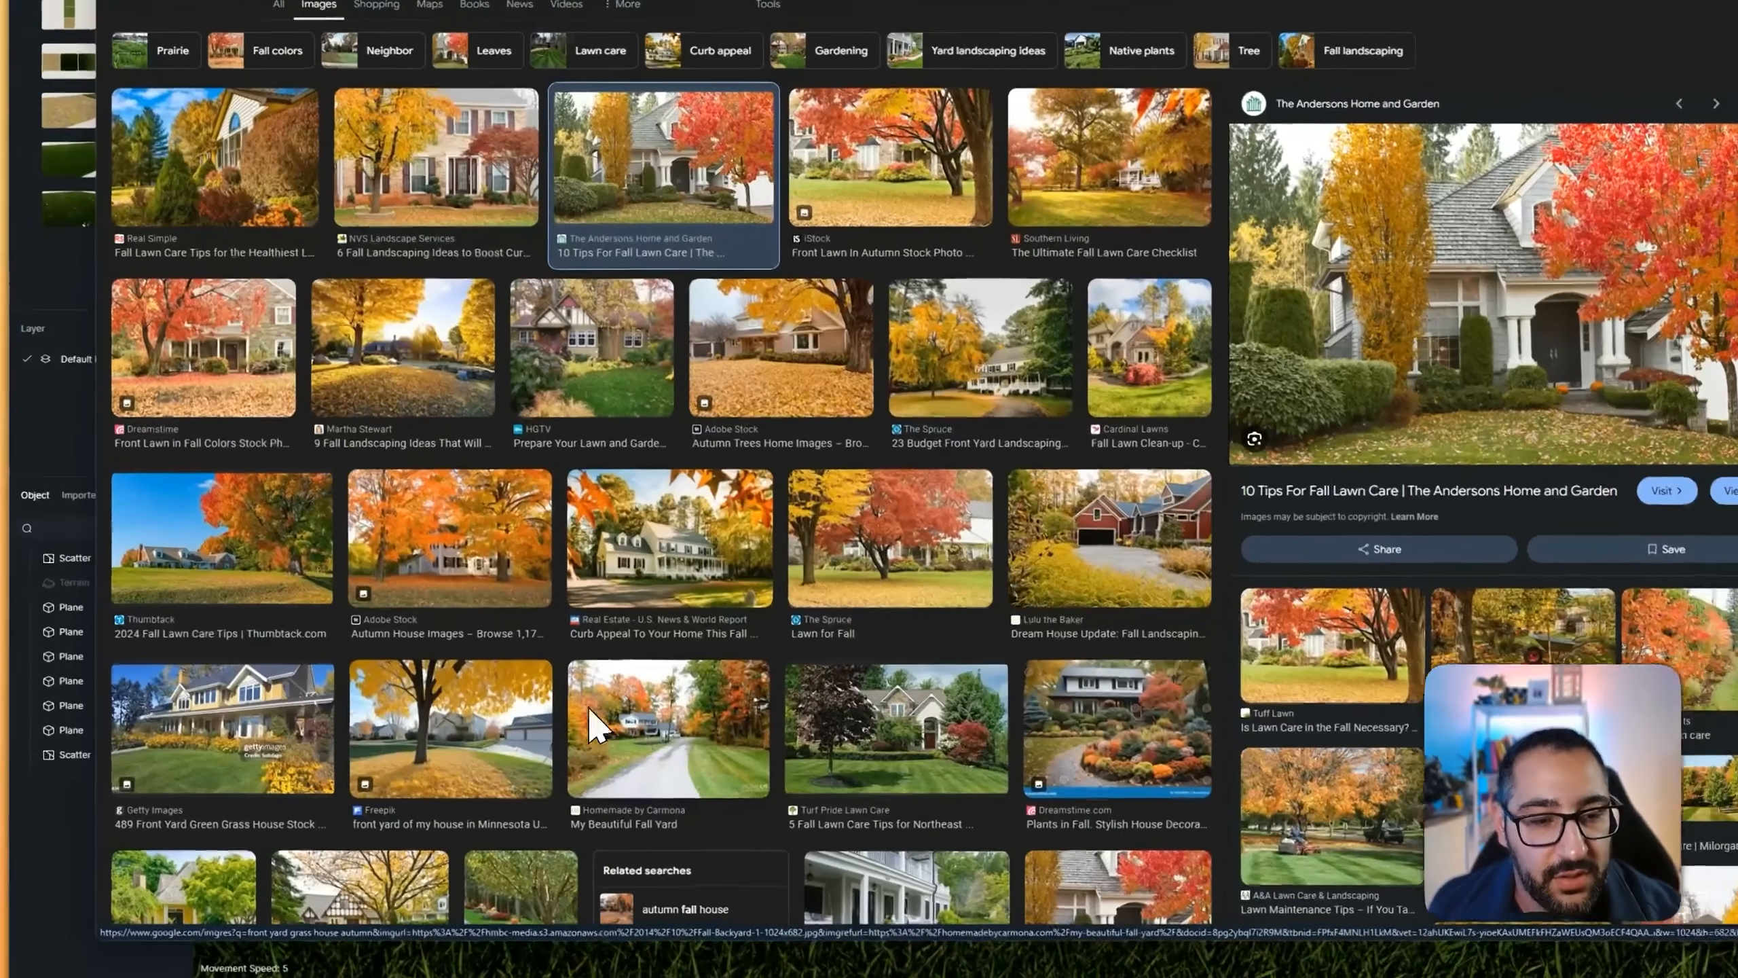
{"action": "left_click", "coordinate": [587, 729]}
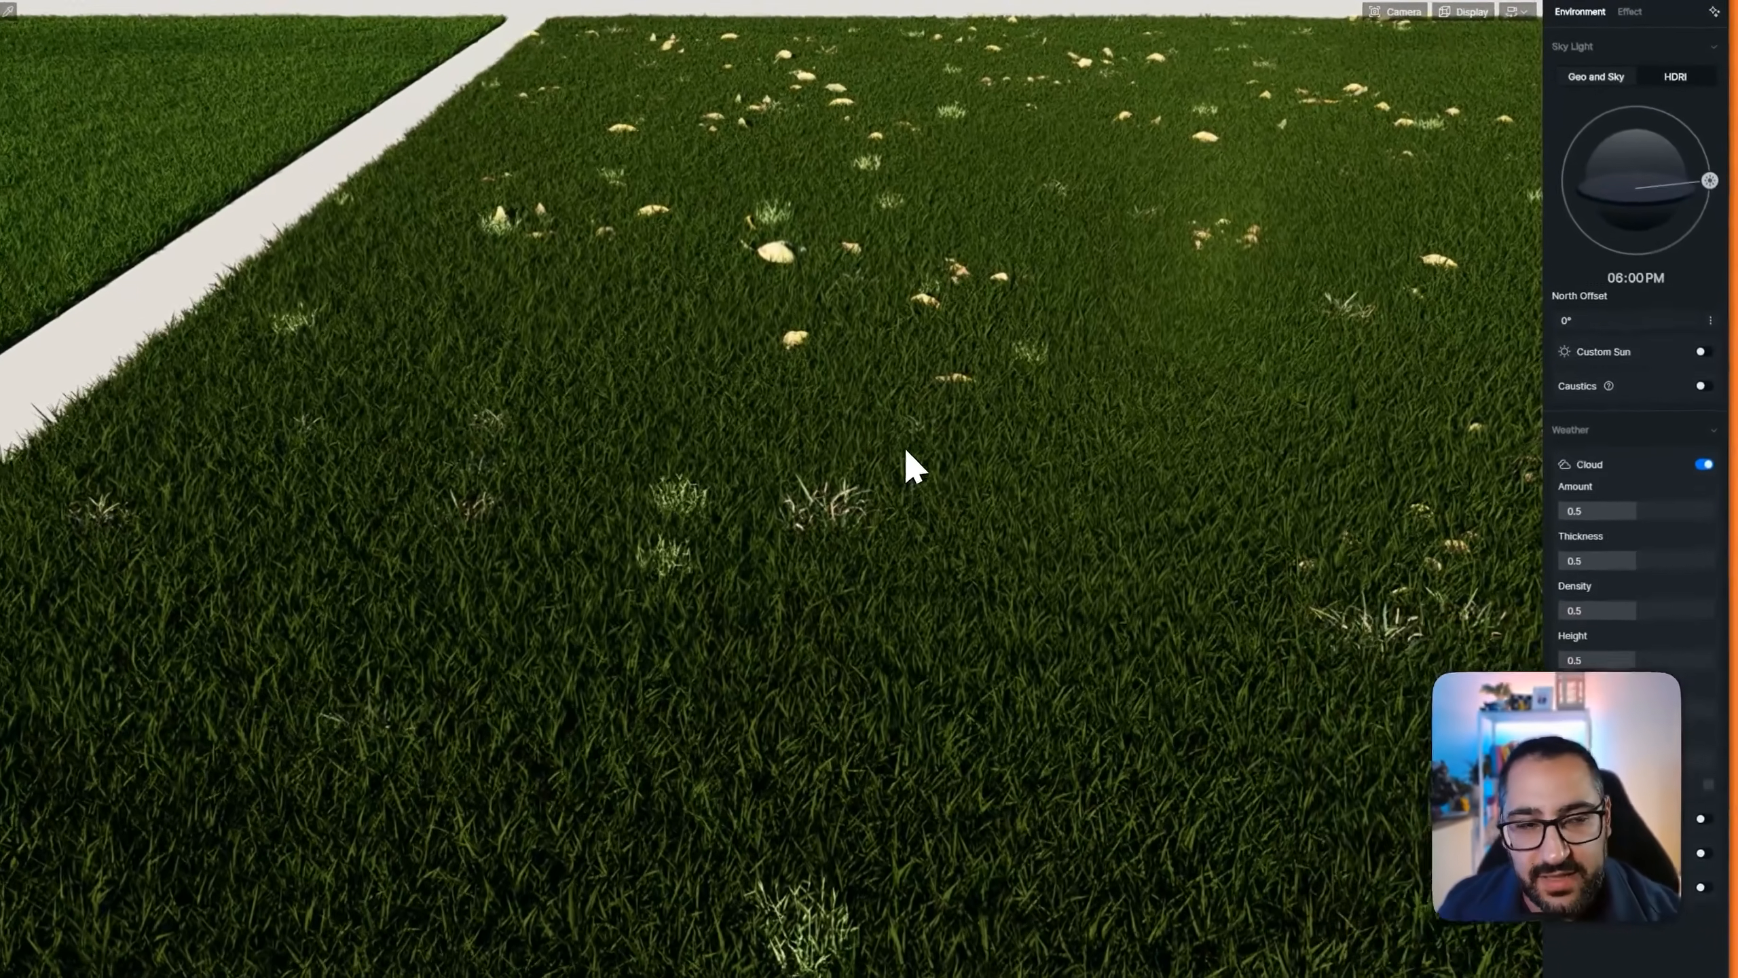
Apply the neighbouring plane's grass material to the blank white plane
{"action": "scroll", "coordinate": [1003, 442], "scroll_direction": "down", "scroll_amount": 5}
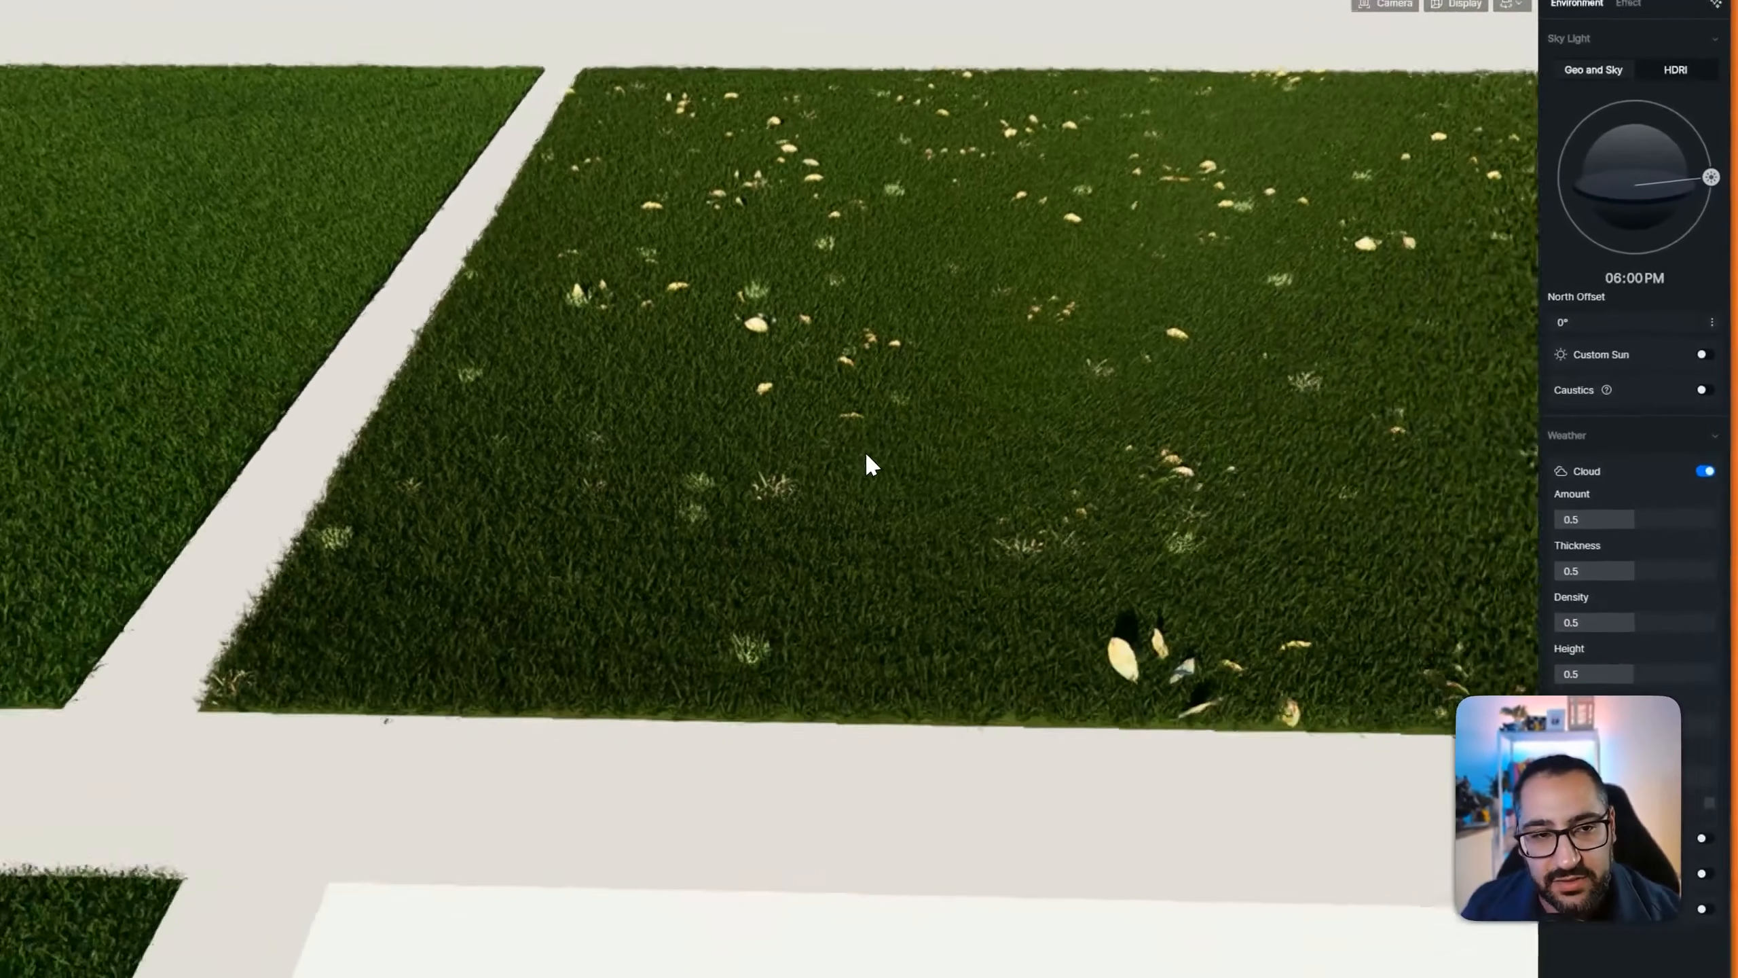
{"action": "right_click_drag", "start_coordinate": [1003, 442], "coordinate": [865, 480]}
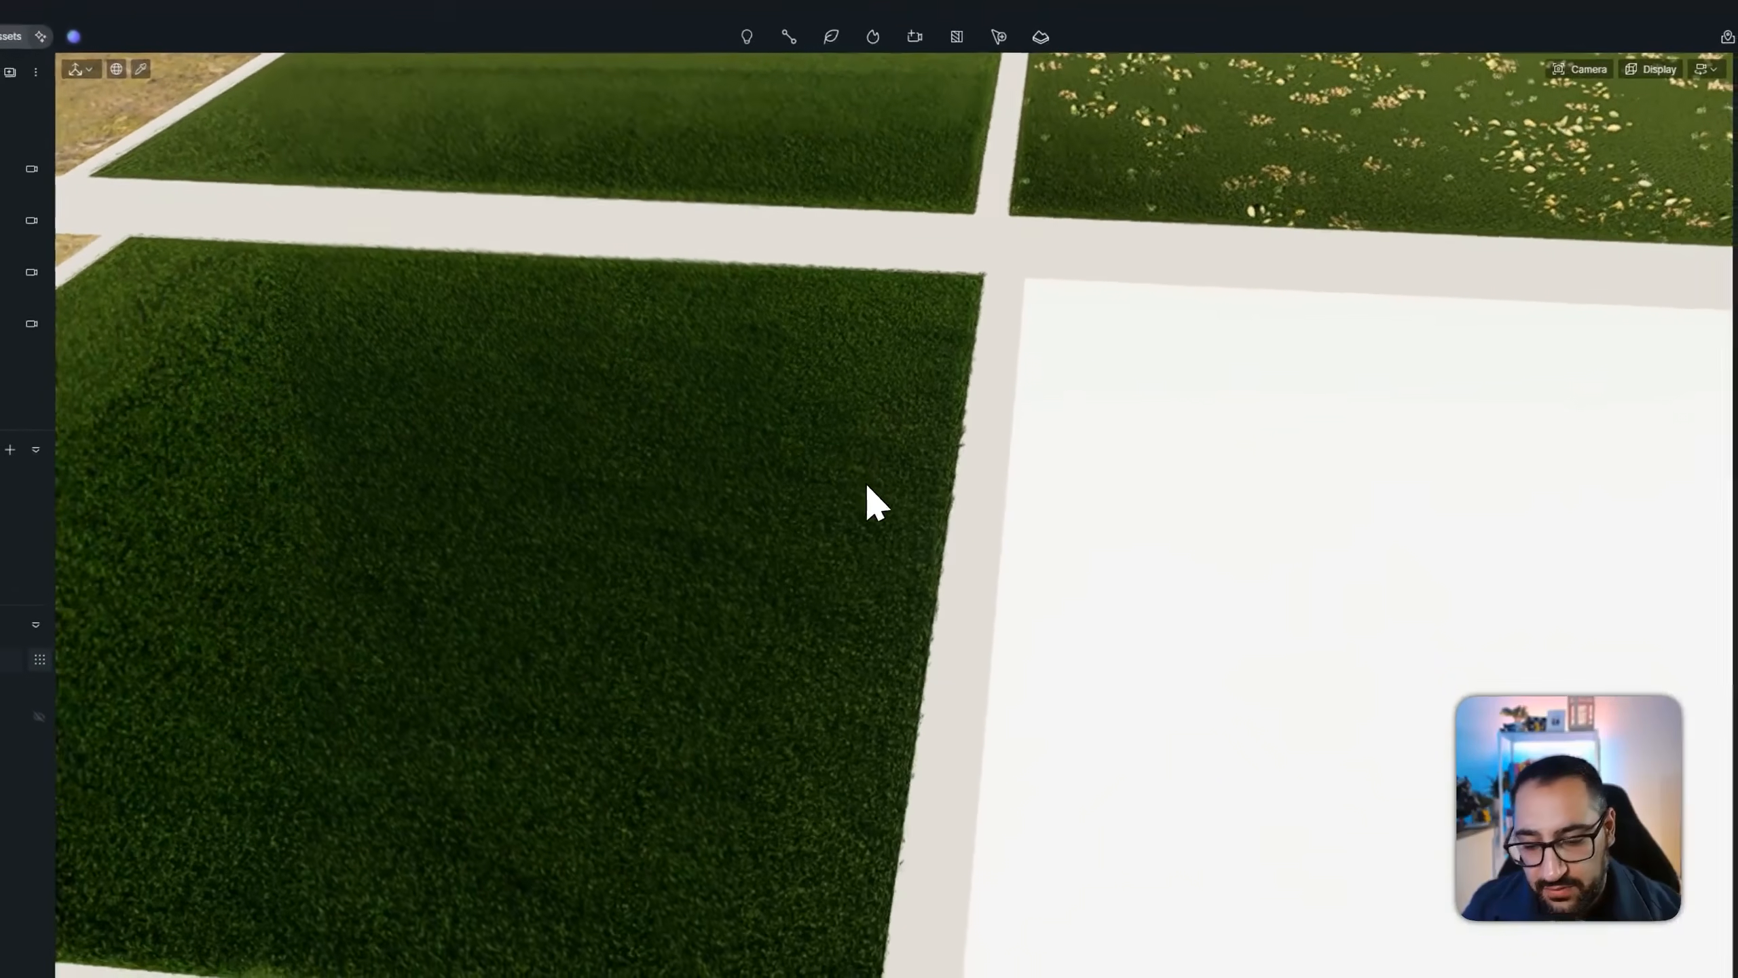
{"action": "left_click", "coordinate": [867, 486]}
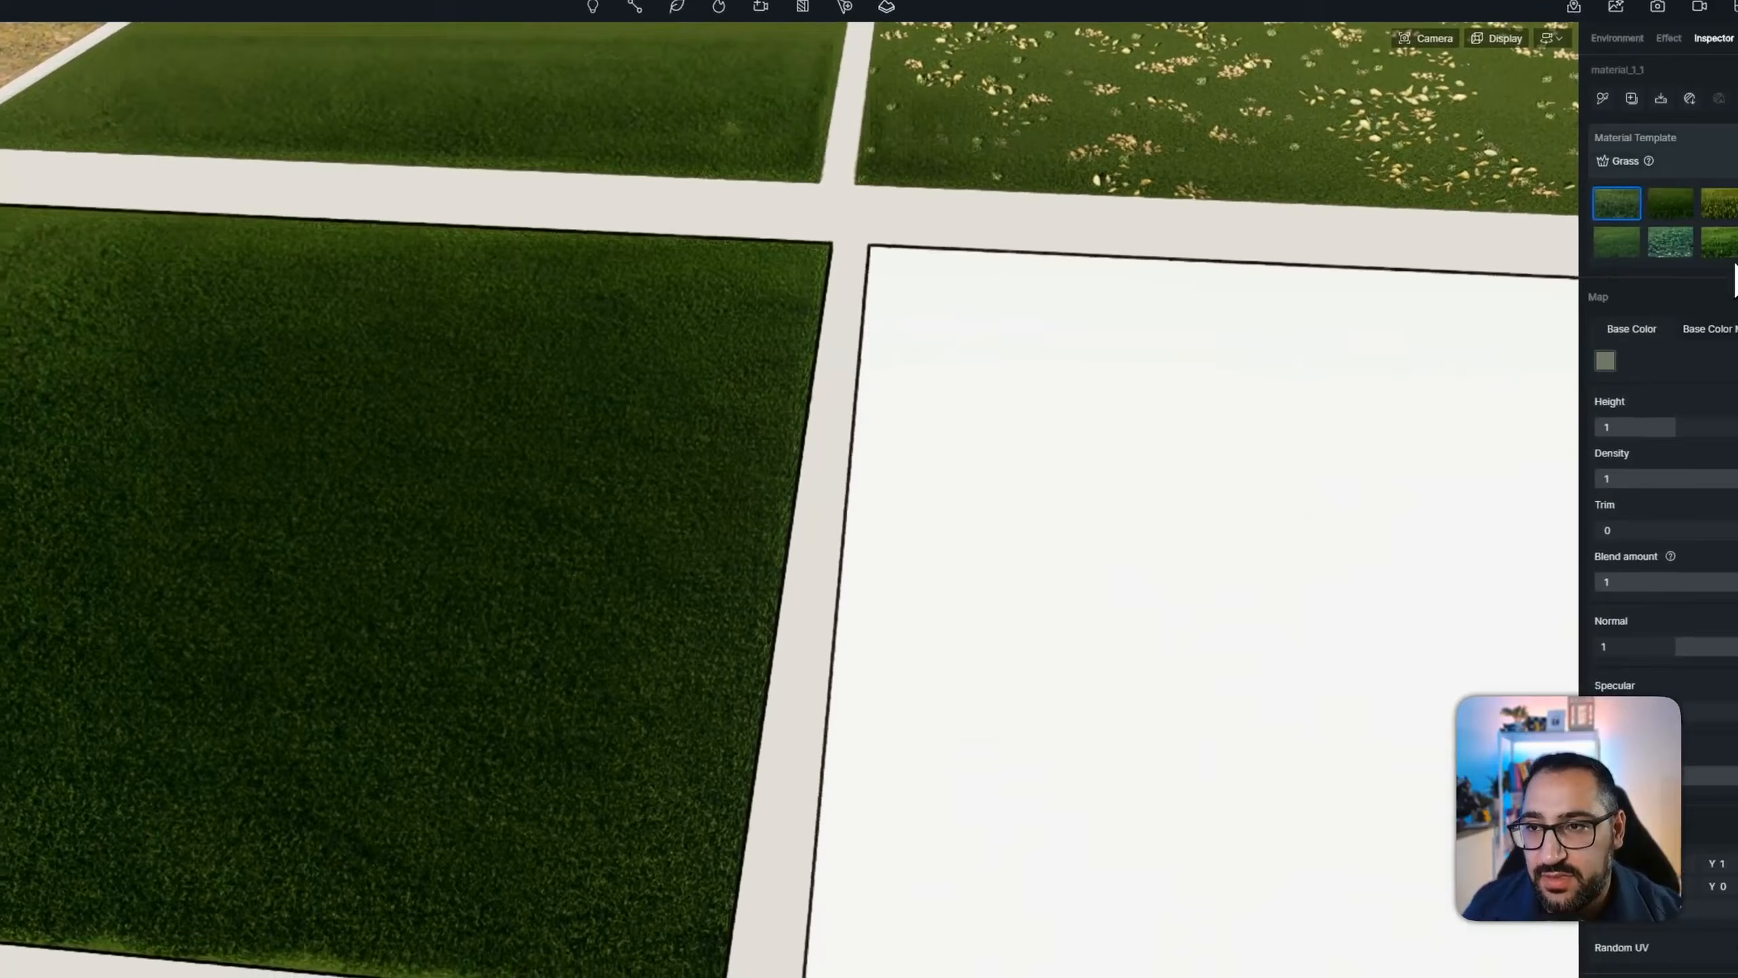
{"action": "left_click", "coordinate": [1565, 127]}
{"action": "left_click", "coordinate": [1301, 452]}
{"action": "right_click_drag", "start_coordinate": [1133, 438], "coordinate": [1004, 443]}
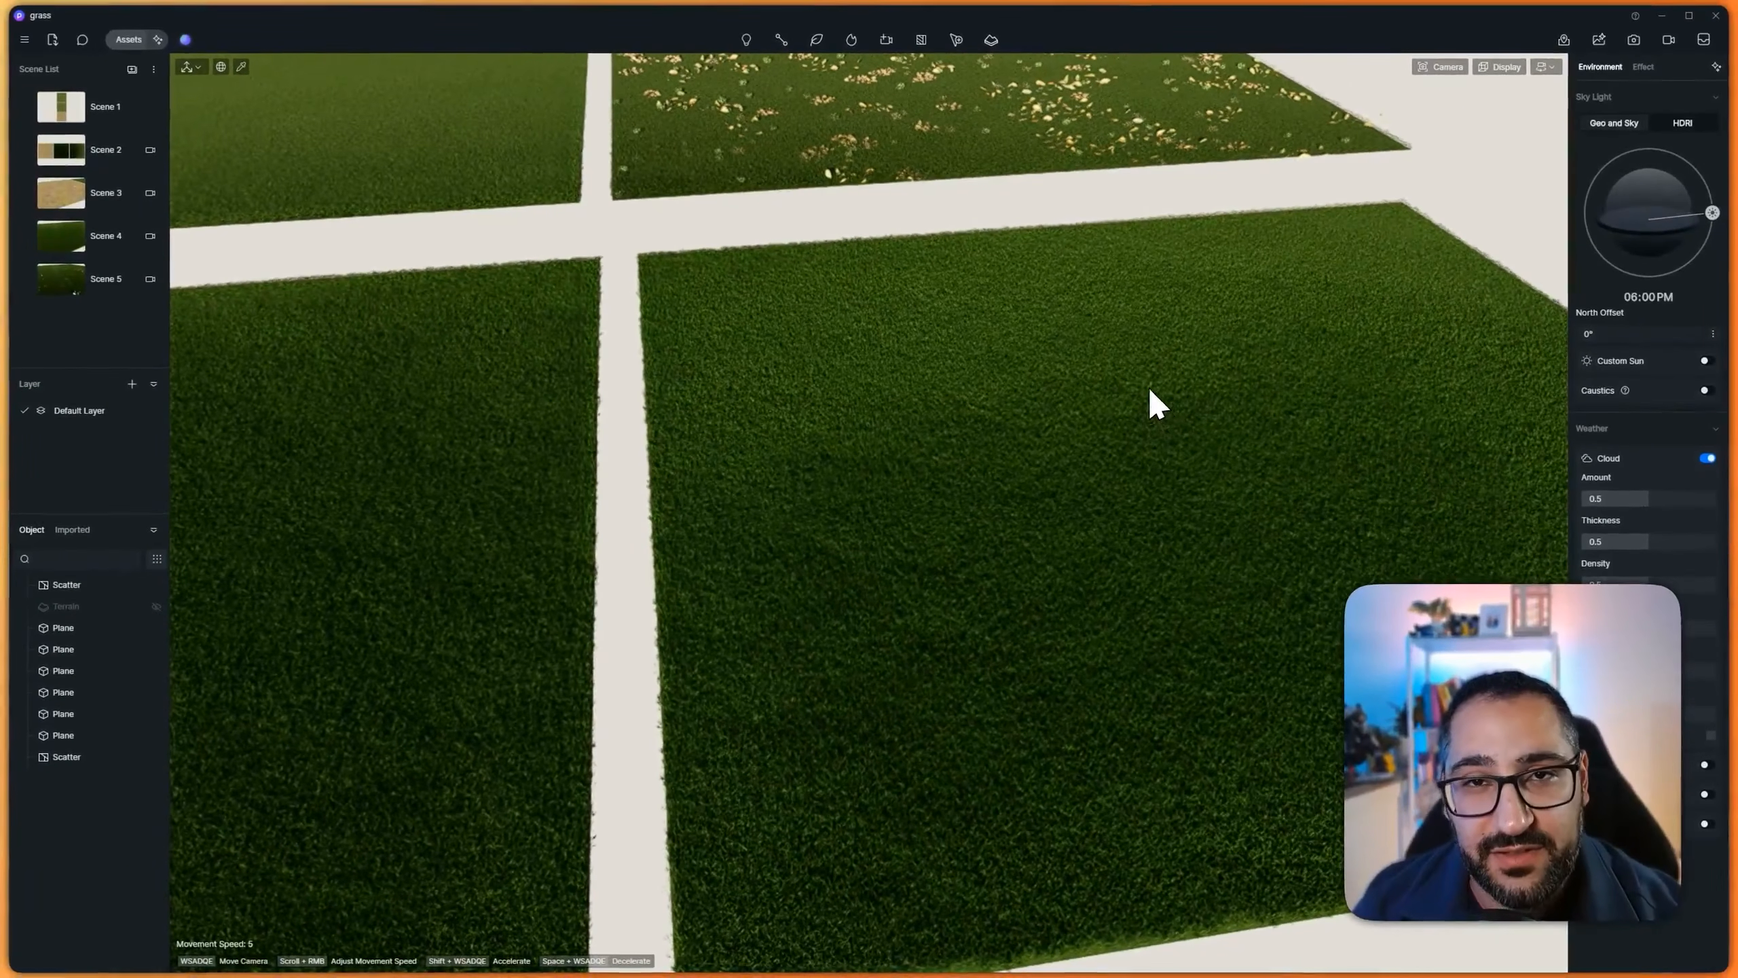
Duplicate the newly grassed plane and place the copy beside it with a narrow gap
{"action": "scroll", "coordinate": [1103, 505], "scroll_direction": "up", "scroll_amount": 3}
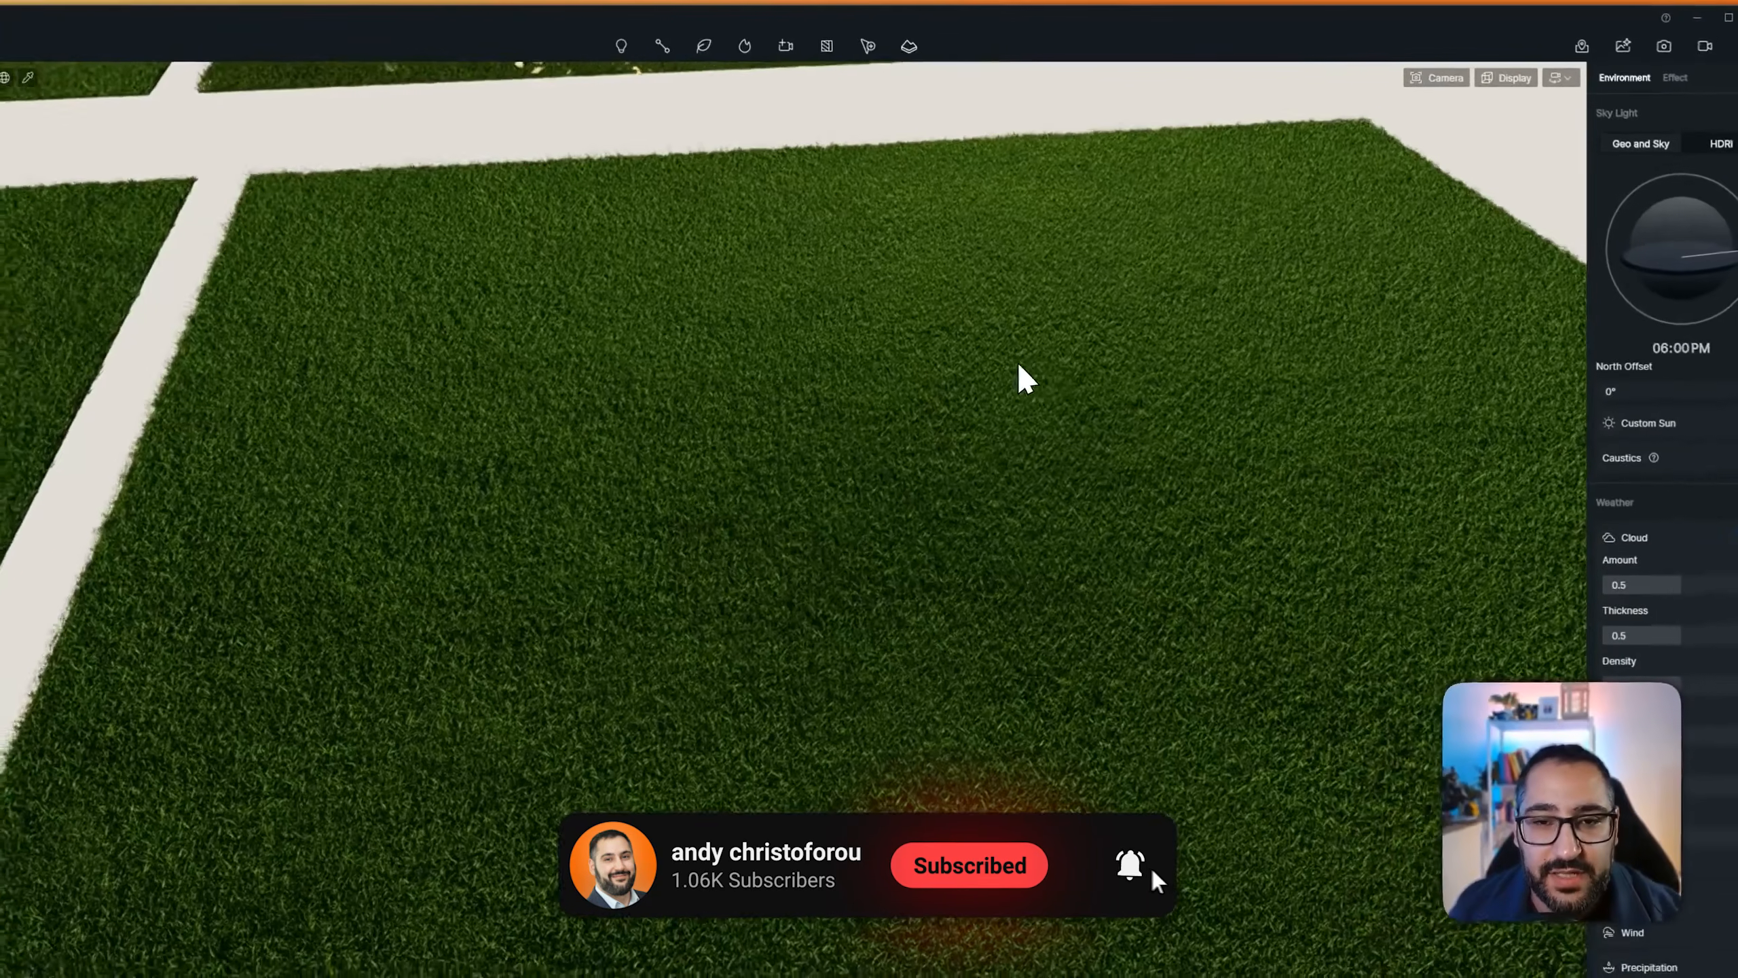
{"action": "scroll", "coordinate": [1009, 366], "scroll_direction": "down", "scroll_amount": 5}
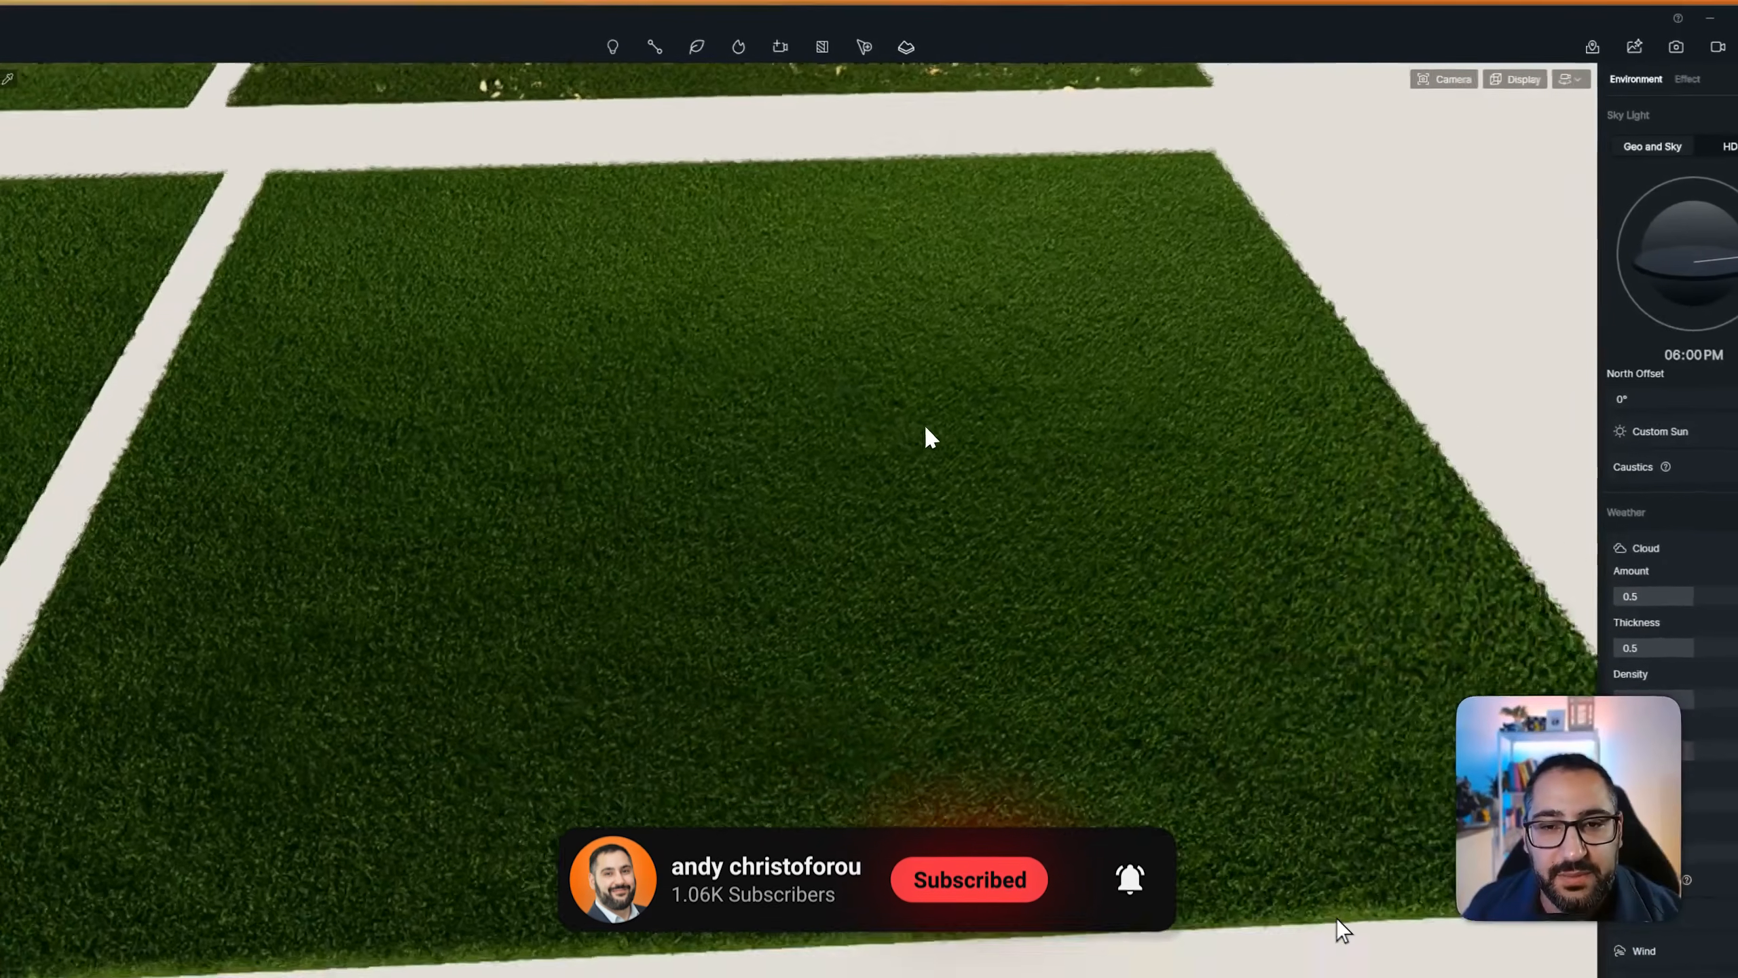
{"action": "left_click", "coordinate": [1023, 376]}
{"action": "scroll", "coordinate": [945, 453], "scroll_direction": "down", "scroll_amount": 2}
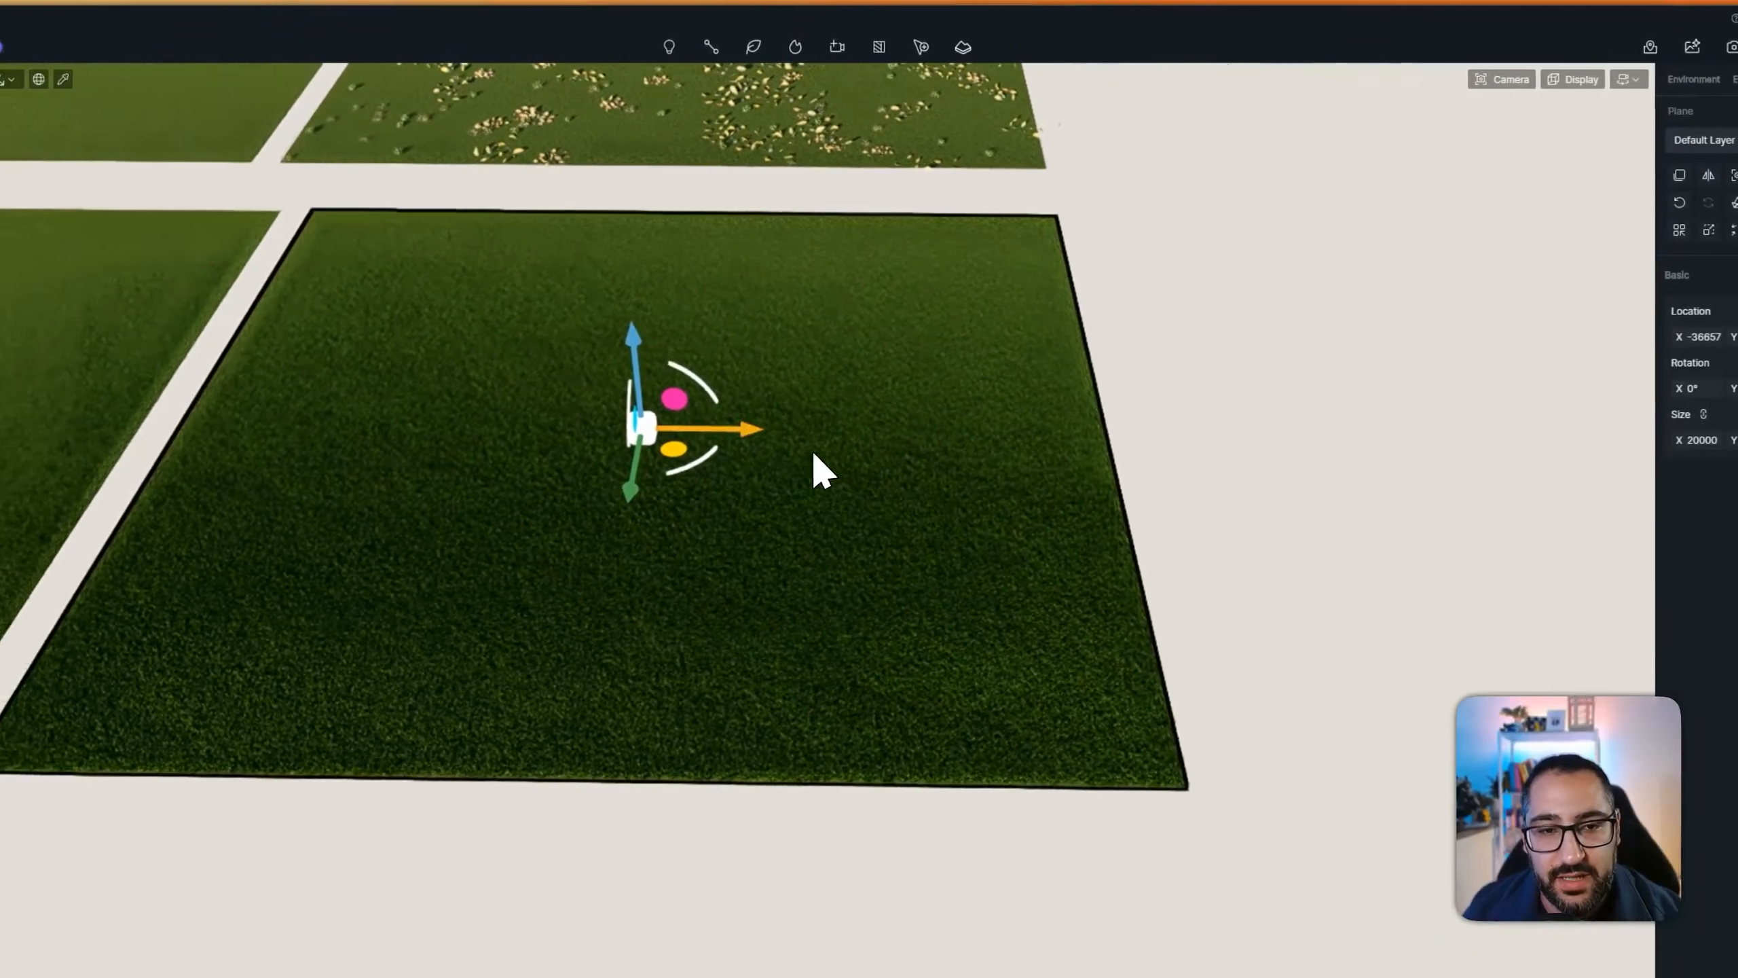
{"action": "left_click_drag", "start_coordinate": [812, 449], "coordinate": [1429, 419], "text": "alt"}
{"action": "scroll", "coordinate": [1335, 384], "scroll_direction": "down", "scroll_amount": 3}
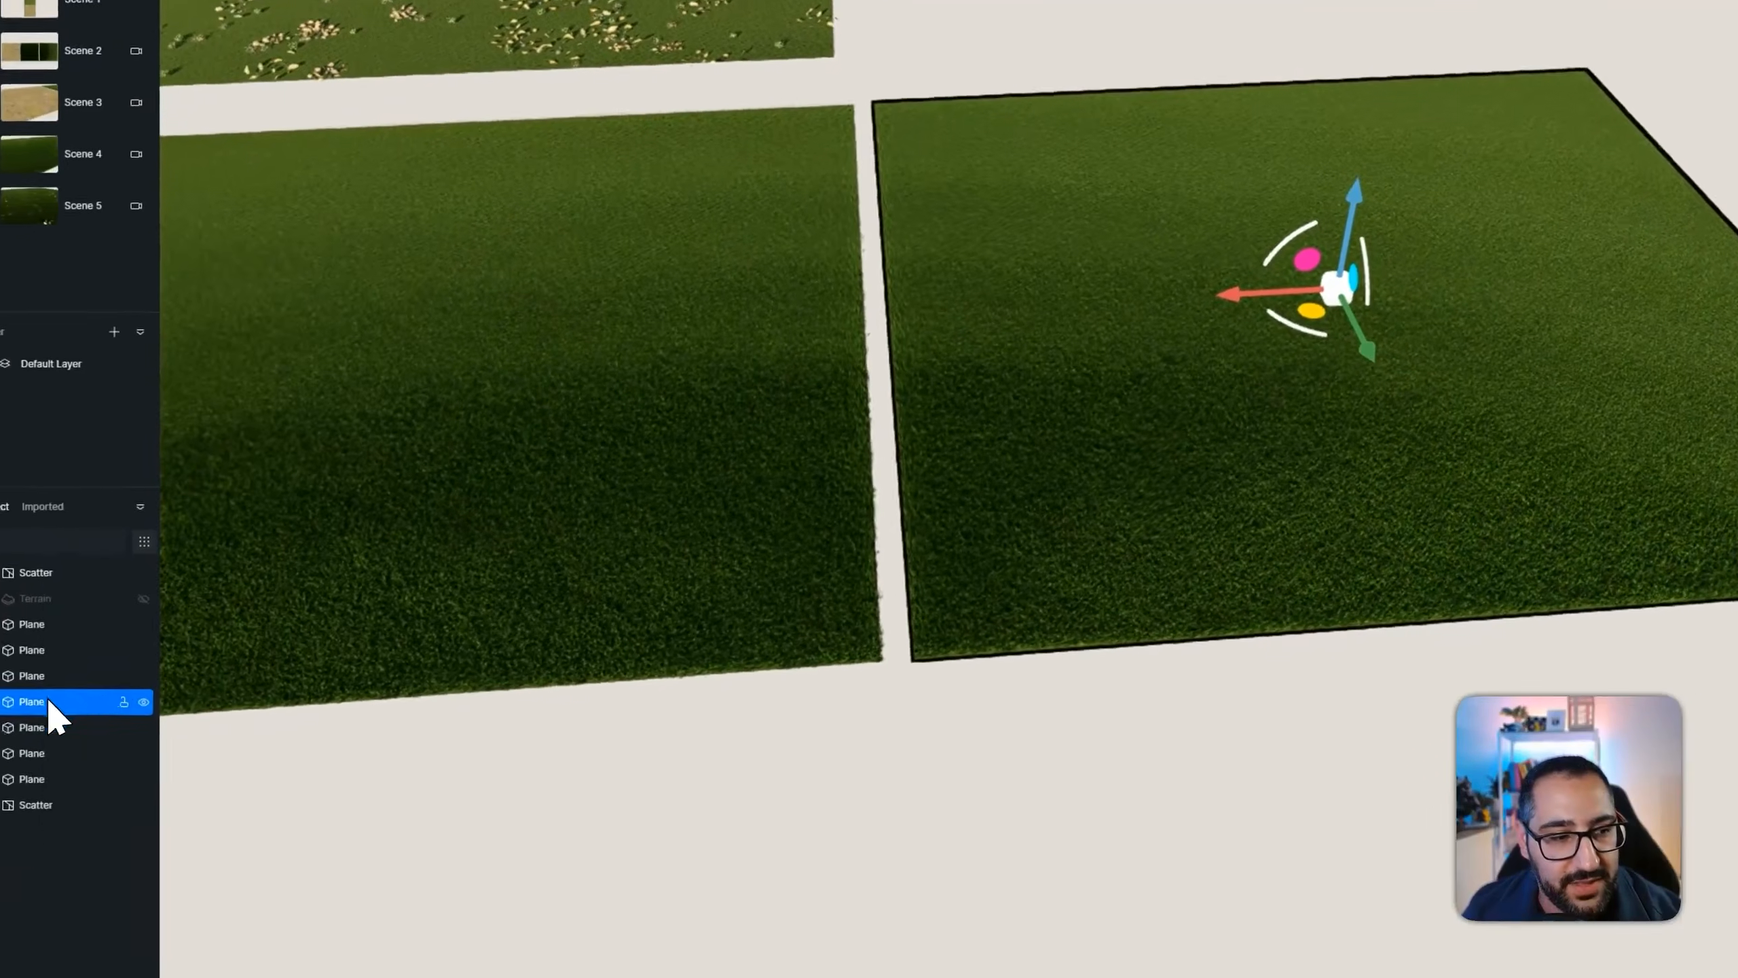
Try a bright green base color on the duplicated plane's grass material, and undo the change
{"action": "right_click", "coordinate": [58, 705]}
{"action": "left_click", "coordinate": [165, 637]}
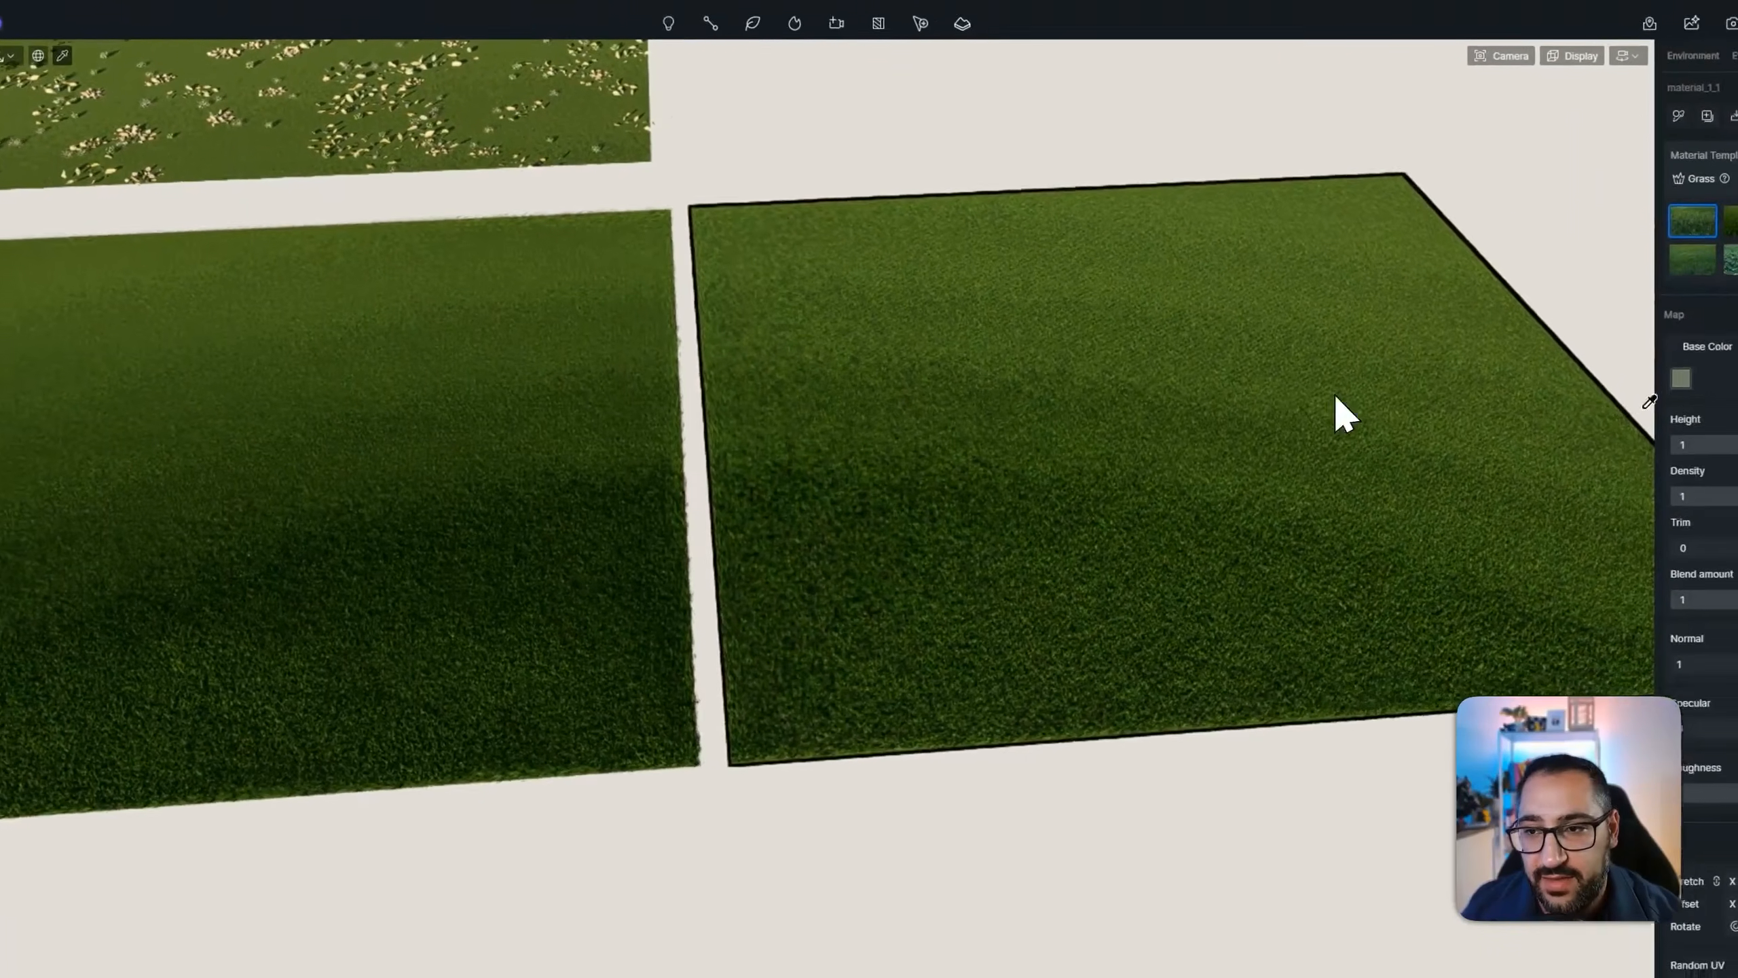
{"action": "left_click", "coordinate": [1665, 402]}
{"action": "left_click", "coordinate": [1732, 473]}
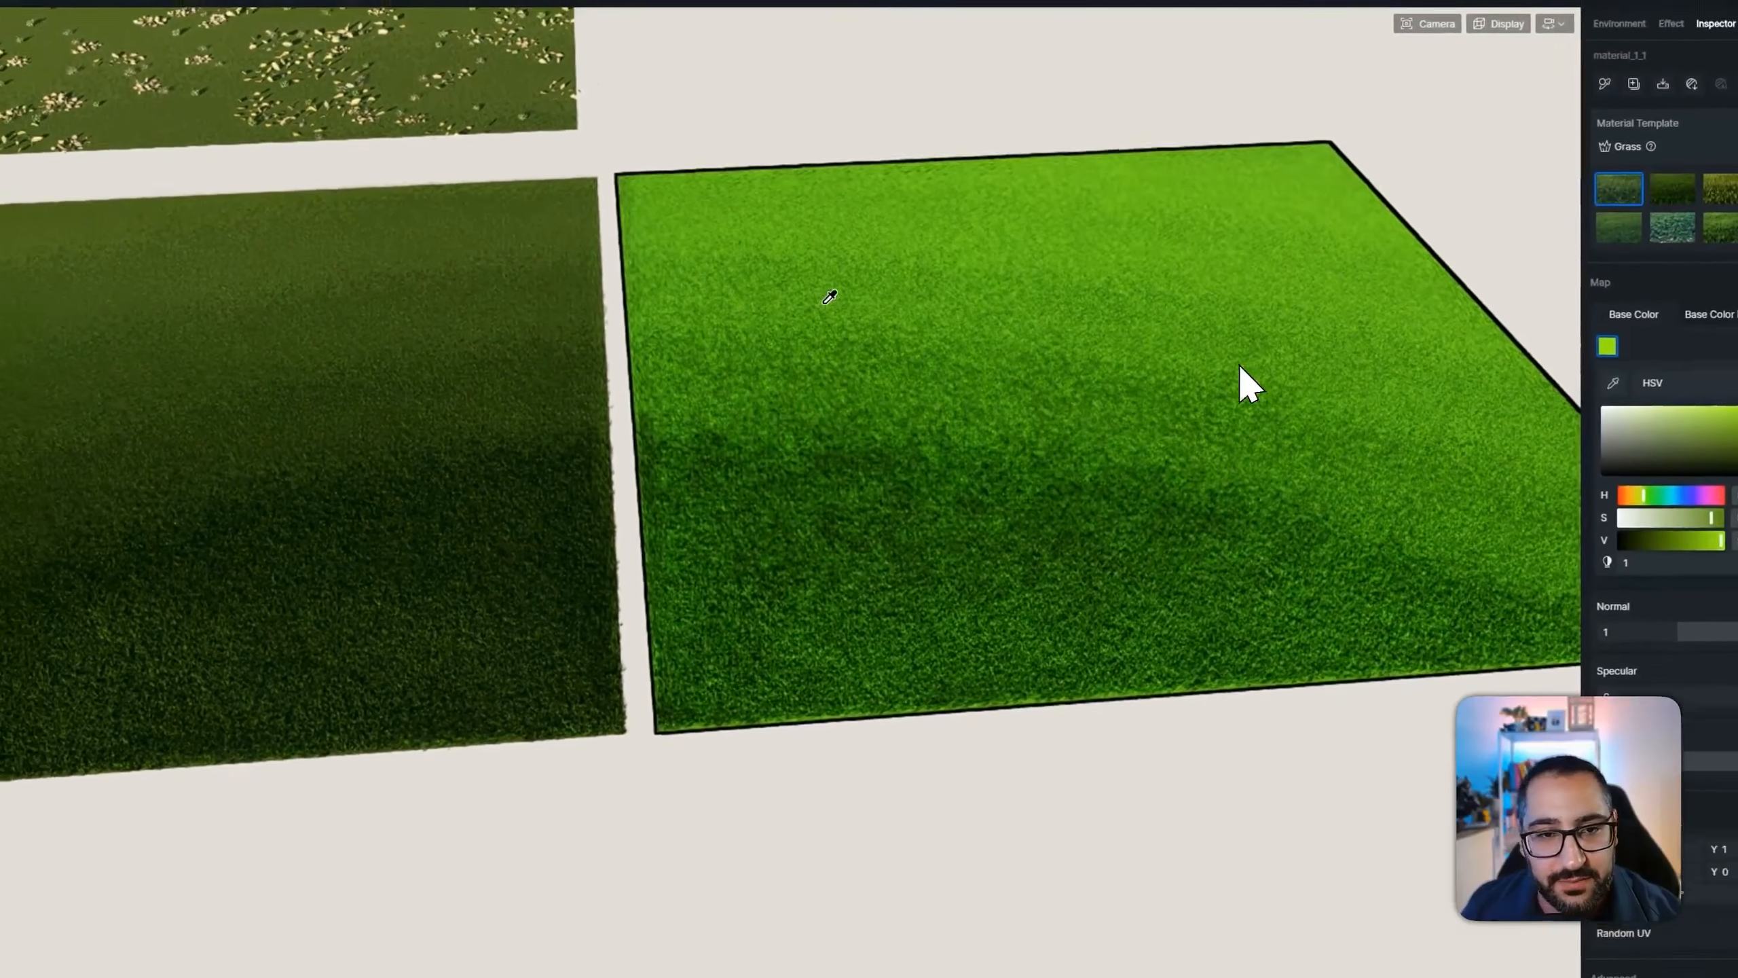
{"action": "key", "text": "ctrl+z"}
{"action": "key", "text": "ctrl+z"}
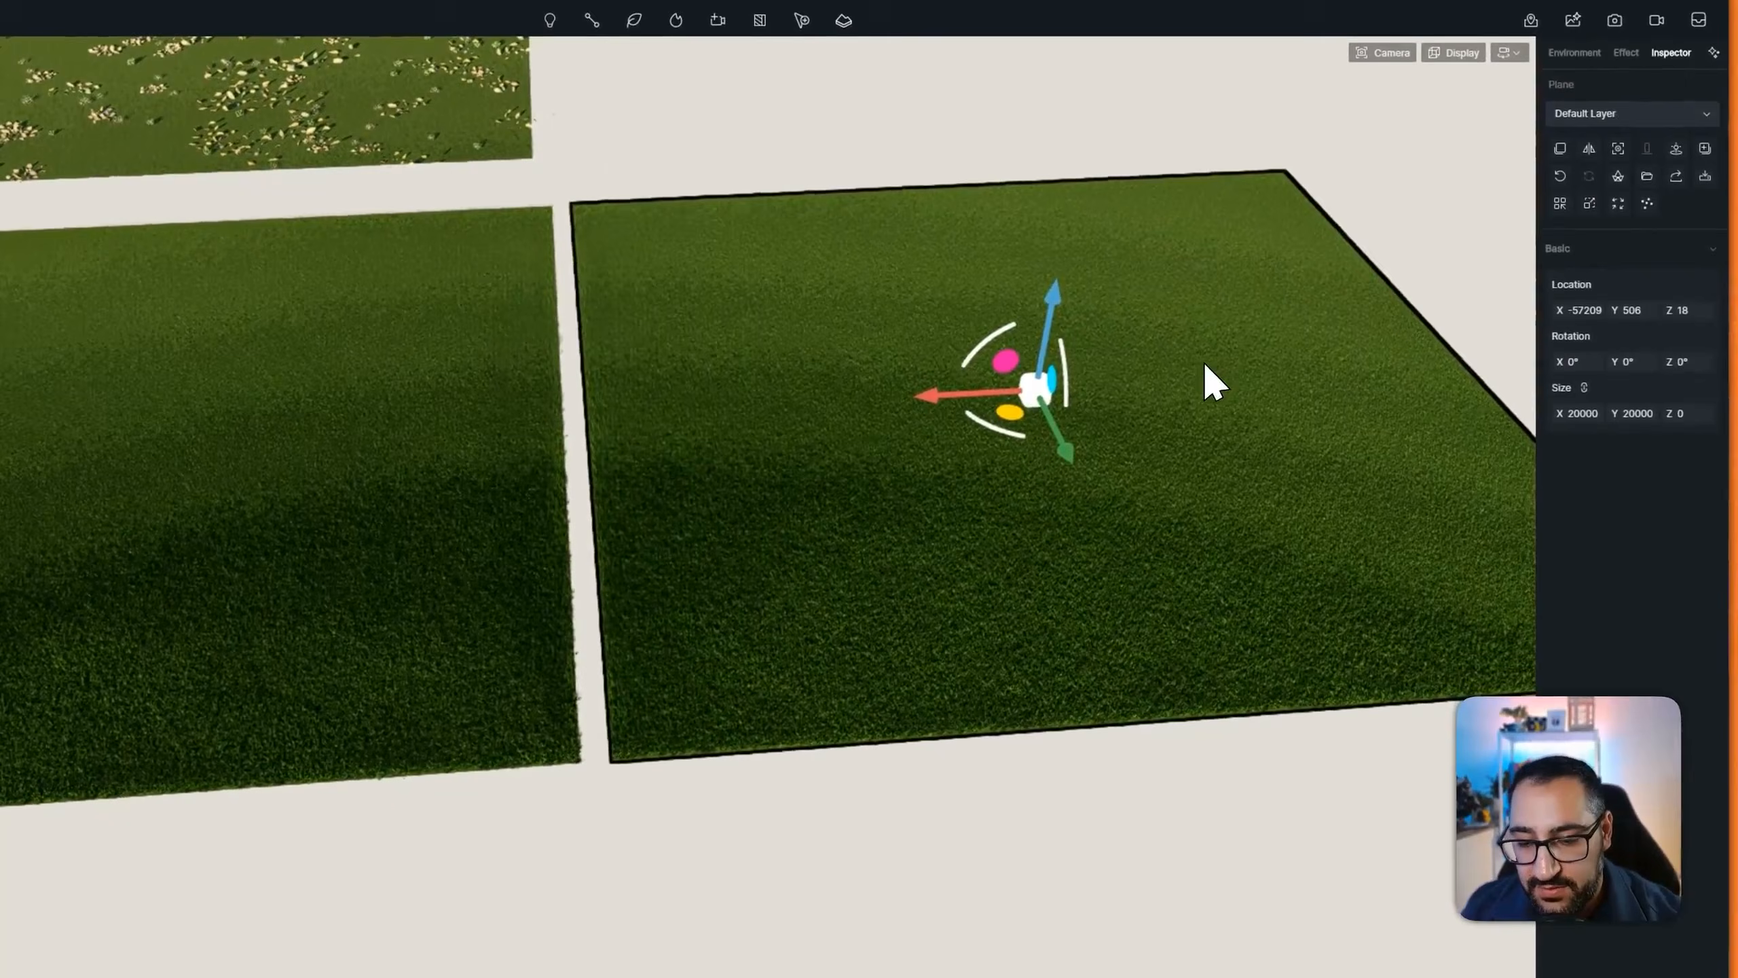
Give the duplicated plane a flat grass material from the library and create a model-based scatter over it
{"action": "key", "text": "i"}
{"action": "left_click", "coordinate": [1264, 315]}
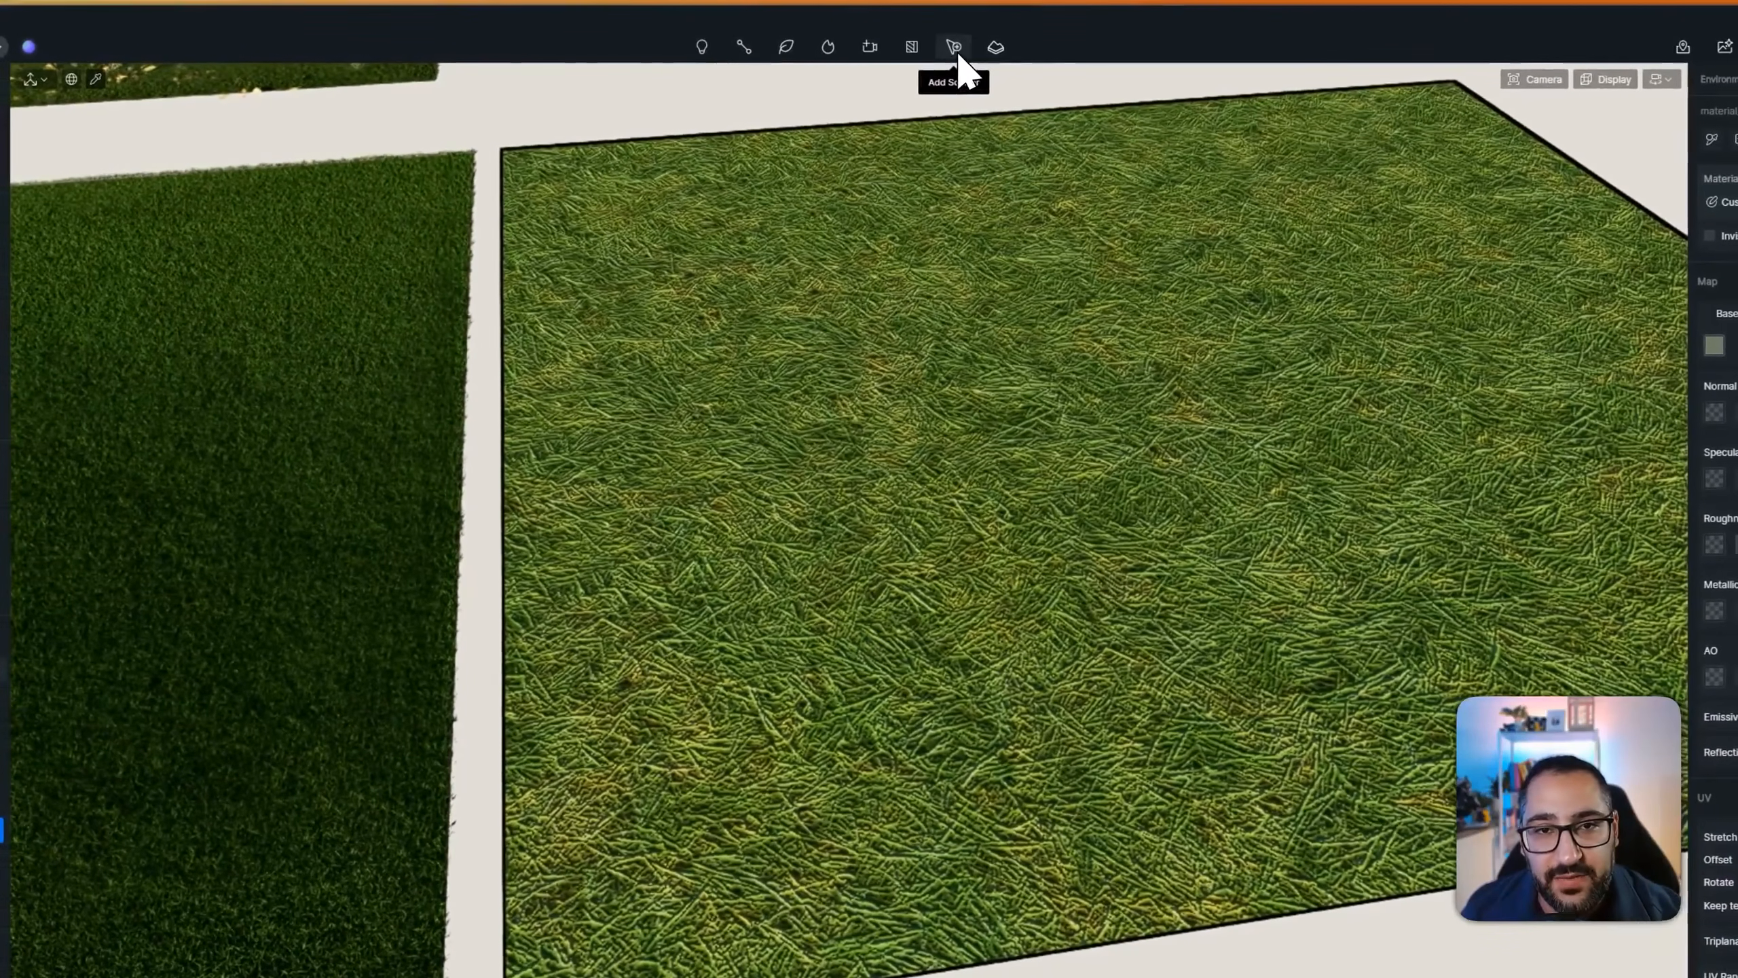
{"action": "left_click", "coordinate": [806, 19]}
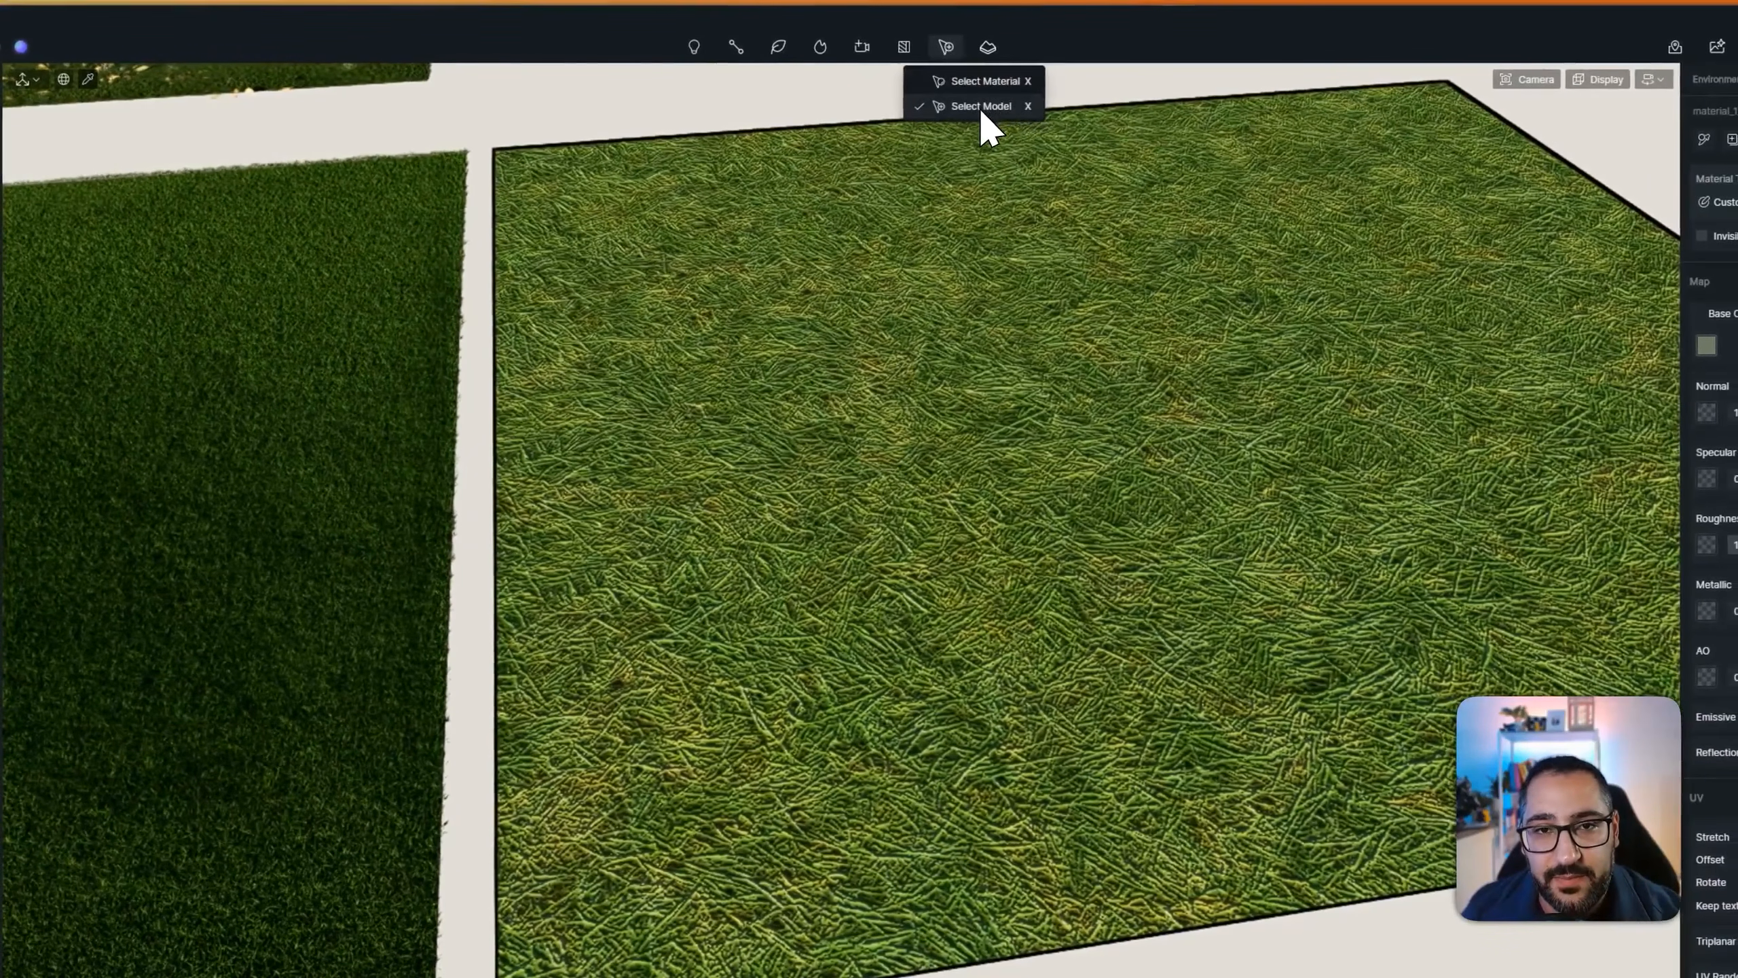
{"action": "left_click", "coordinate": [978, 106]}
{"action": "left_click", "coordinate": [827, 152]}
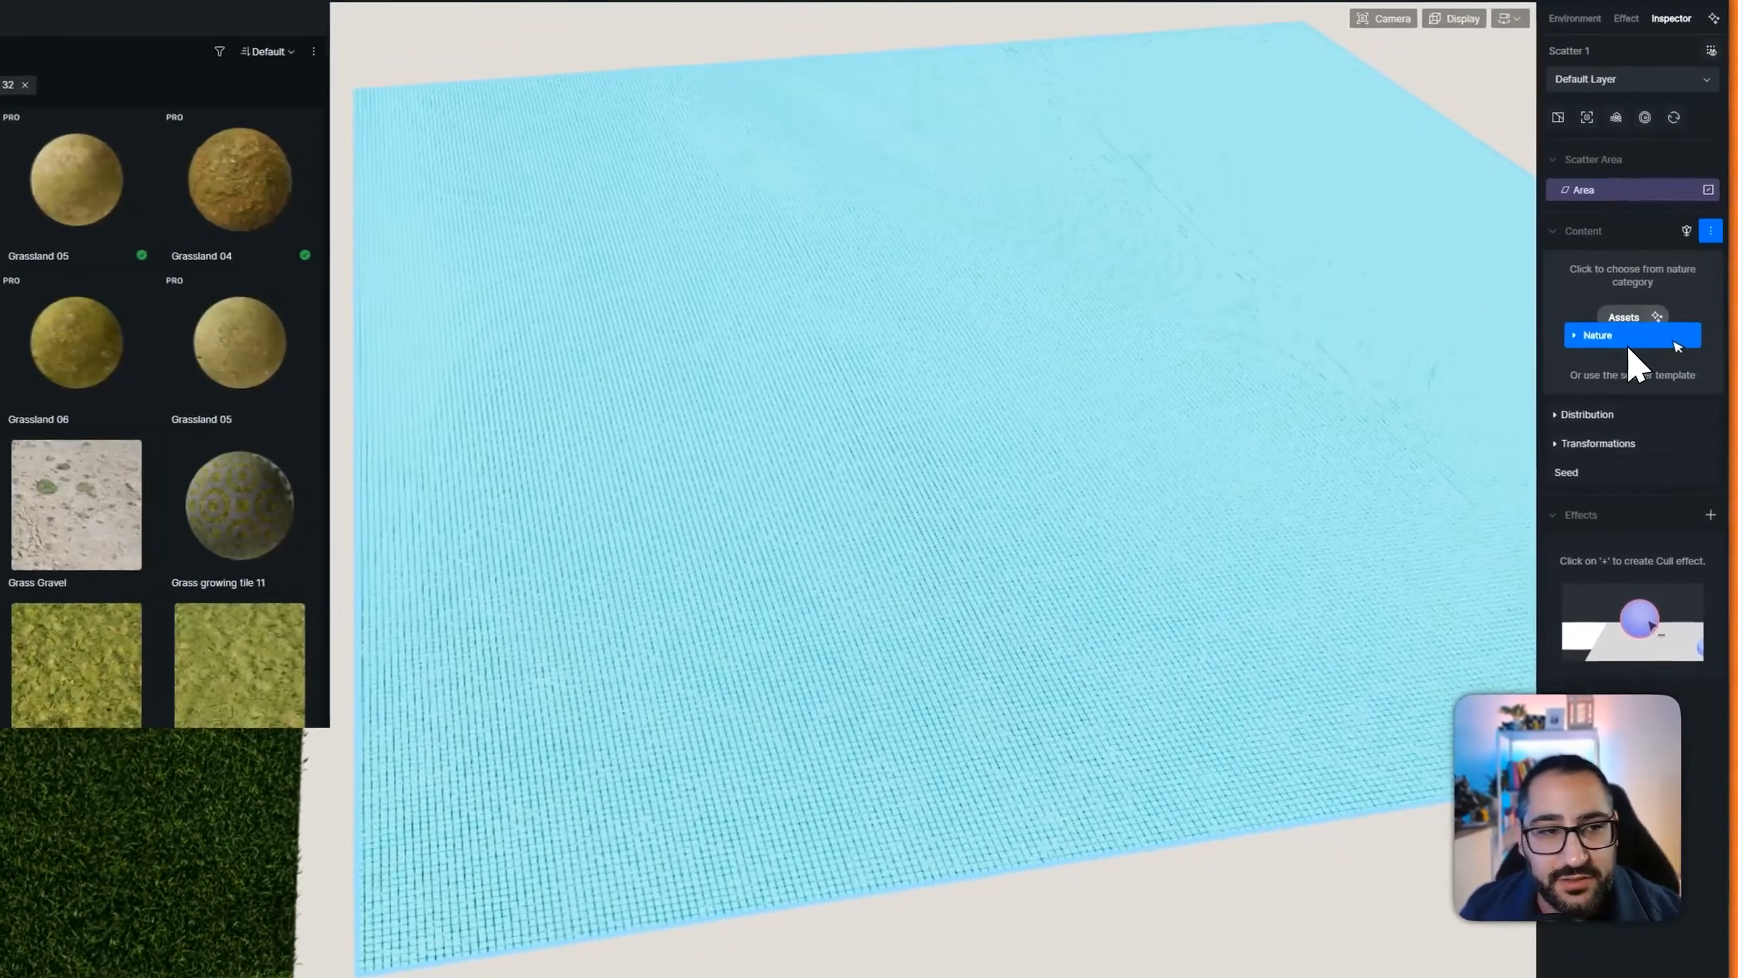
Add GrassMaterial 08 and Grass56 from the Nature models to the scatter's content
{"action": "left_click", "coordinate": [1634, 356]}
{"action": "left_click", "coordinate": [432, 237]}
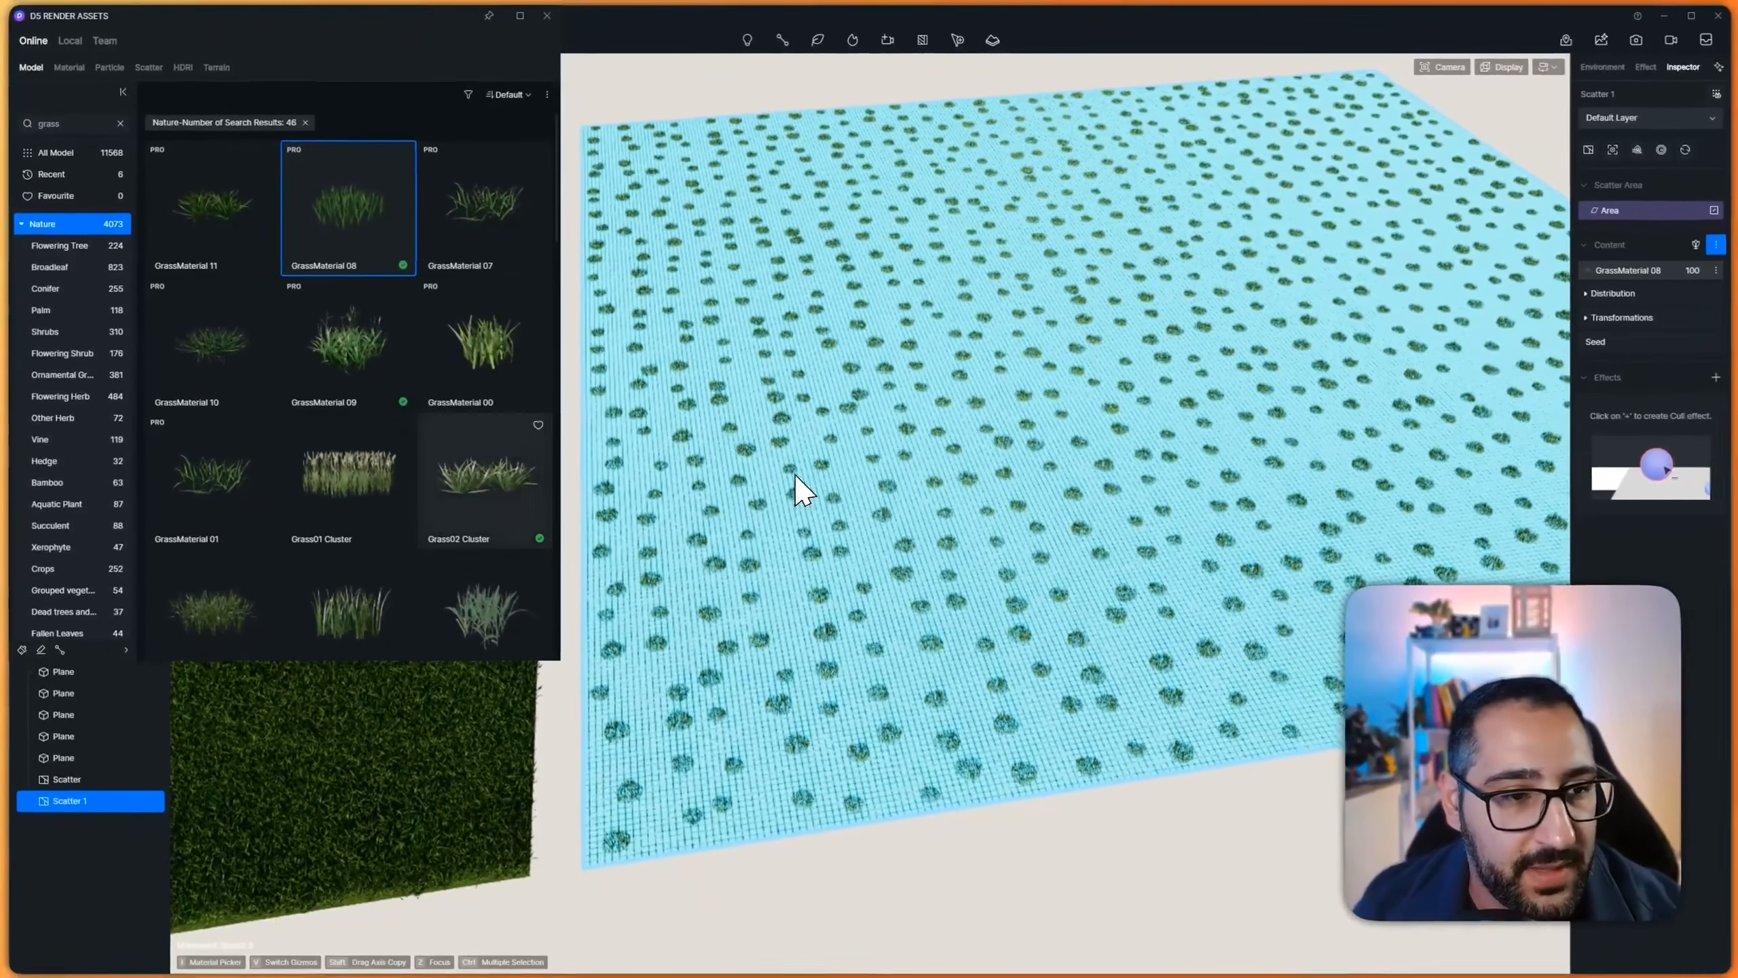
{"action": "scroll", "coordinate": [547, 568], "scroll_direction": "down", "scroll_amount": 2}
{"action": "scroll", "coordinate": [459, 479], "scroll_direction": "down", "scroll_amount": 10}
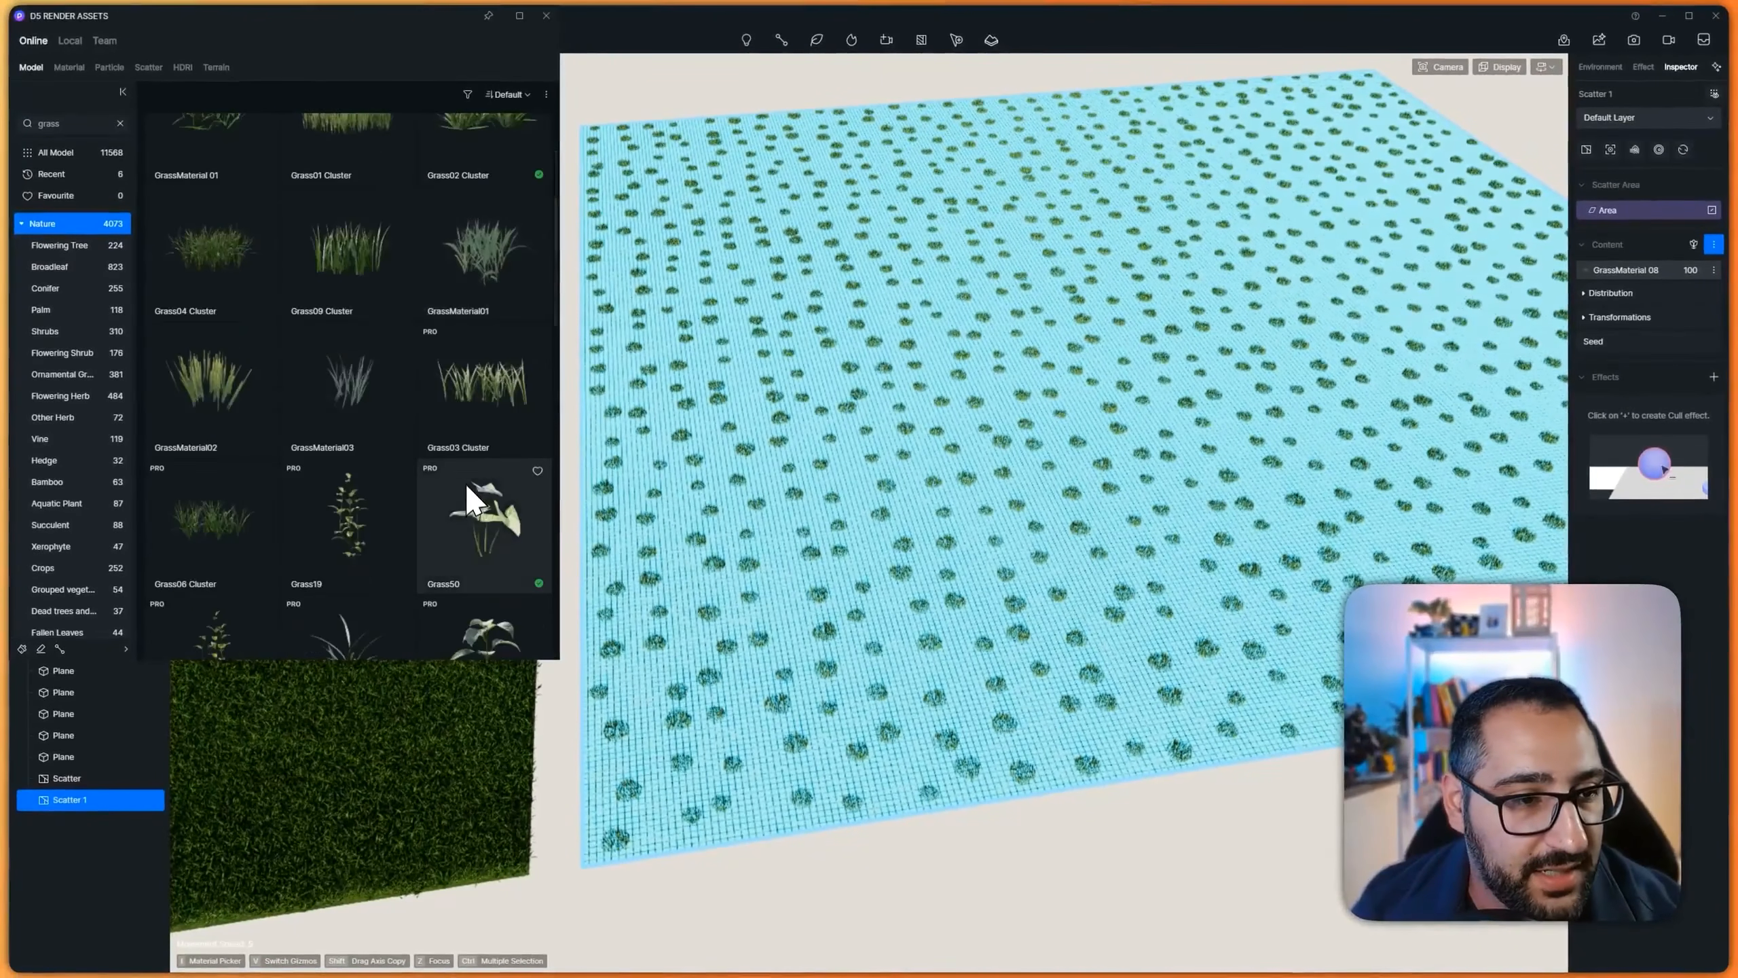
{"action": "scroll", "coordinate": [460, 493], "scroll_direction": "down", "scroll_amount": 3}
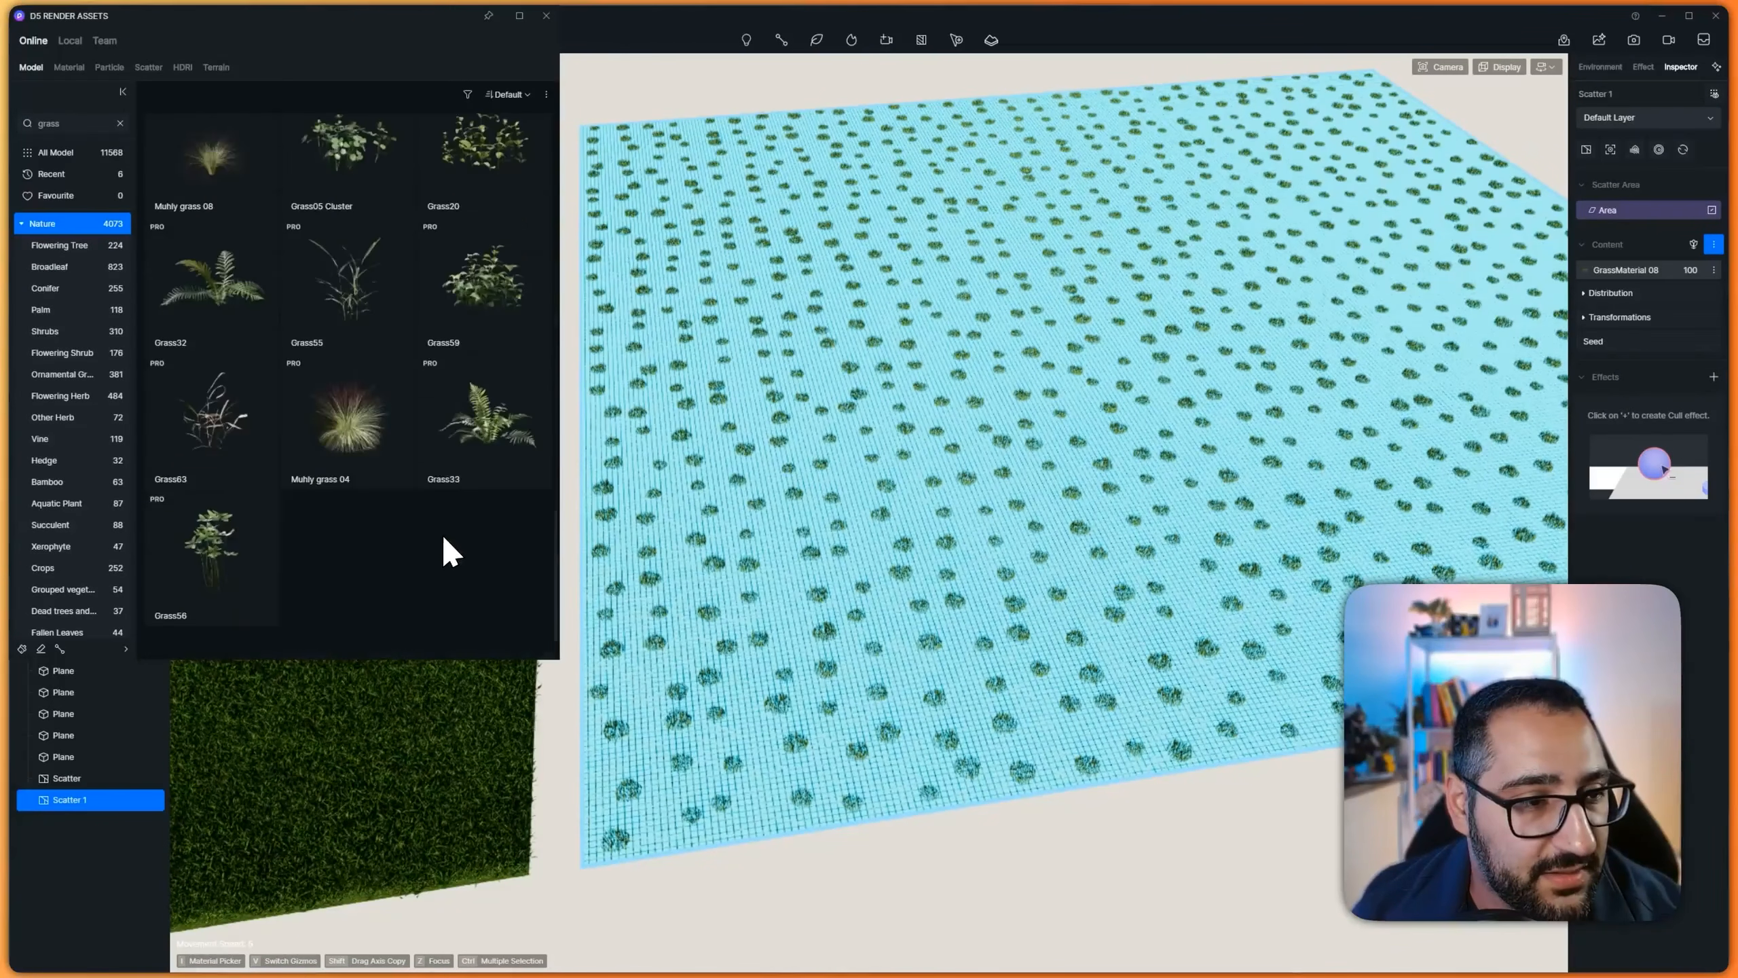
{"action": "left_click", "coordinate": [214, 528]}
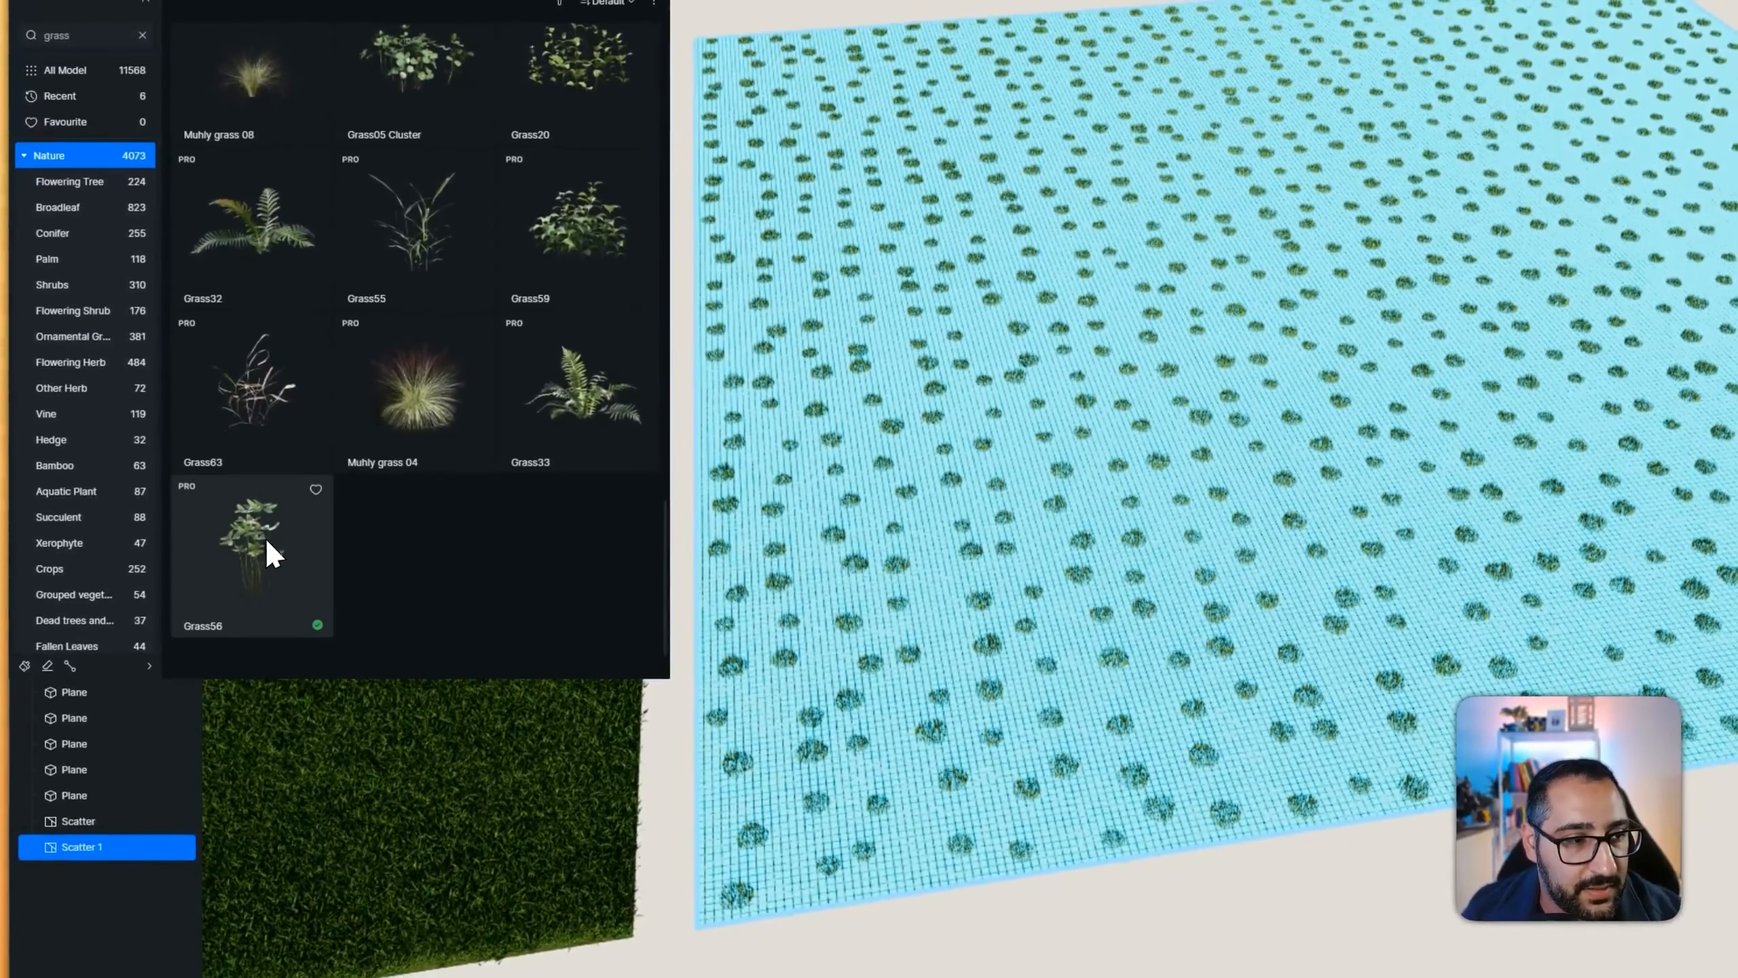
{"action": "left_click", "coordinate": [266, 538]}
Add Potted gray pebbles 91 from the Pebbles stone models to the scatter's content
{"action": "scroll", "coordinate": [92, 479], "scroll_direction": "down", "scroll_amount": 5}
{"action": "left_click", "coordinate": [87, 431]}
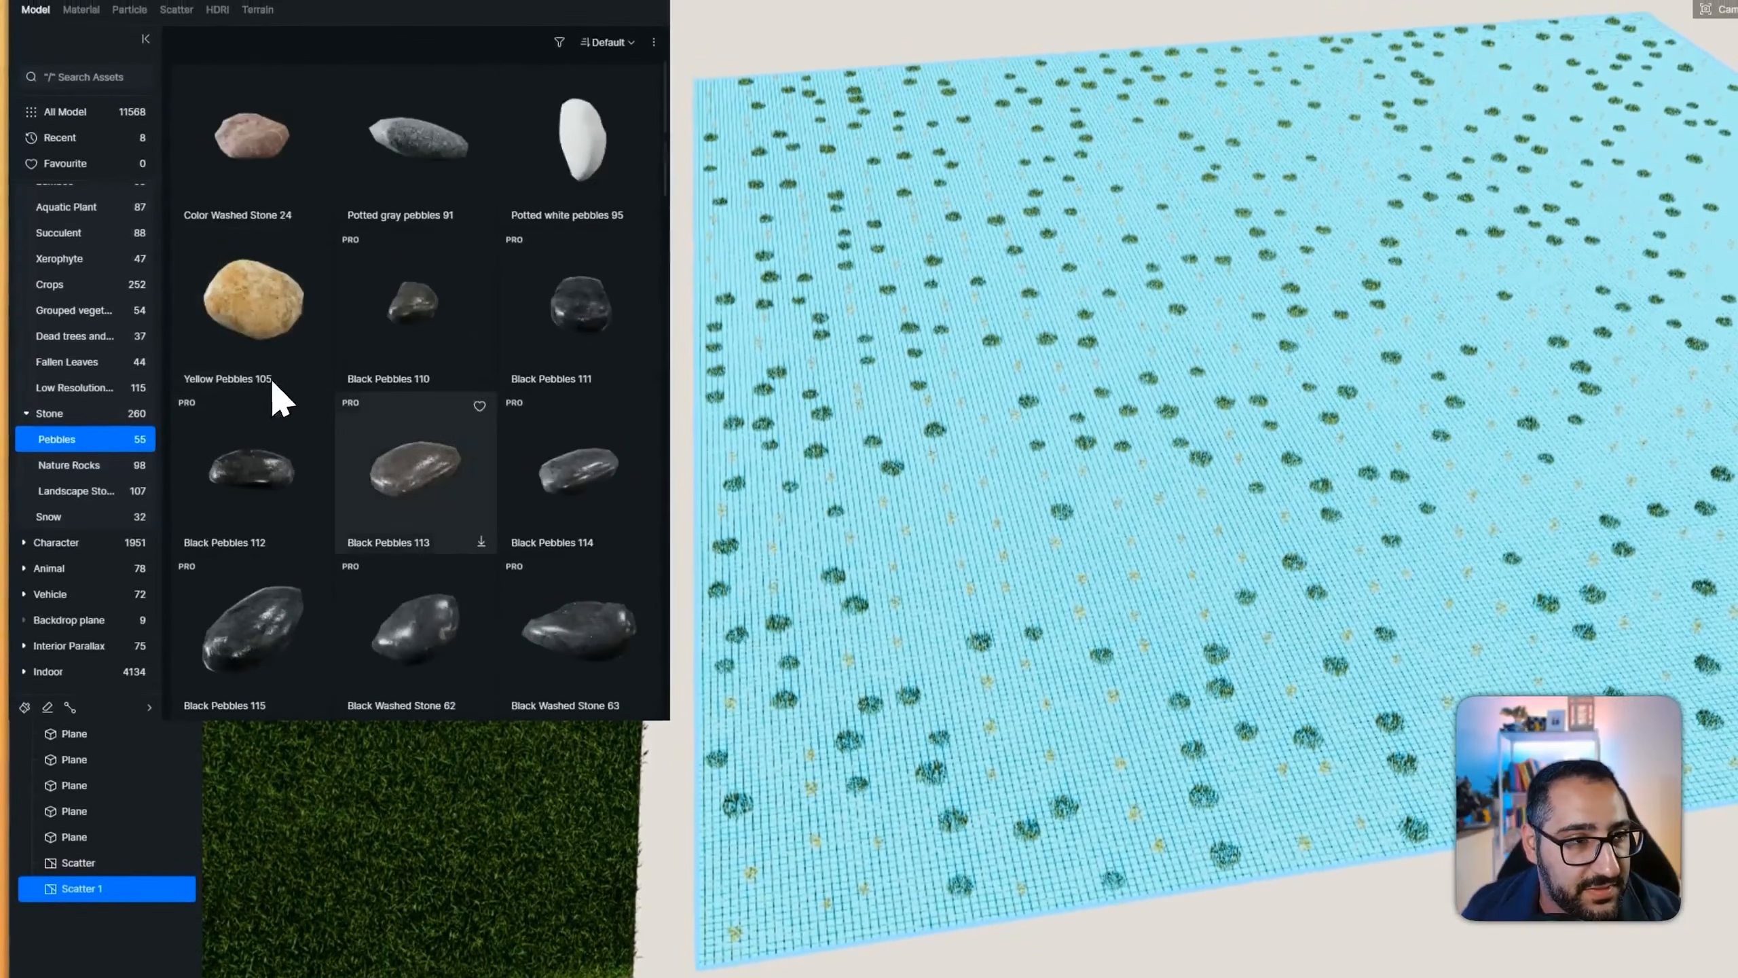
{"action": "left_click", "coordinate": [416, 133]}
{"action": "scroll", "coordinate": [1290, 459], "scroll_direction": "up", "scroll_amount": 8}
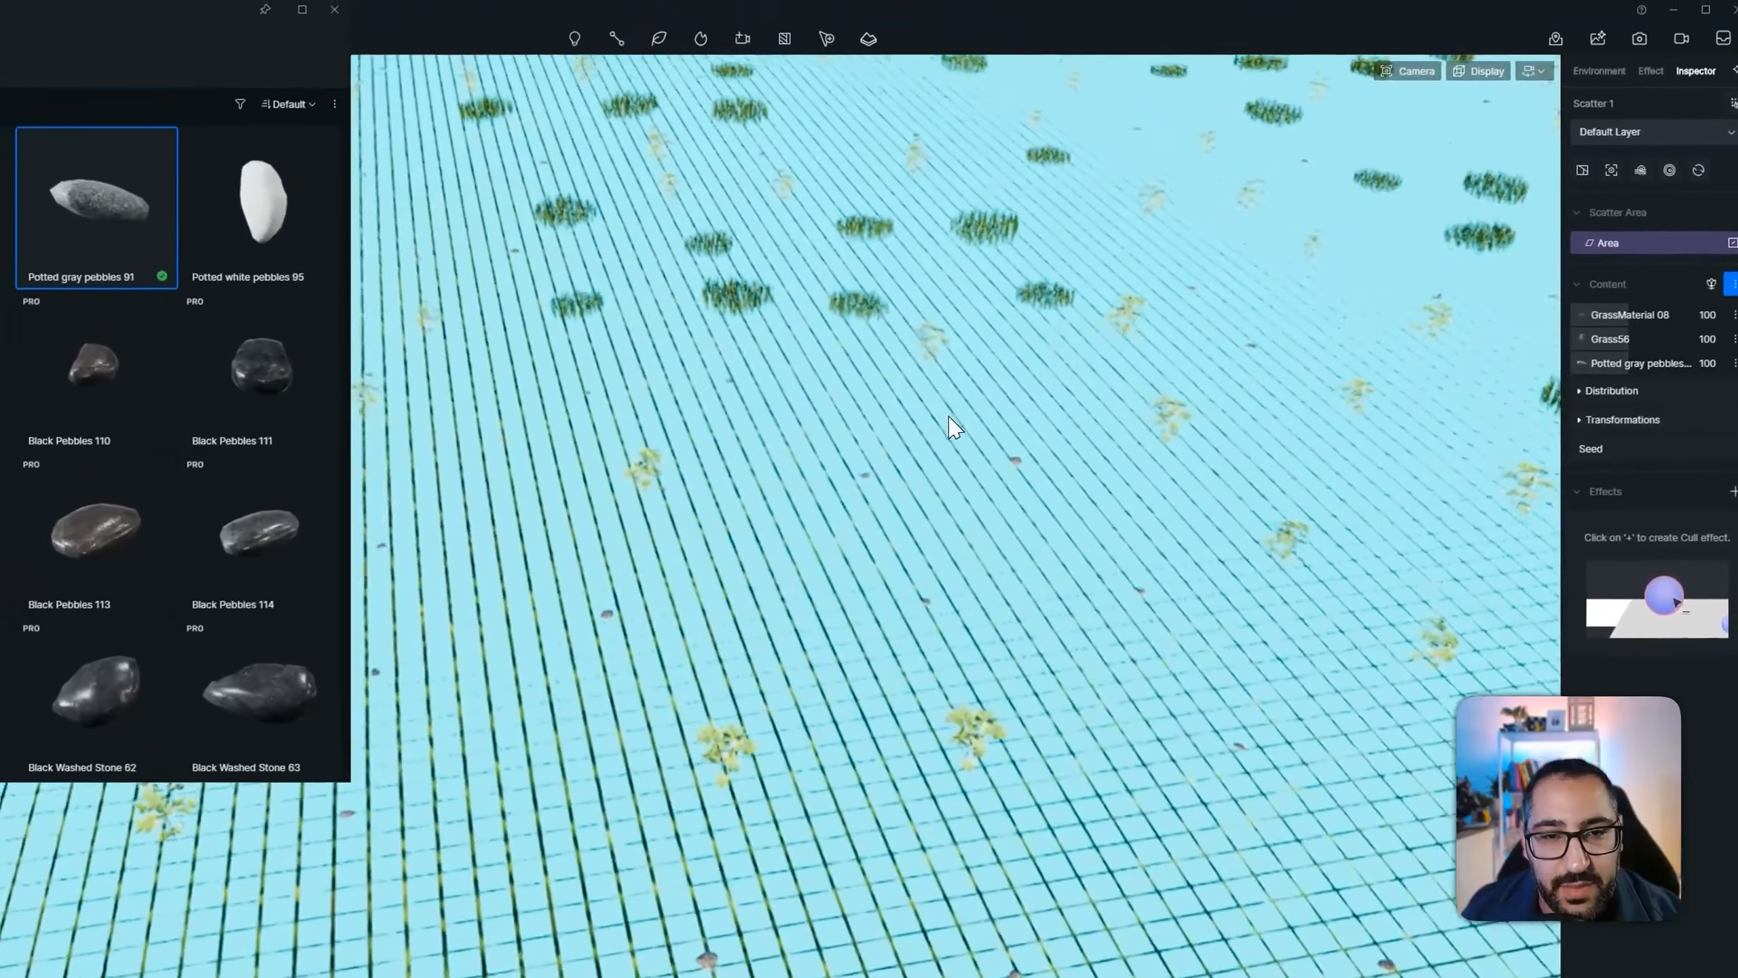
Raise the occurrence weight of GrassMaterial 08 in the flat plane's scatter to about 649
{"action": "scroll", "coordinate": [949, 417], "scroll_direction": "up", "scroll_amount": 4}
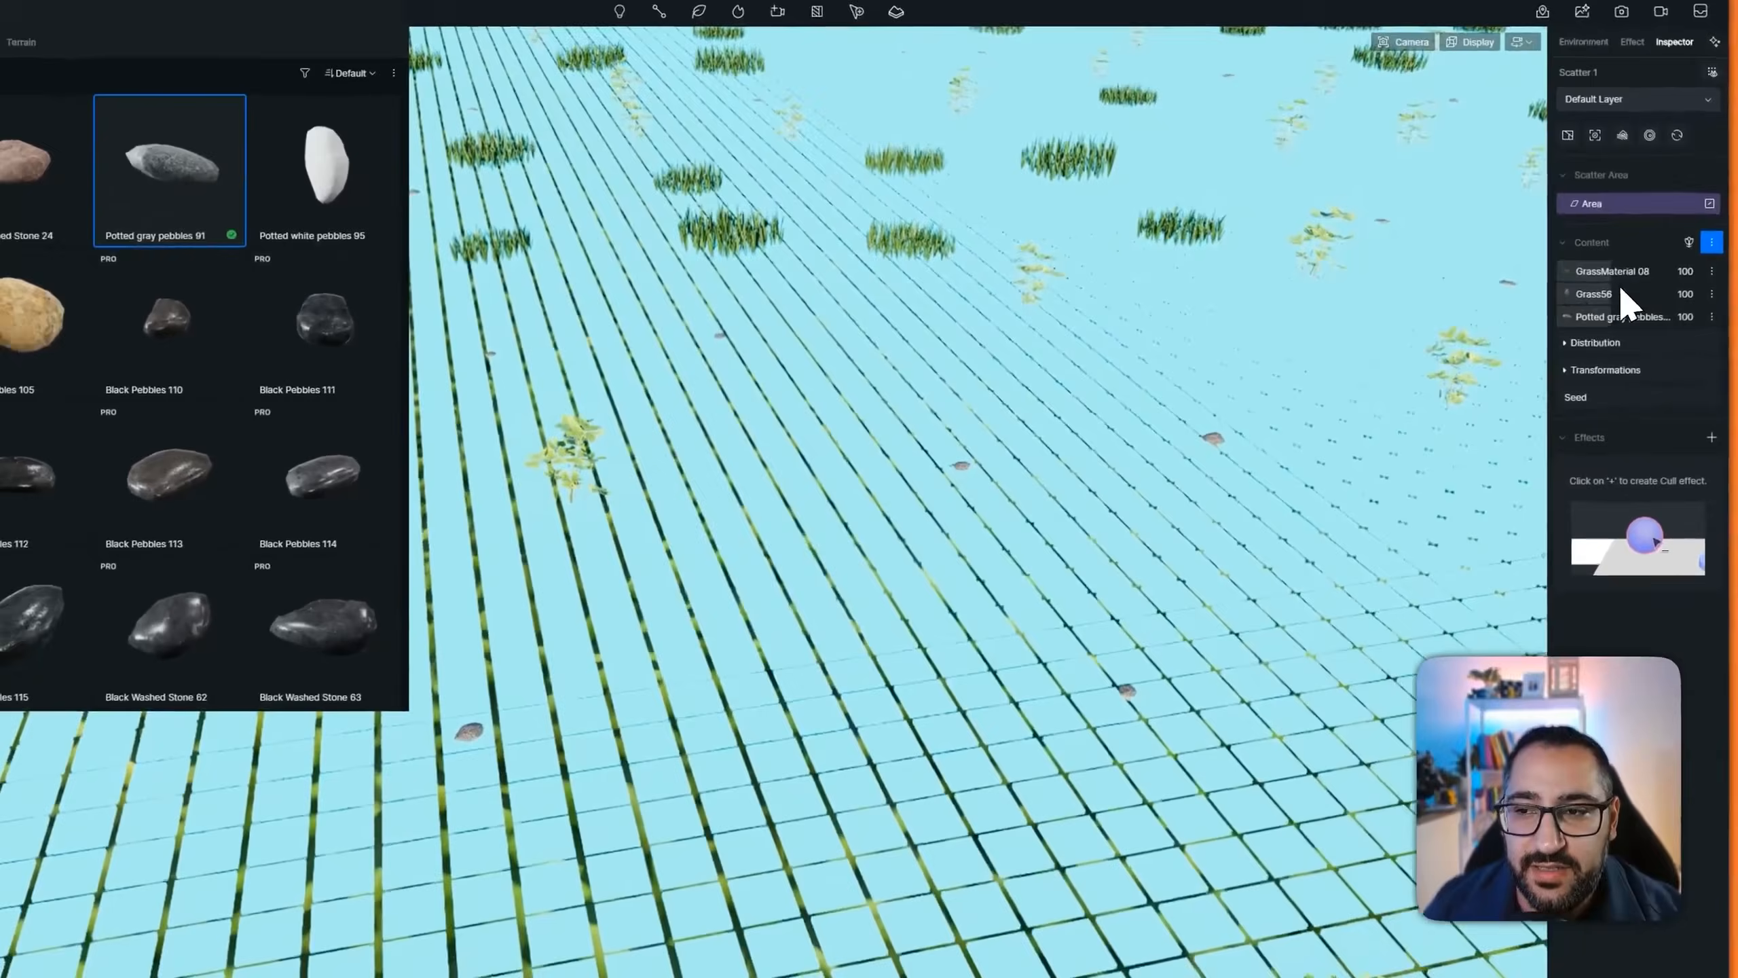
{"action": "left_click", "coordinate": [1642, 269]}
{"action": "left_click_drag", "start_coordinate": [1396, 435], "coordinate": [1389, 433]}
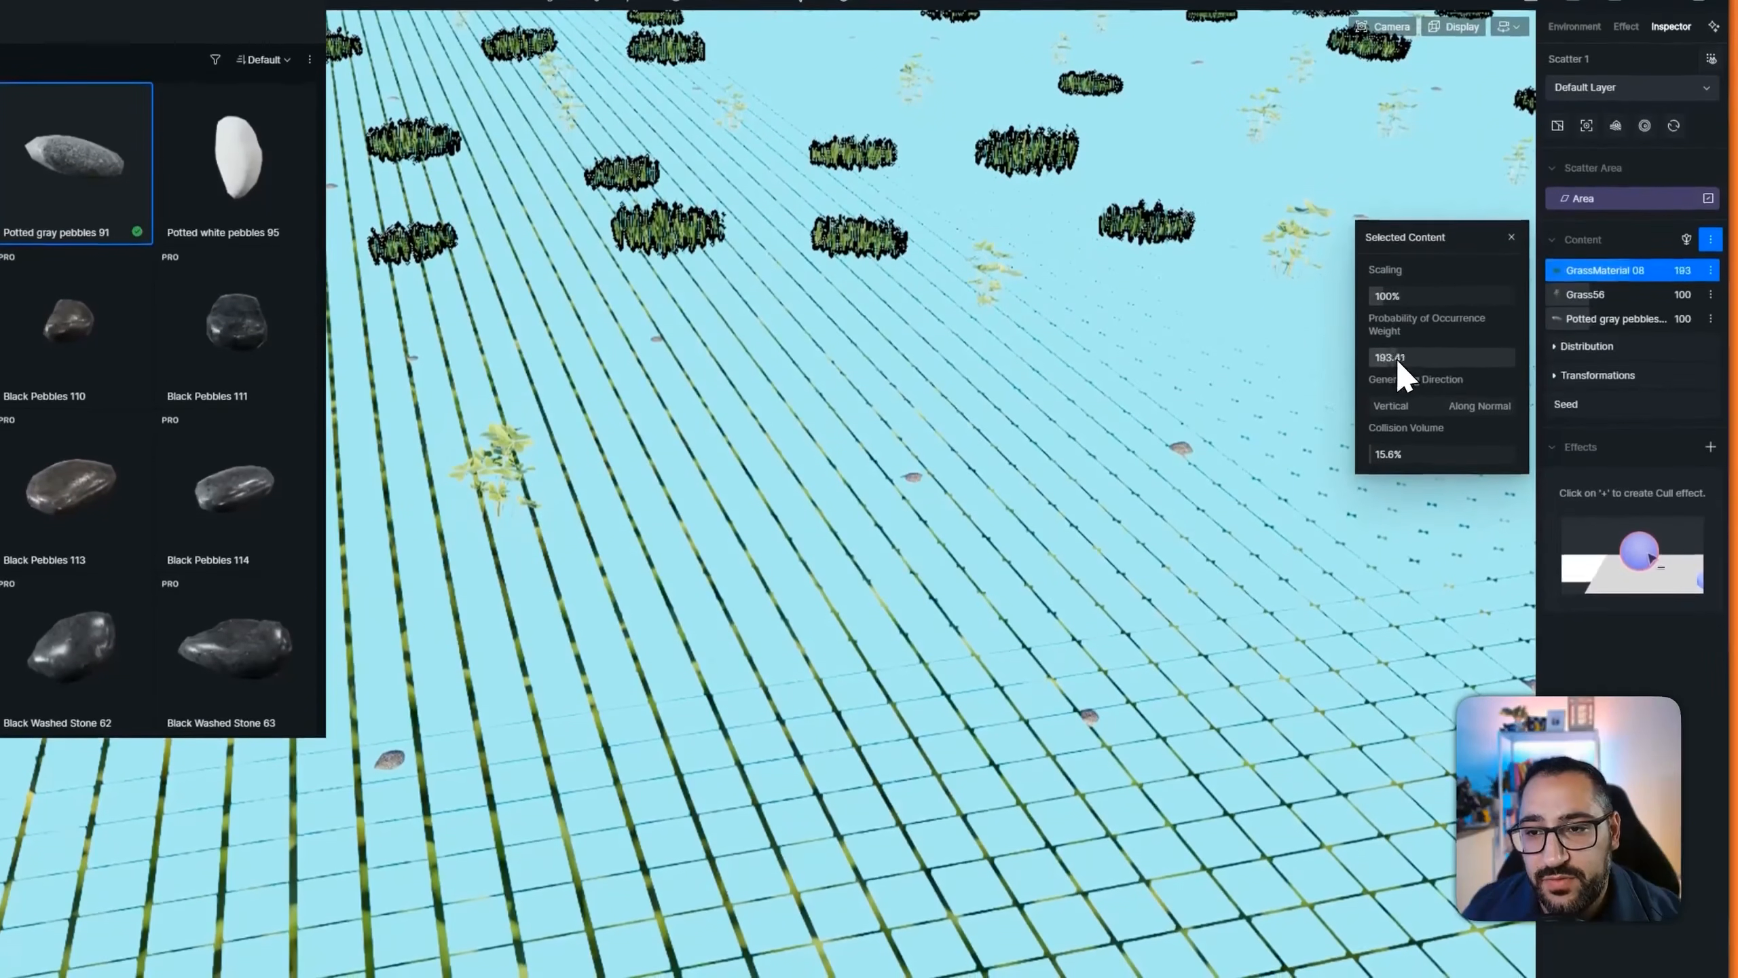
{"action": "left_click_drag", "start_coordinate": [1396, 364], "coordinate": [1408, 364]}
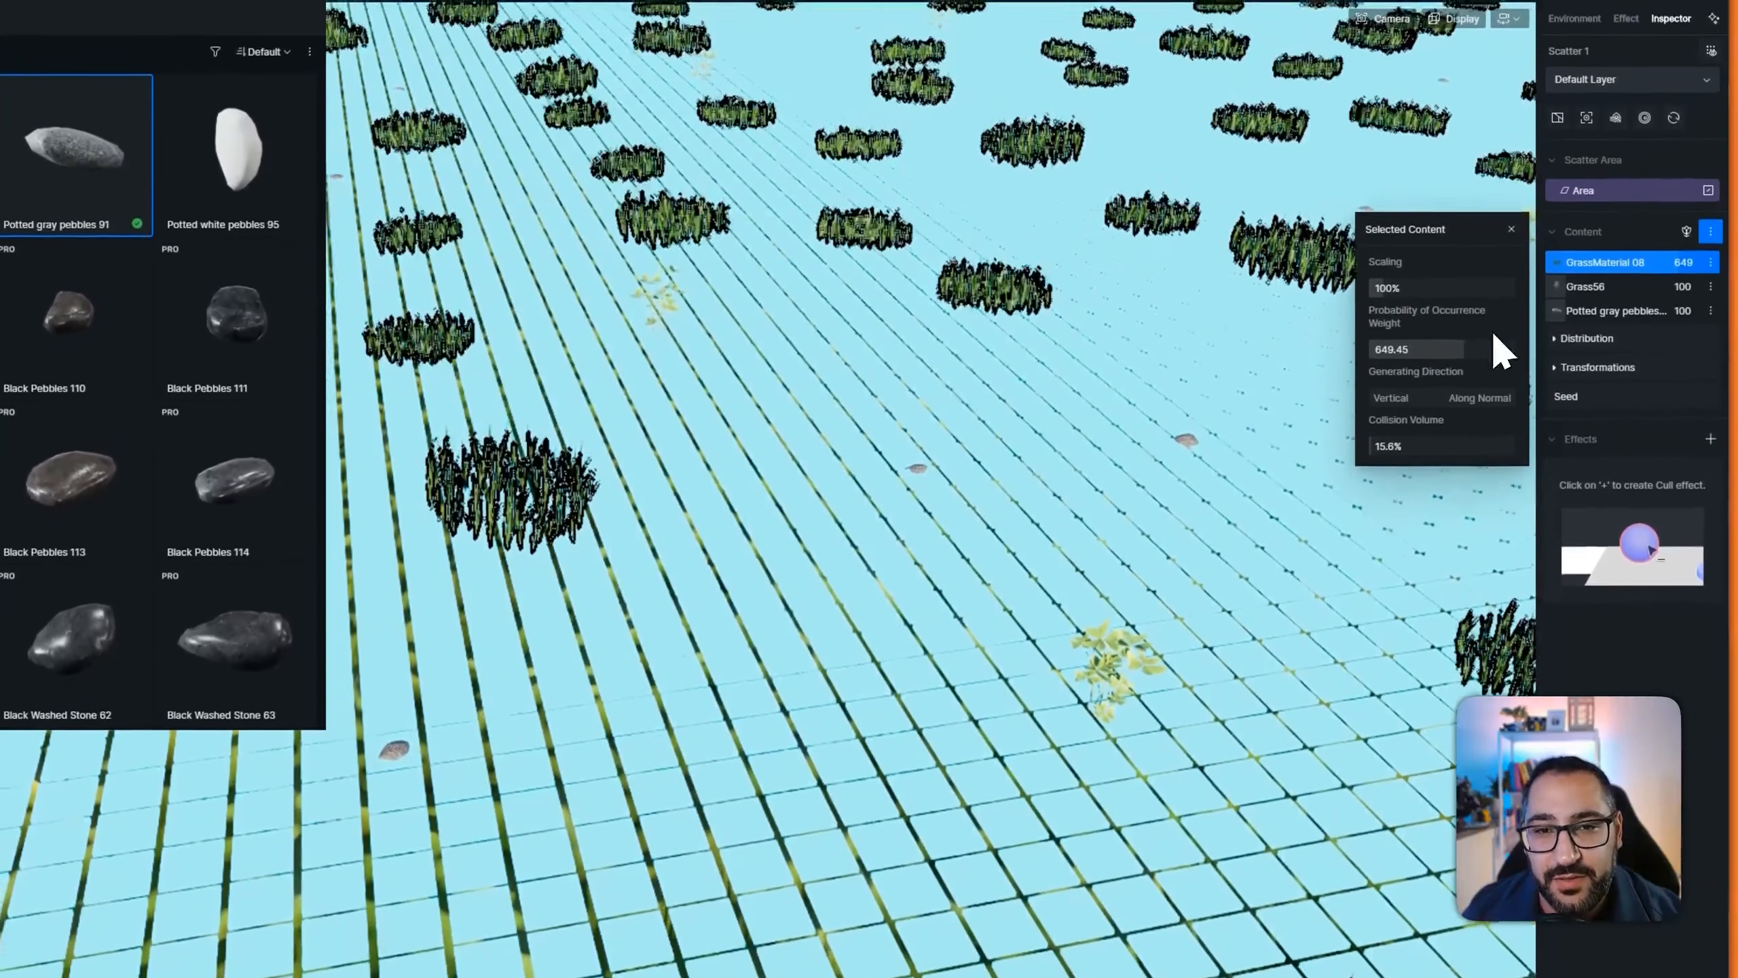
Create a model-based scatter over the dense dark green grass plane in front of the leaf-strewn one
{"action": "key", "text": "s"}
{"action": "key", "text": "a"}
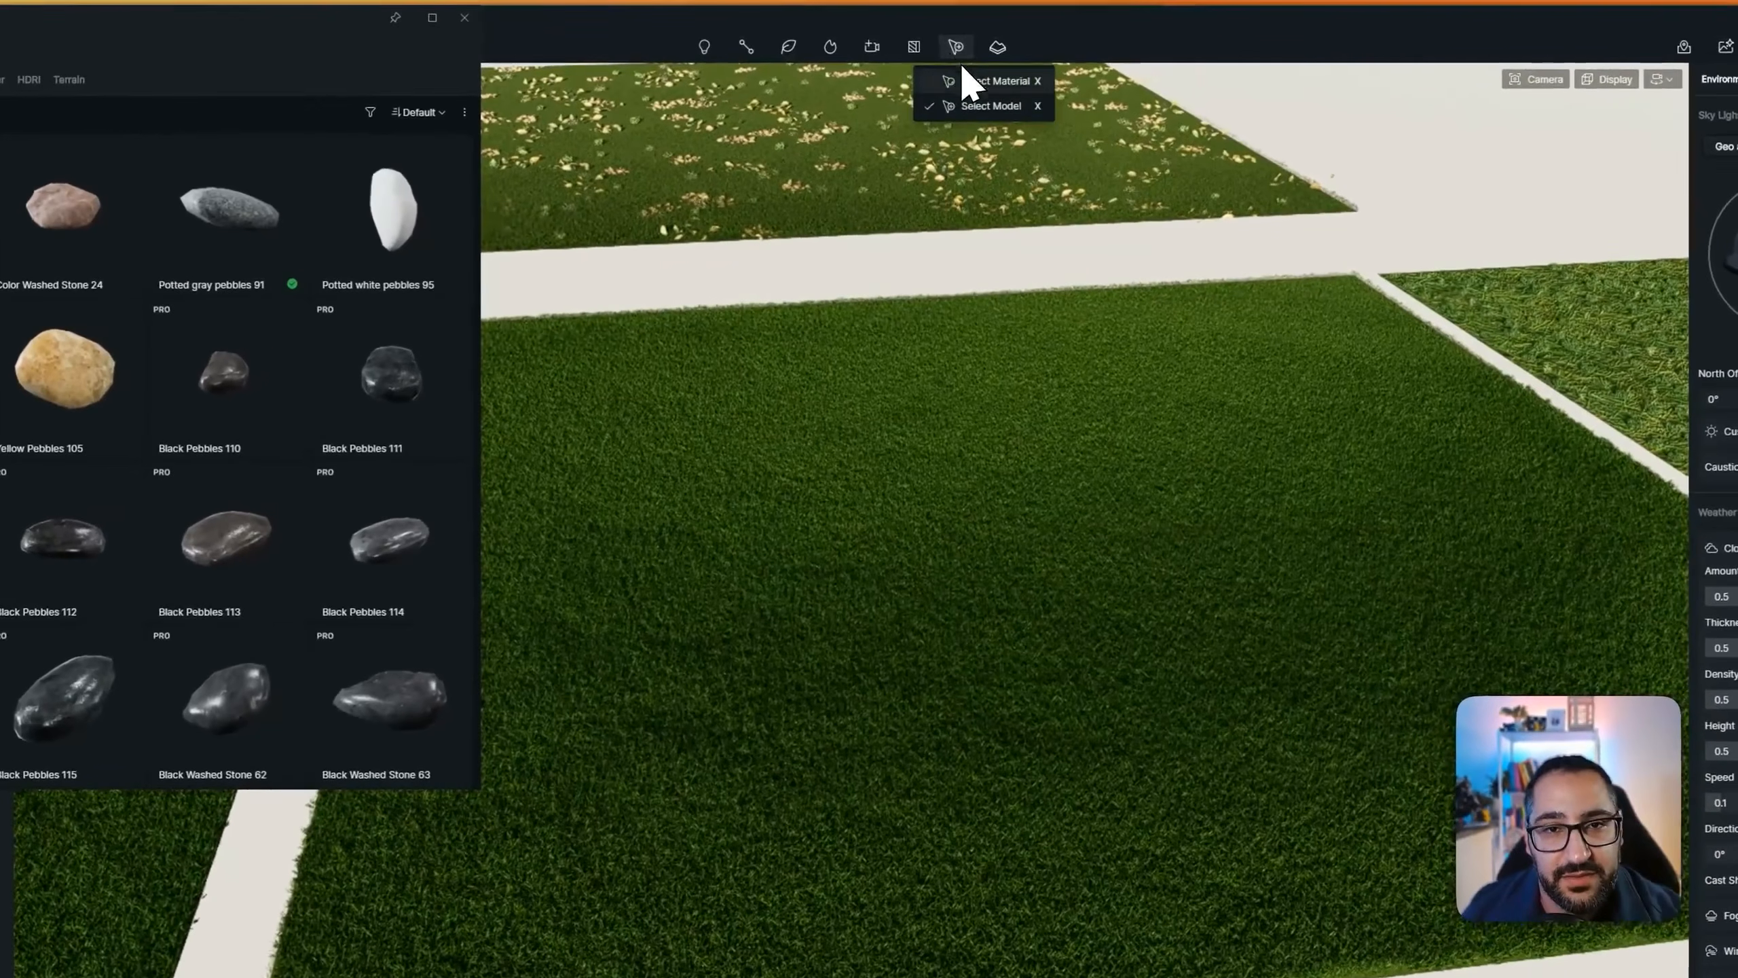
{"action": "left_click", "coordinate": [955, 41]}
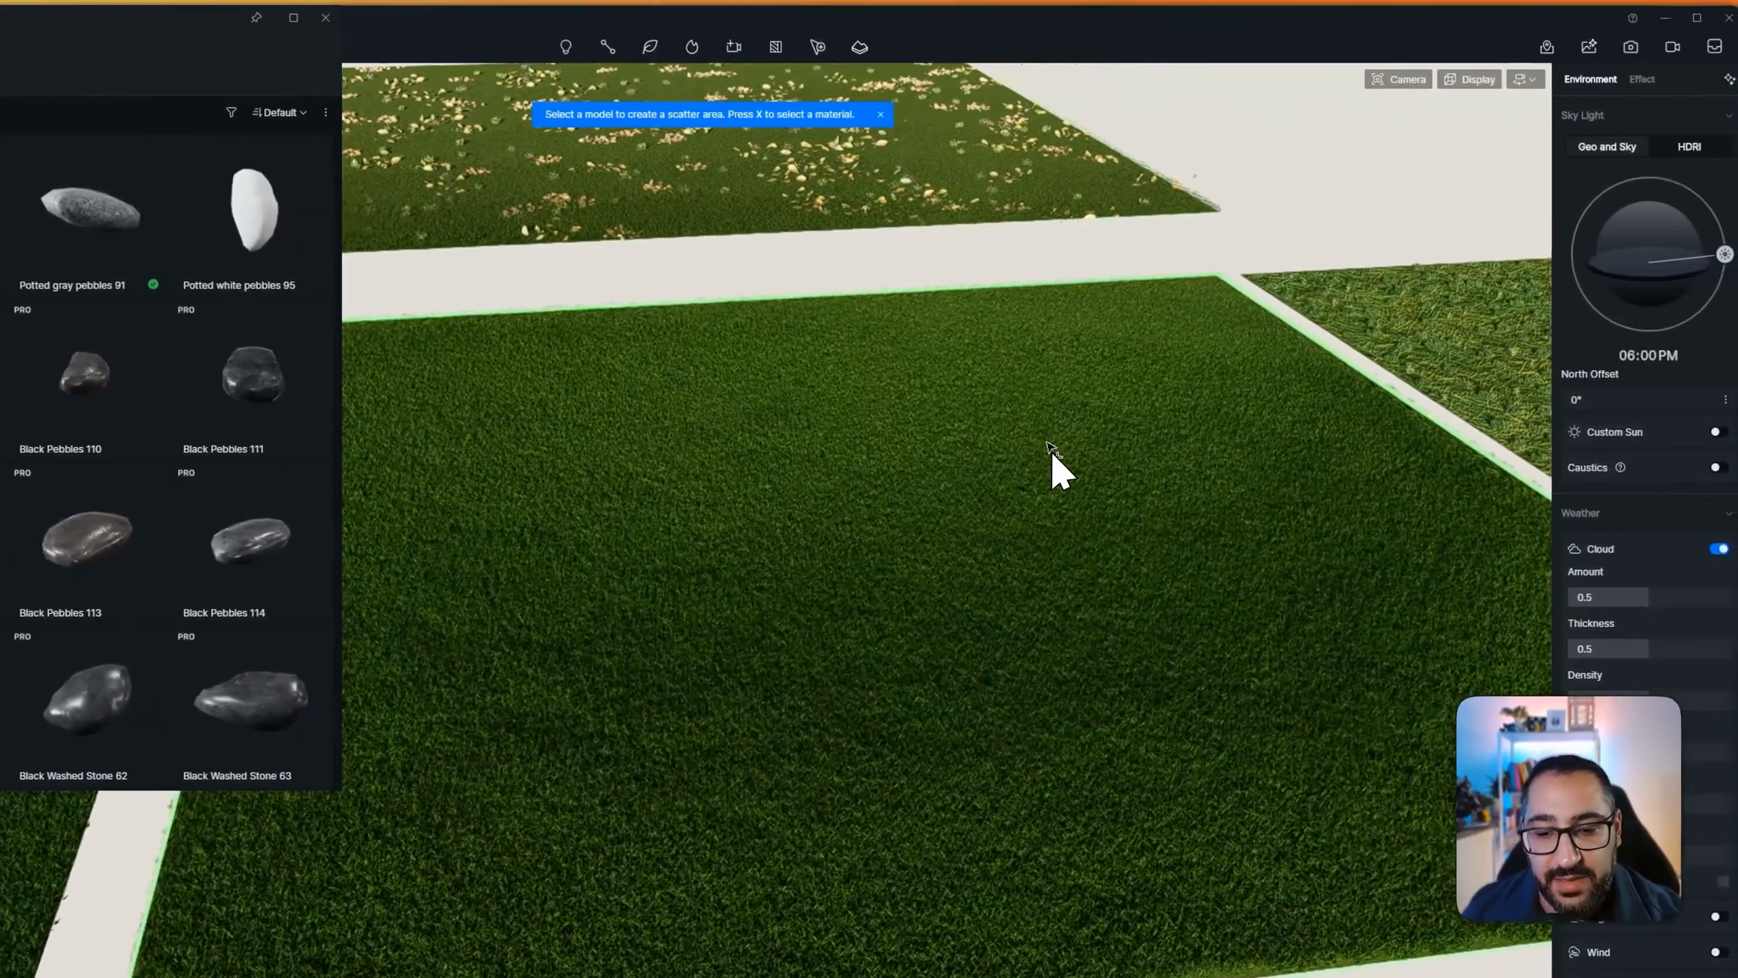
{"action": "left_click", "coordinate": [1051, 450]}
{"action": "left_click", "coordinate": [729, 177]}
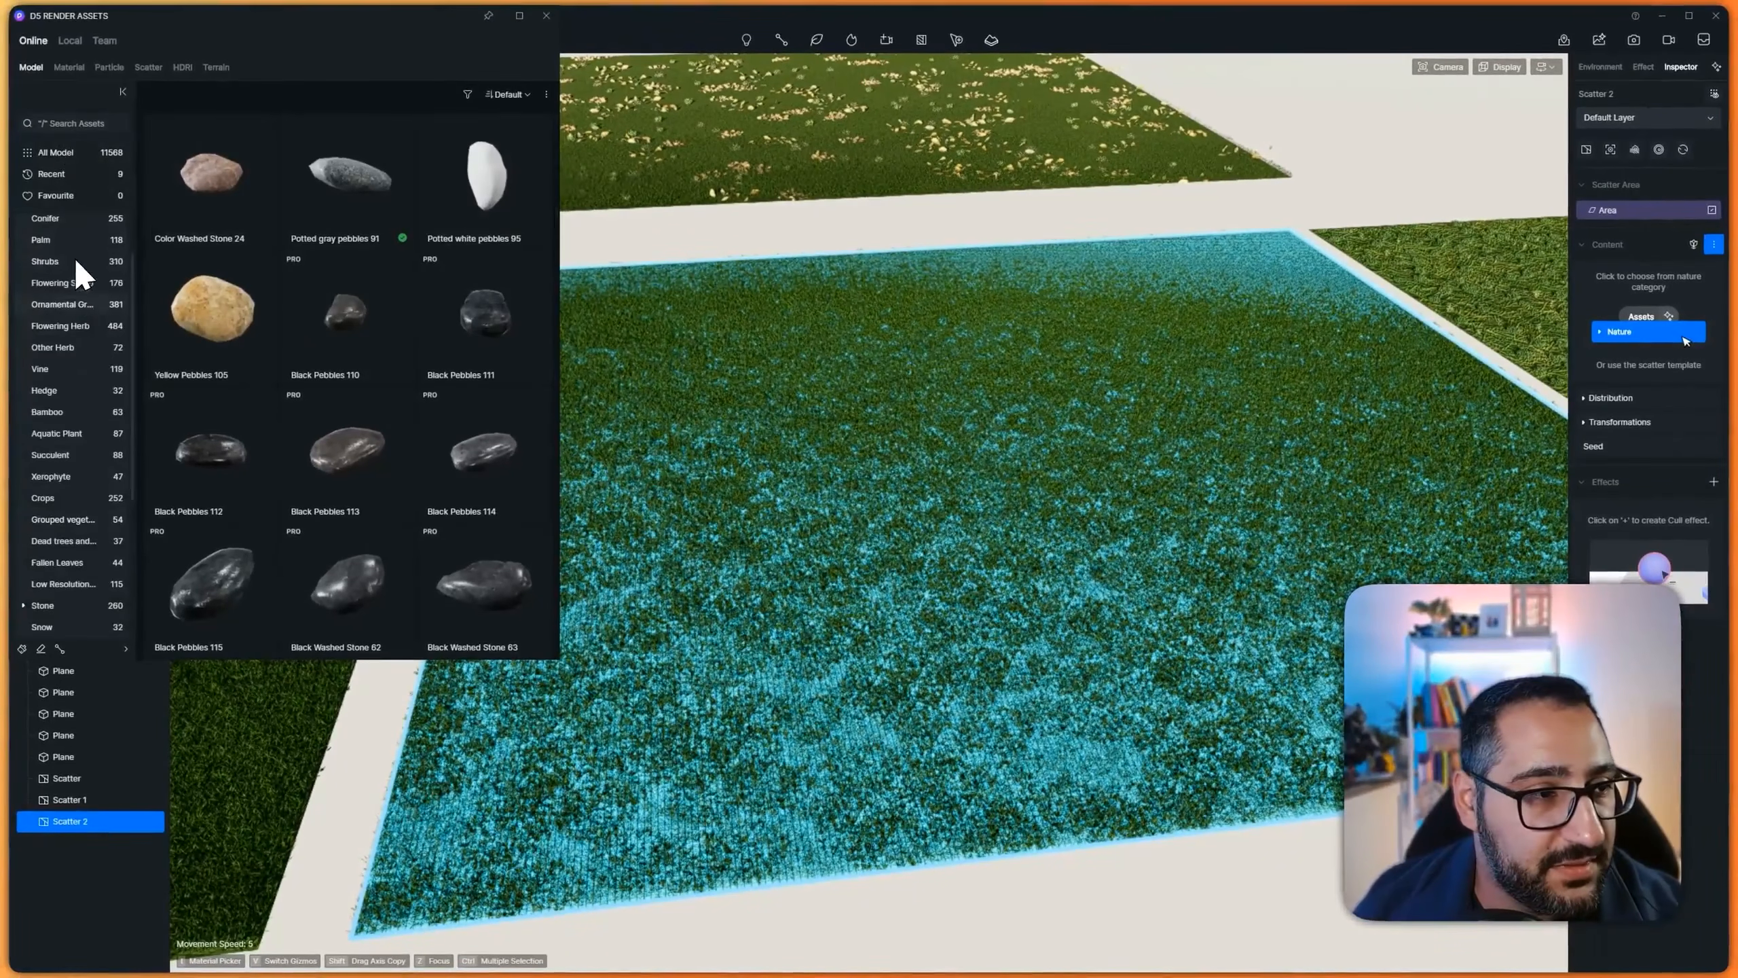
Add Foliage 01, Foliage 02 and Foliage 04 from the Fallen Leaves models to the new scatter's content
{"action": "left_click", "coordinate": [65, 562]}
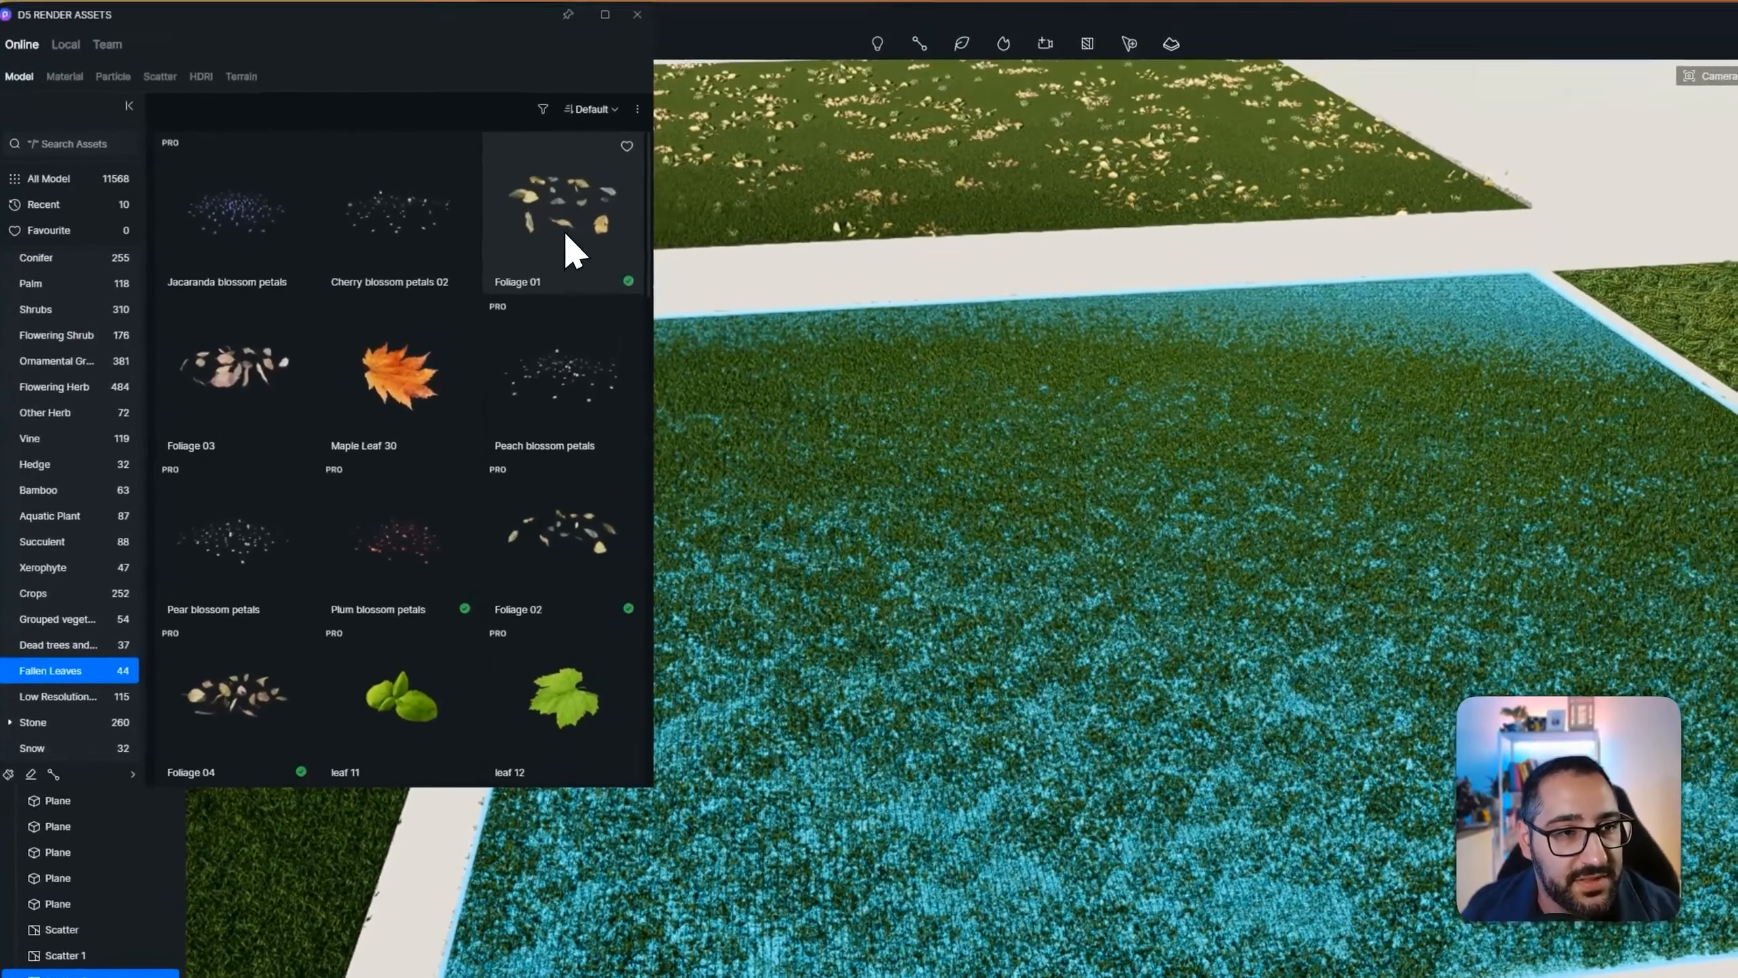
{"action": "left_click", "coordinate": [566, 235]}
{"action": "left_click", "coordinate": [559, 580]}
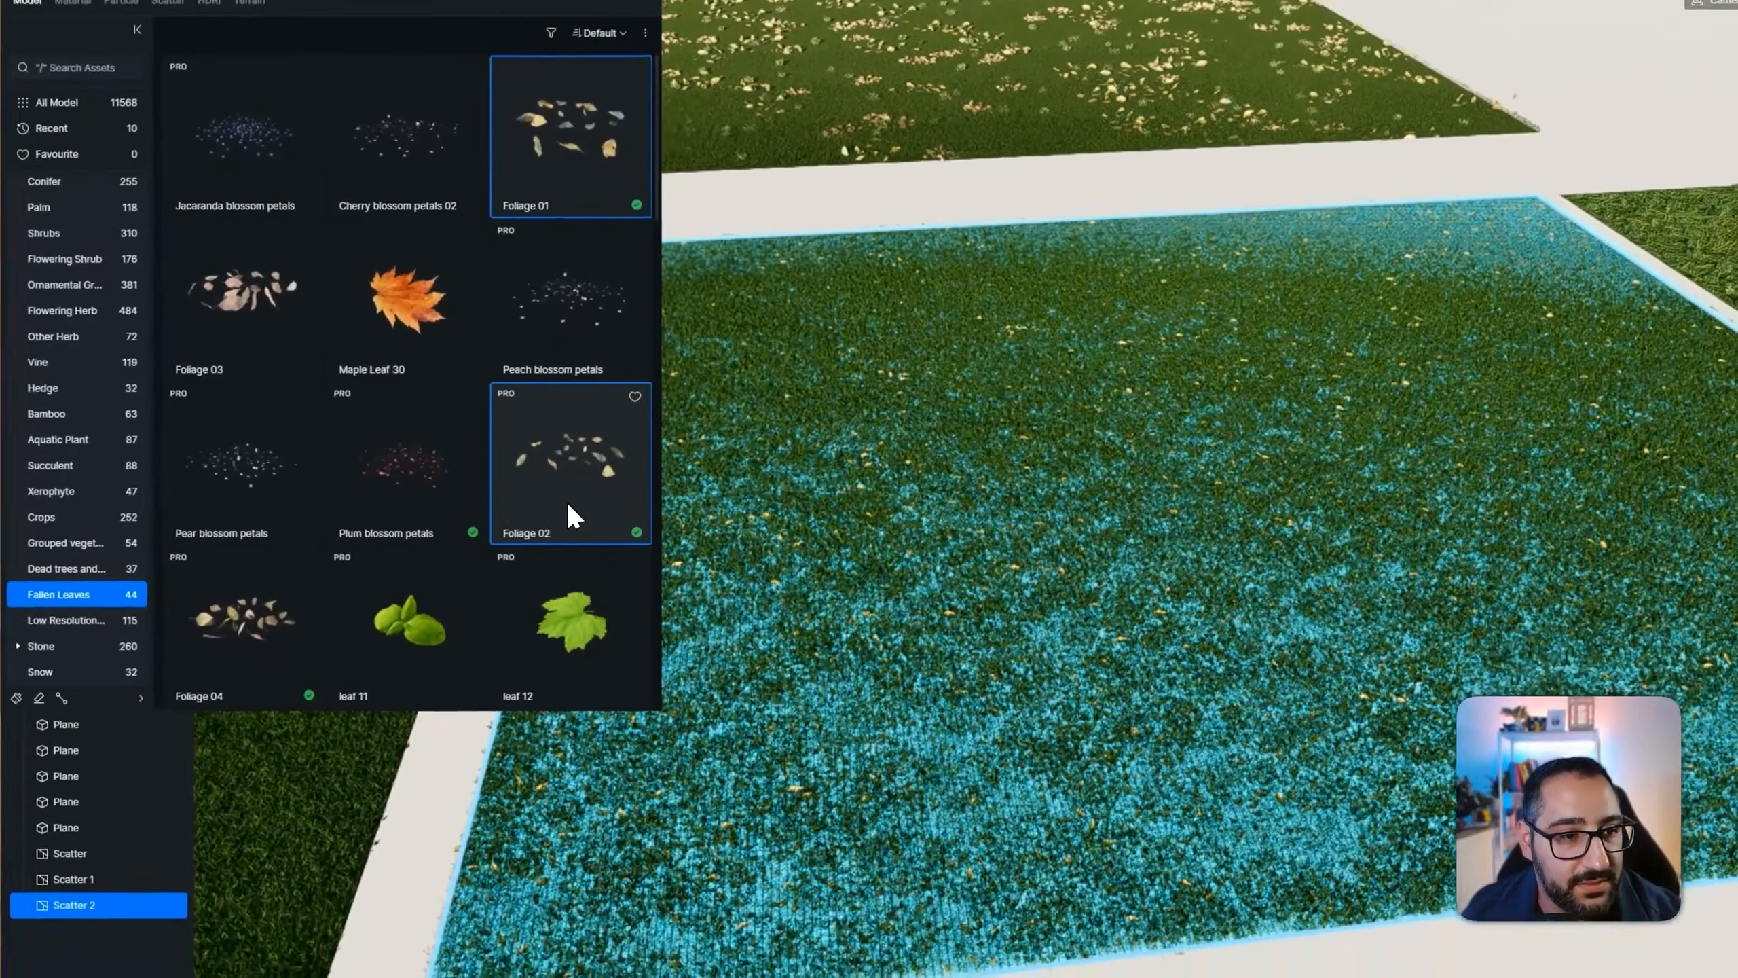
{"action": "left_click", "coordinate": [290, 602]}
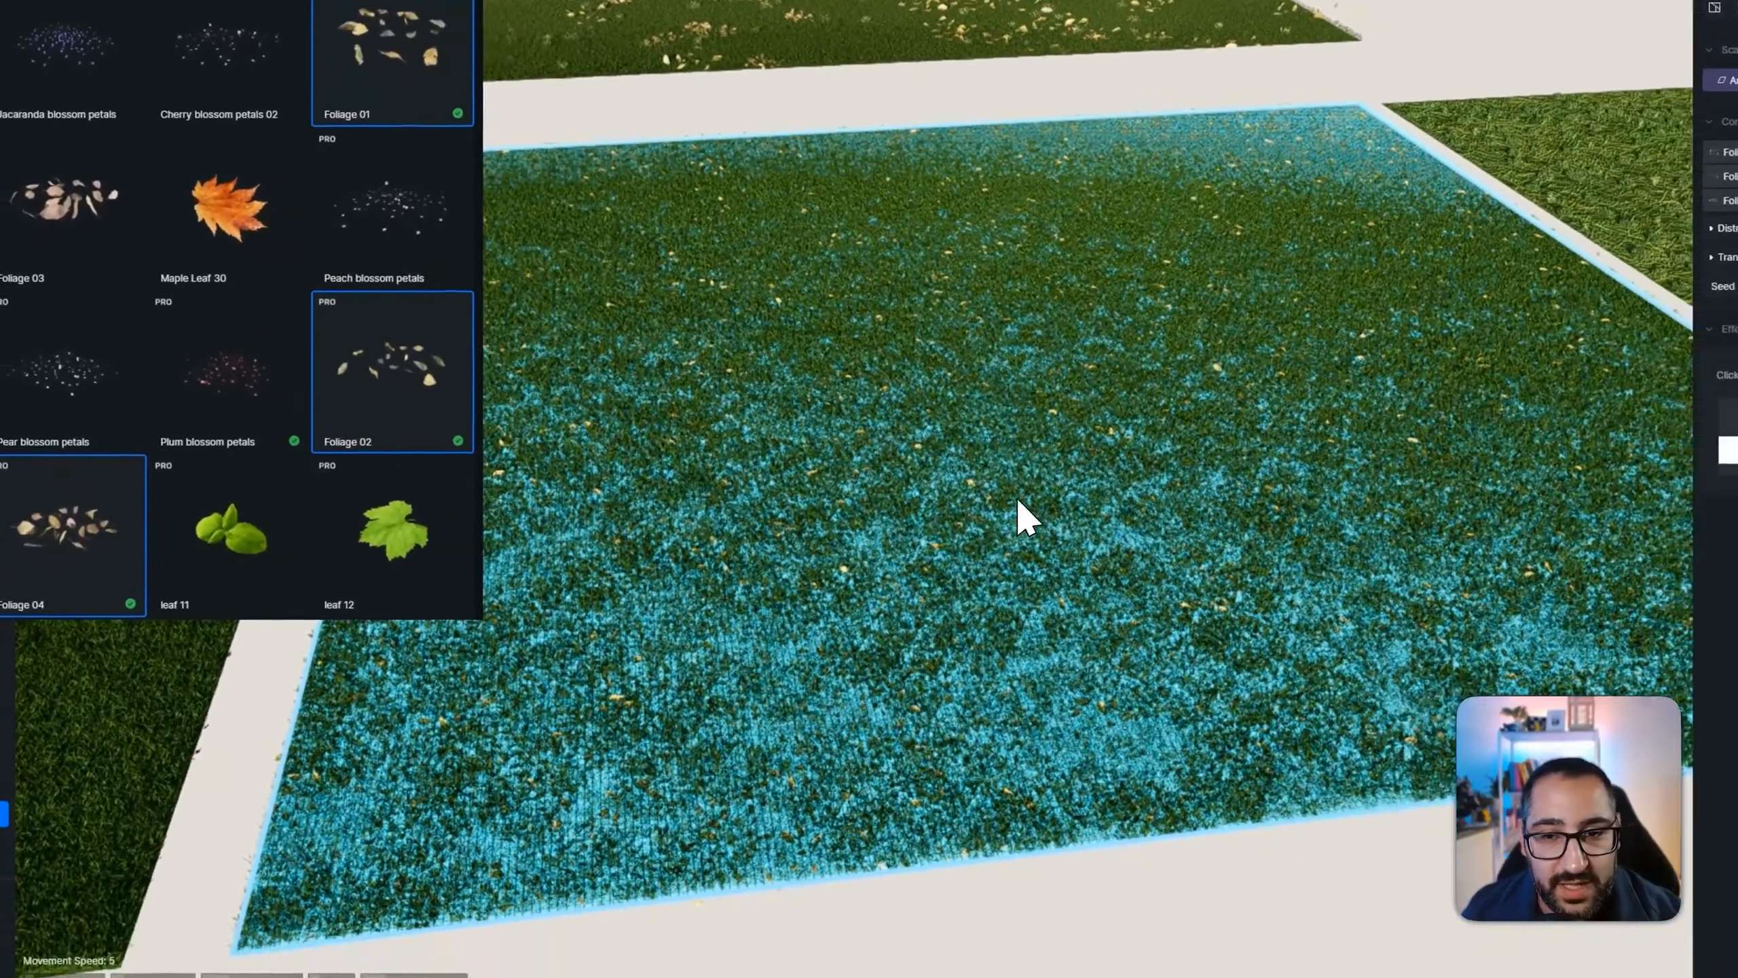
{"action": "right_click_drag", "start_coordinate": [1018, 500], "coordinate": [1036, 458]}
{"action": "key", "text": "w"}
{"action": "key", "text": "s"}
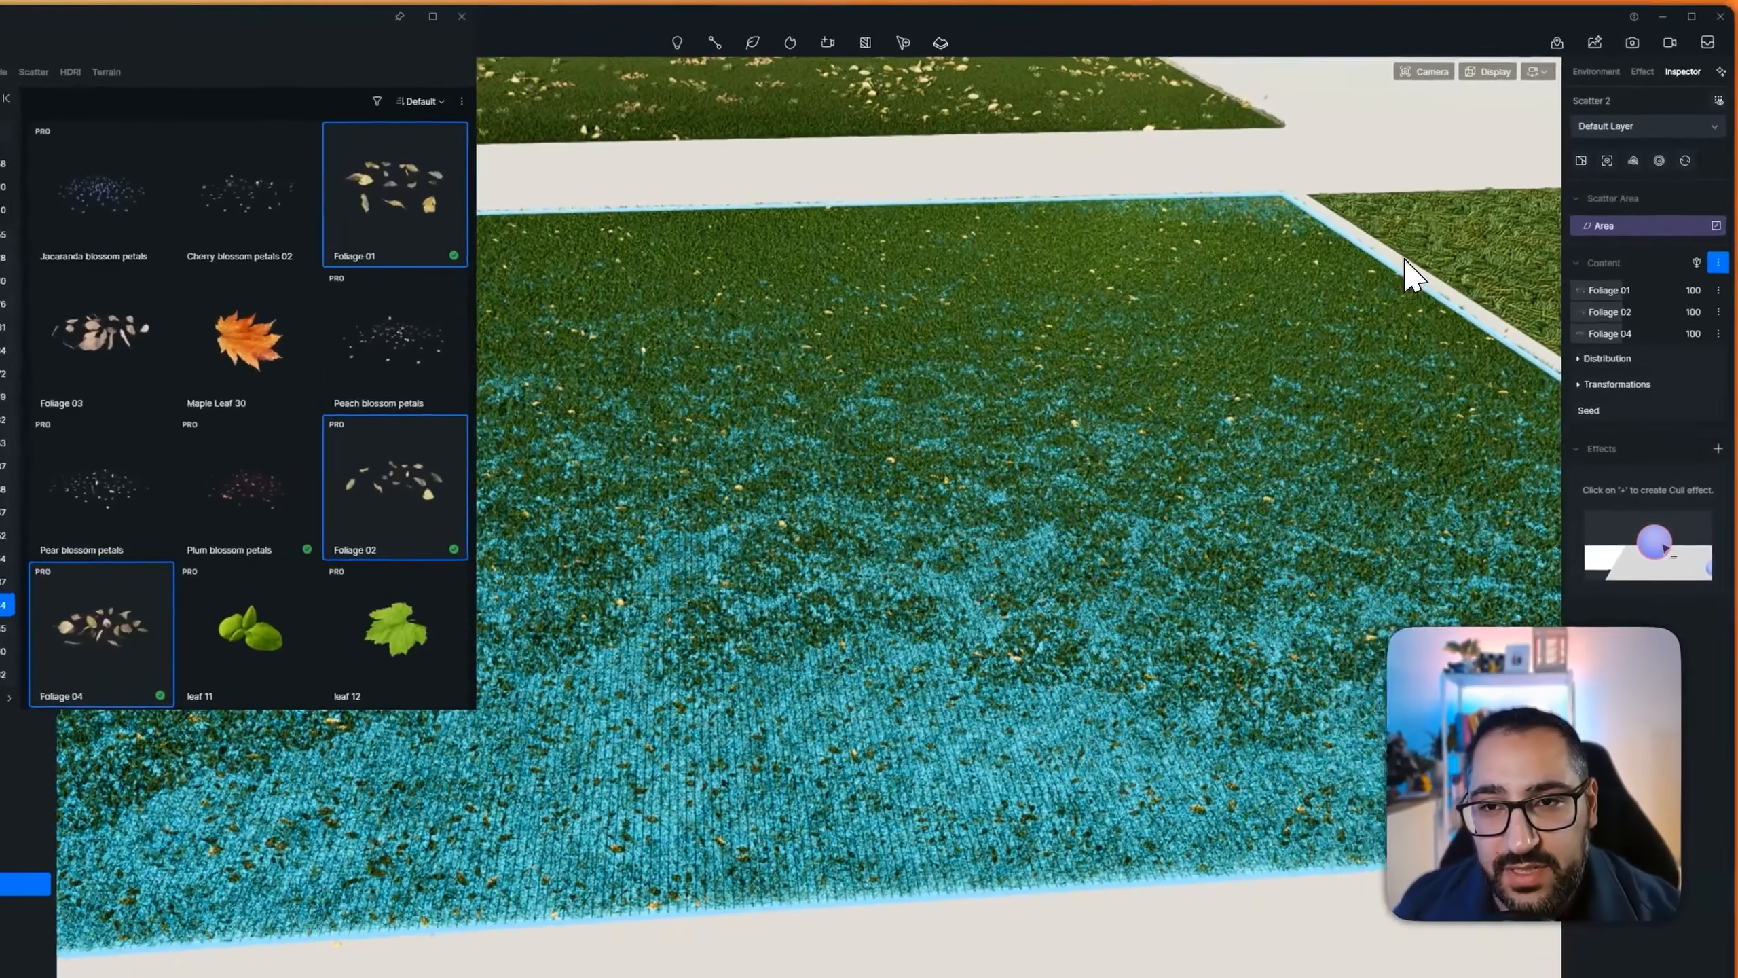
Set the occurrence weight of Foliage 02 to 141 and enlarge its scaling
{"action": "left_click", "coordinate": [1358, 142]}
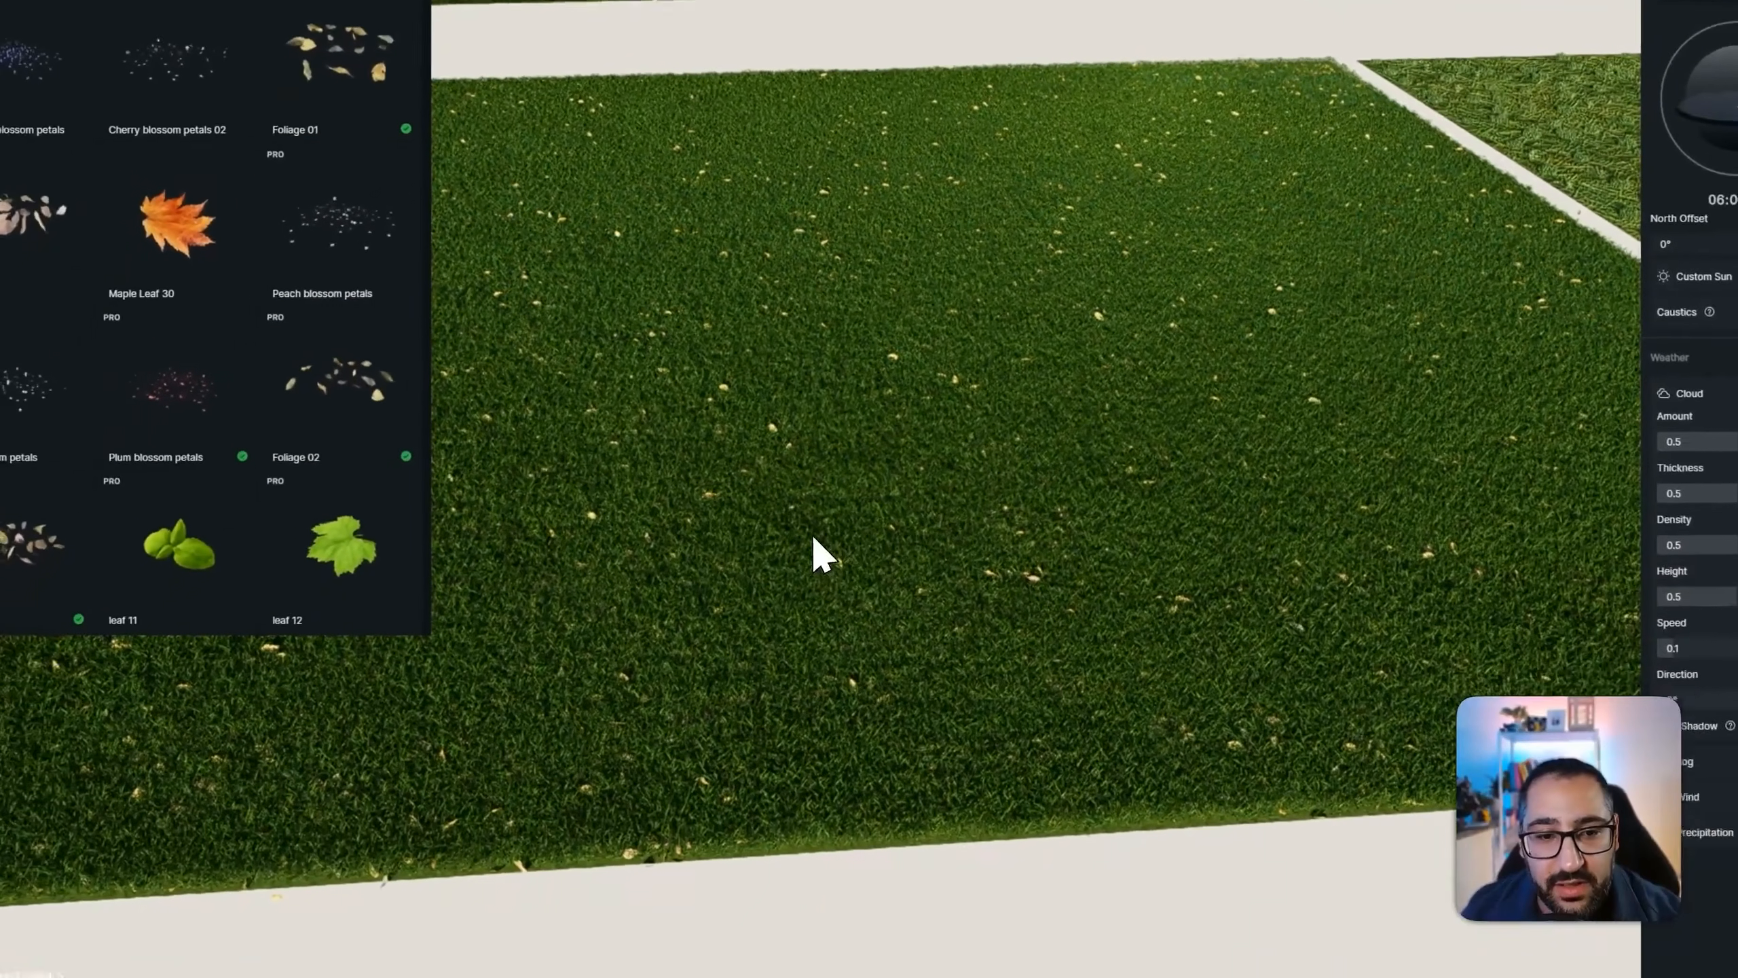
{"action": "left_click", "coordinate": [832, 451]}
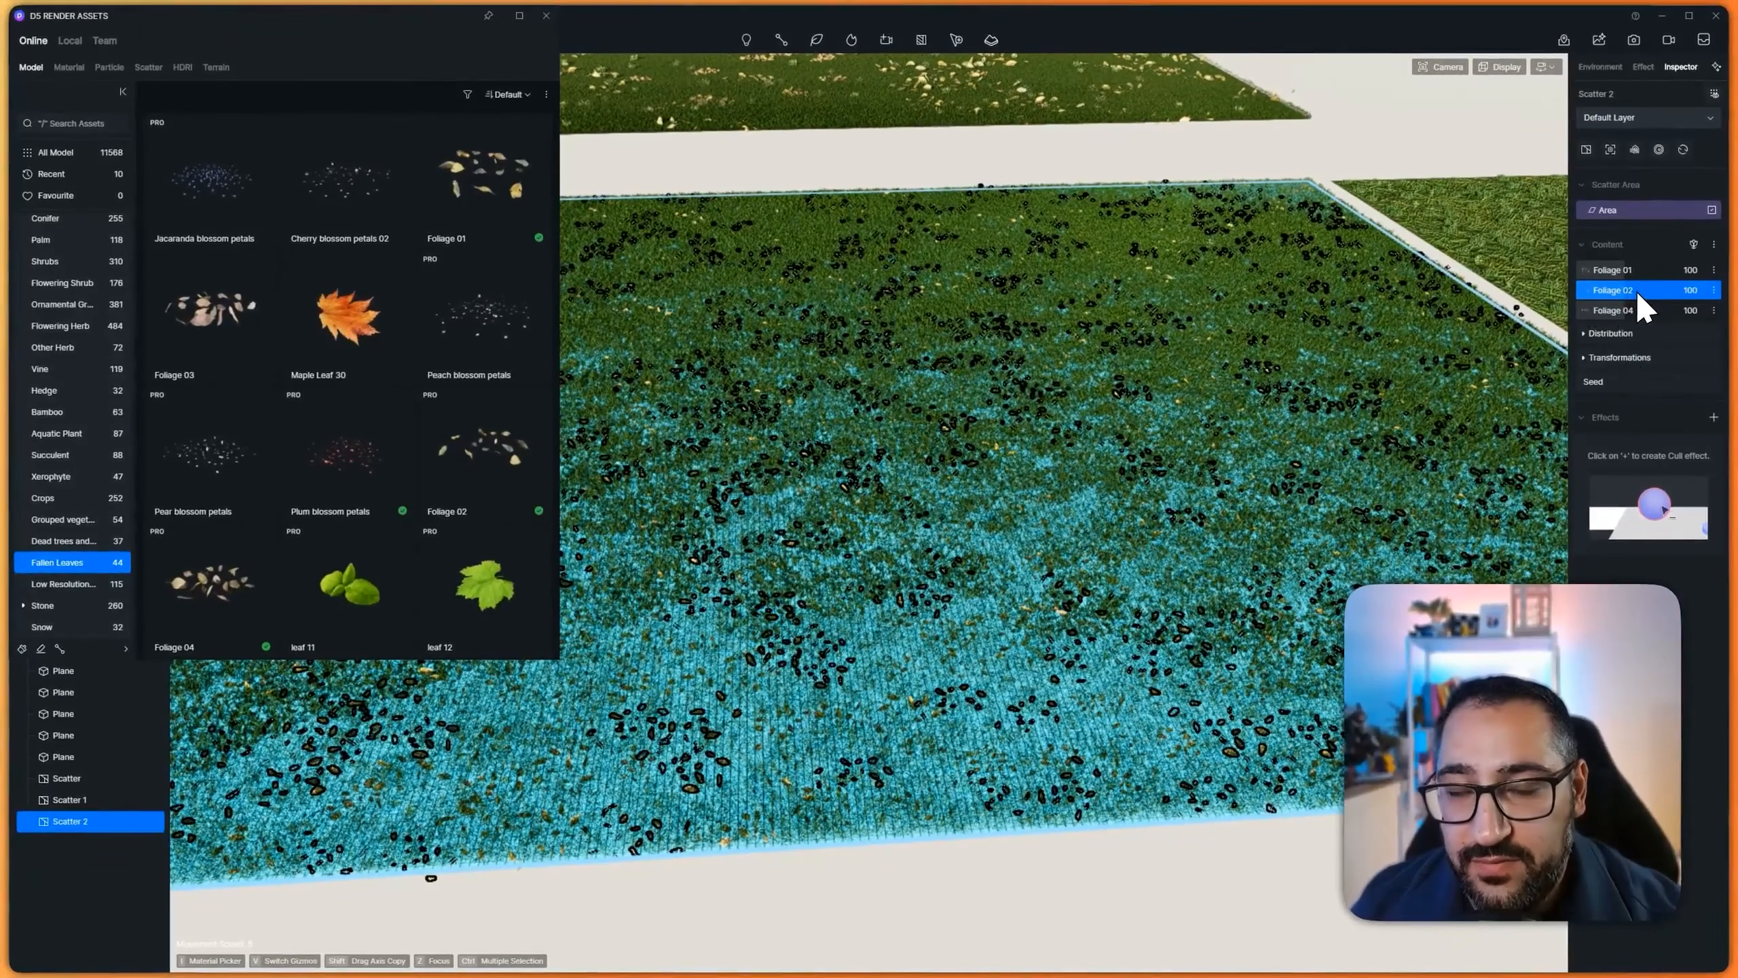
{"action": "left_click_drag", "start_coordinate": [1635, 296], "coordinate": [1720, 295]}
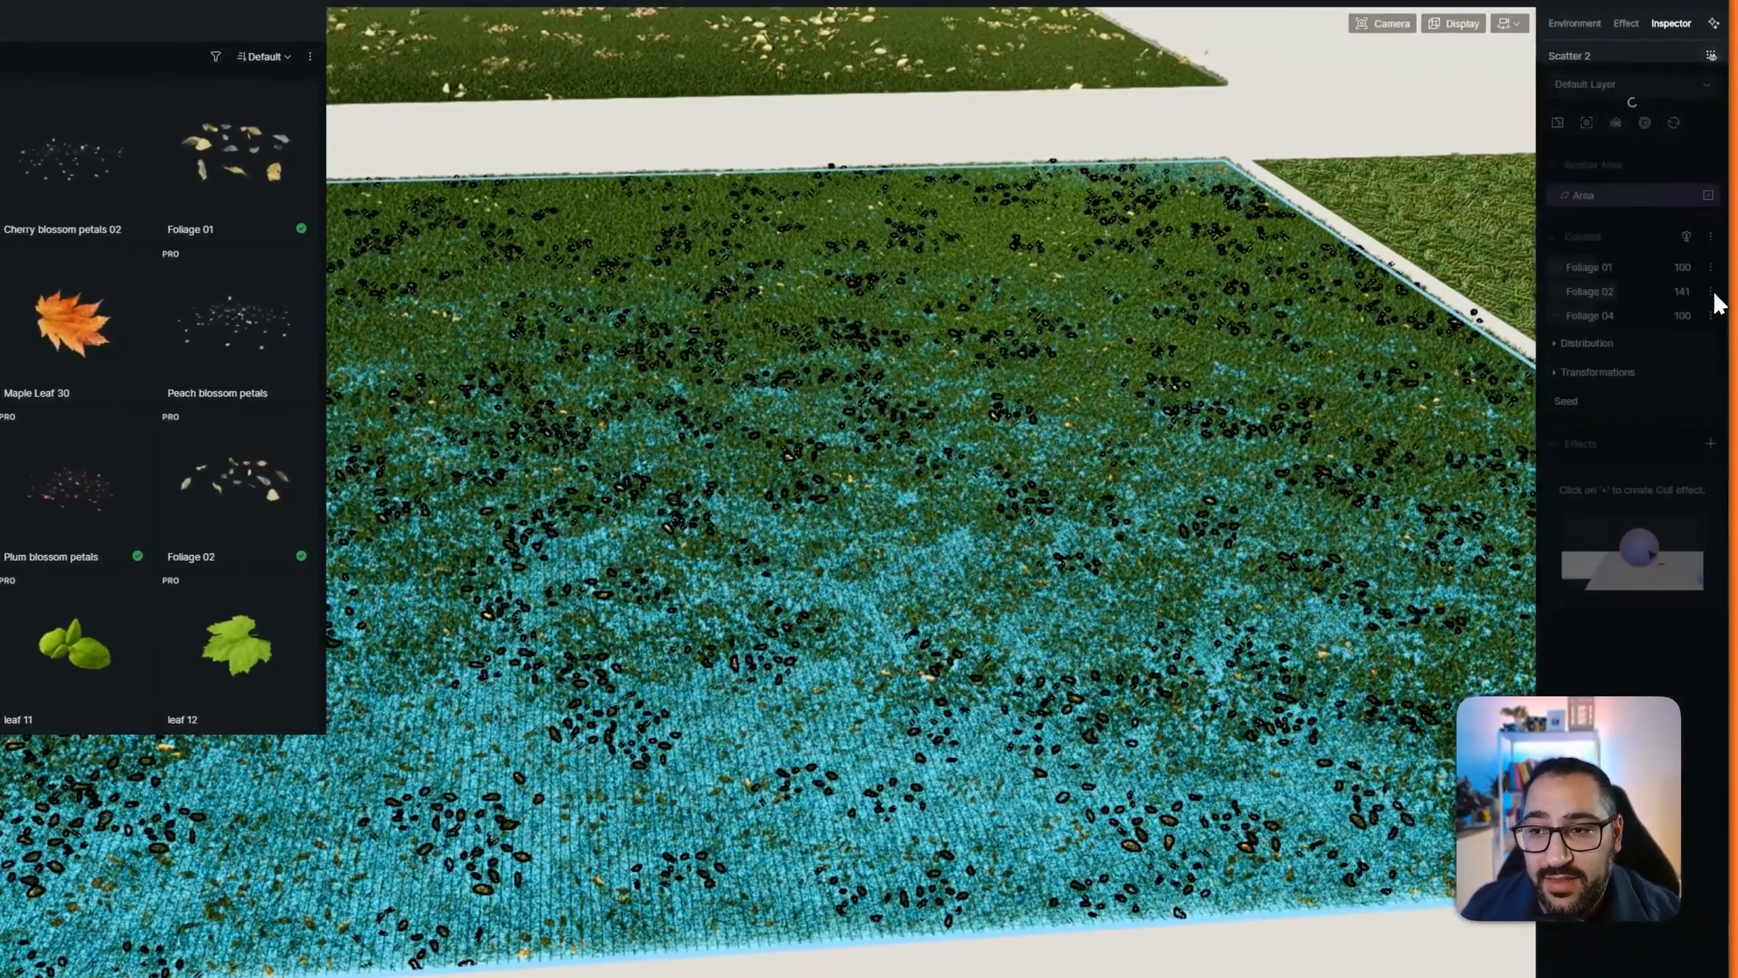
{"action": "left_click", "coordinate": [1594, 293]}
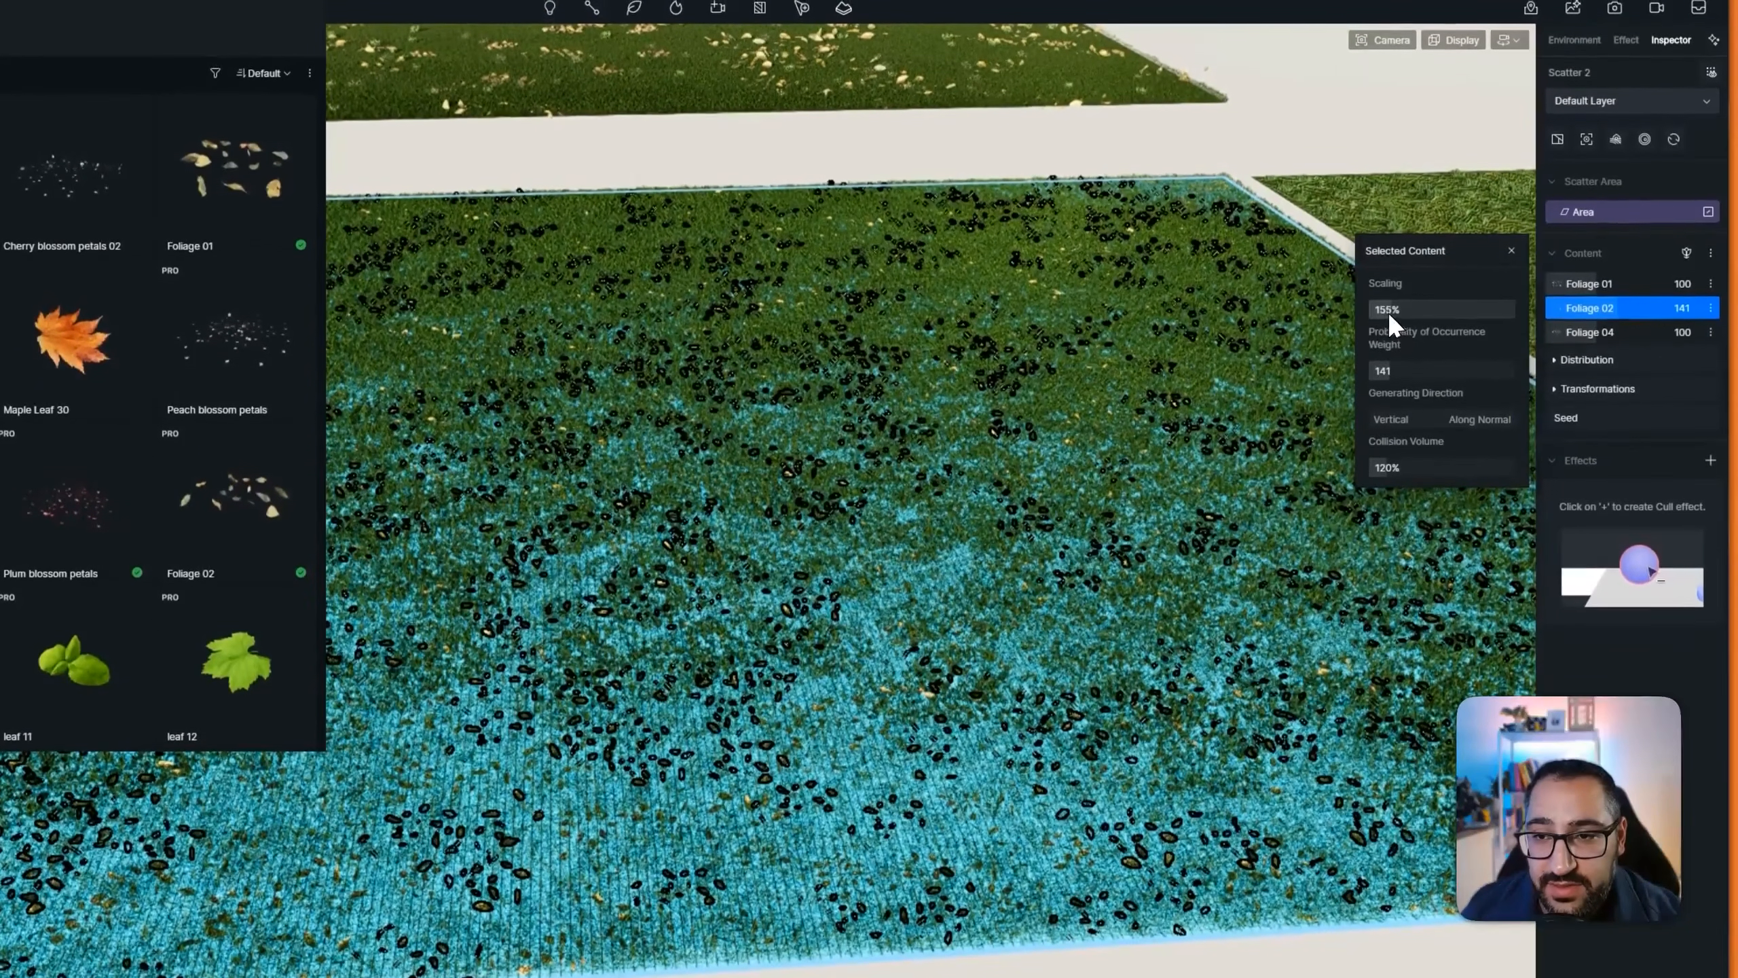
{"action": "left_click_drag", "start_coordinate": [1388, 314], "coordinate": [1389, 315]}
{"action": "left_click", "coordinate": [1336, 136]}
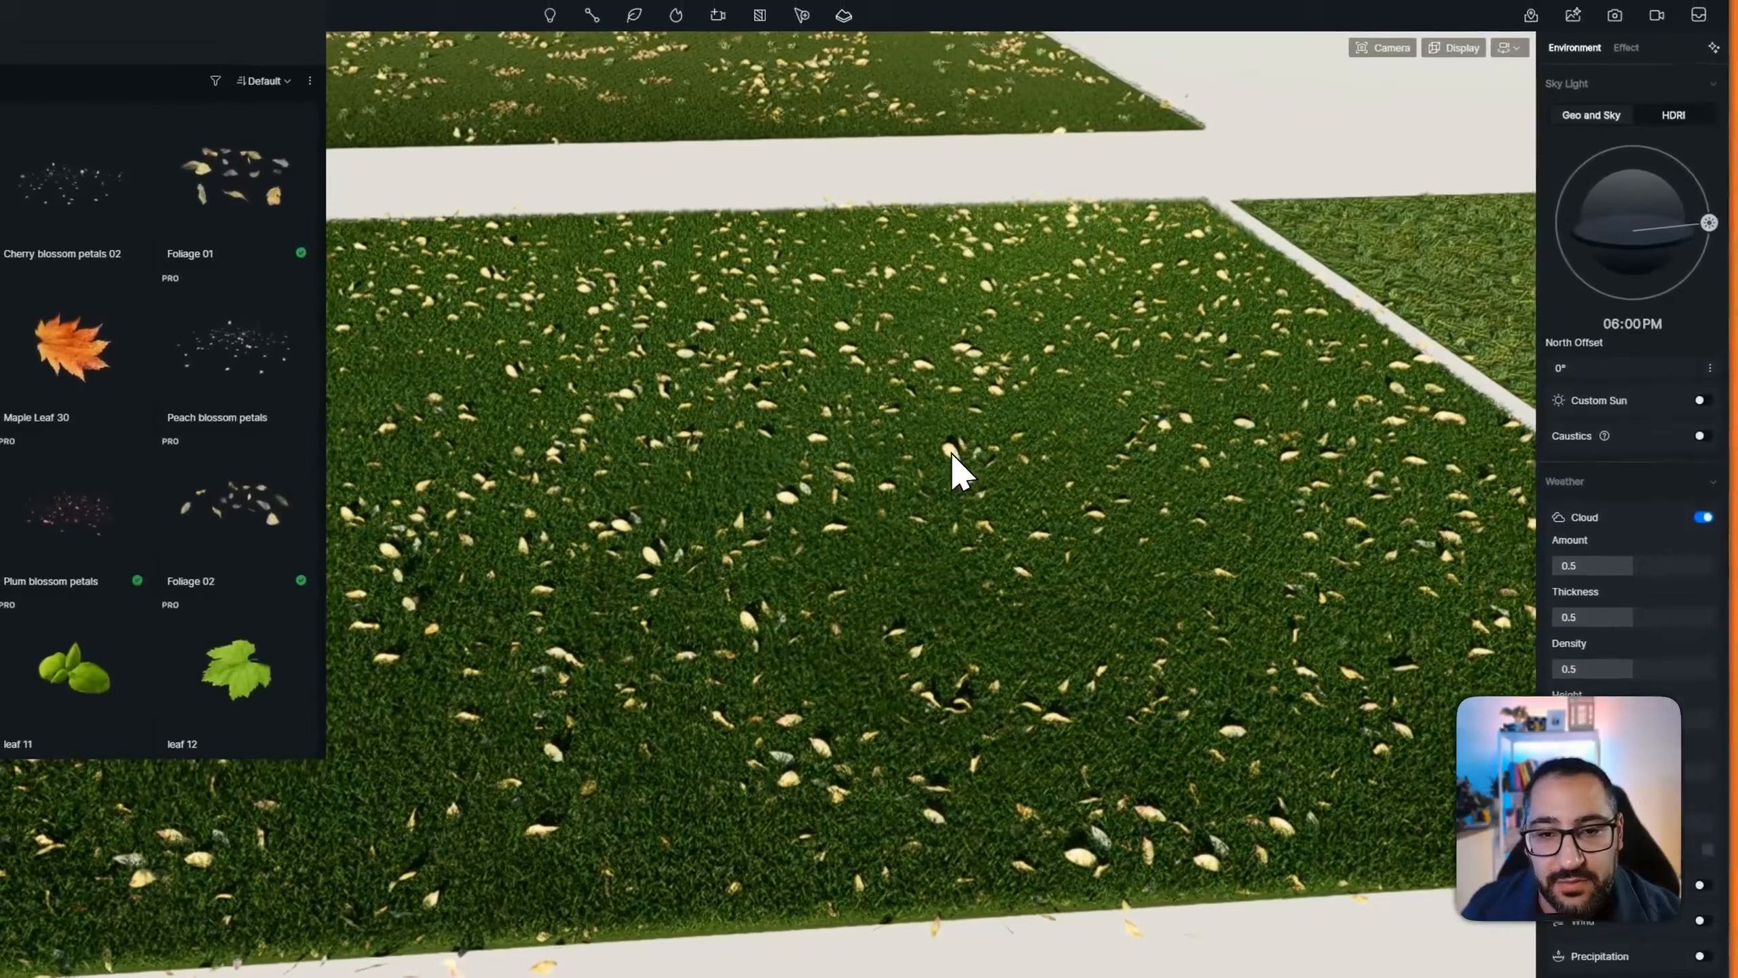
Reduce the scaling of Foliage 02 in the scatter to 127%
{"action": "left_click", "coordinate": [957, 471]}
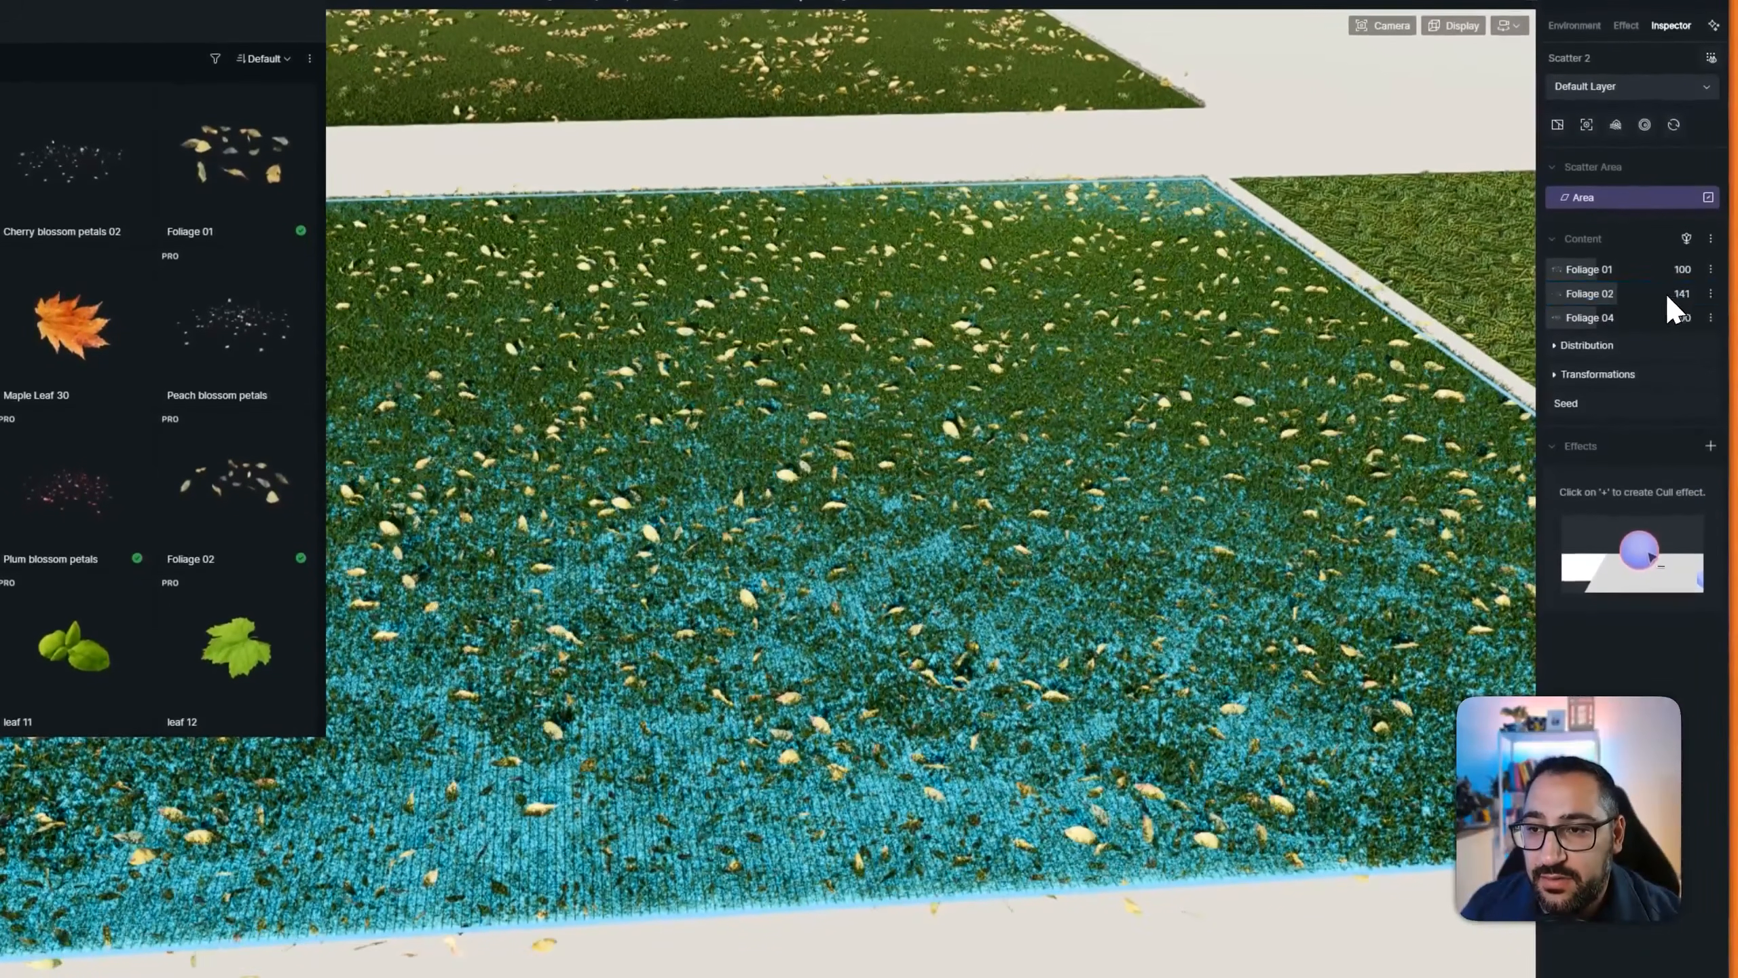
{"action": "left_click", "coordinate": [1567, 303]}
{"action": "left_click_drag", "start_coordinate": [1398, 304], "coordinate": [1389, 305]}
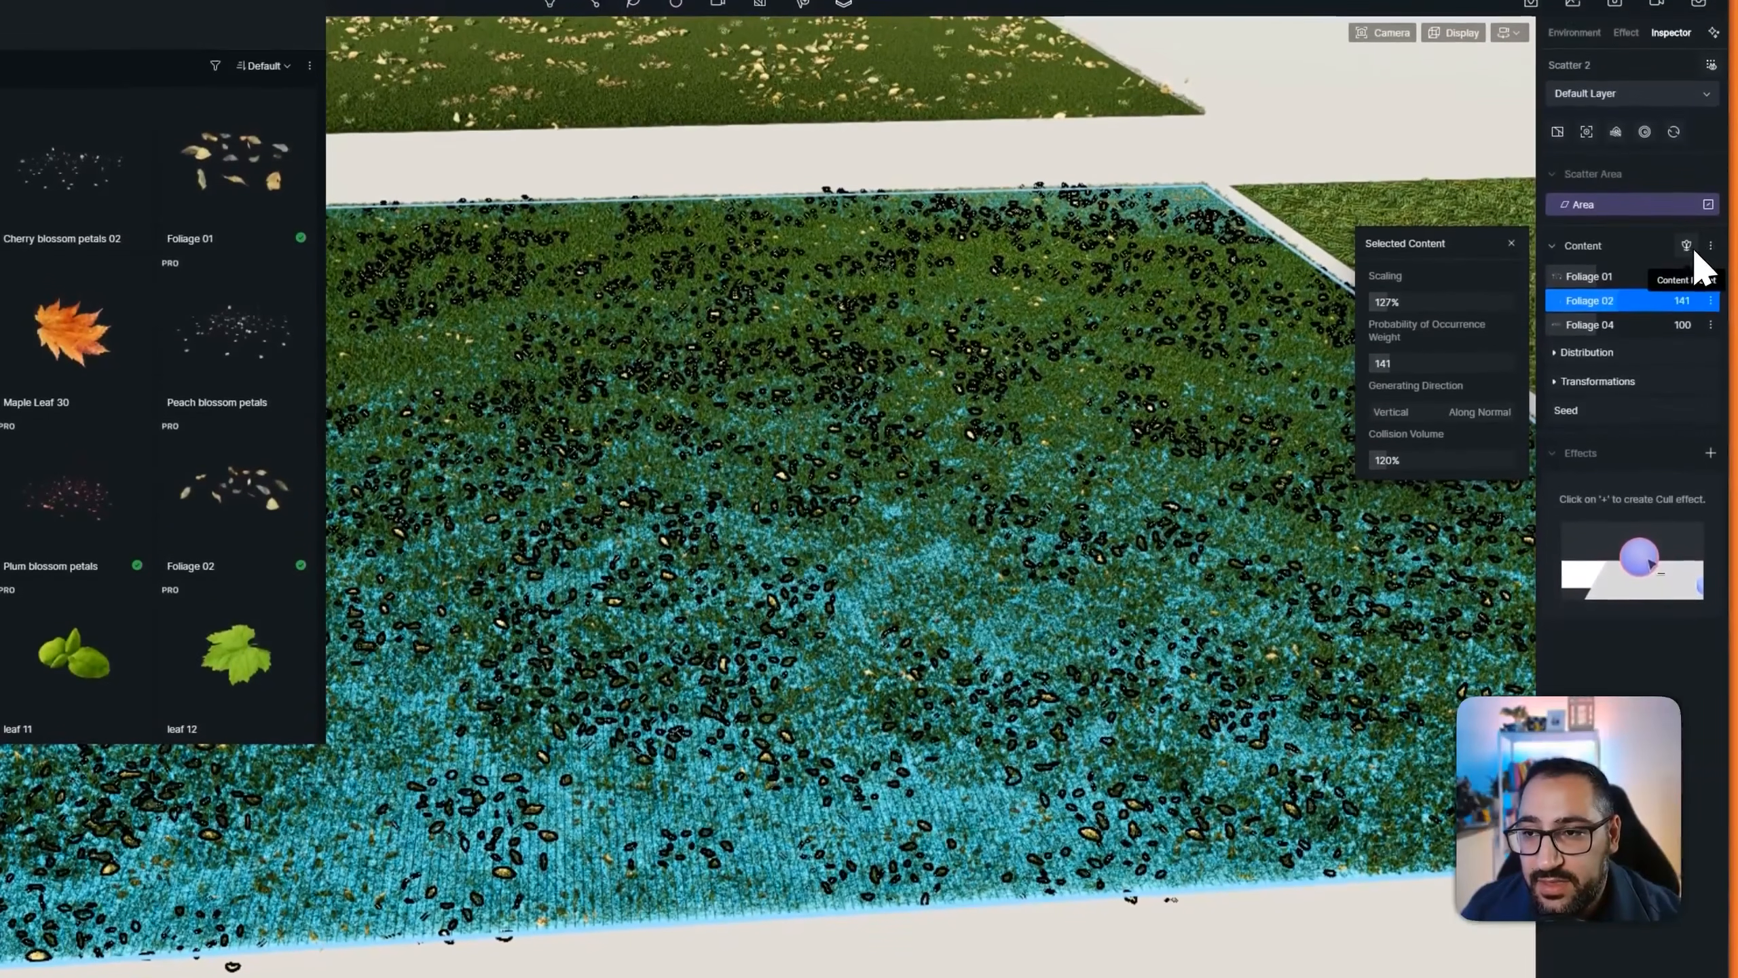
Reopen the scatter's content selection and search the model library for "grass"
{"action": "left_click", "coordinate": [1709, 246]}
{"action": "left_click", "coordinate": [1673, 277]}
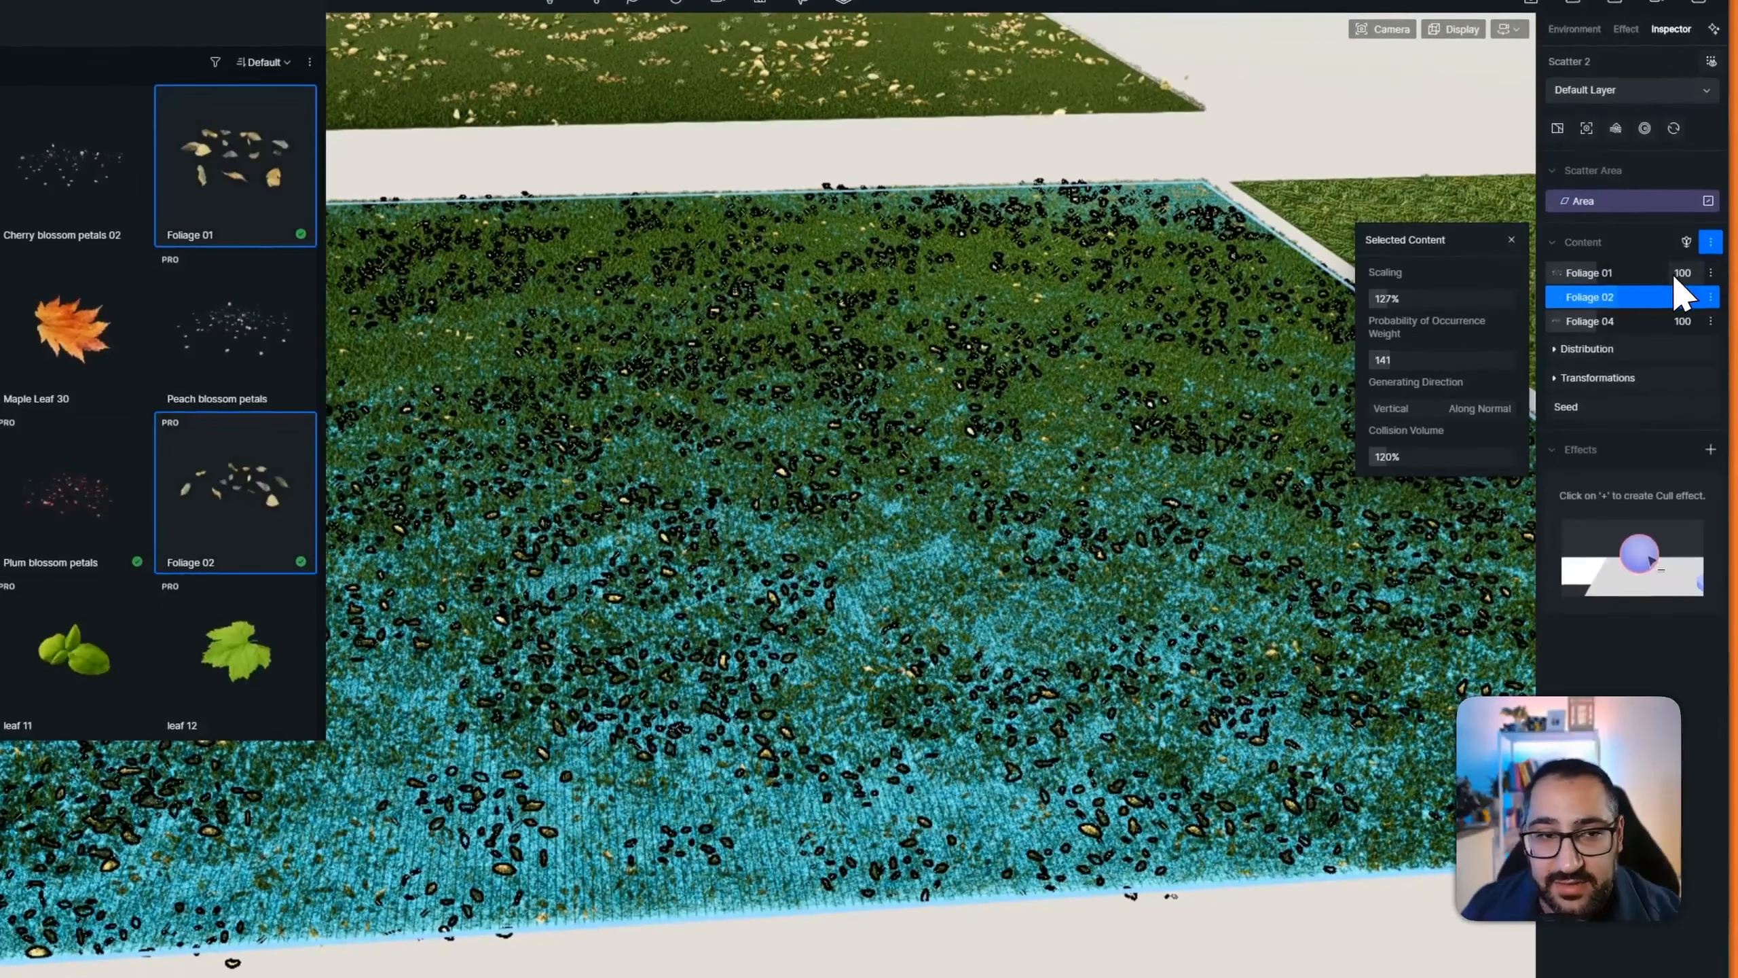
{"action": "scroll", "coordinate": [480, 407], "scroll_direction": "down", "scroll_amount": 2}
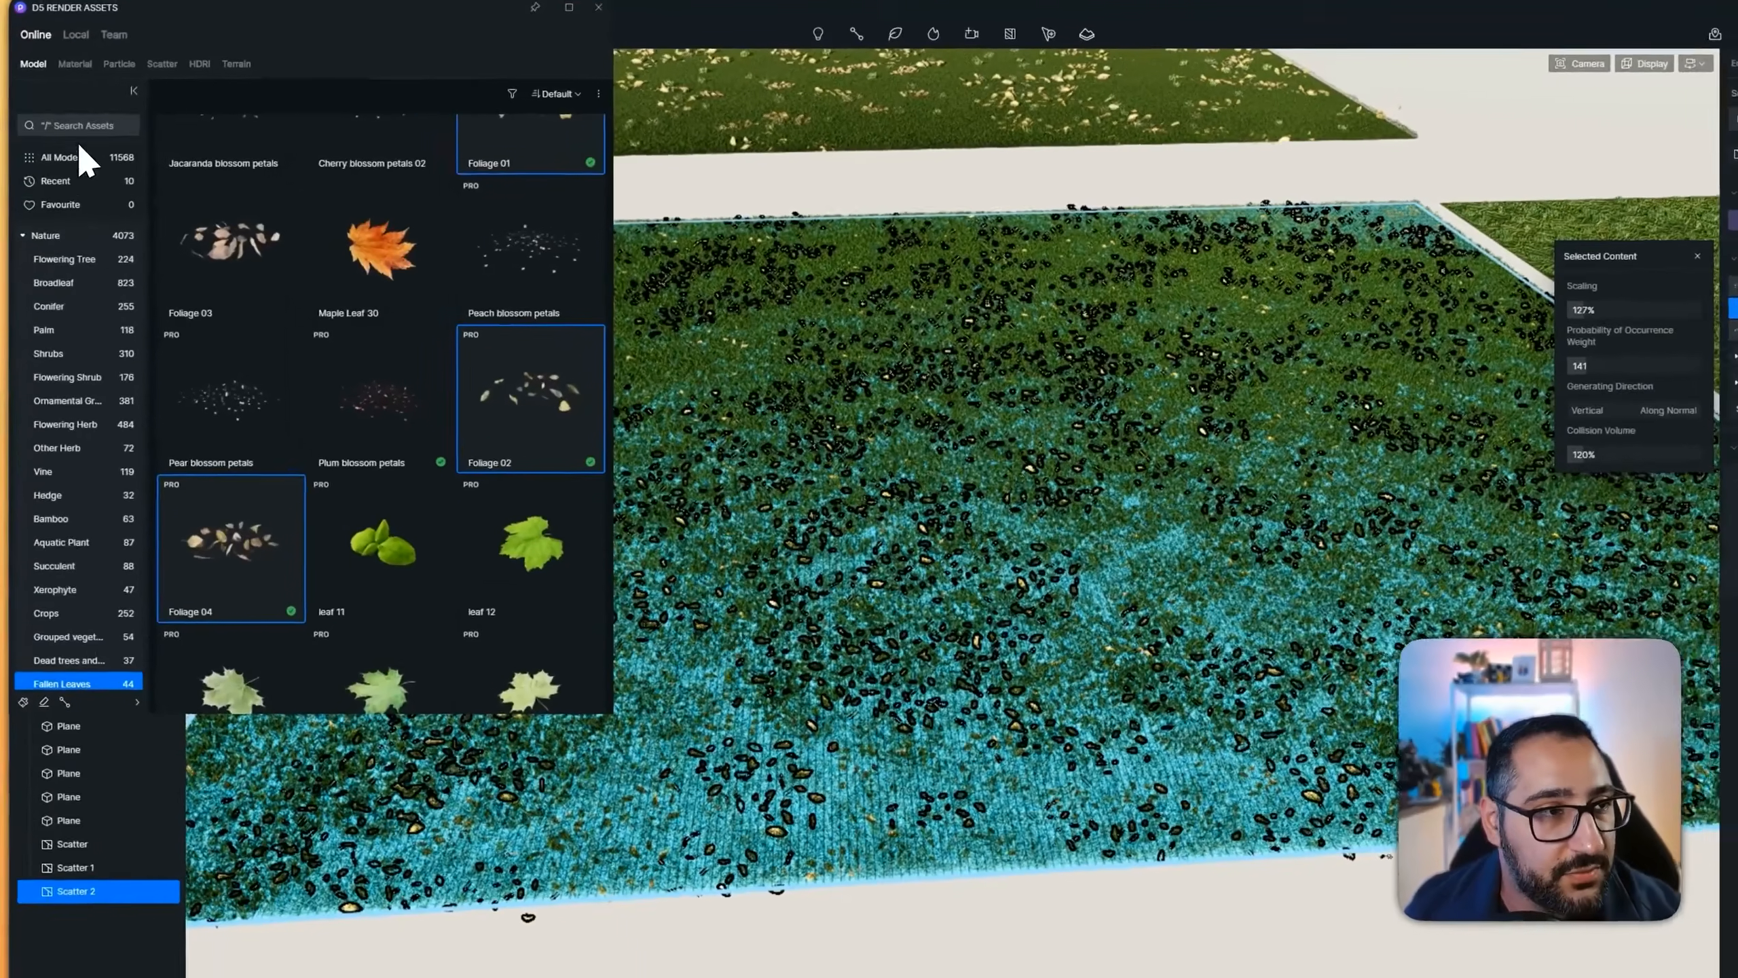
{"action": "left_click", "coordinate": [82, 124]}
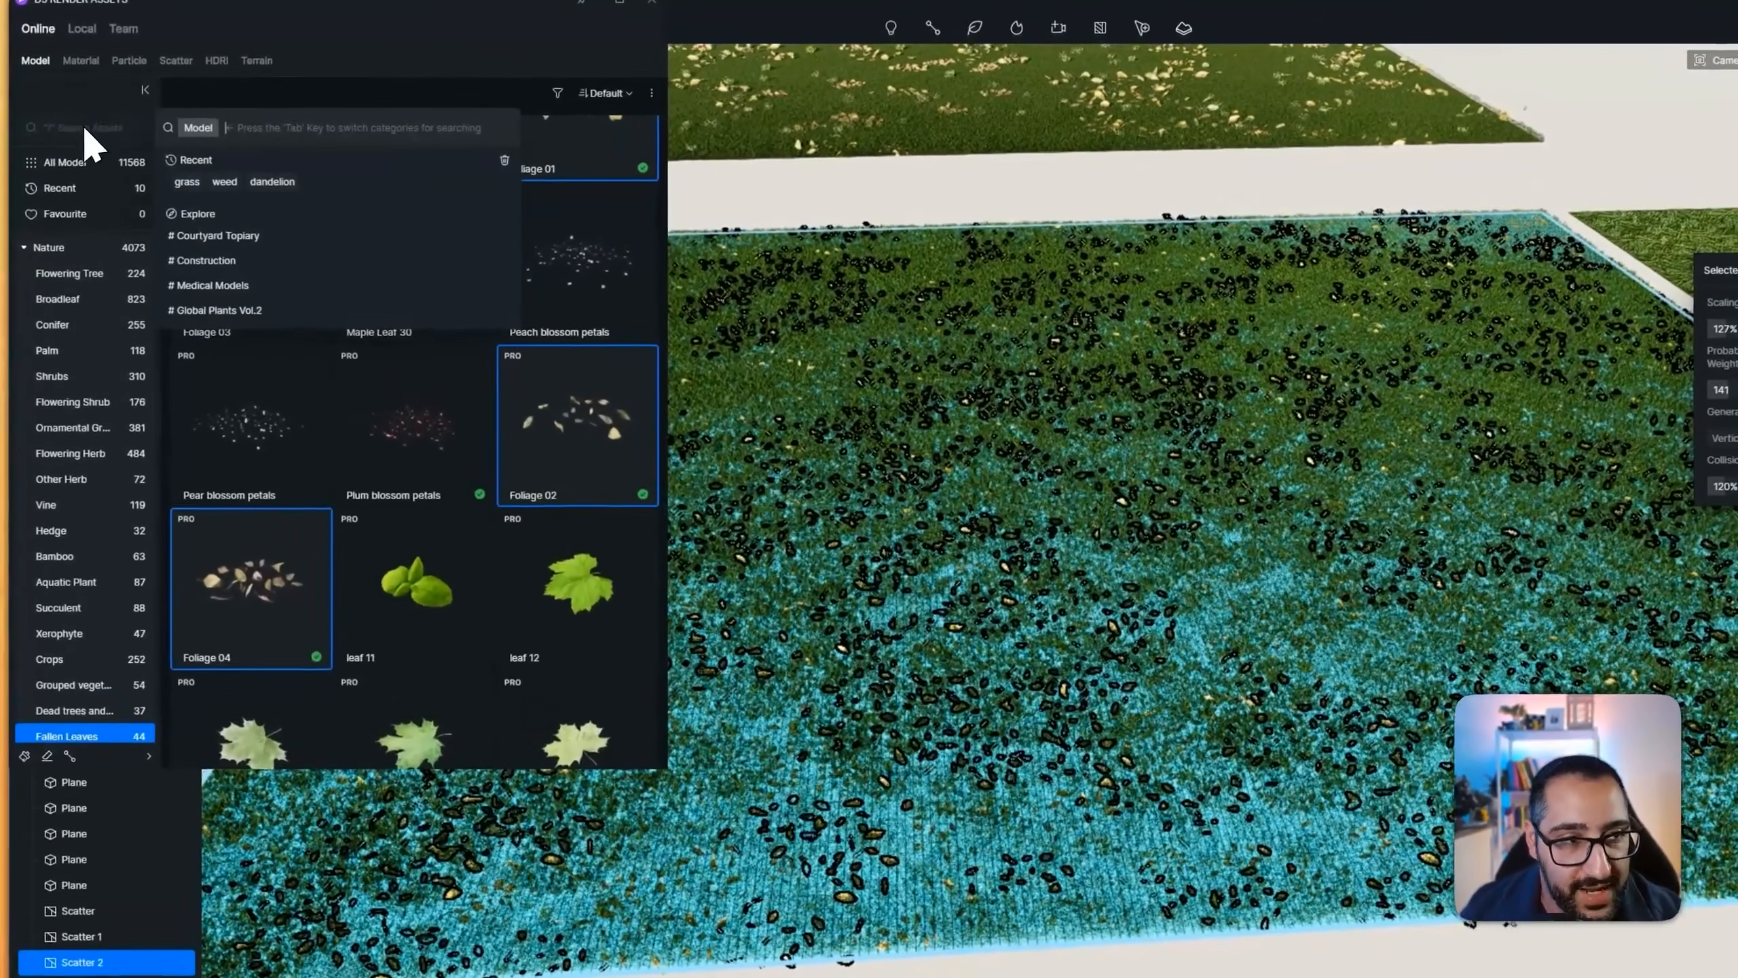
{"action": "type", "text": "gra"}
{"action": "type", "text": "ss"}
{"action": "key", "text": "Return"}
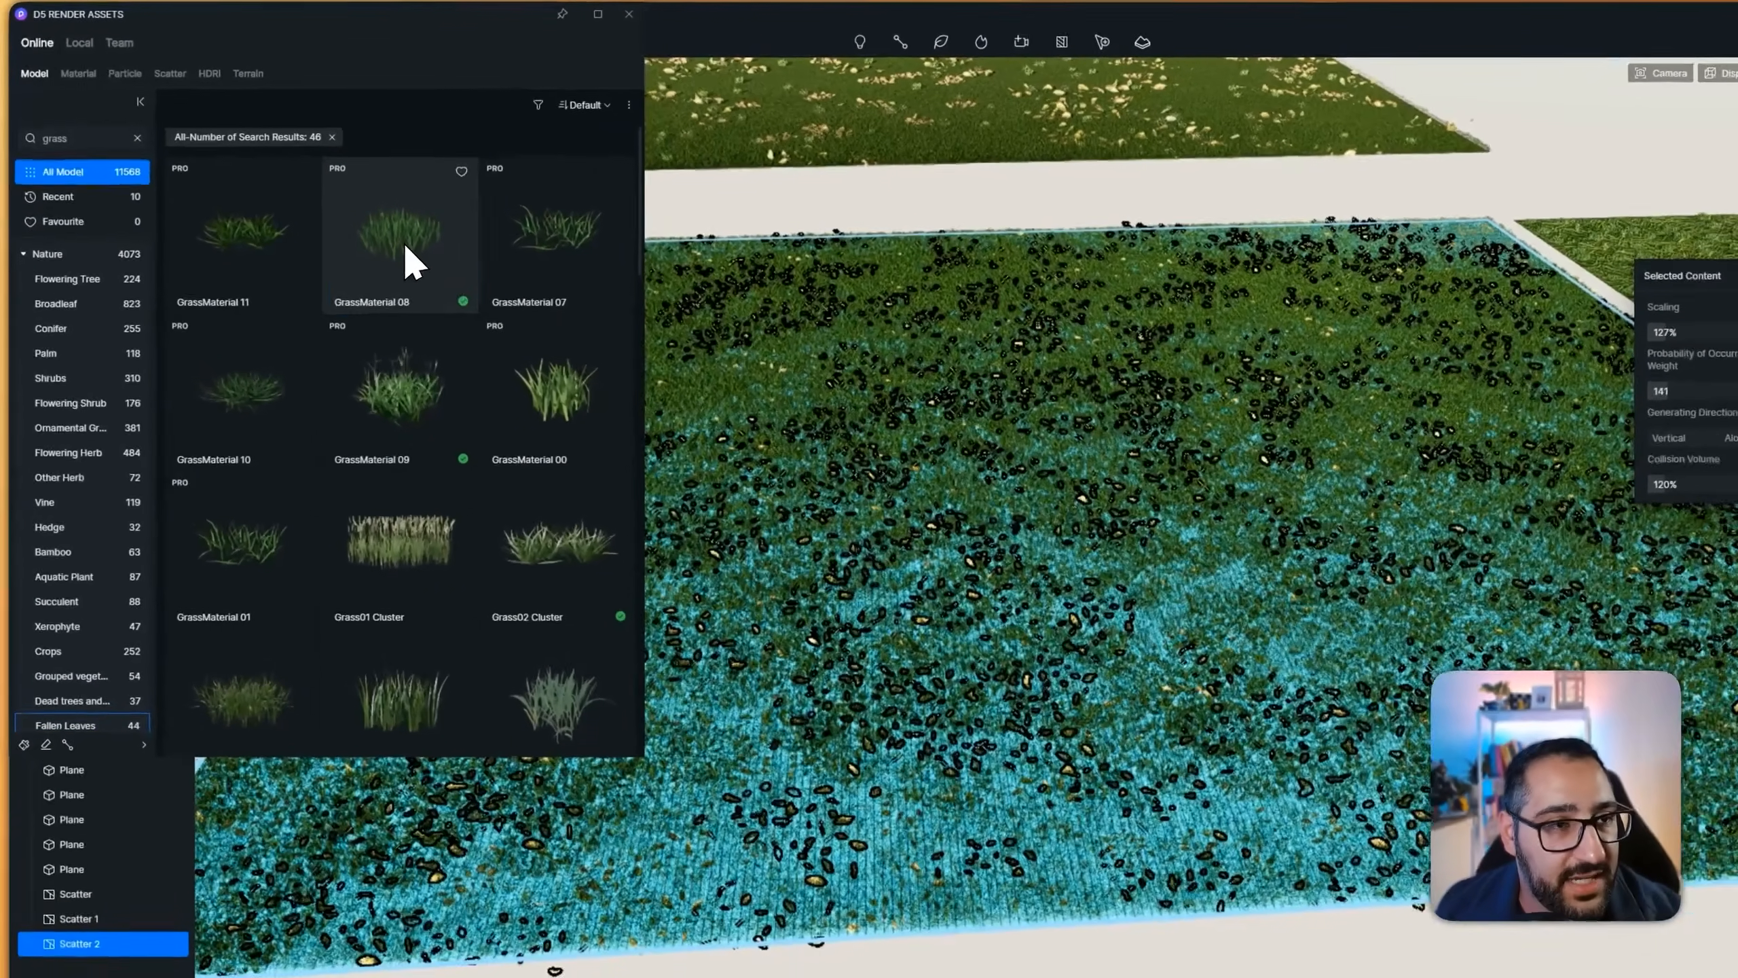
Add GrassMaterial 08, Grass02 Cluster, Grass50 and Grass65 to the scatter's content
{"action": "left_click", "coordinate": [373, 230]}
{"action": "scroll", "coordinate": [445, 342], "scroll_direction": "down", "scroll_amount": 2}
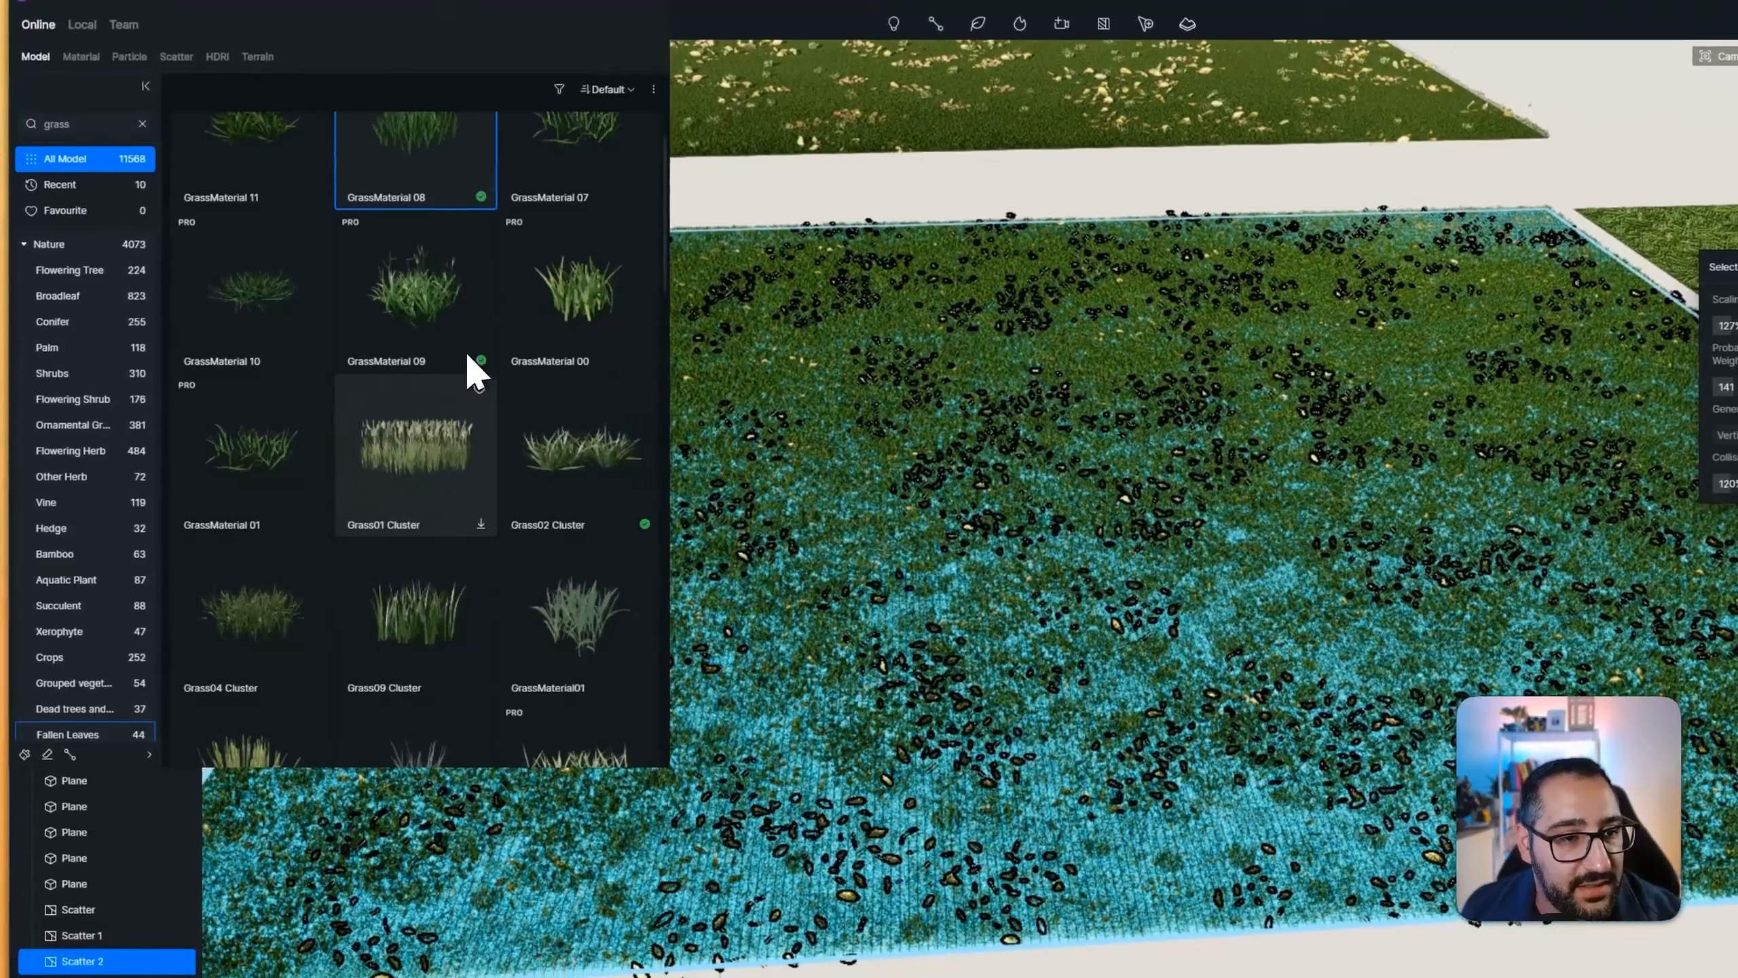
{"action": "left_click", "coordinate": [537, 455]}
{"action": "scroll", "coordinate": [519, 538], "scroll_direction": "down", "scroll_amount": 6}
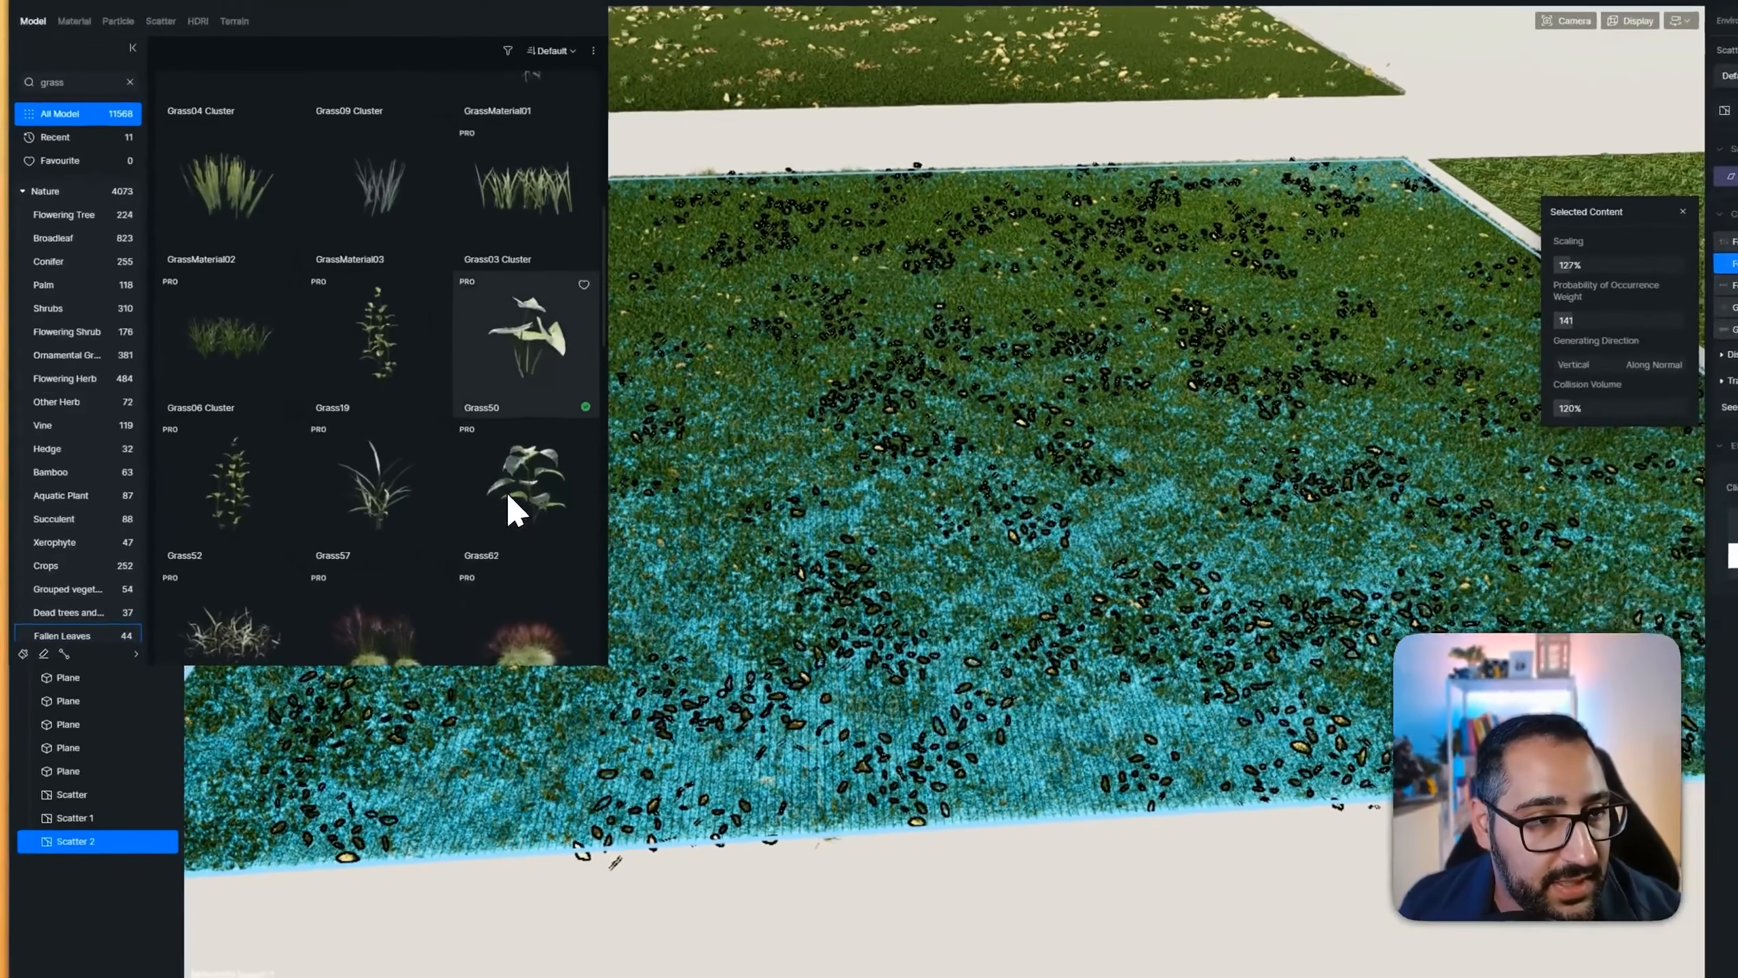
{"action": "left_click", "coordinate": [580, 404]}
{"action": "scroll", "coordinate": [561, 411], "scroll_direction": "down", "scroll_amount": 4}
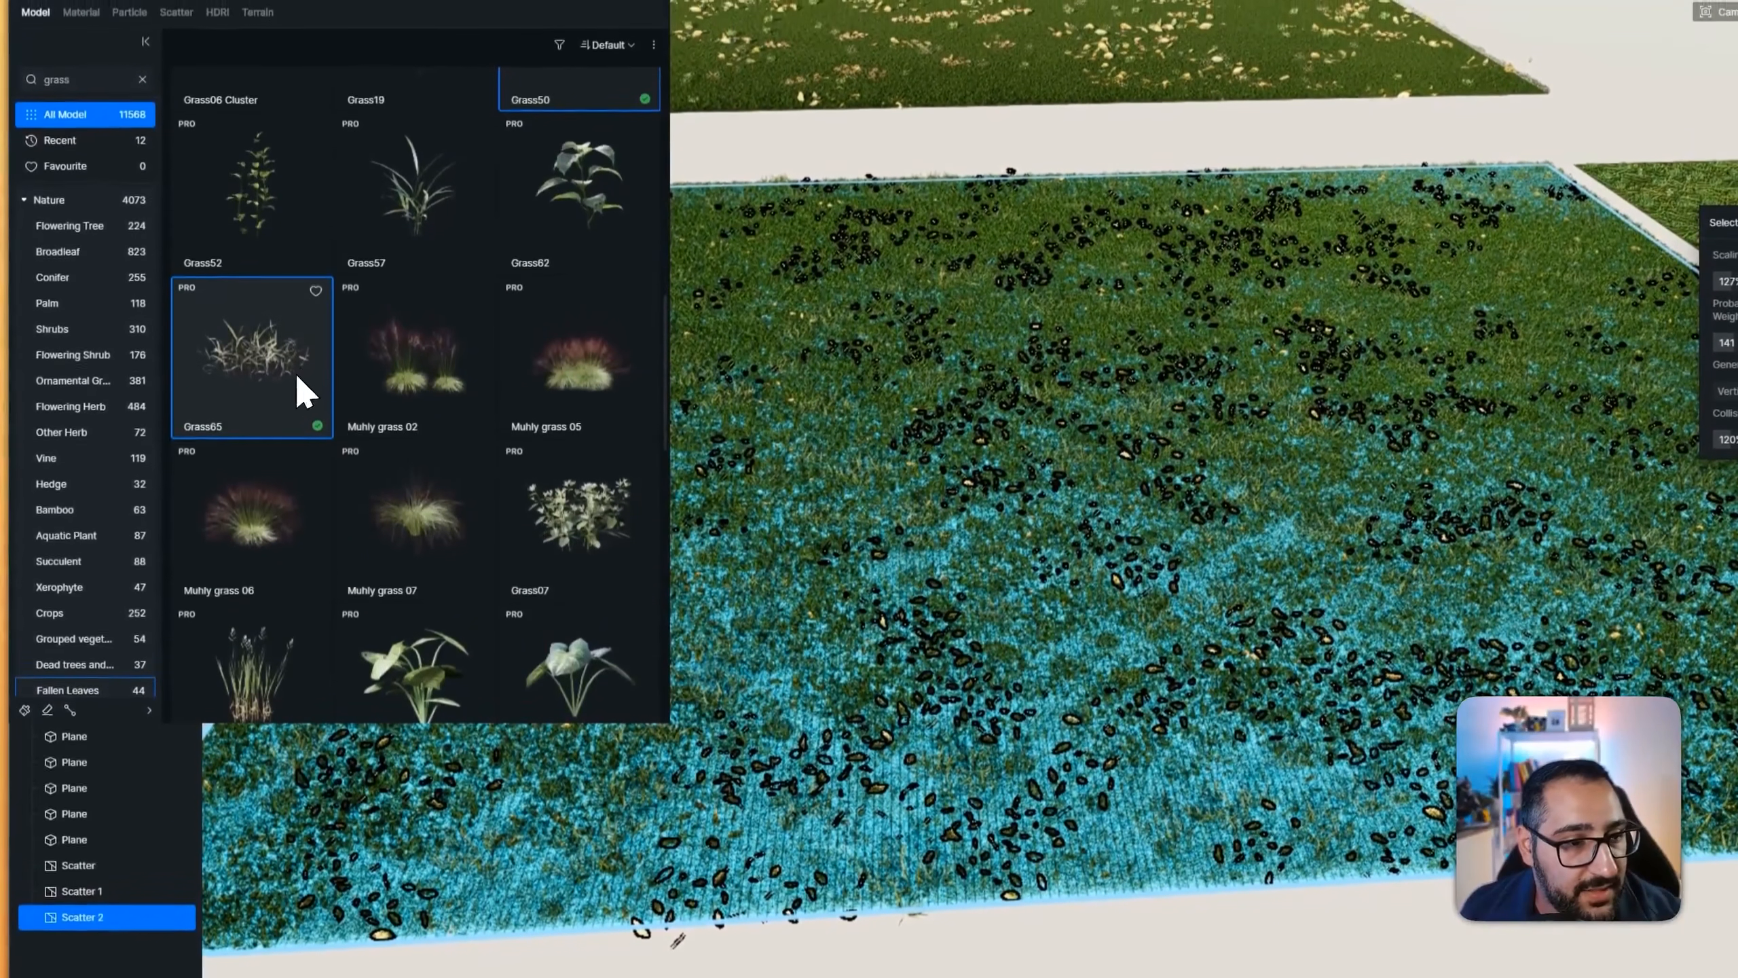
{"action": "left_click", "coordinate": [311, 347]}
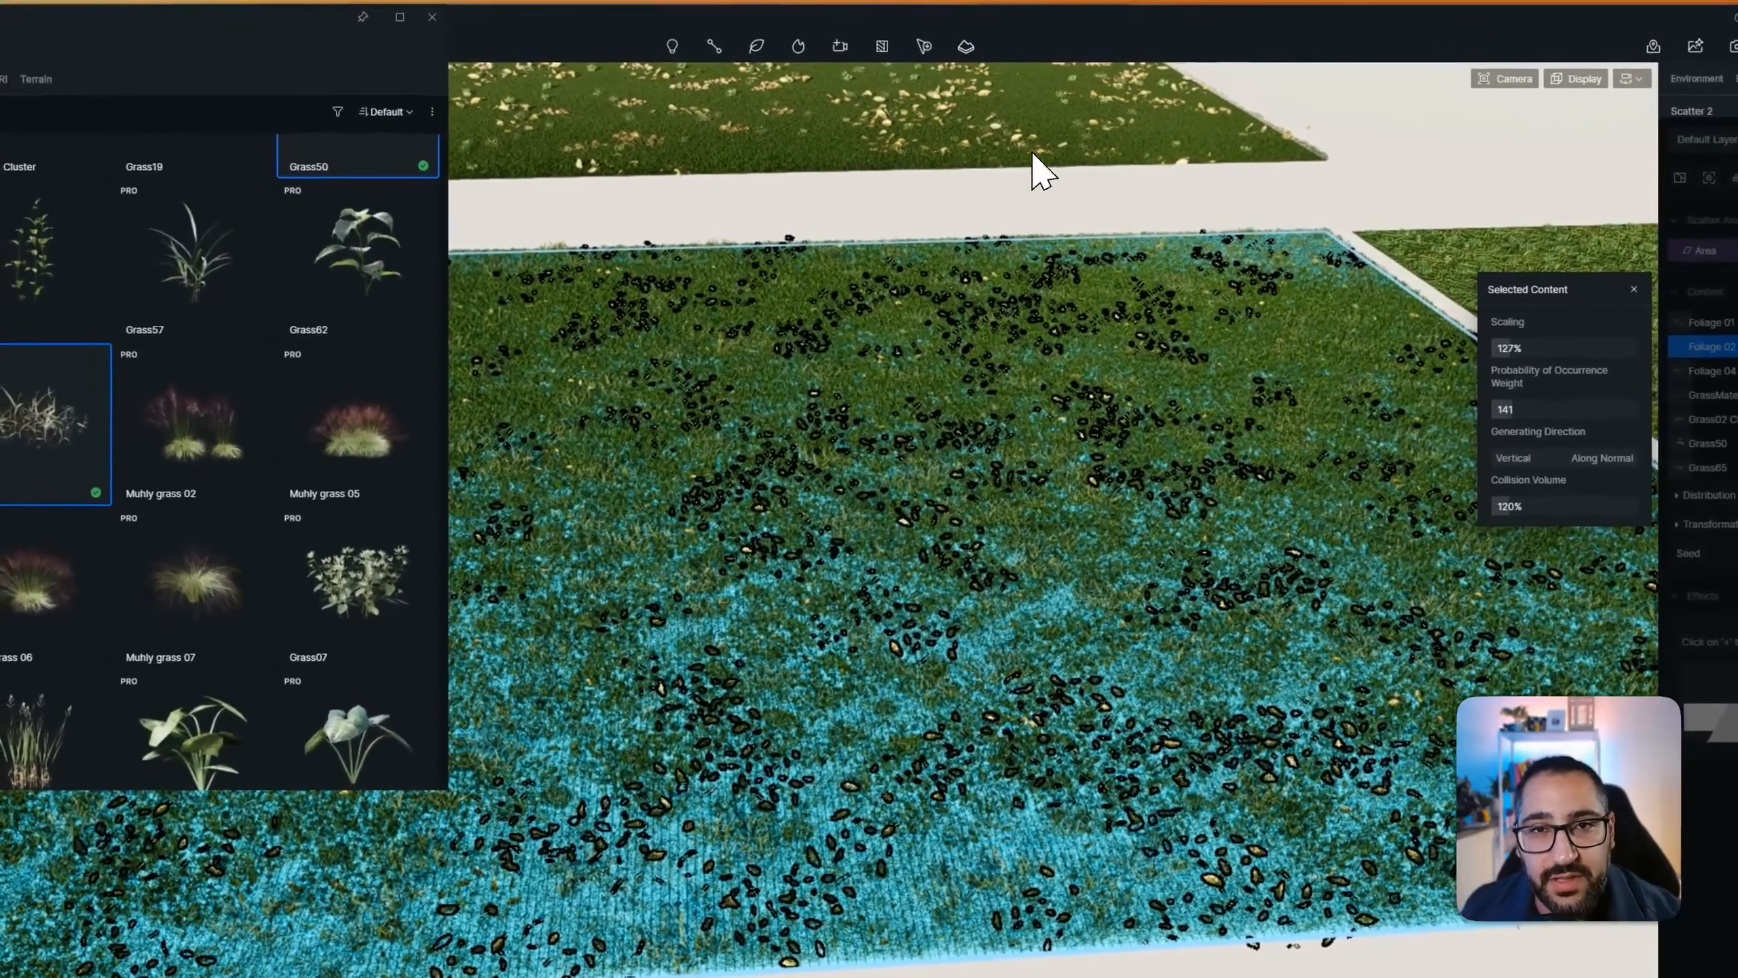
Set the scaling of Grass50 in the scatter to 56% and its occurrence weight to about 34
{"action": "key", "text": "Escape"}
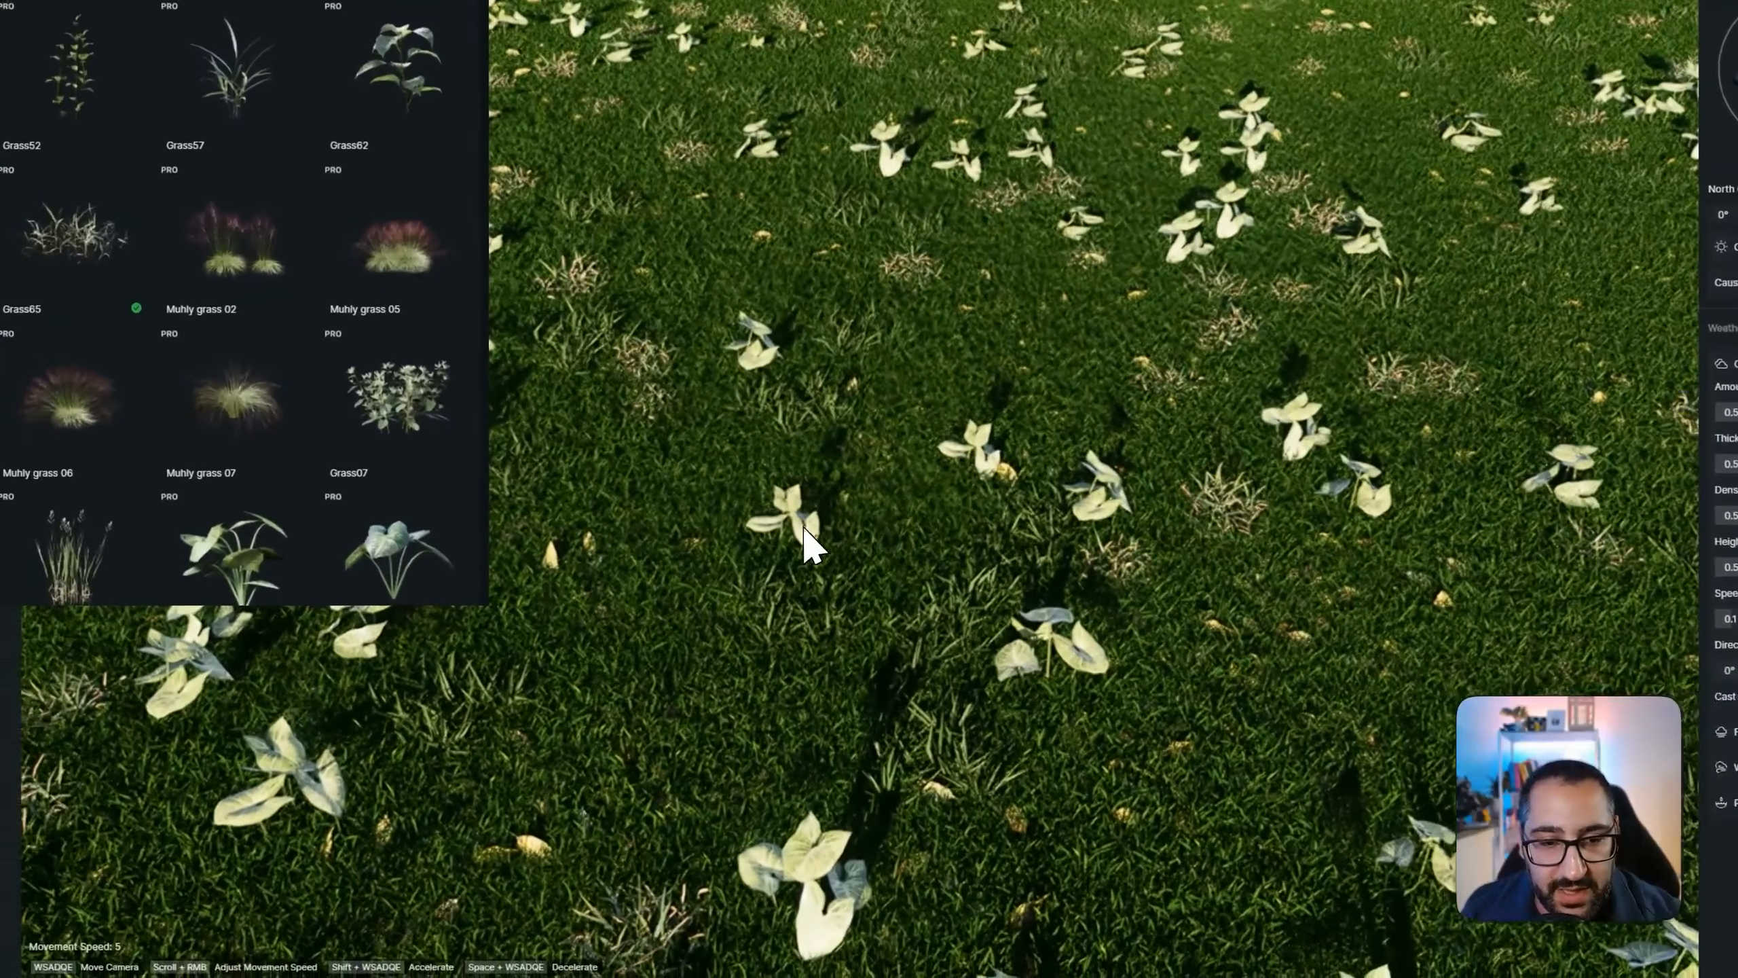
{"action": "left_click", "coordinate": [661, 622]}
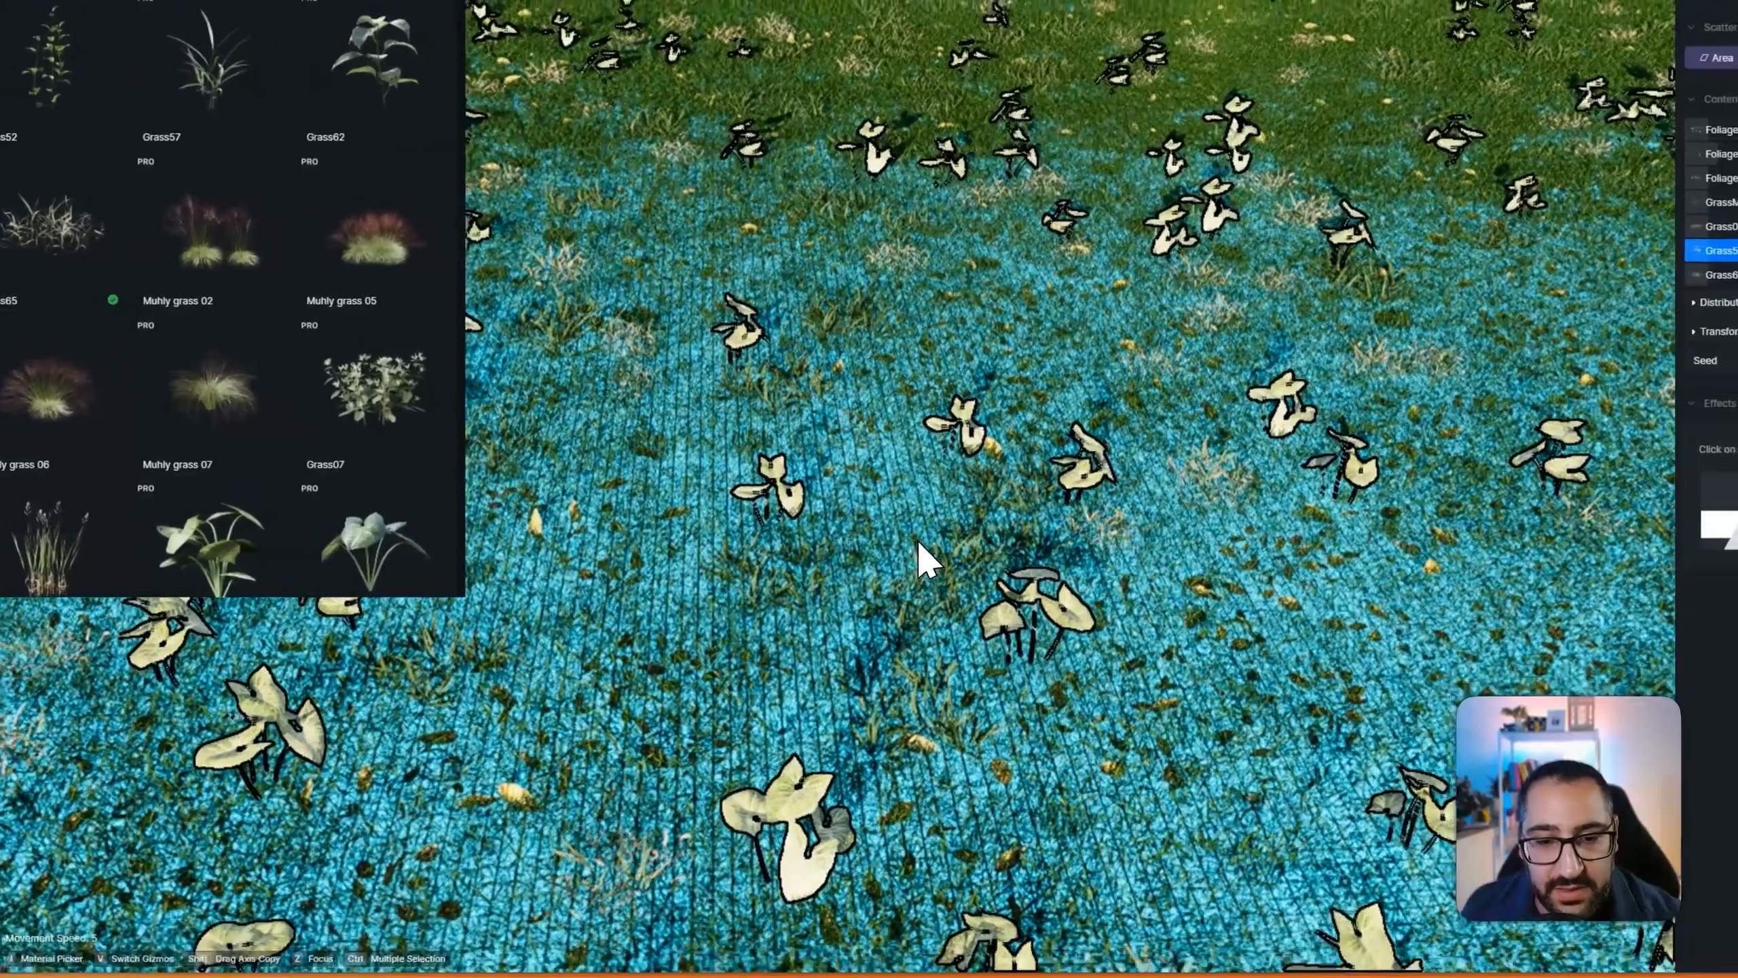
{"action": "right_click_drag", "start_coordinate": [918, 541], "coordinate": [899, 393]}
{"action": "scroll", "coordinate": [896, 370], "scroll_direction": "up", "scroll_amount": 3}
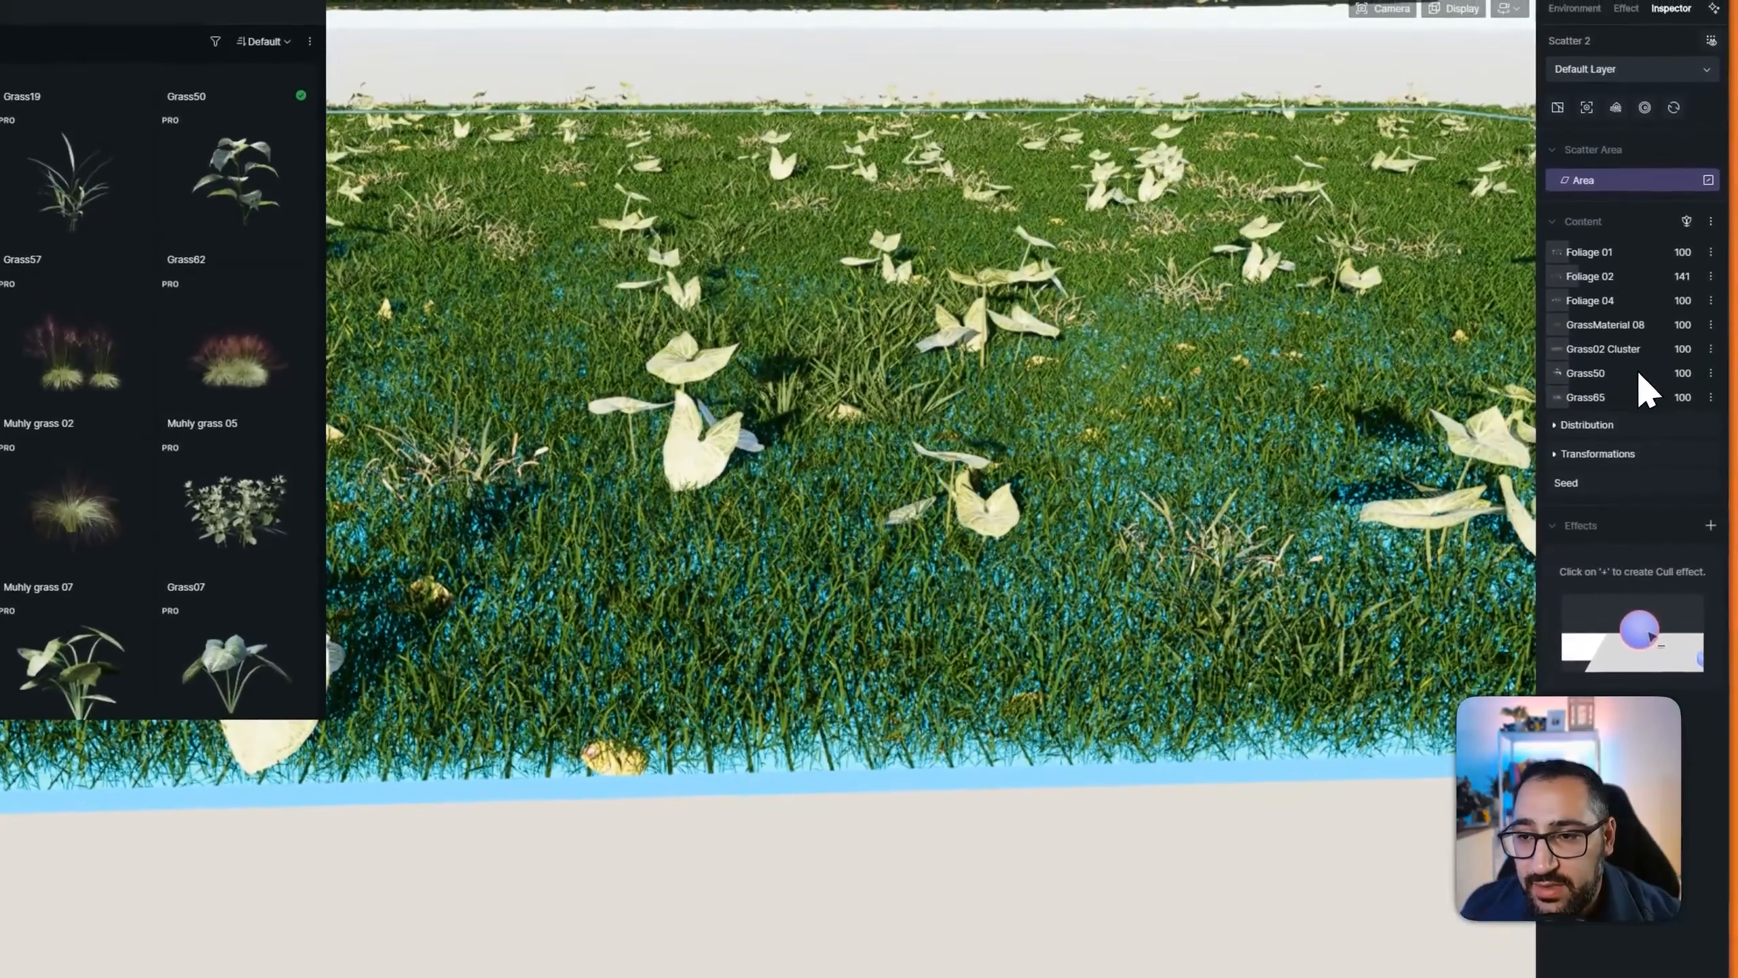
{"action": "left_click", "coordinate": [1639, 370]}
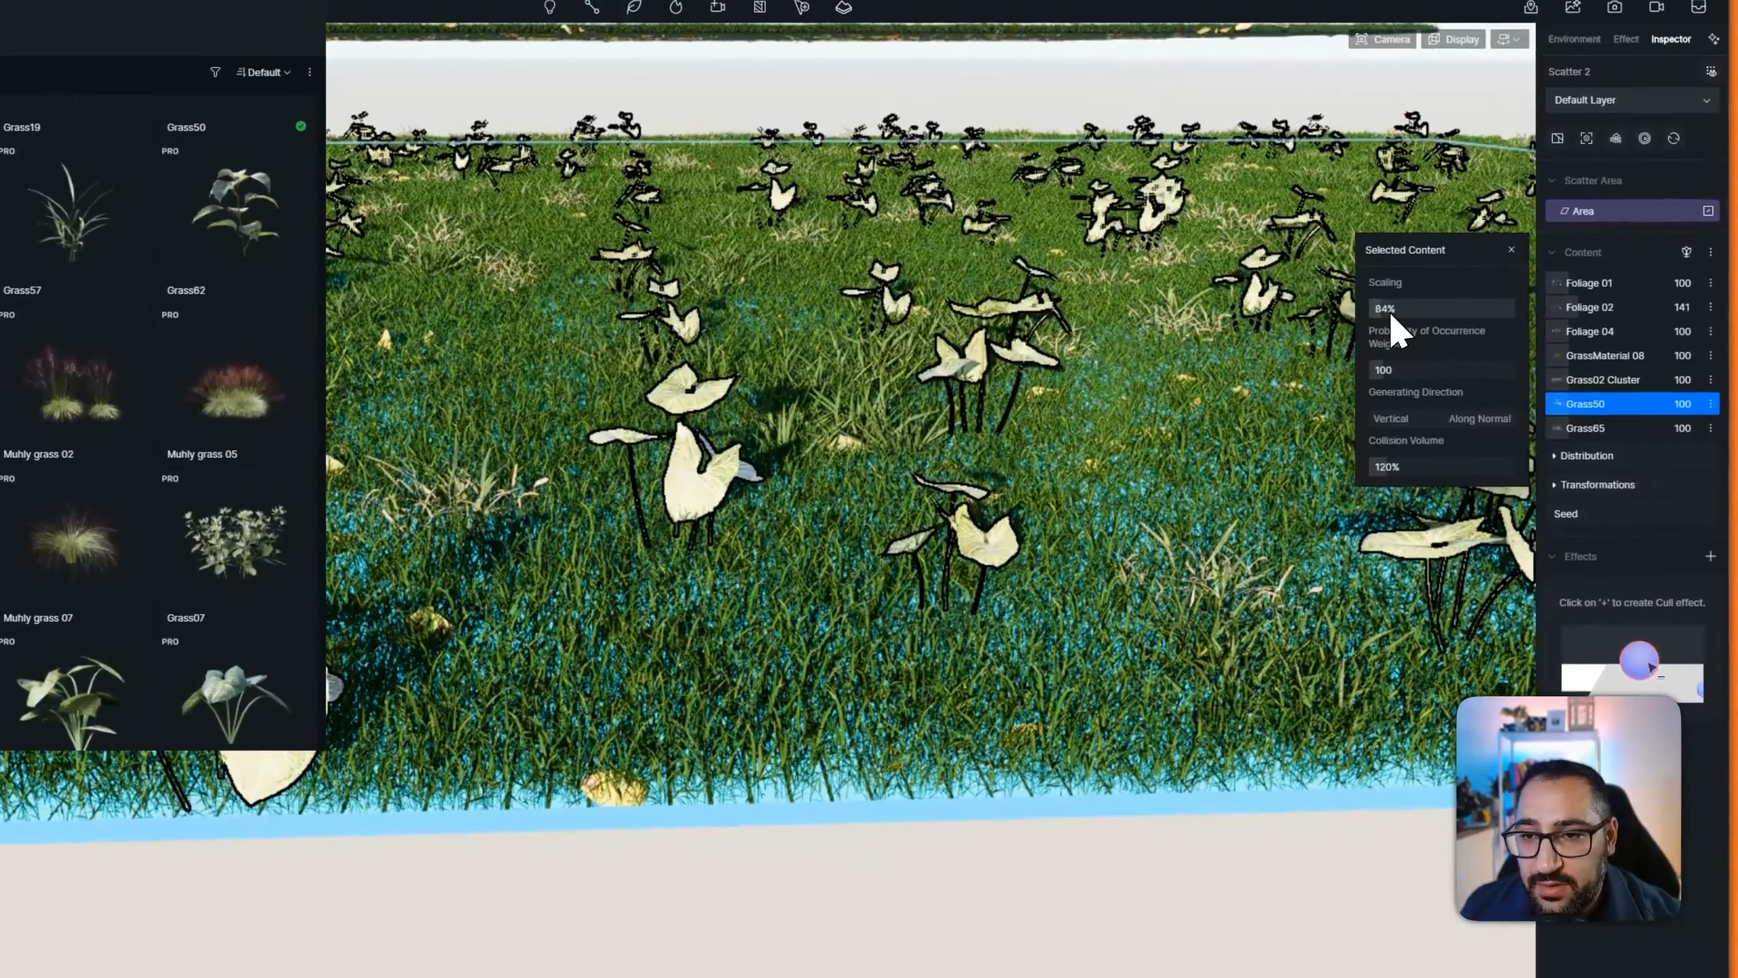
{"action": "left_click_drag", "start_coordinate": [1391, 314], "coordinate": [1382, 370]}
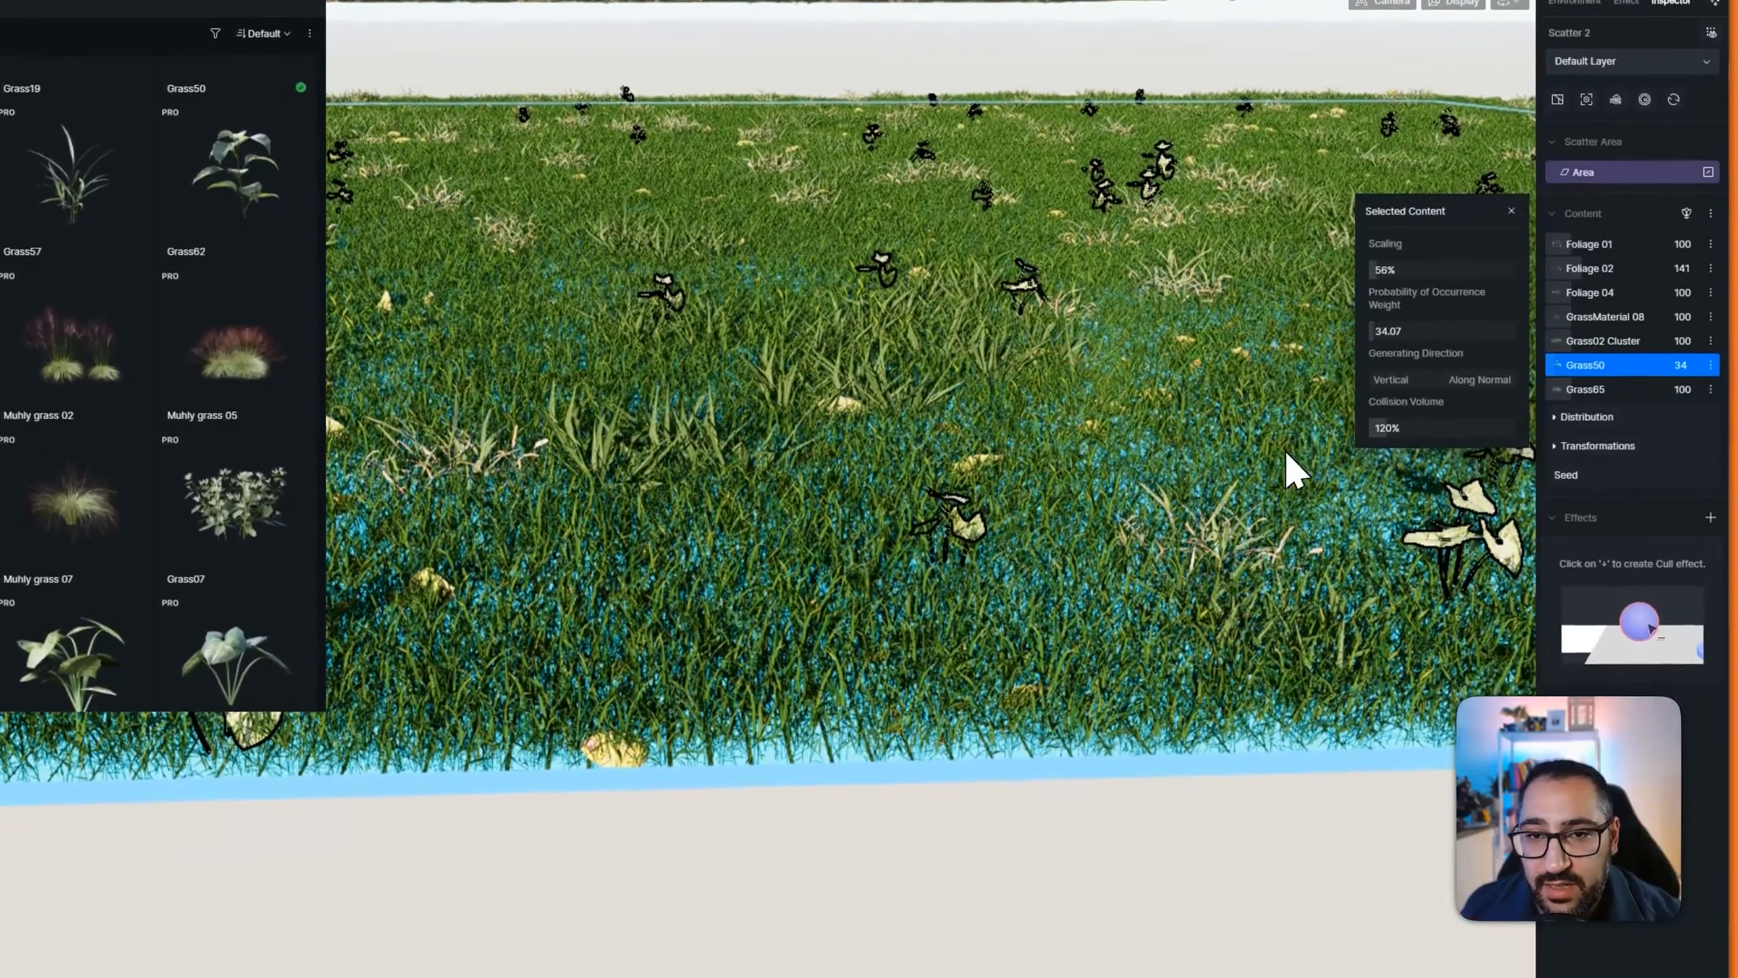
{"action": "left_click", "coordinate": [1189, 863]}
{"action": "right_click_drag", "start_coordinate": [1187, 863], "coordinate": [1136, 694]}
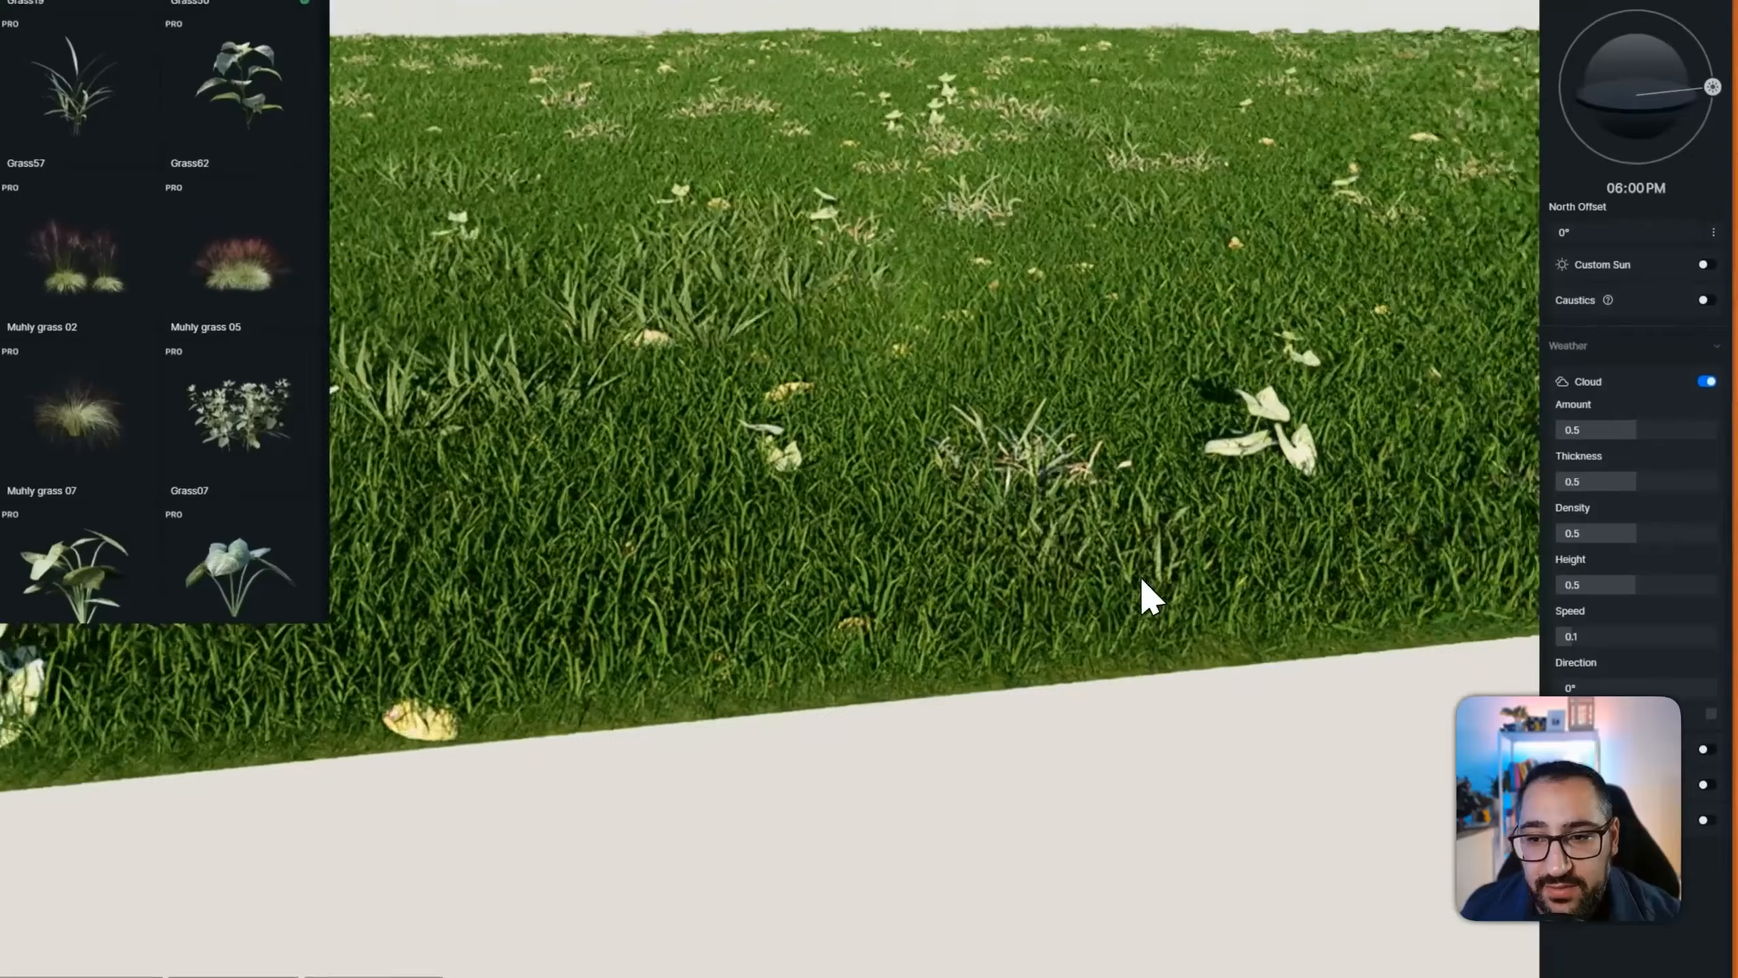
{"action": "right_click_drag", "start_coordinate": [1142, 579], "coordinate": [1036, 553]}
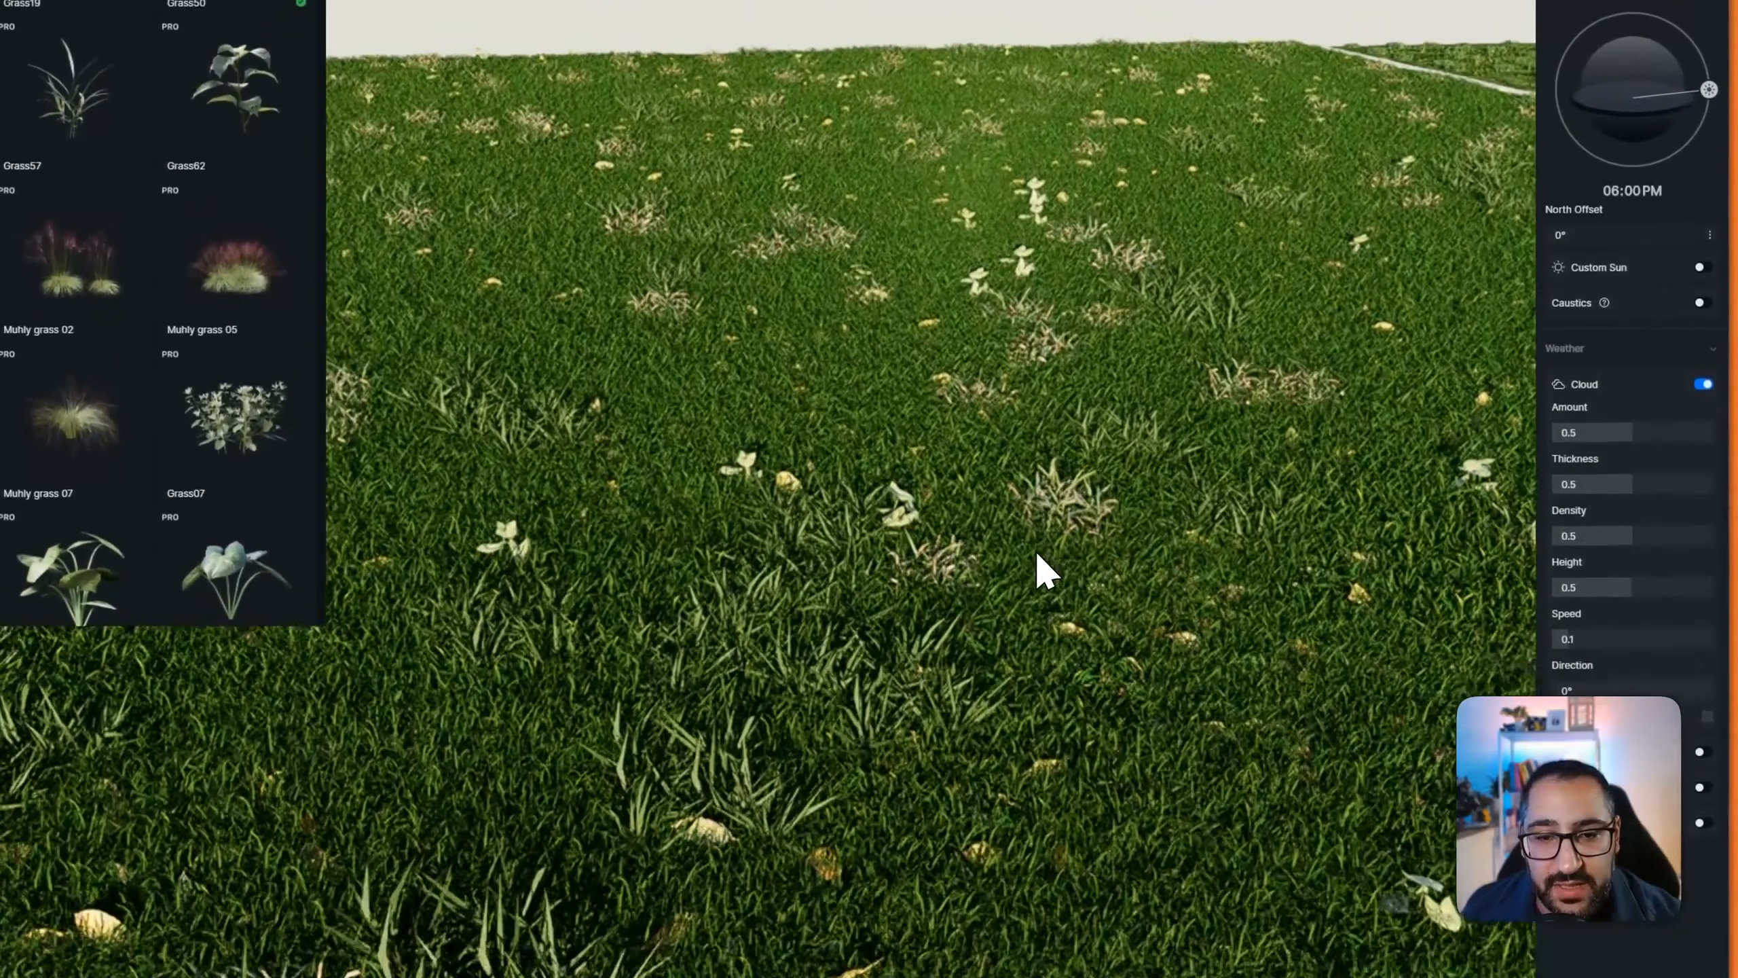
Set the scaling of Grass65 in the scatter to 78% and its occurrence weight to about 67
{"action": "key", "text": "q"}
{"action": "left_click", "coordinate": [1061, 460]}
{"action": "key", "text": "Escape"}
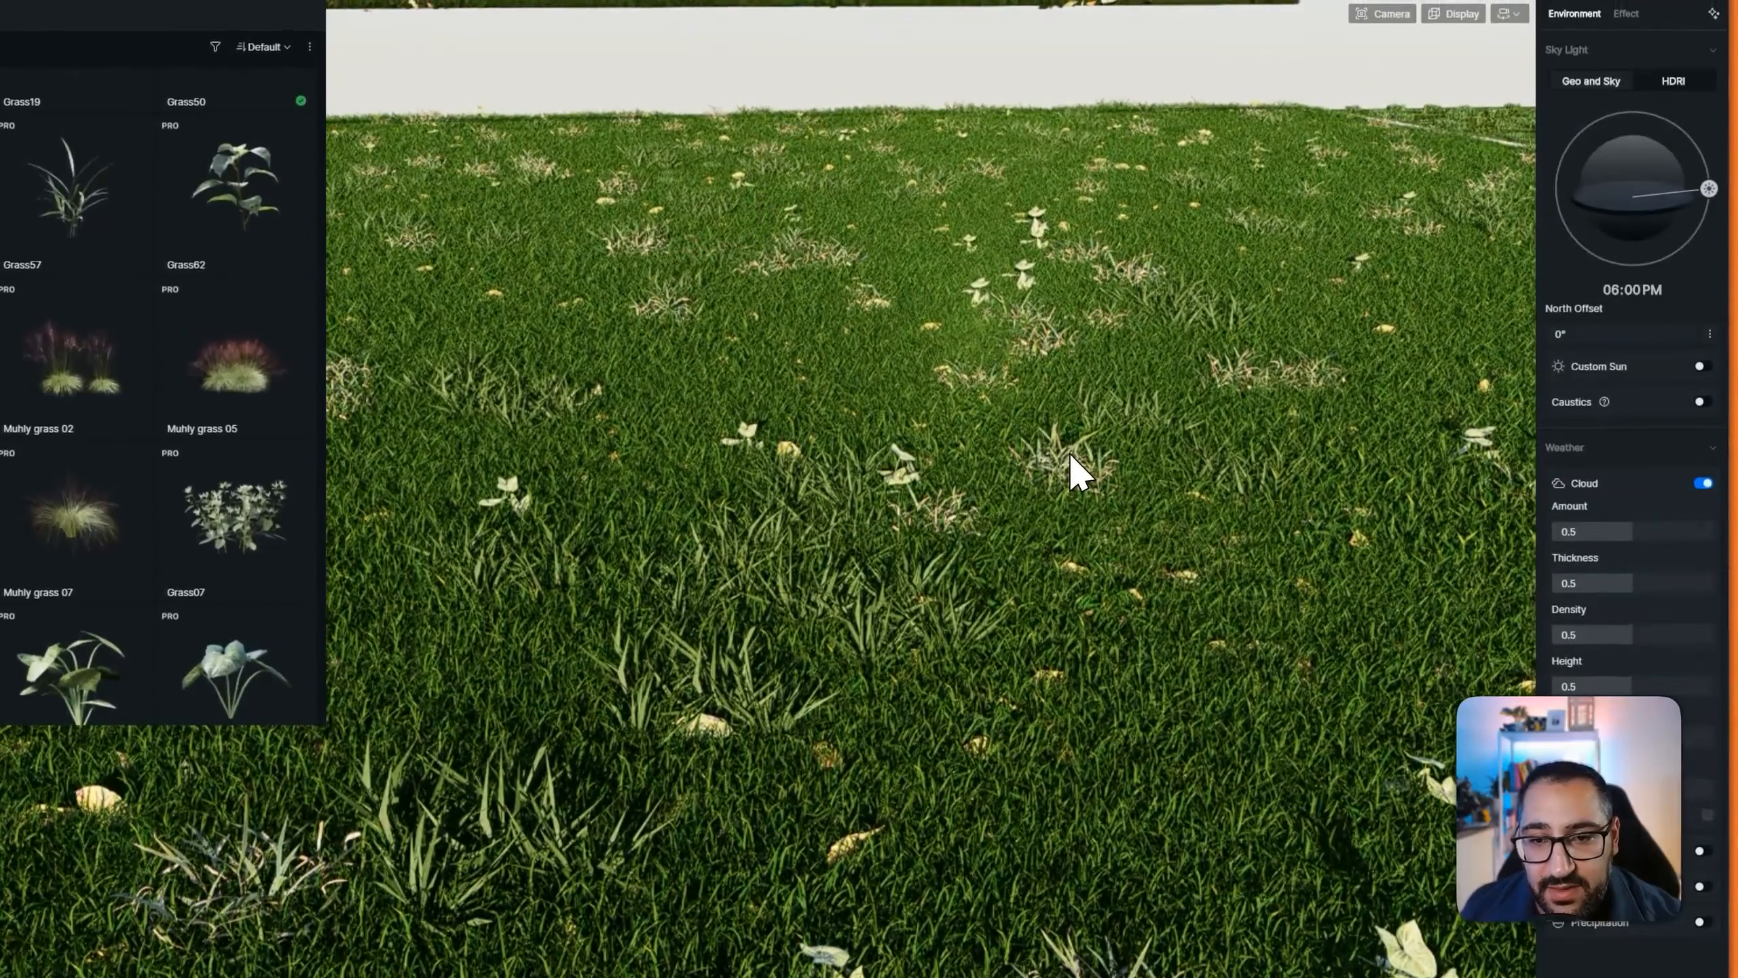
{"action": "left_click", "coordinate": [1071, 456]}
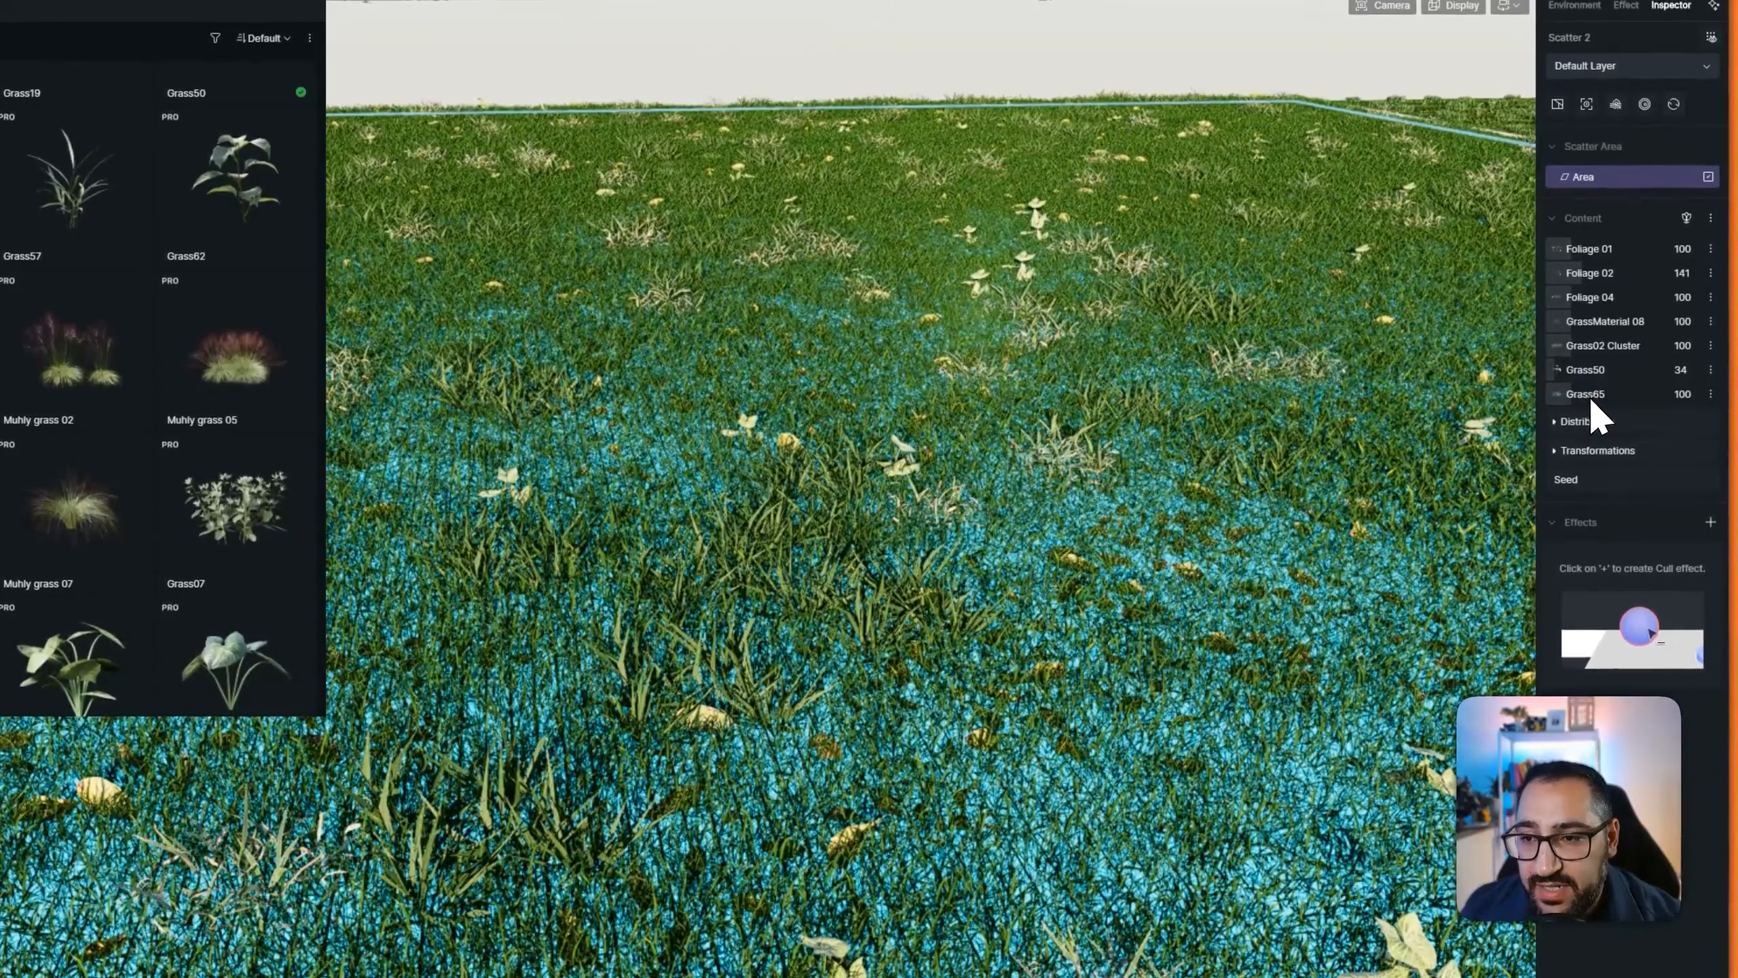
{"action": "left_click", "coordinate": [1585, 397]}
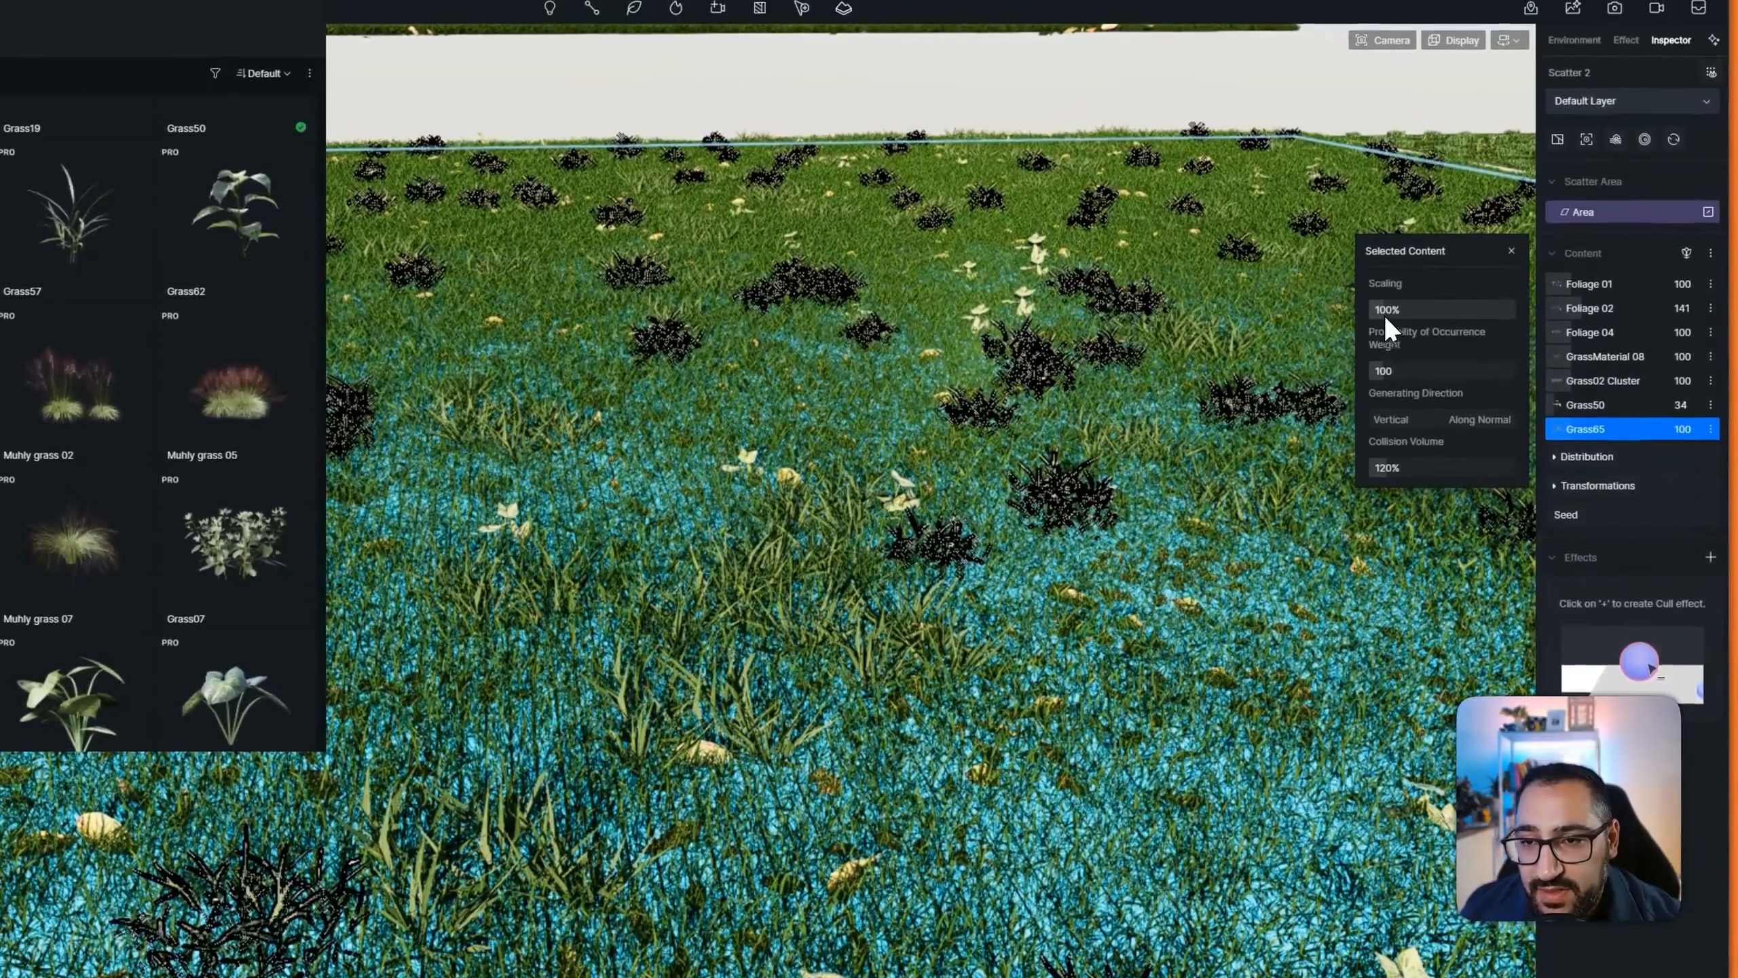
{"action": "left_click_drag", "start_coordinate": [1385, 316], "coordinate": [1382, 315]}
{"action": "left_click_drag", "start_coordinate": [1393, 378], "coordinate": [1389, 378]}
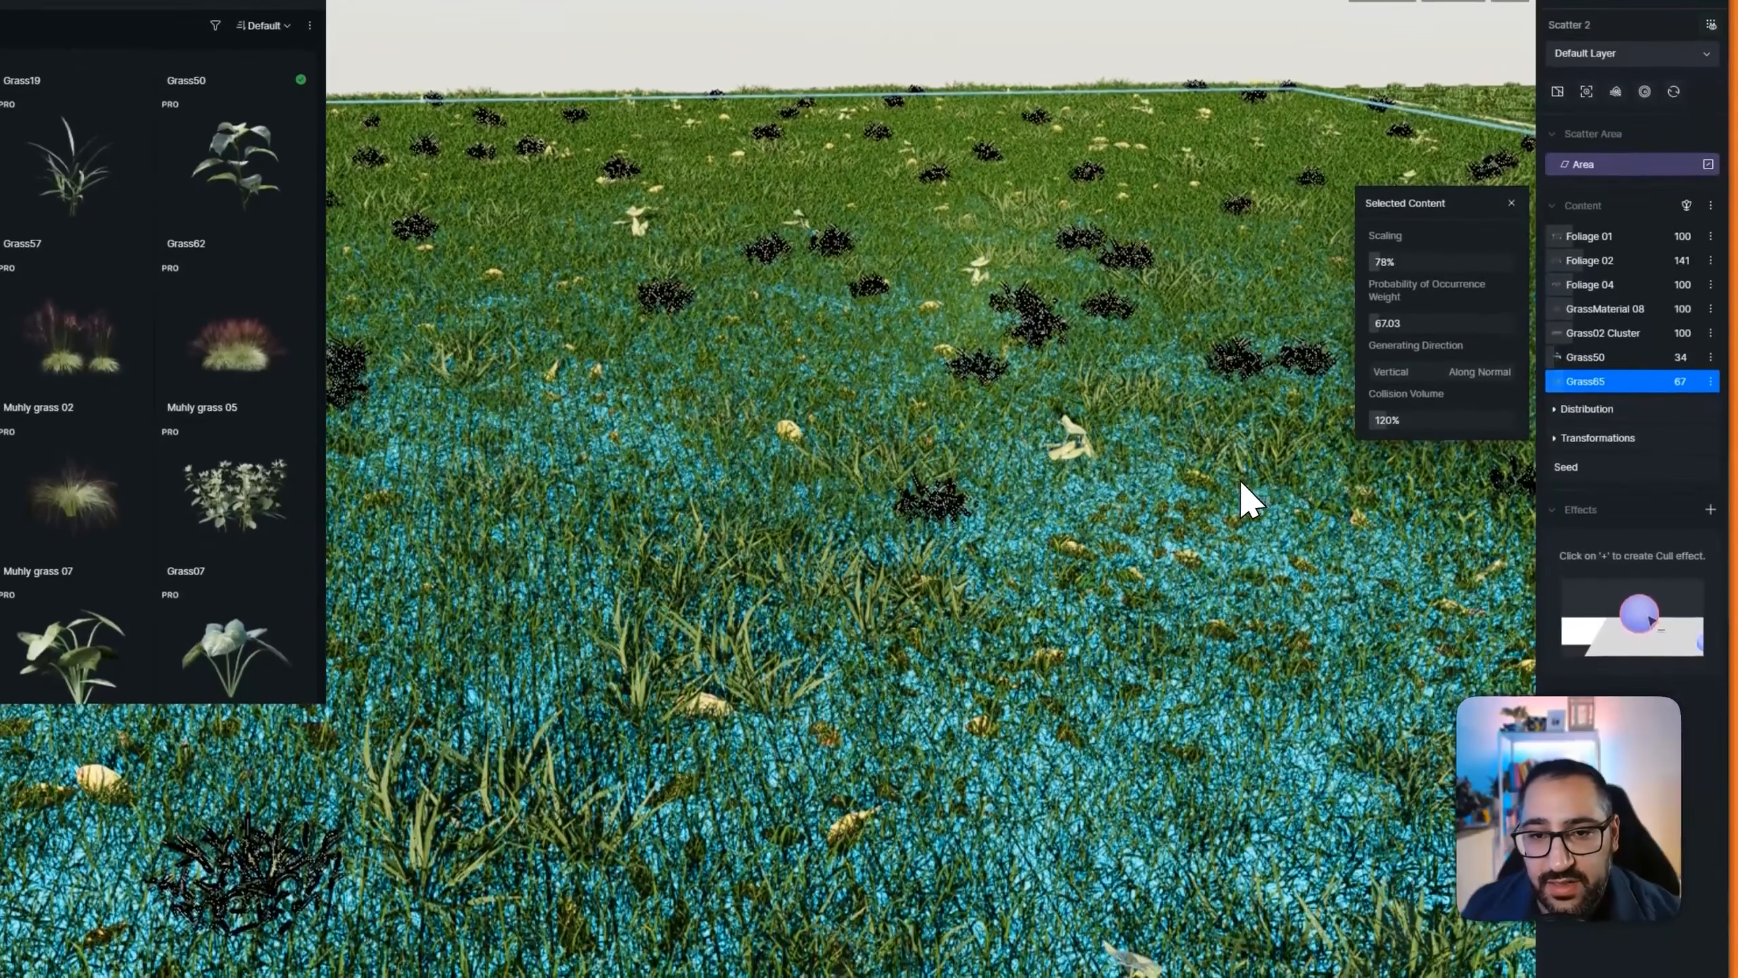
Deselect the scatter, close the model library and inspect the mixed grass up close
{"action": "key", "text": "Escape"}
{"action": "scroll", "coordinate": [1171, 411], "scroll_direction": "down", "scroll_amount": 6}
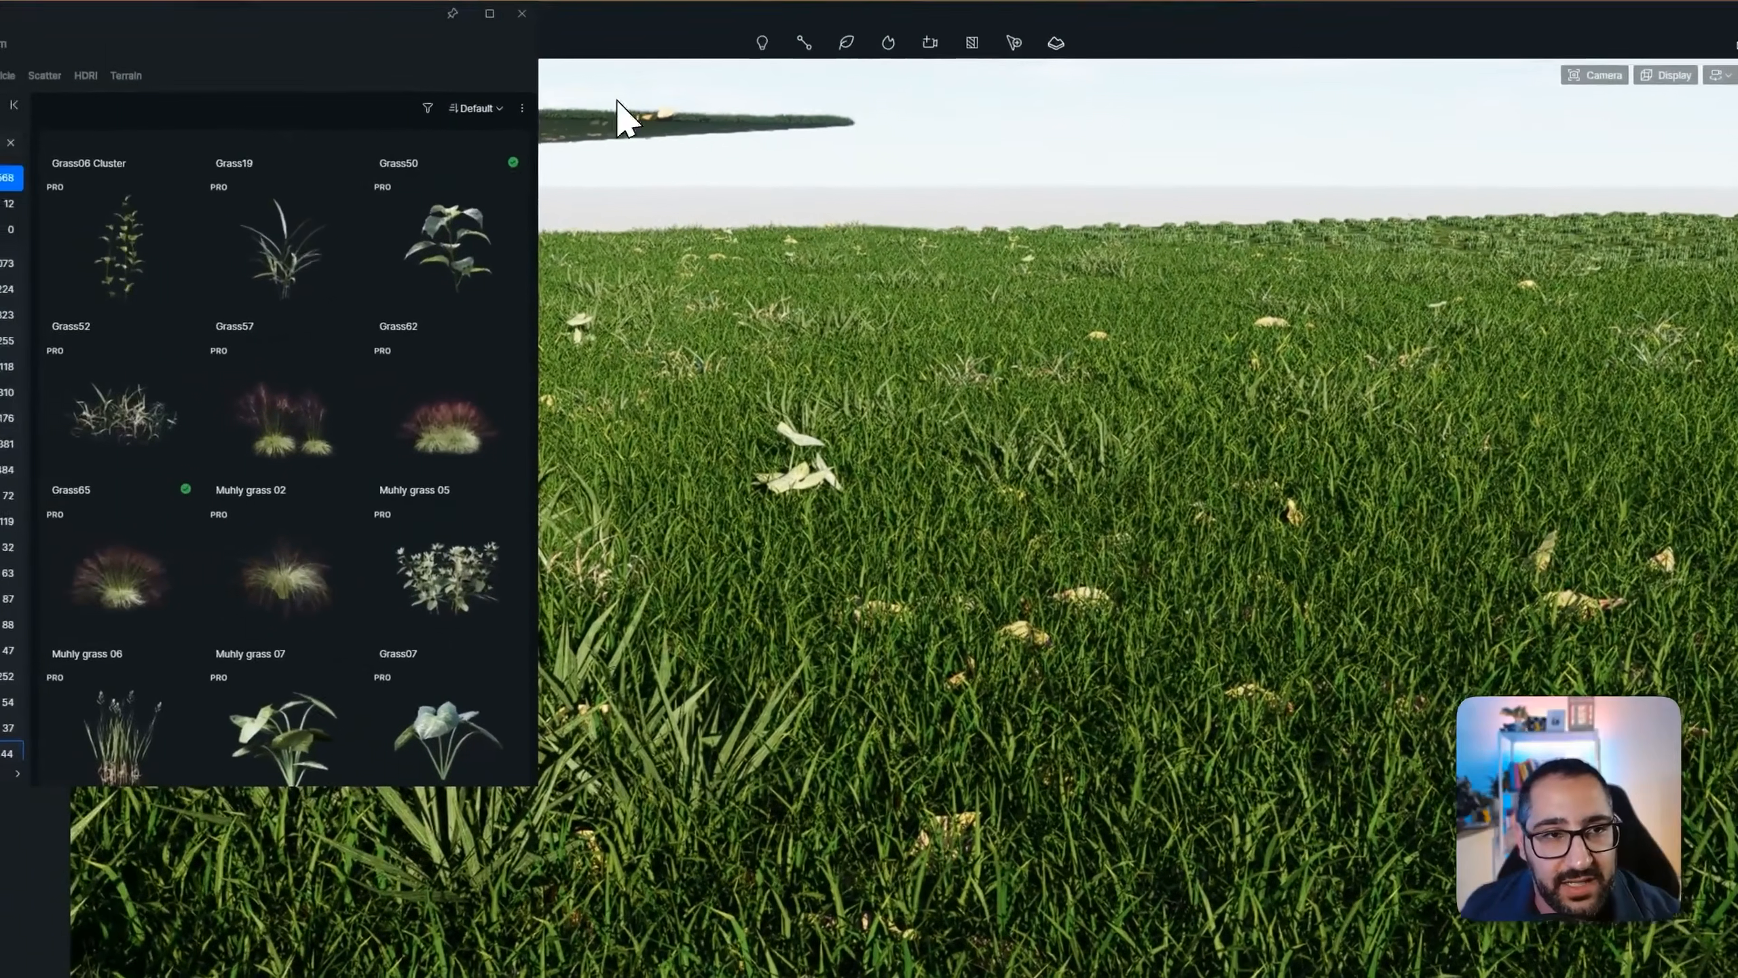
{"action": "left_click", "coordinate": [522, 14]}
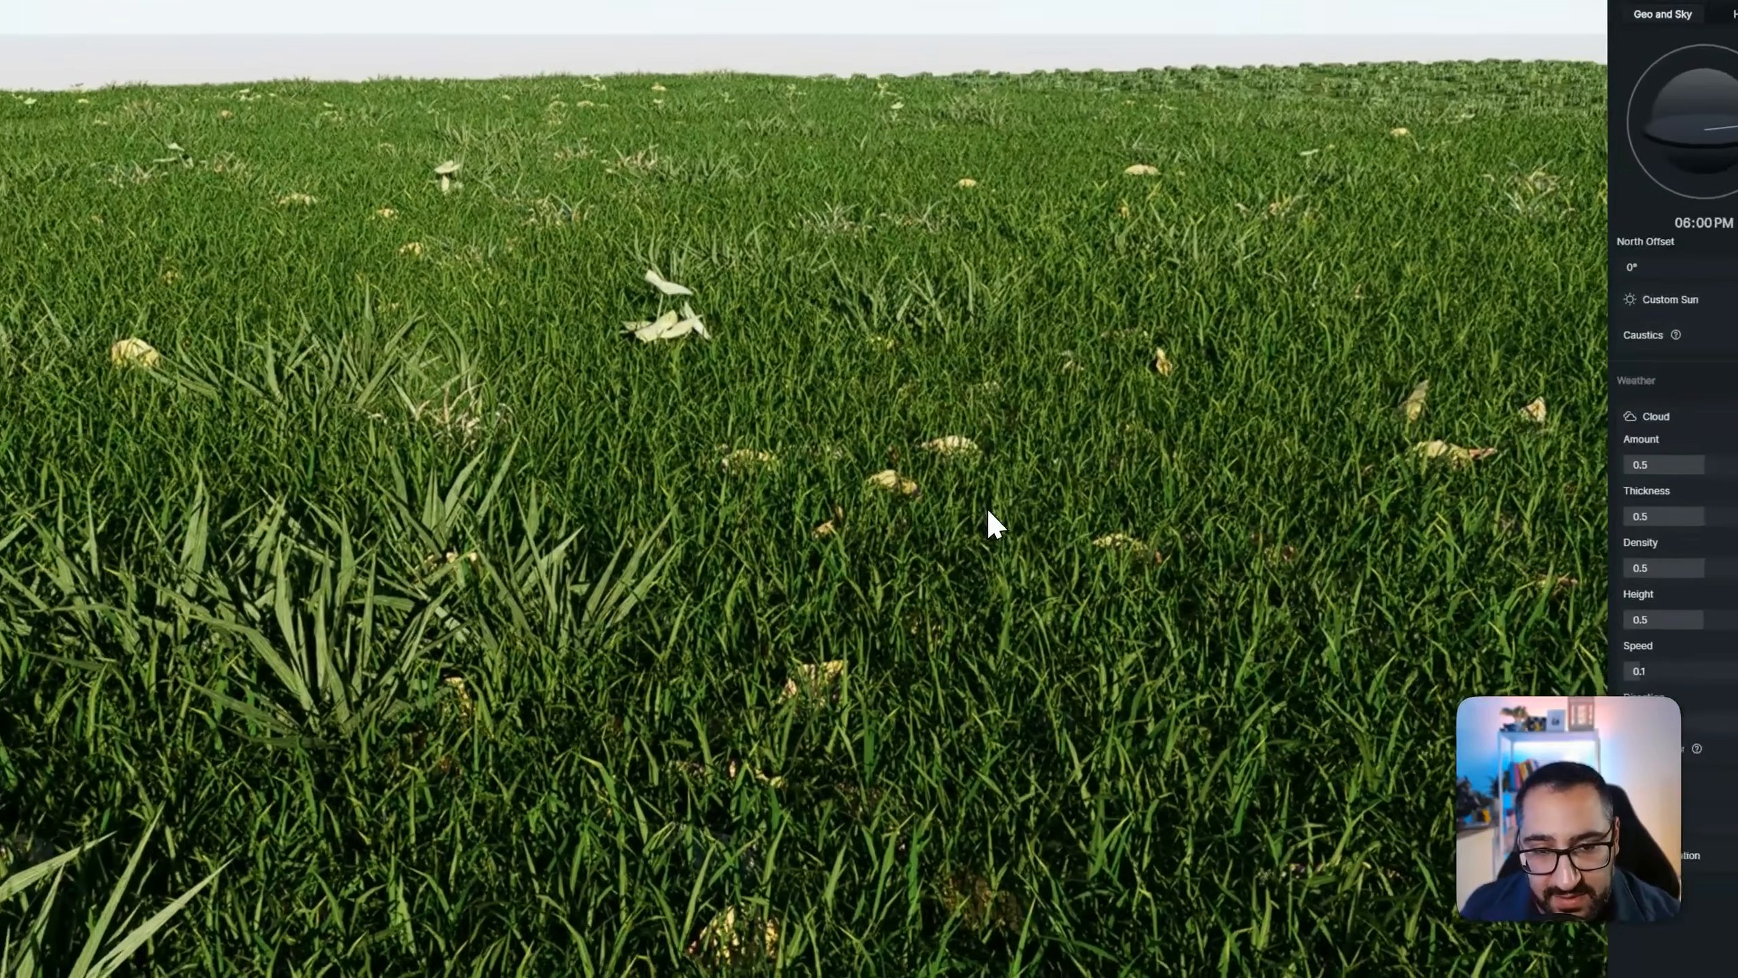
{"action": "right_click_drag", "start_coordinate": [1122, 661], "coordinate": [773, 691]}
{"action": "right_click_drag", "start_coordinate": [778, 519], "coordinate": [855, 555]}
{"action": "key", "text": "s"}
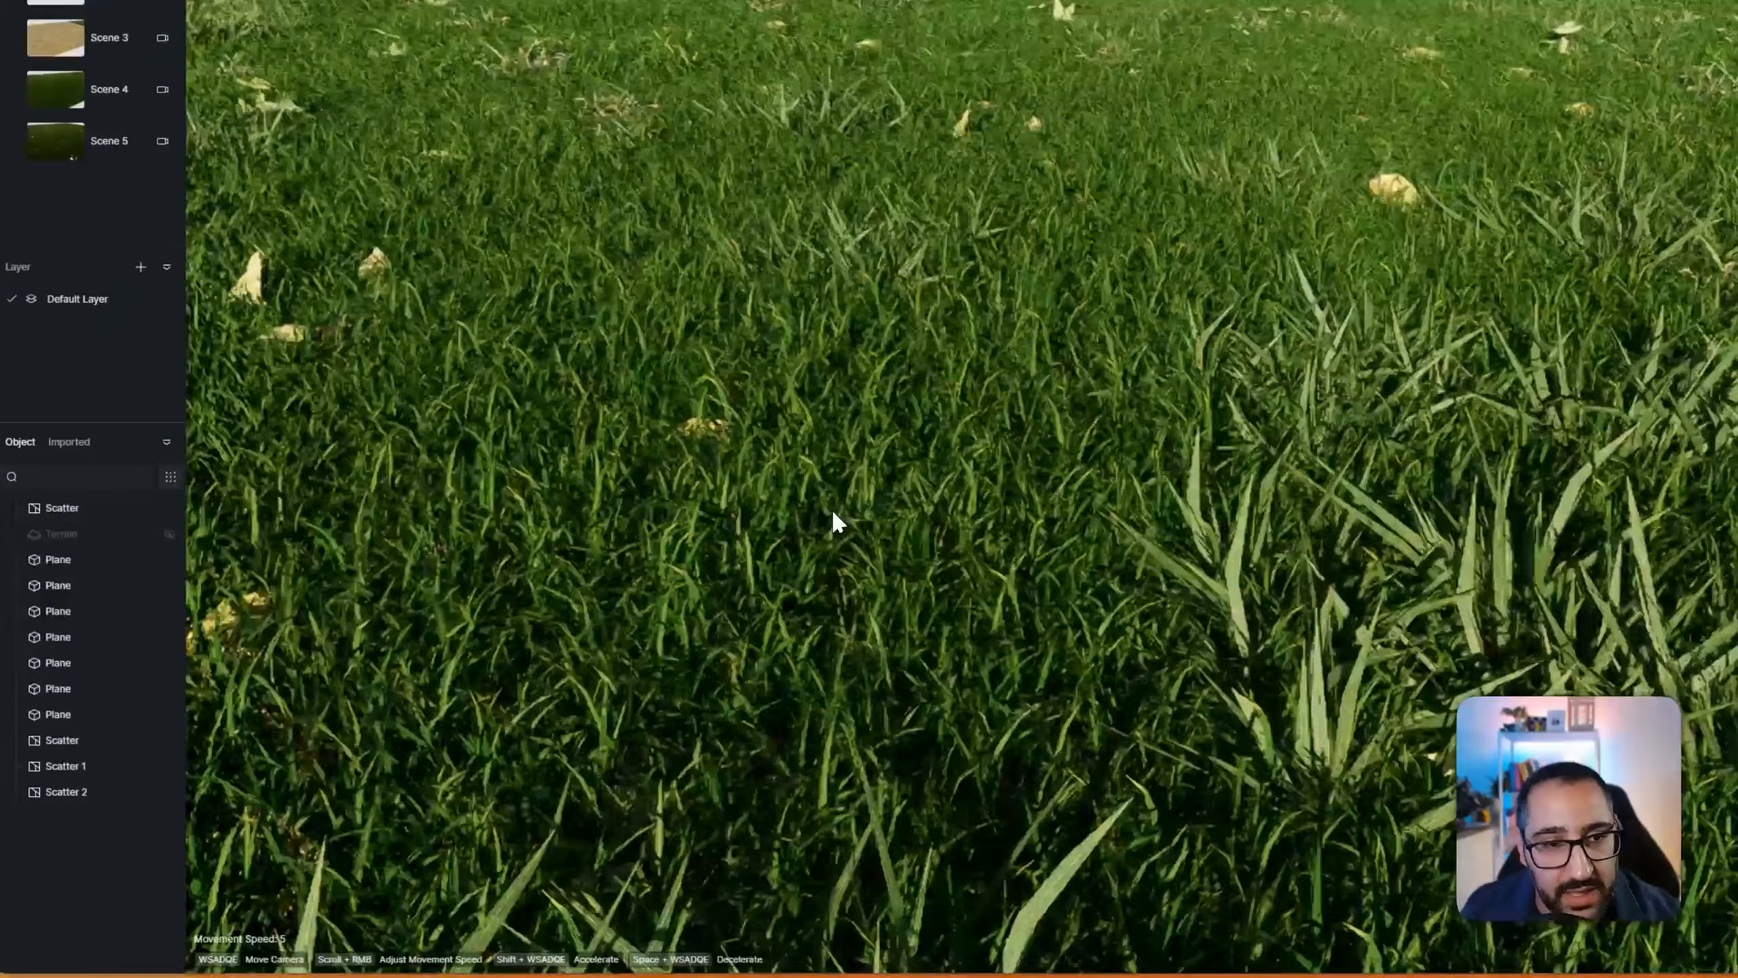
{"action": "key", "text": "s"}
Show the mixed scatter's options for applying a studio preset or saving it to My Space or Team Space
{"action": "left_click", "coordinate": [883, 502]}
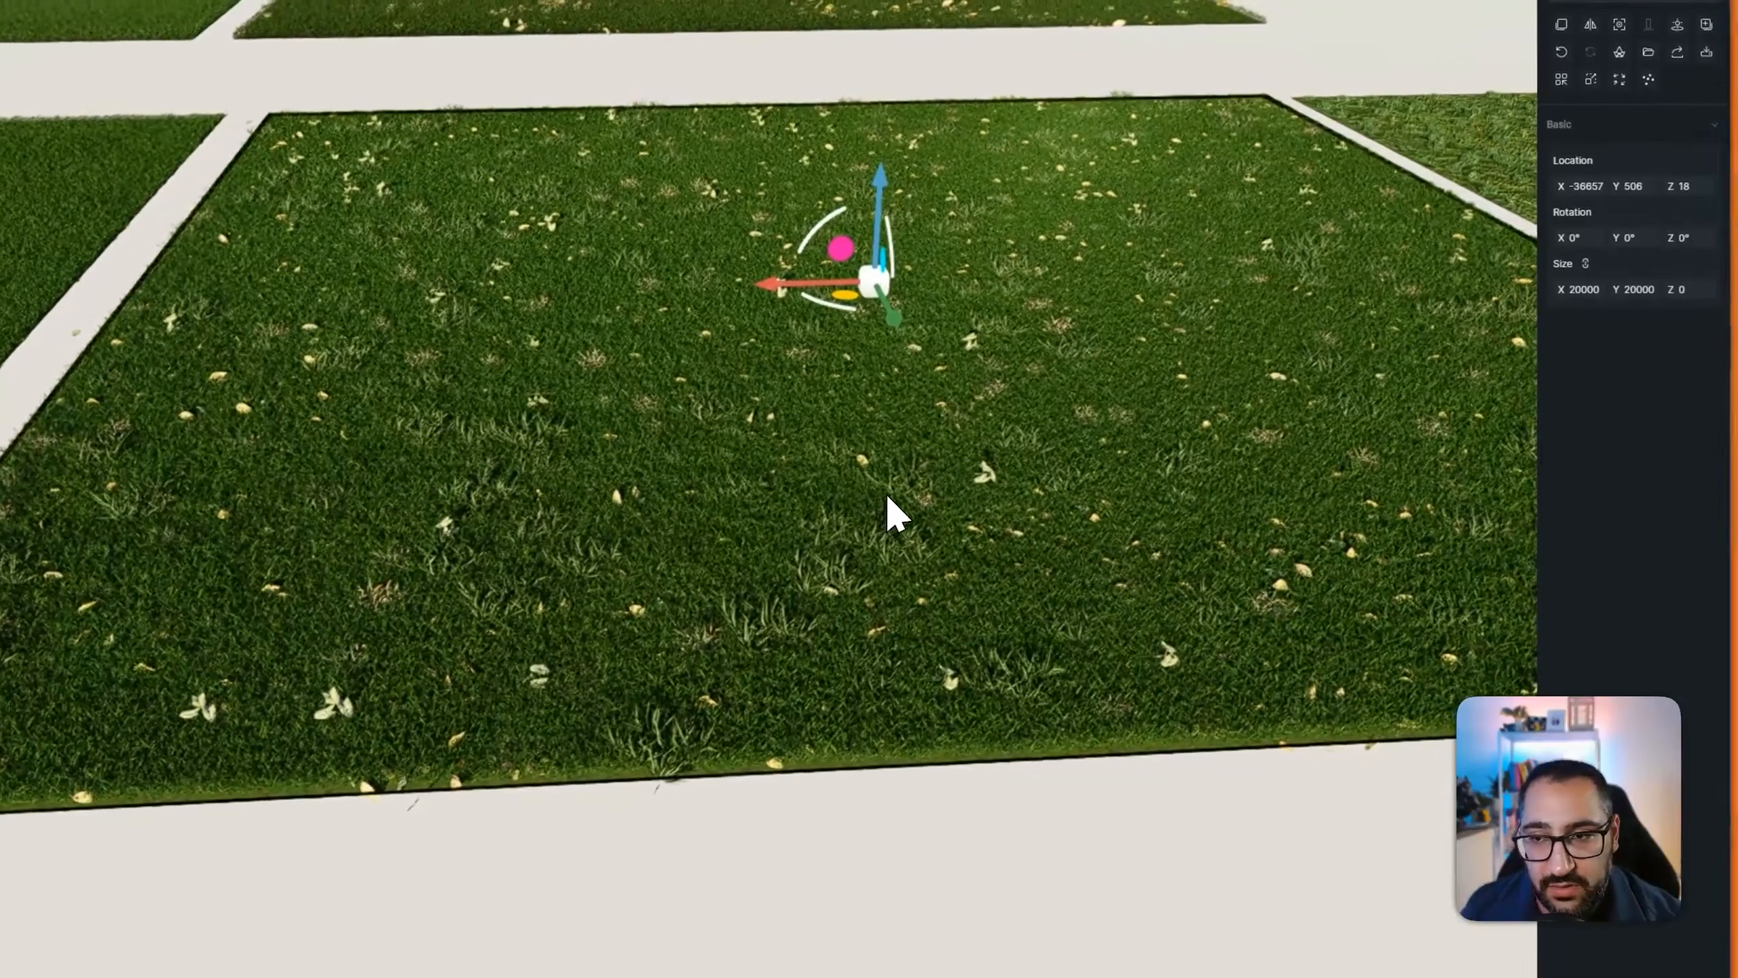
{"action": "left_click", "coordinate": [887, 497]}
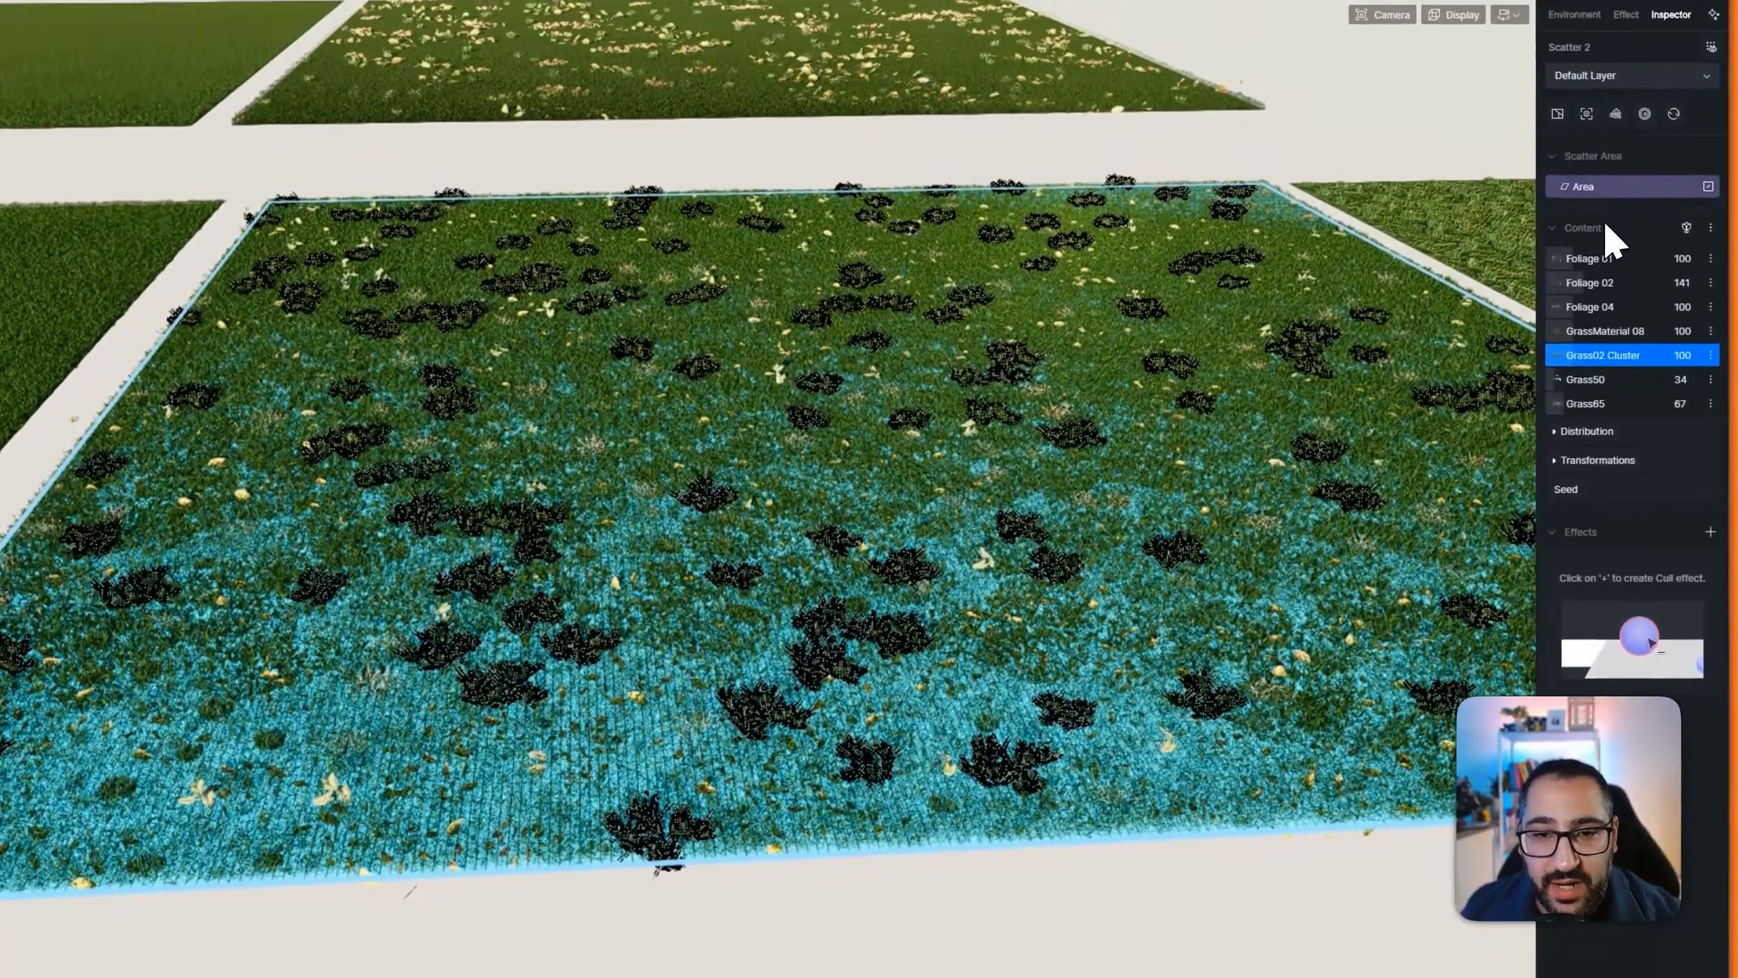
{"action": "left_click", "coordinate": [1644, 152]}
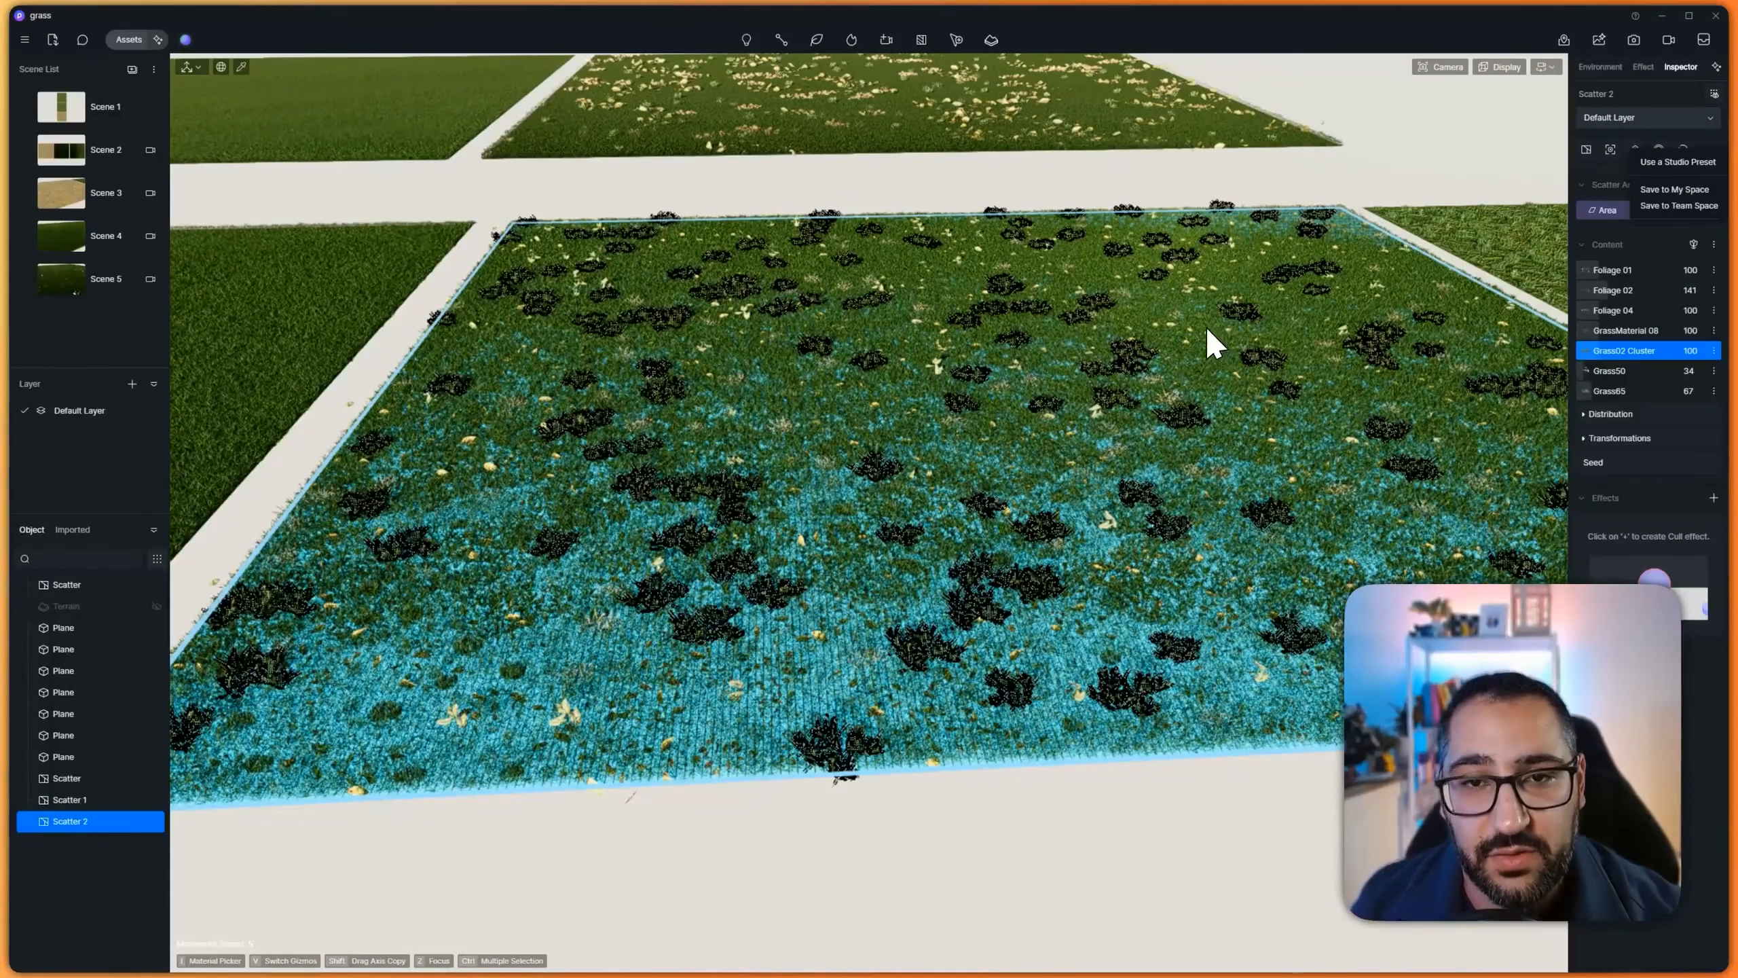
{"action": "left_click", "coordinate": [1070, 190]}
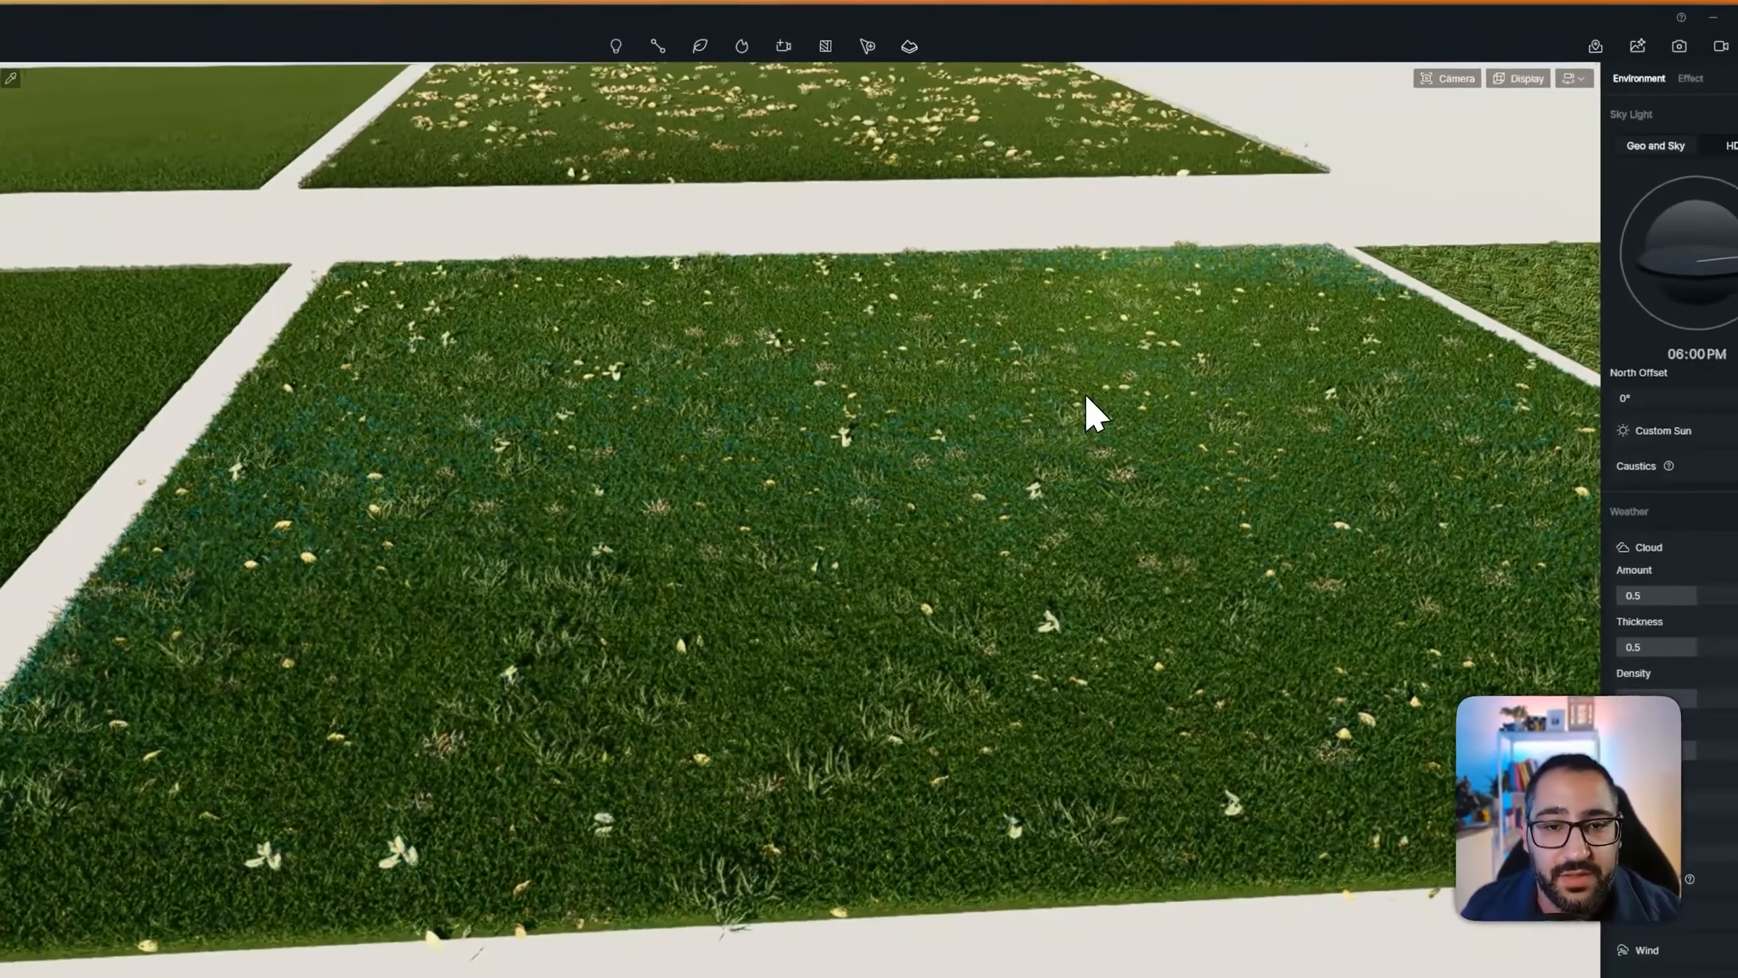
{"action": "right_click_drag", "start_coordinate": [1012, 418], "coordinate": [956, 654]}
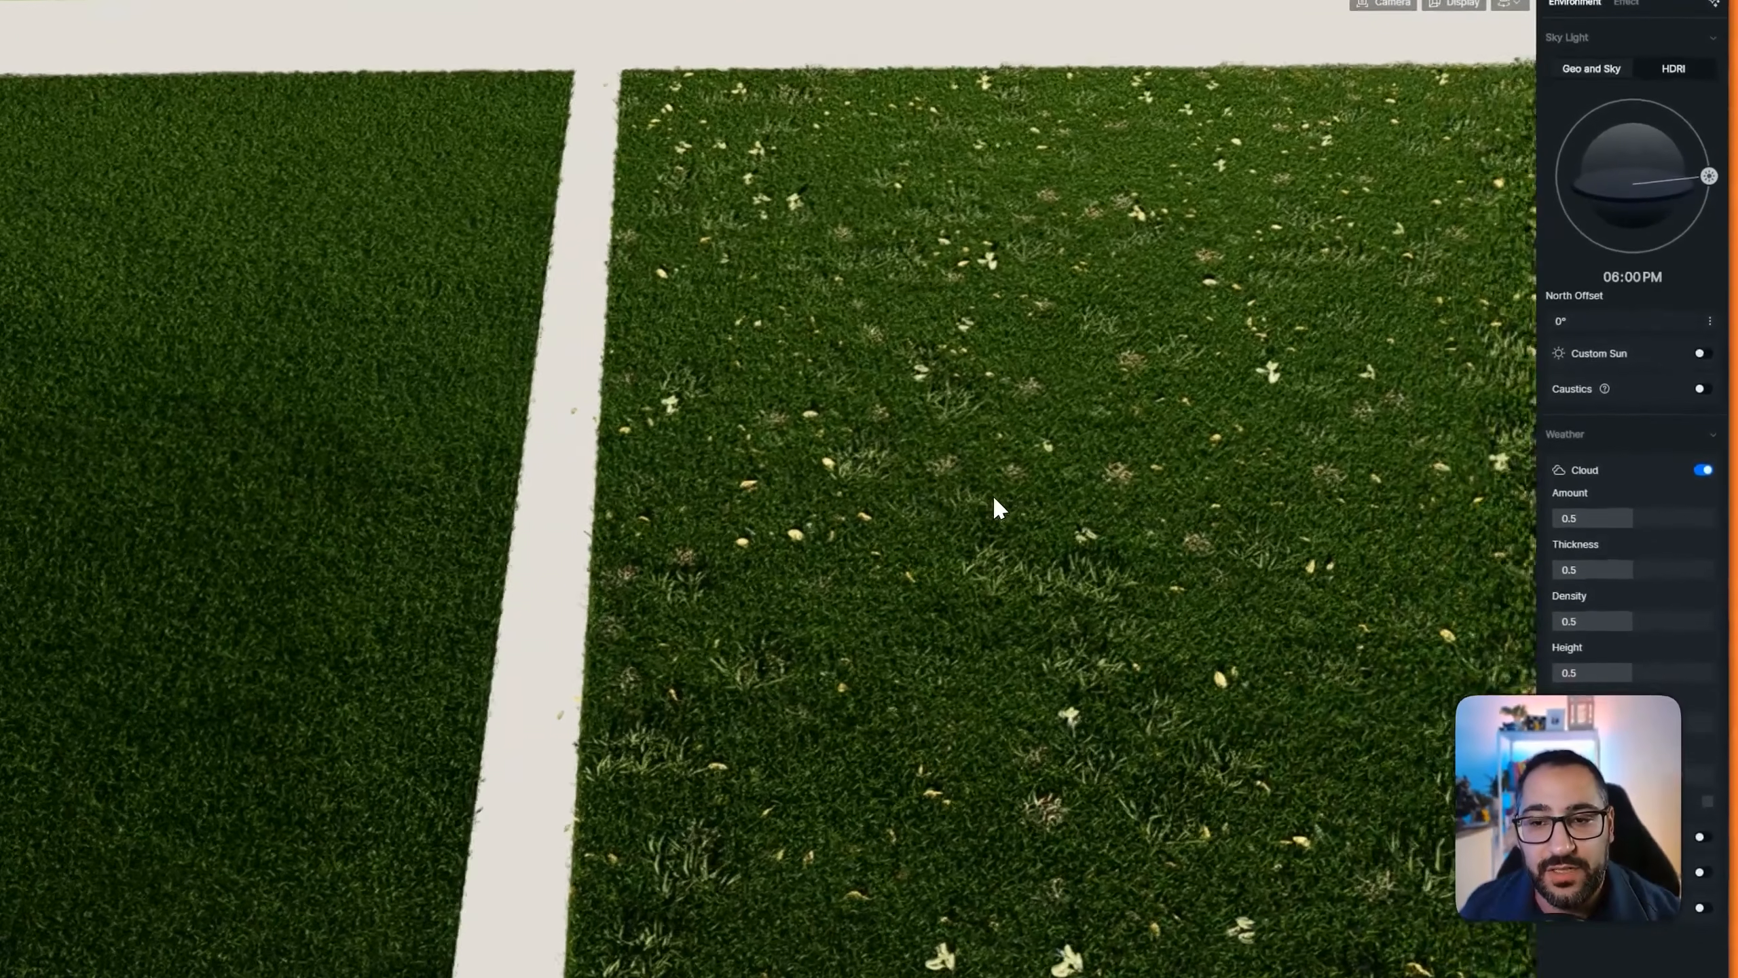
Reduce the occurrence weight of Foliage 02 in the mixed scatter to about 53
{"action": "left_click", "coordinate": [836, 525]}
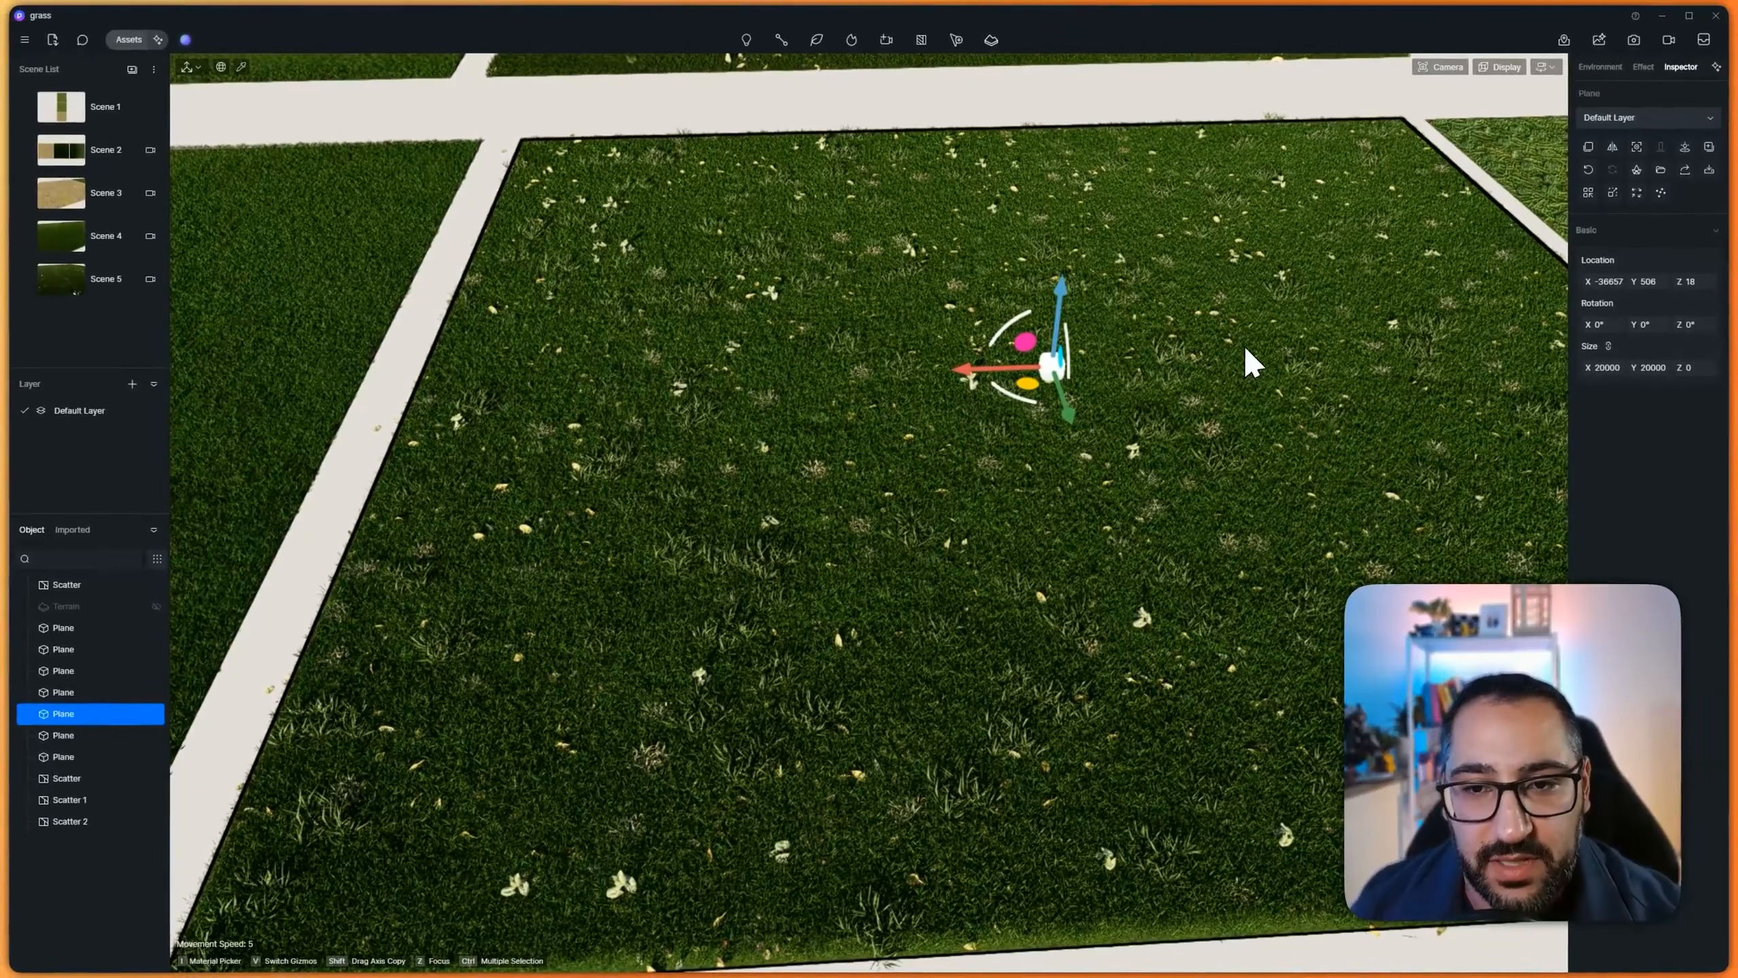
{"action": "left_click", "coordinate": [1180, 376]}
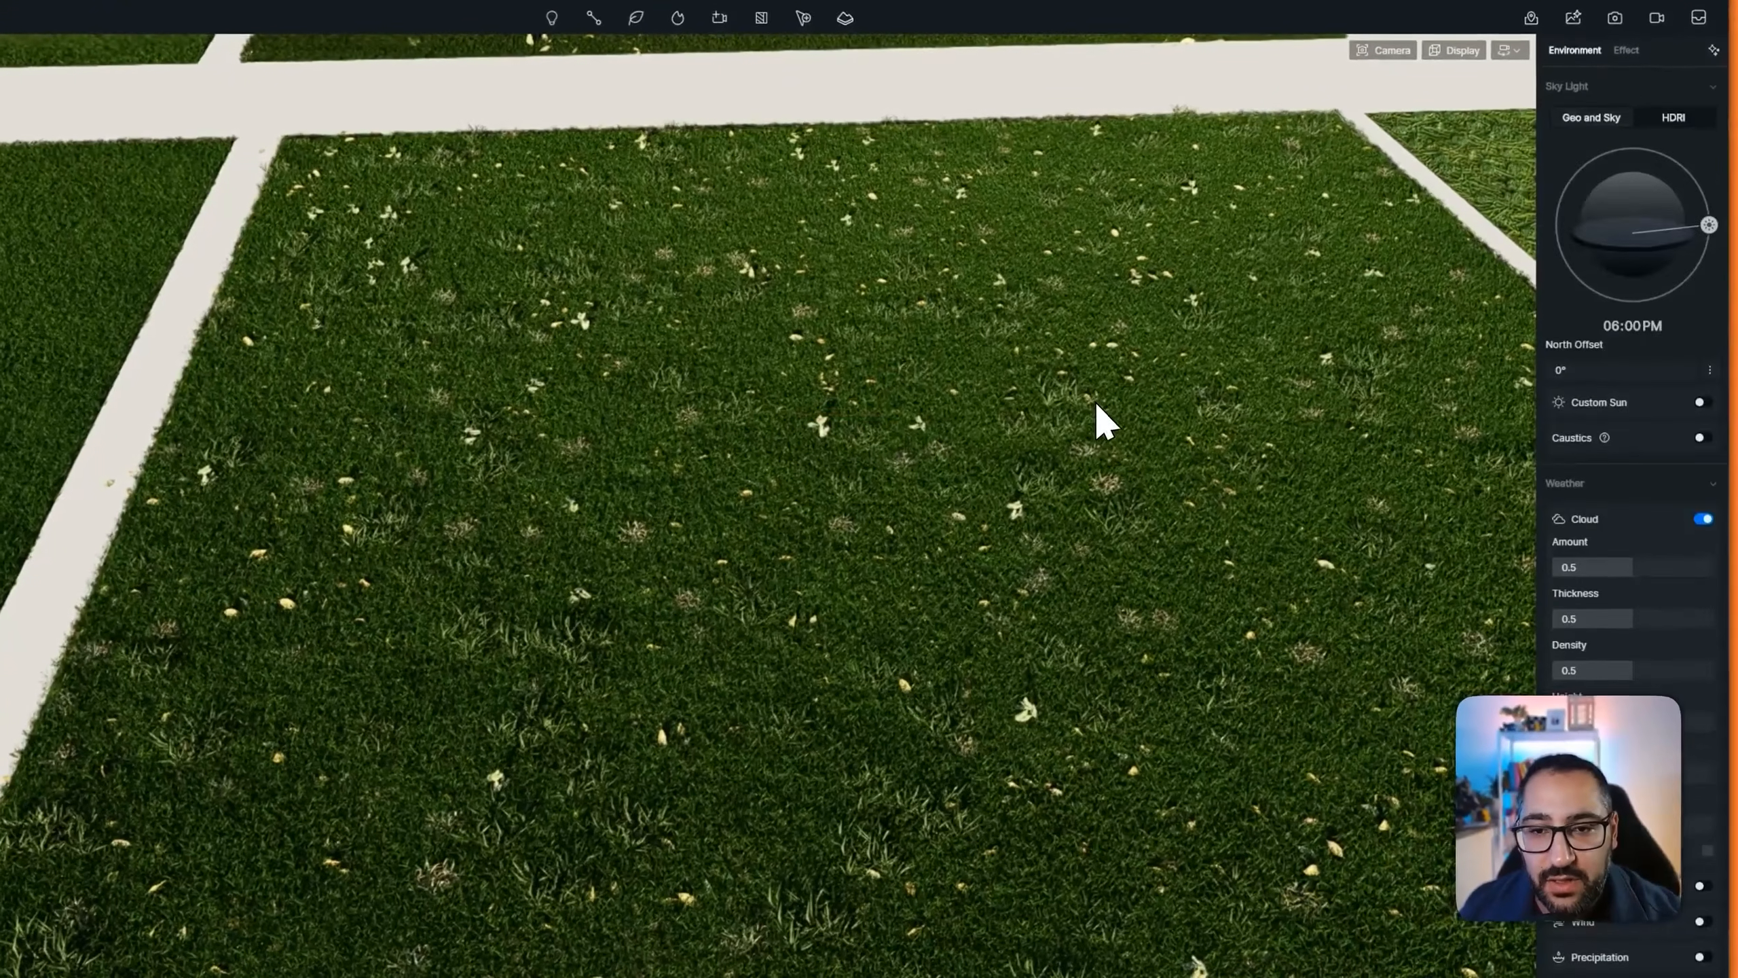
{"action": "left_click", "coordinate": [1180, 375]}
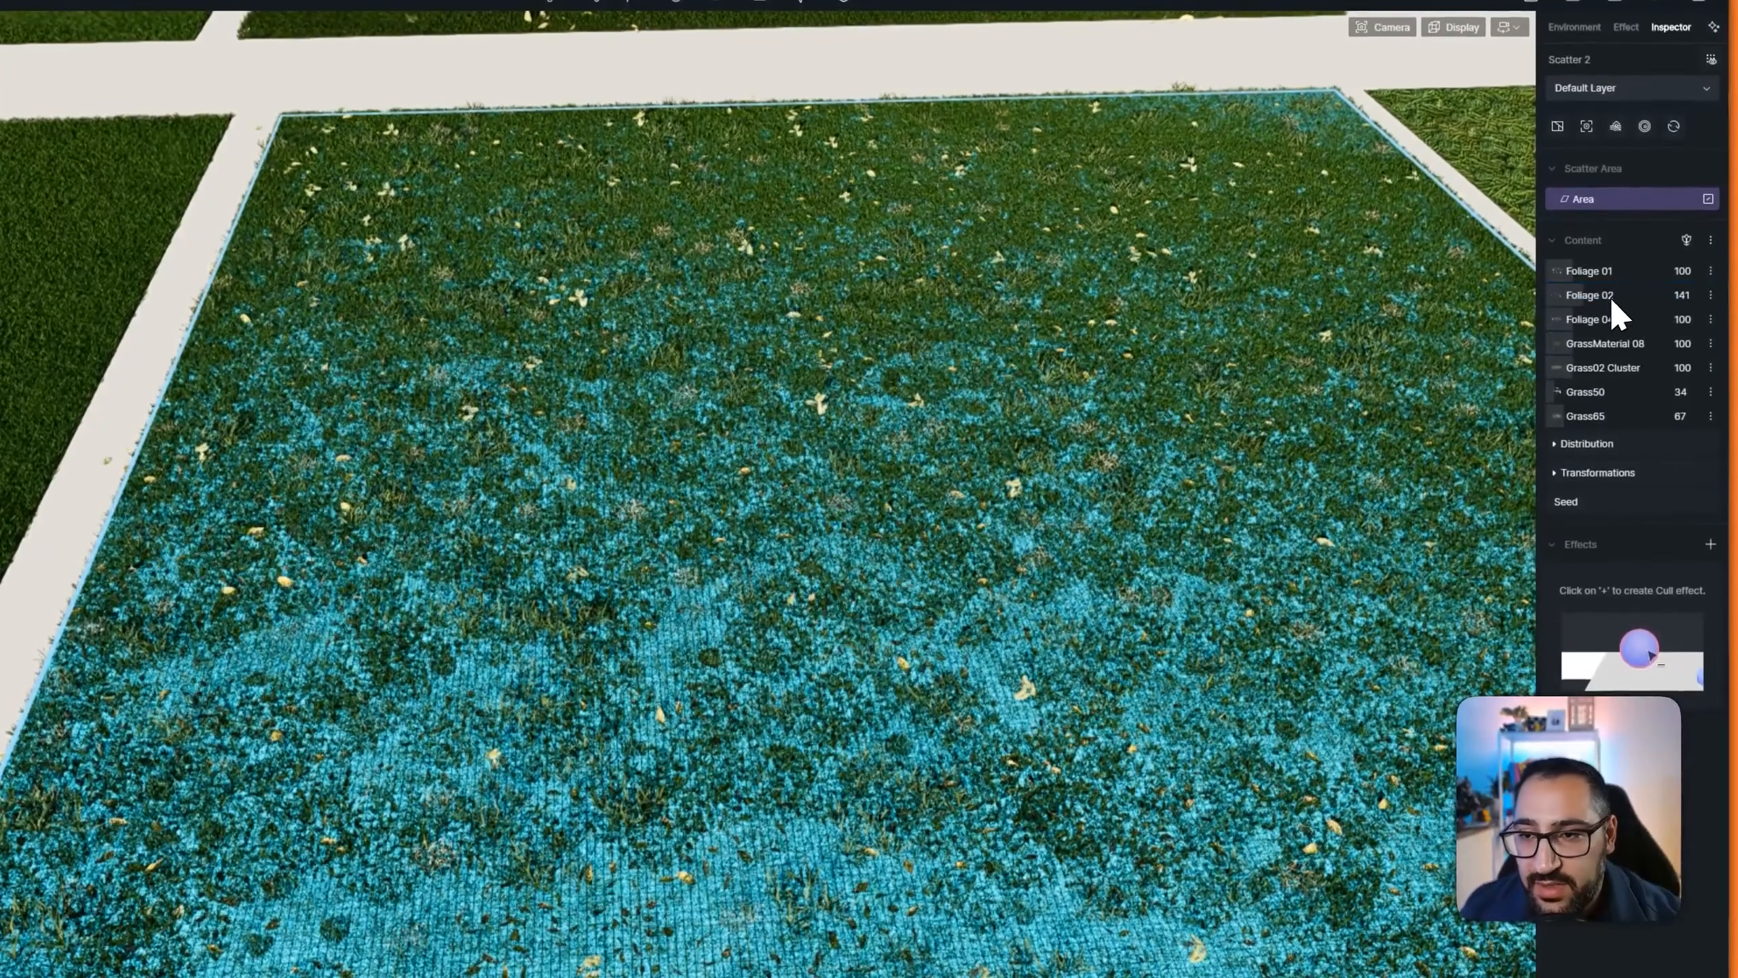
{"action": "left_click", "coordinate": [1601, 295]}
{"action": "left_click_drag", "start_coordinate": [1423, 358], "coordinate": [1389, 366]}
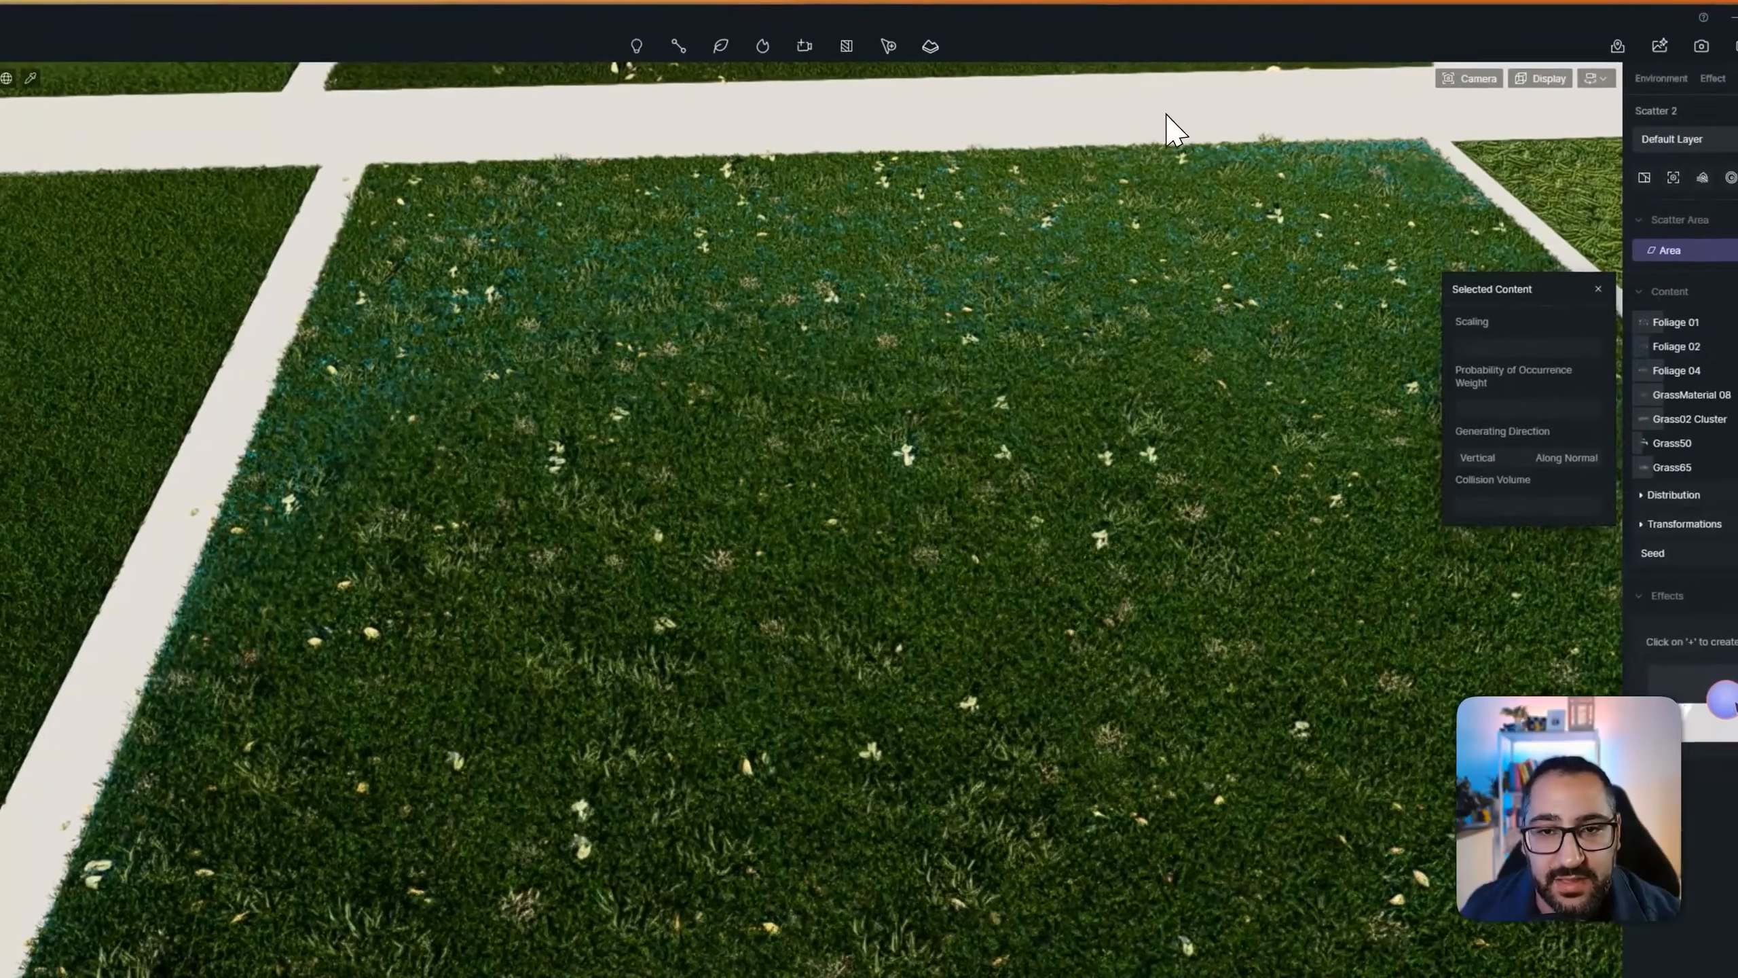
{"action": "key", "text": "Escape"}
Reduce the scaling of Grass50 in the mixed scatter to 40%
{"action": "left_click", "coordinate": [896, 461]}
{"action": "key", "text": "Escape"}
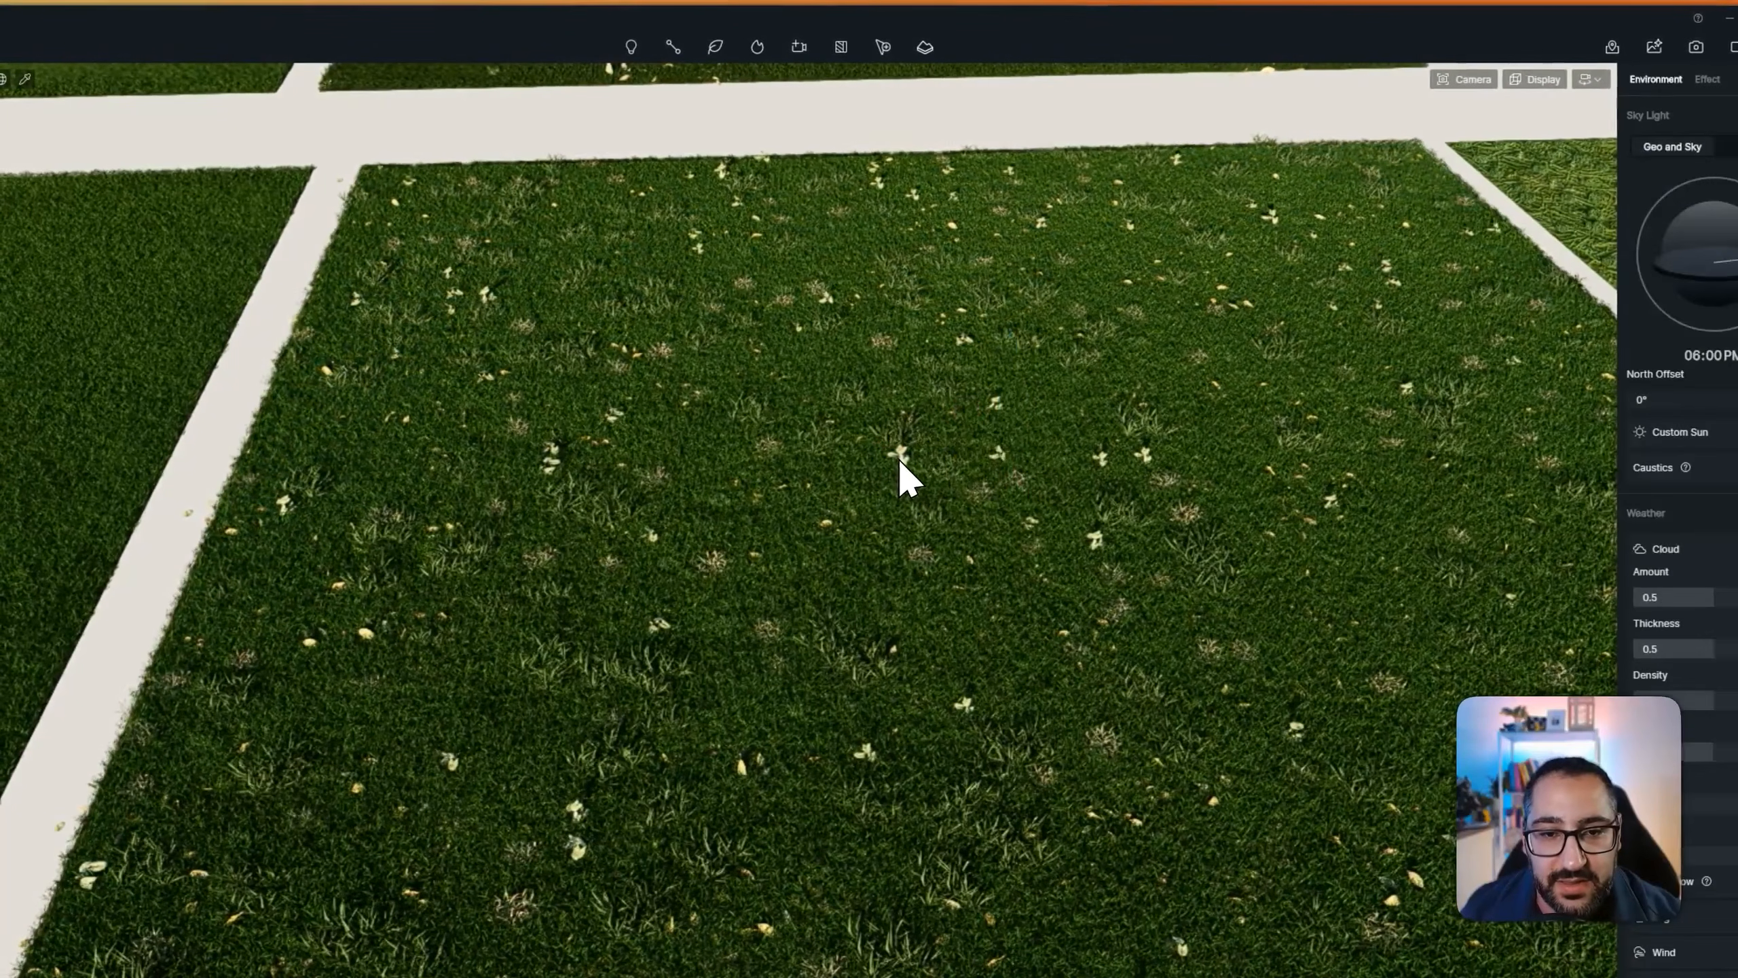
{"action": "left_click", "coordinate": [901, 463]}
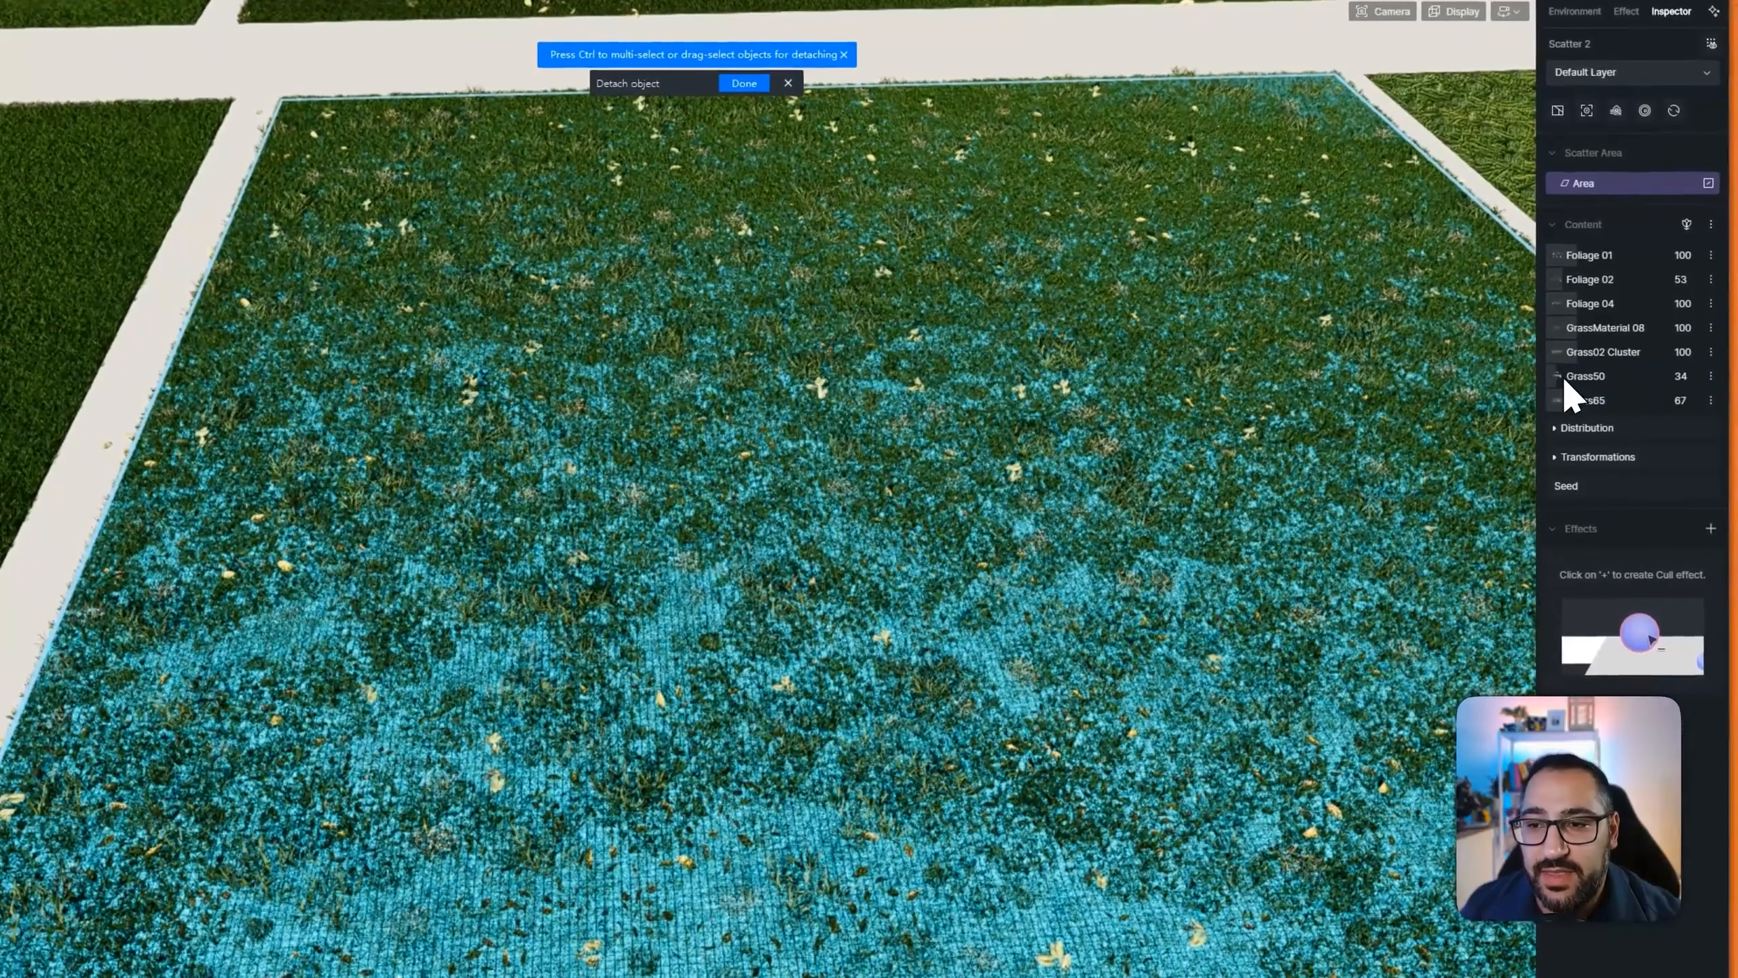
{"action": "left_click", "coordinate": [1562, 375]}
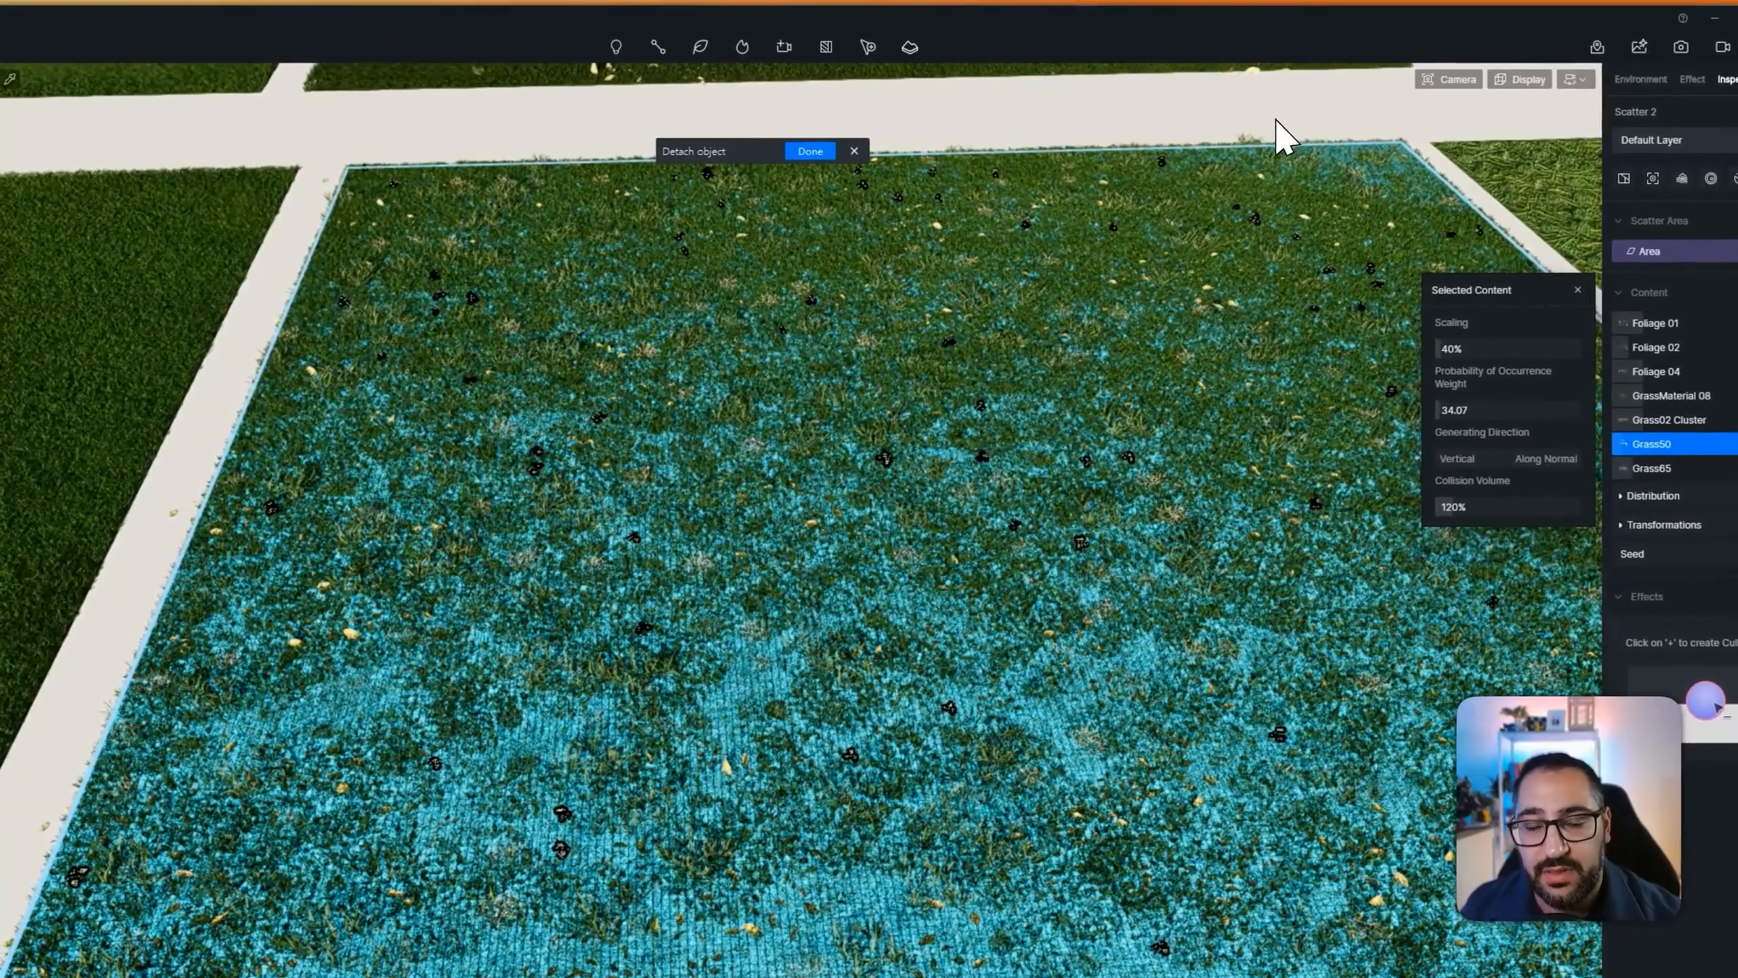
{"action": "left_click", "coordinate": [1276, 120]}
{"action": "scroll", "coordinate": [1252, 188], "scroll_direction": "down", "scroll_amount": 1}
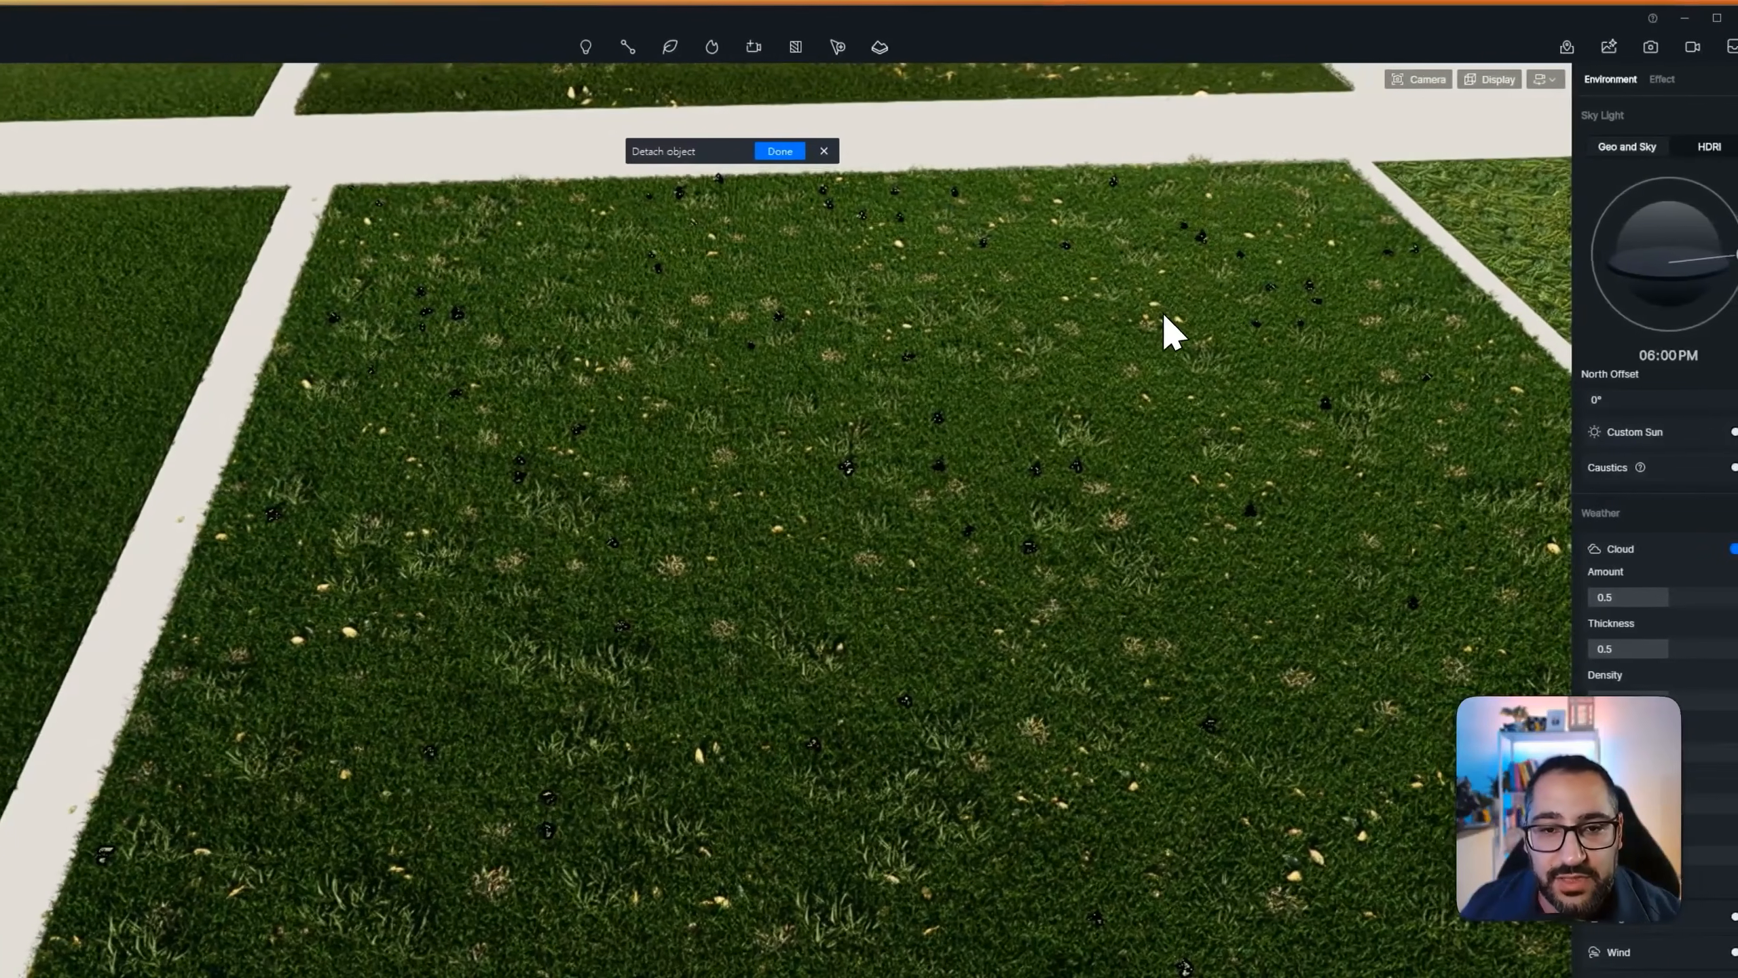
Detach one dry grass clump from the mixed scatter as a separate object and move it across the lawn
{"action": "key", "text": "a"}
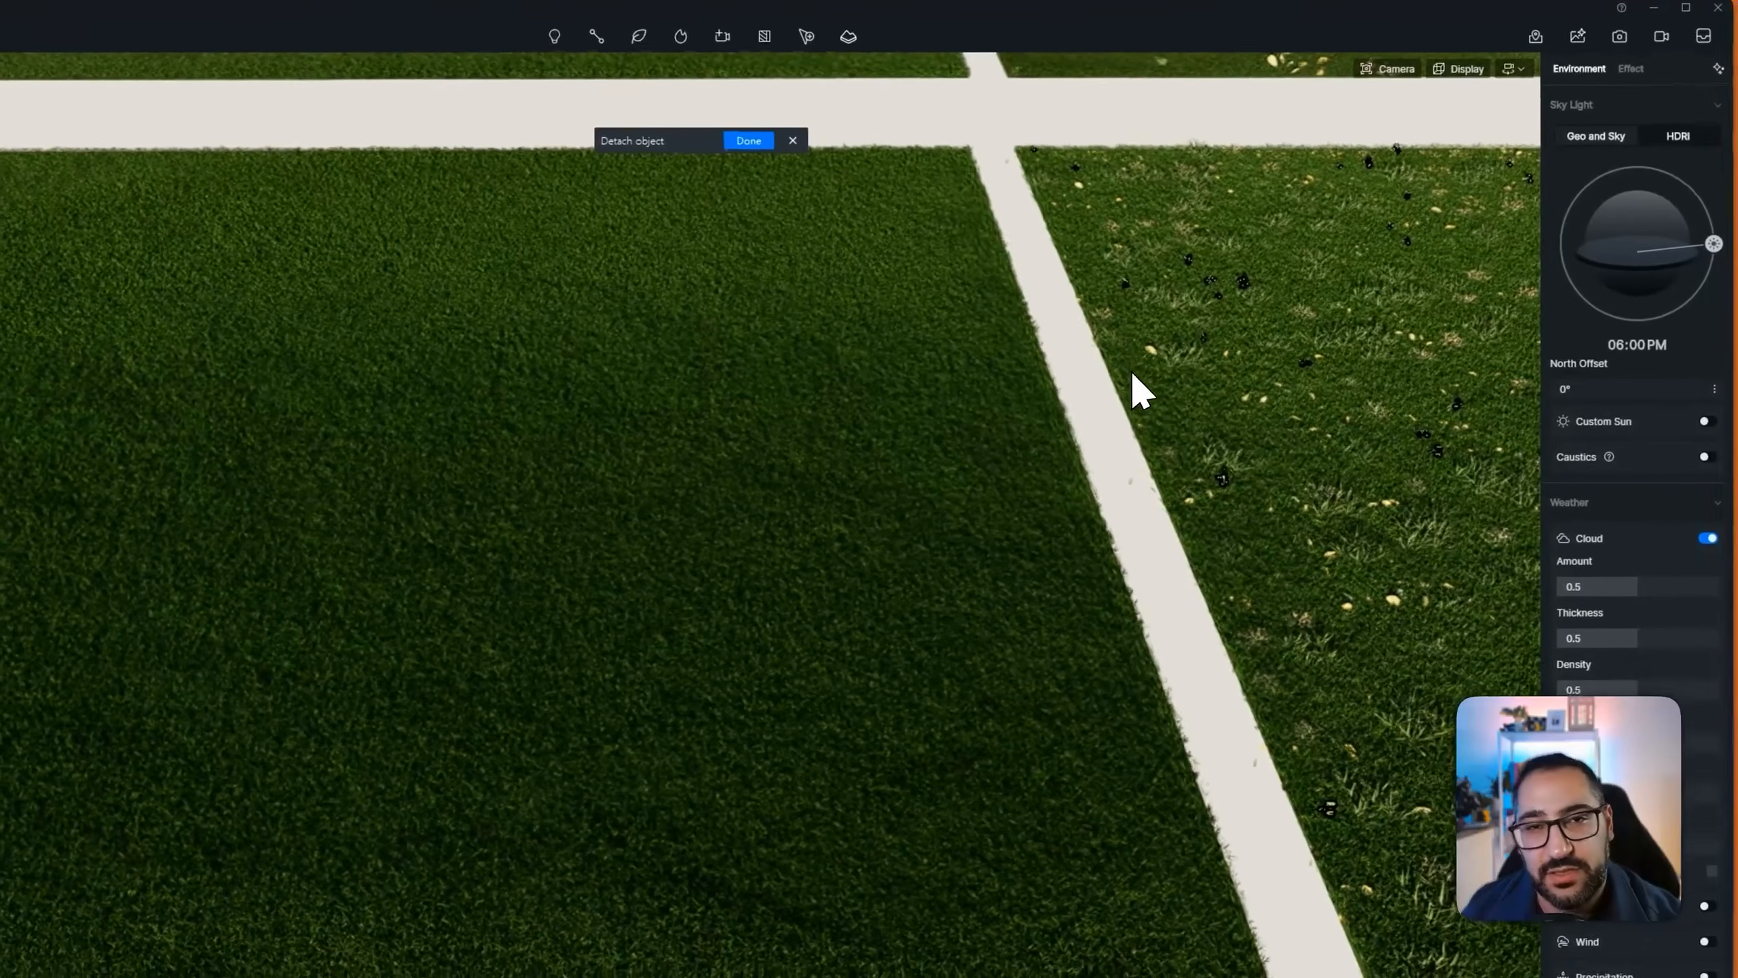
{"action": "scroll", "coordinate": [1114, 470], "scroll_direction": "up", "scroll_amount": 5}
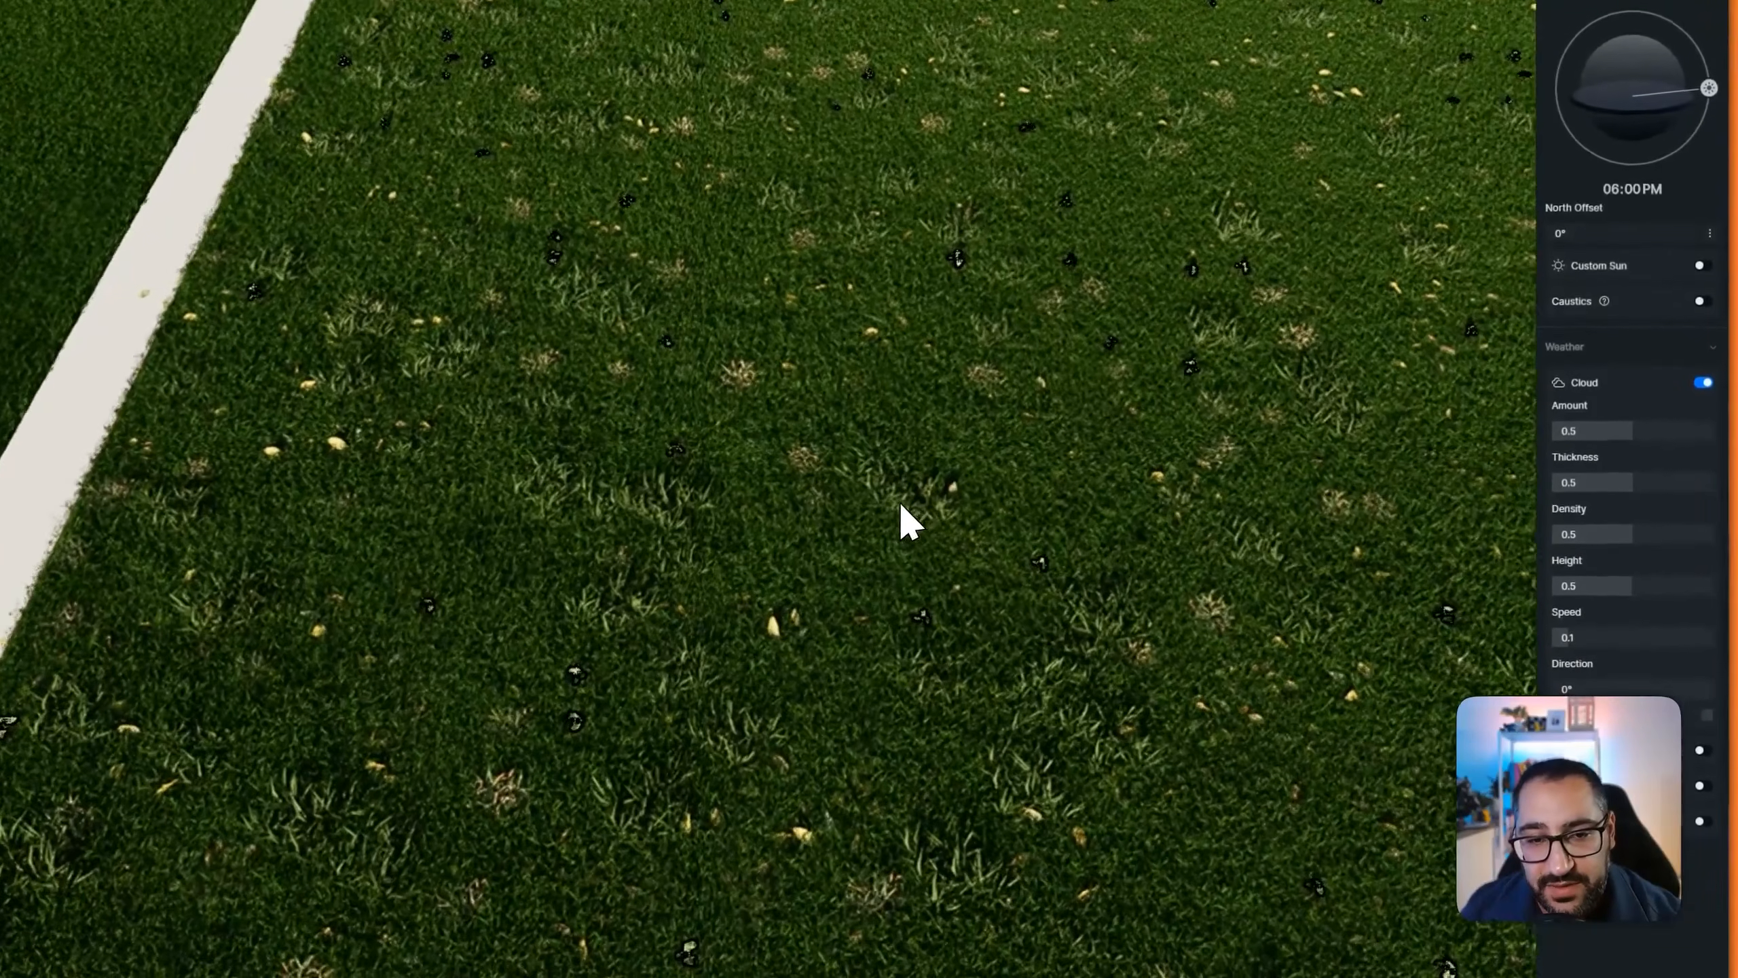
{"action": "key", "text": "w"}
{"action": "right_click_drag", "start_coordinate": [886, 503], "coordinate": [975, 450]}
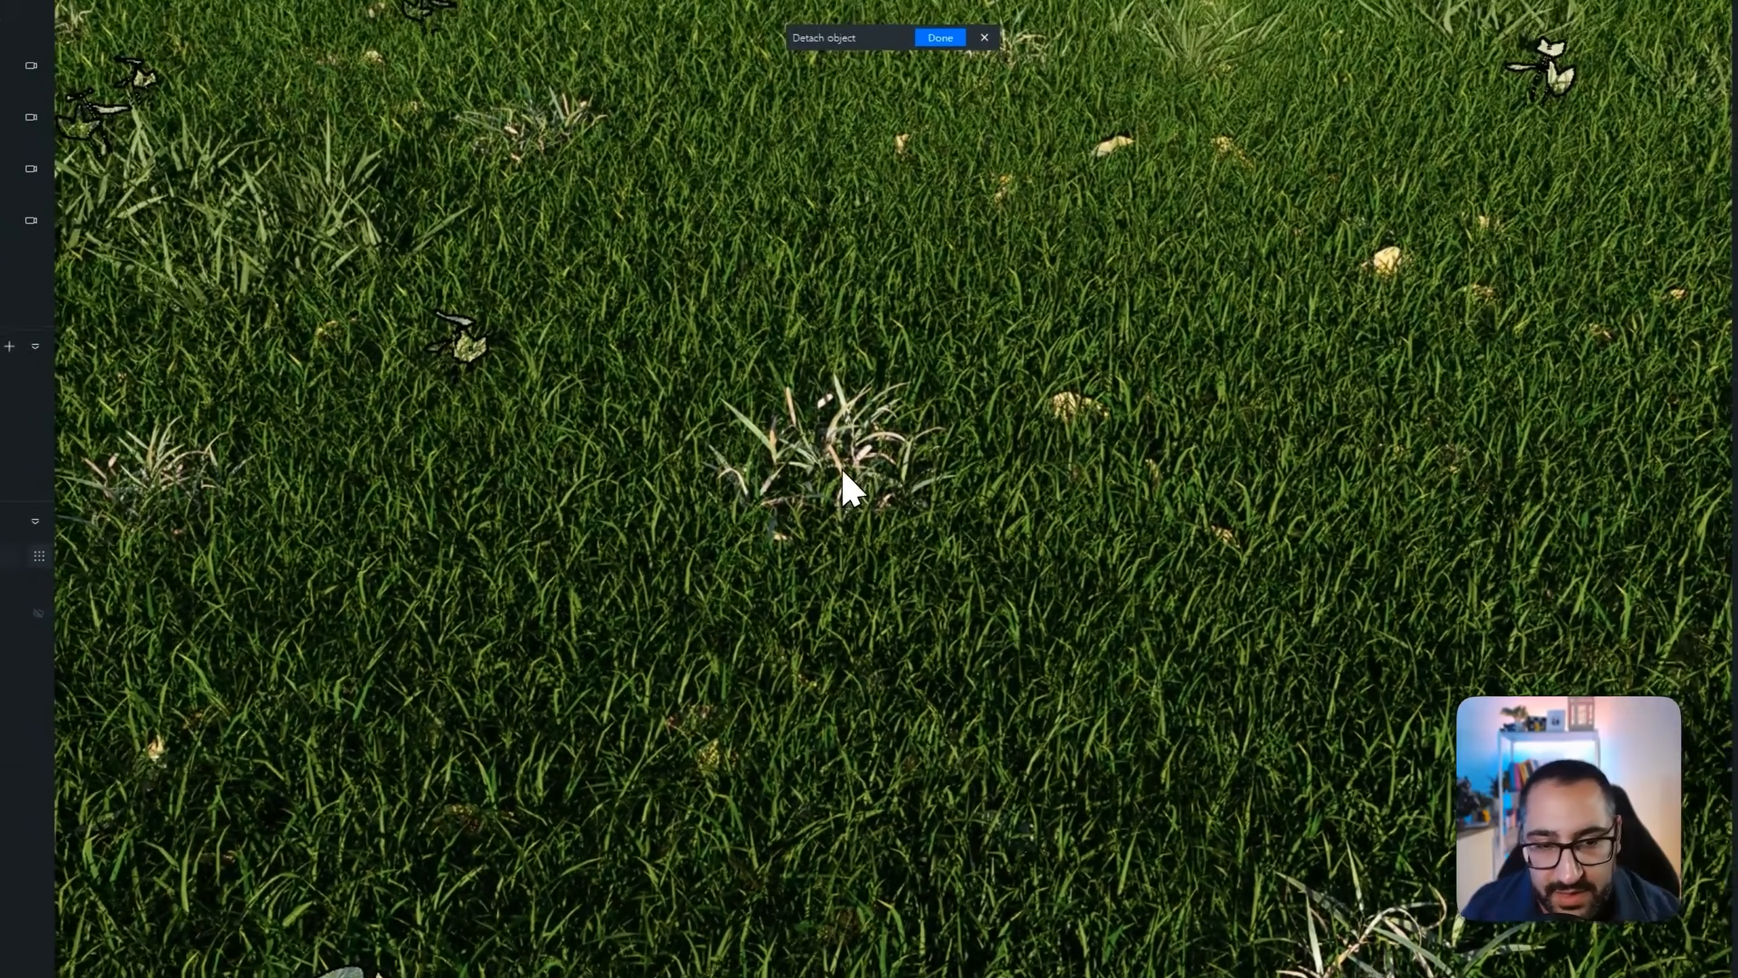
{"action": "left_click", "coordinate": [668, 462]}
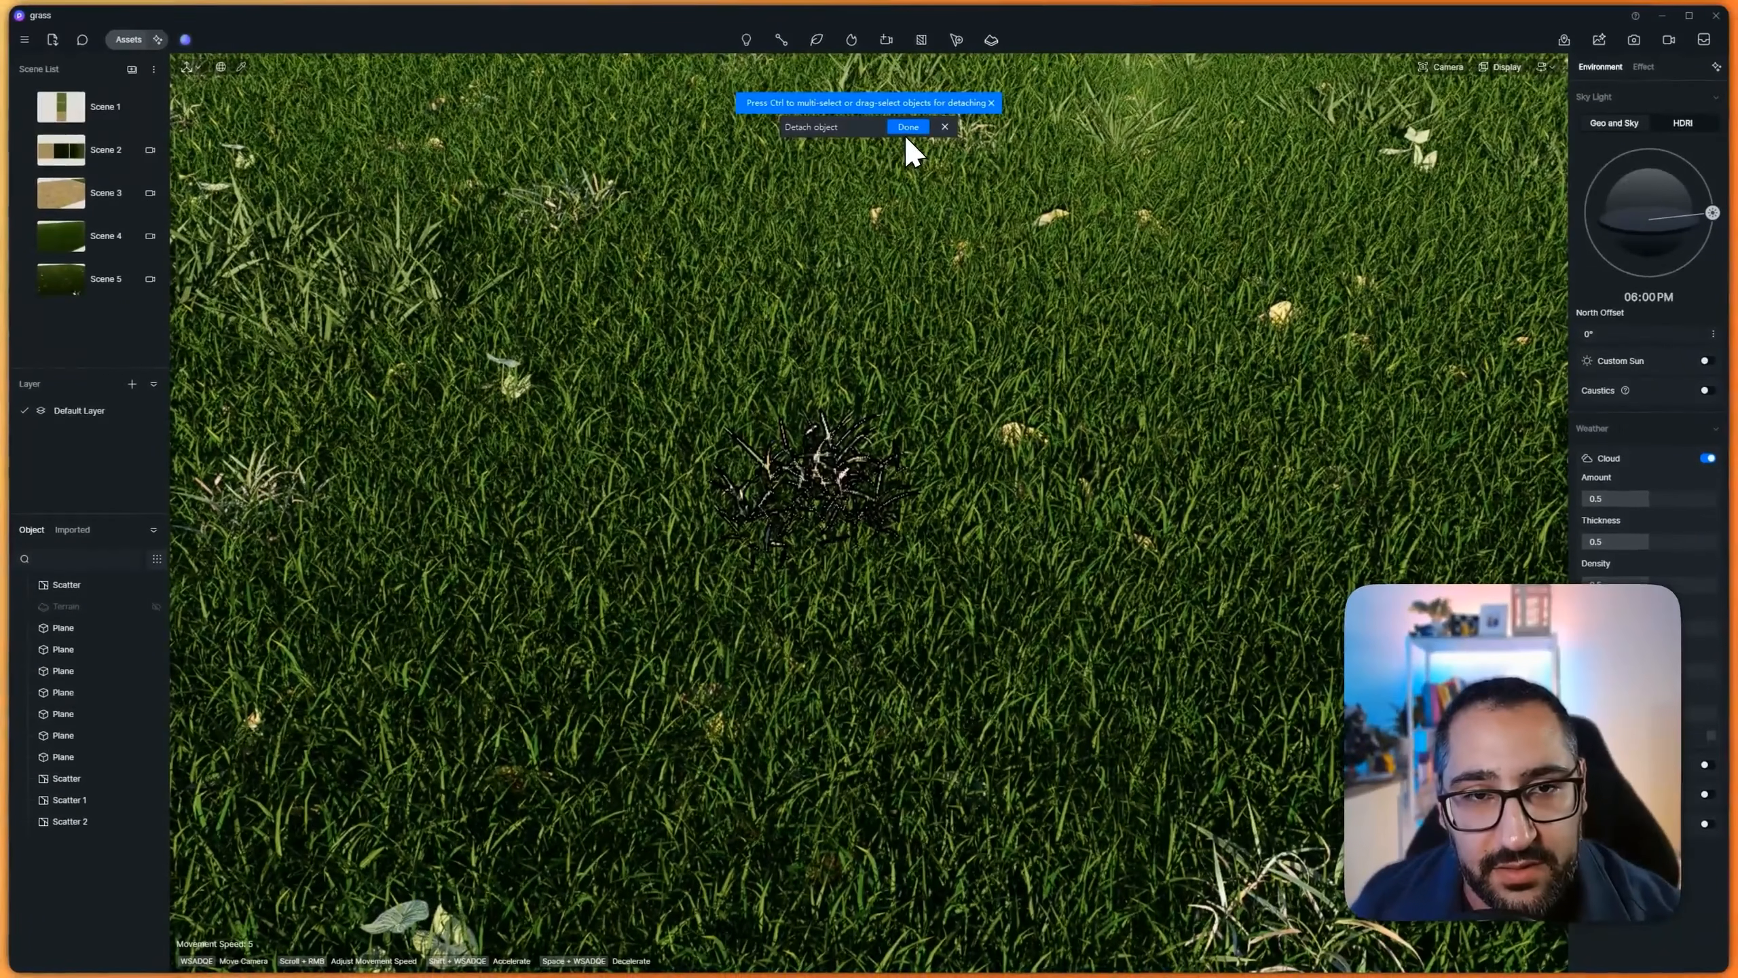
{"action": "left_click", "coordinate": [908, 127]}
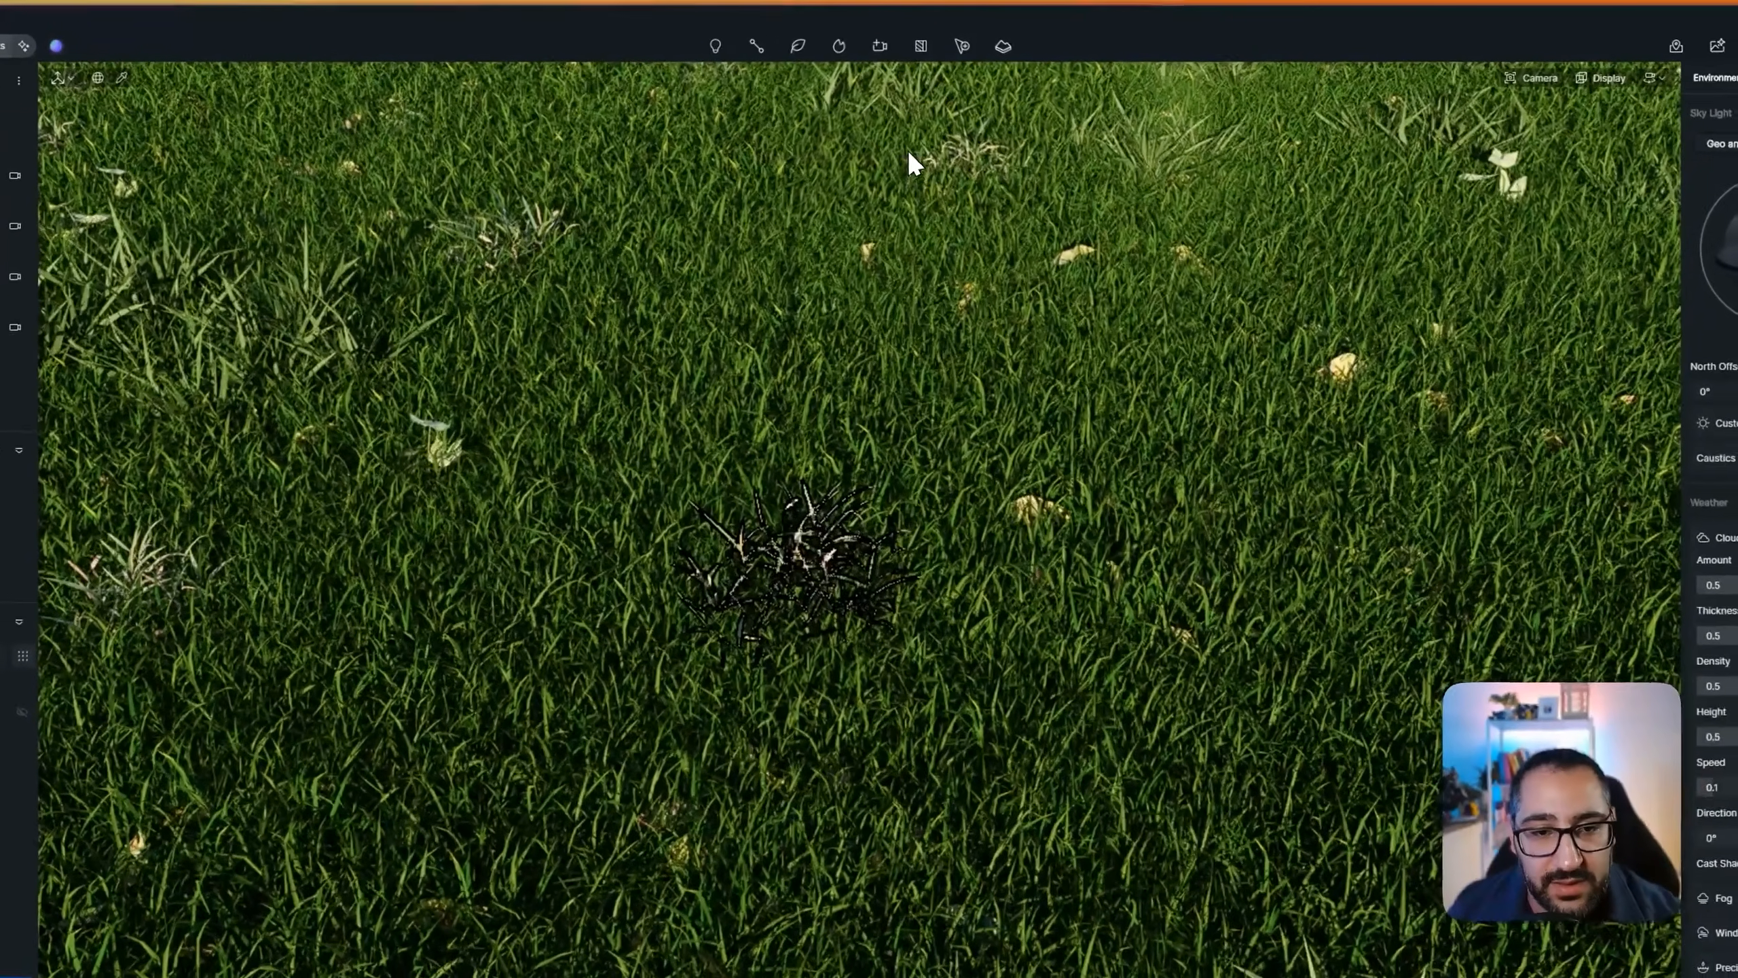
{"action": "left_click_drag", "start_coordinate": [871, 491], "coordinate": [1020, 616]}
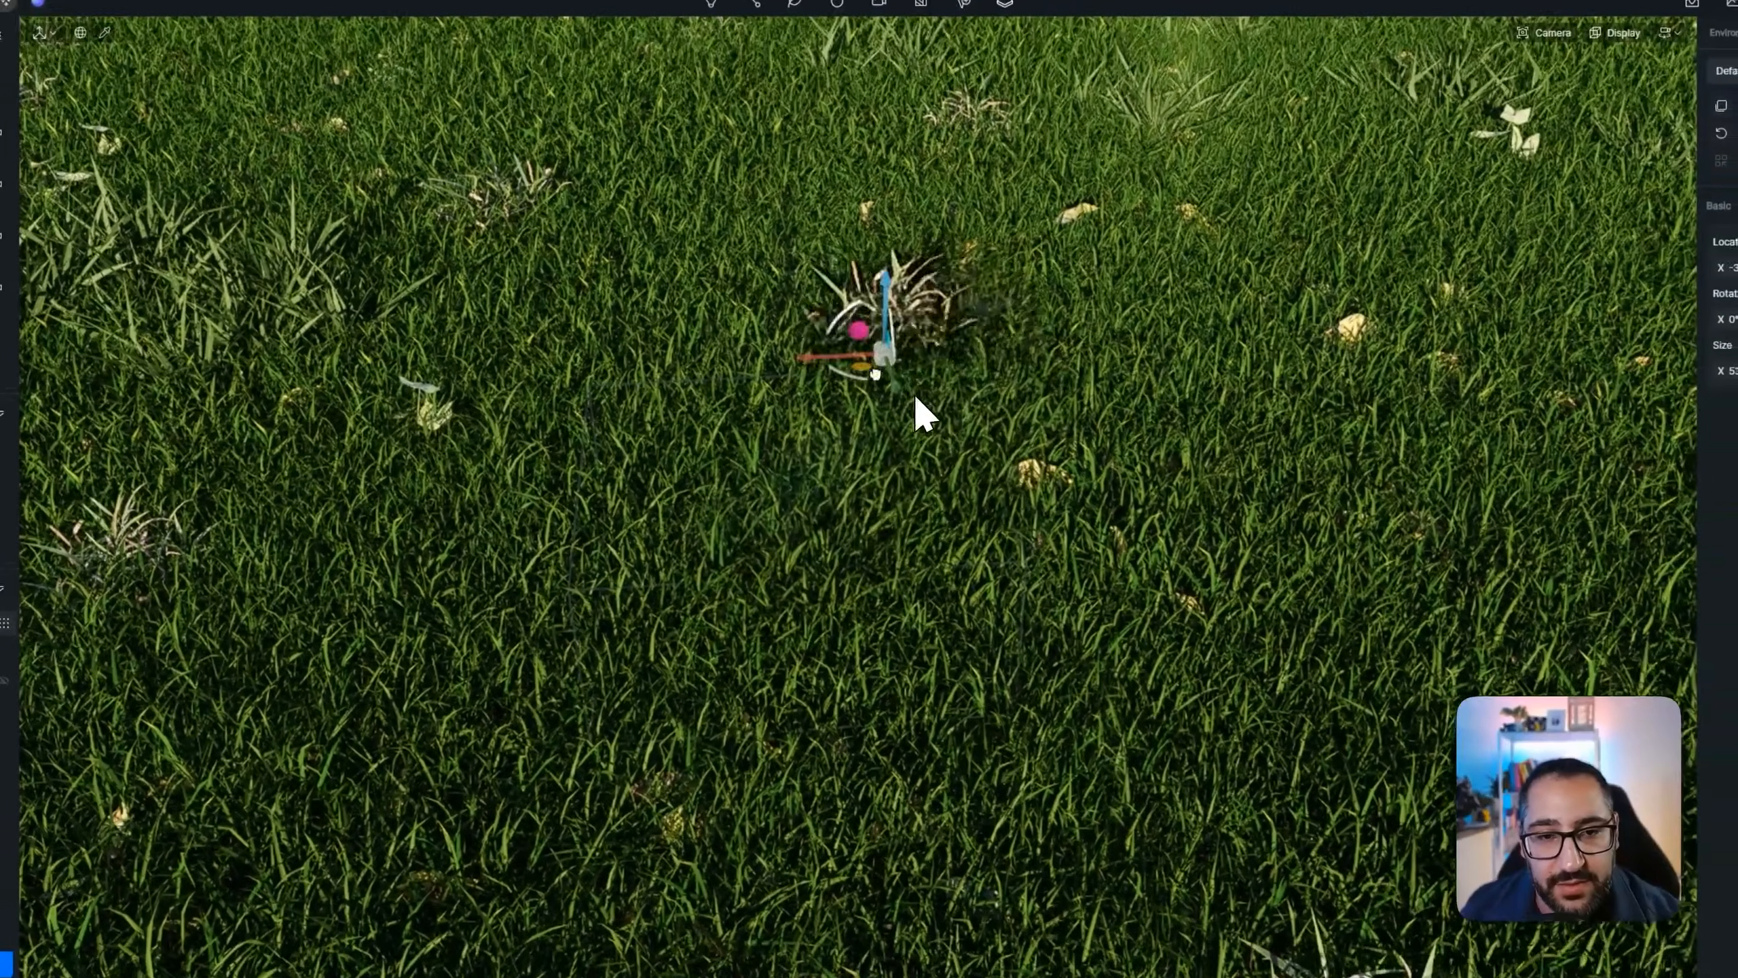
{"action": "scroll", "coordinate": [1102, 588], "scroll_direction": "down", "scroll_amount": 3}
{"action": "scroll", "coordinate": [946, 496], "scroll_direction": "down", "scroll_amount": 4}
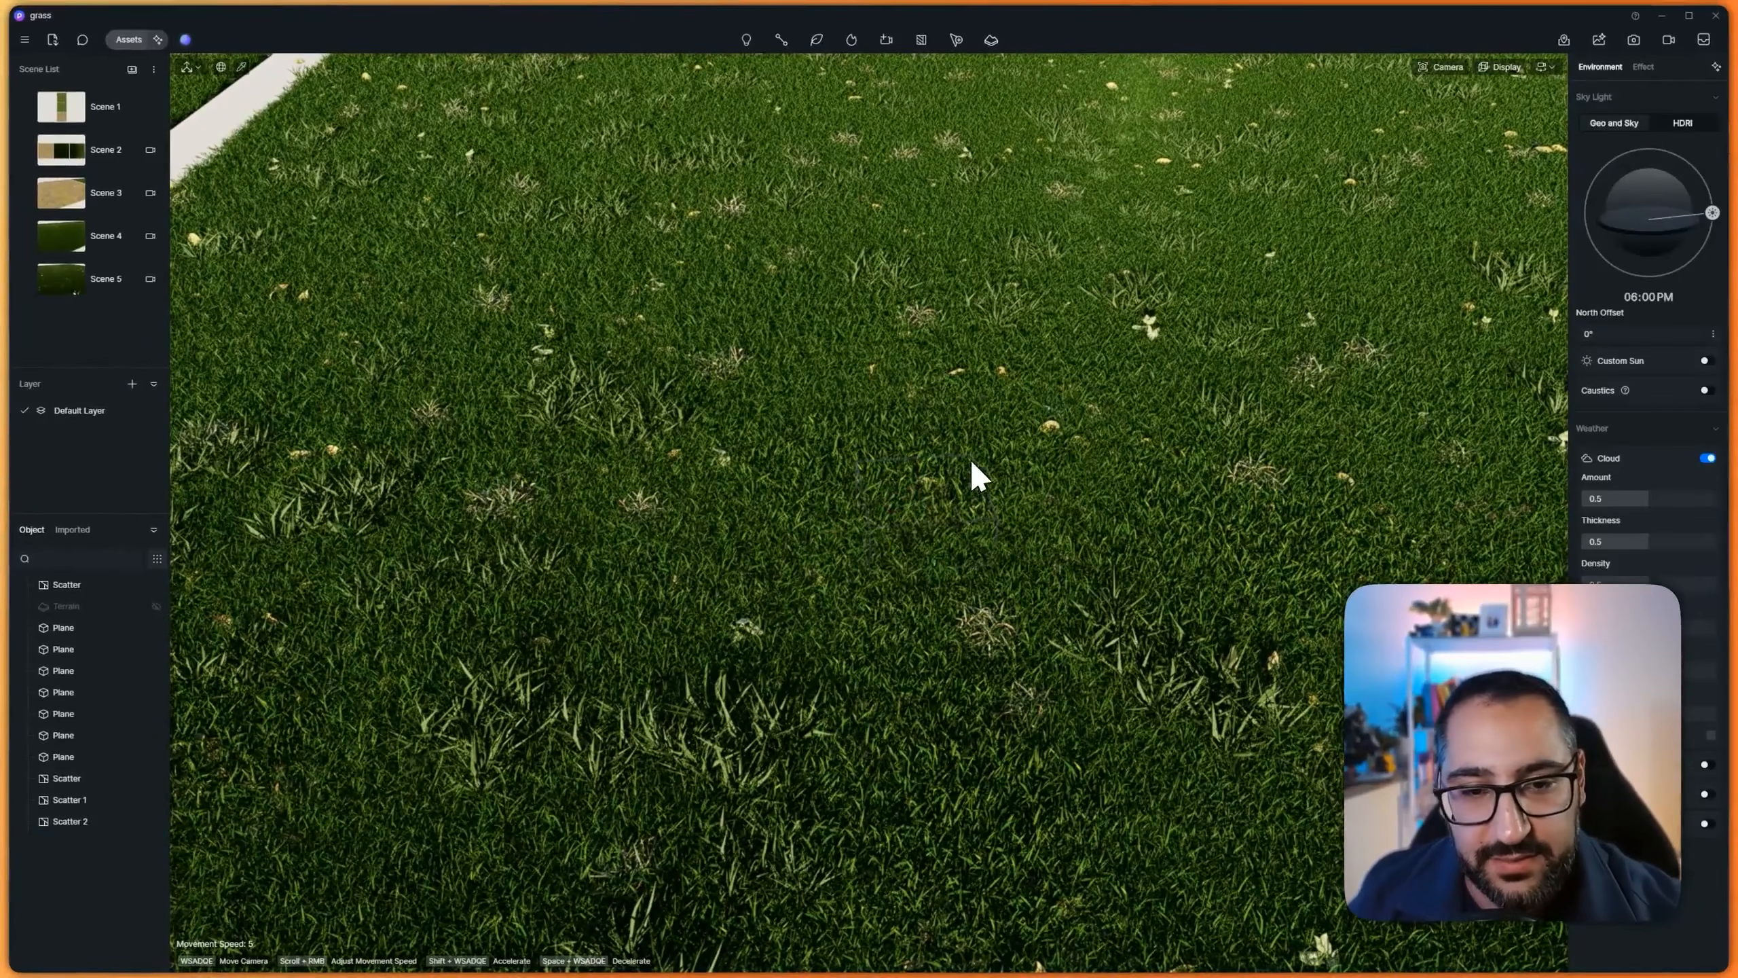
Detach another Grass65 clump from the mixed scatter and shift it to a new spot on the lawn
{"action": "left_click", "coordinate": [995, 643]}
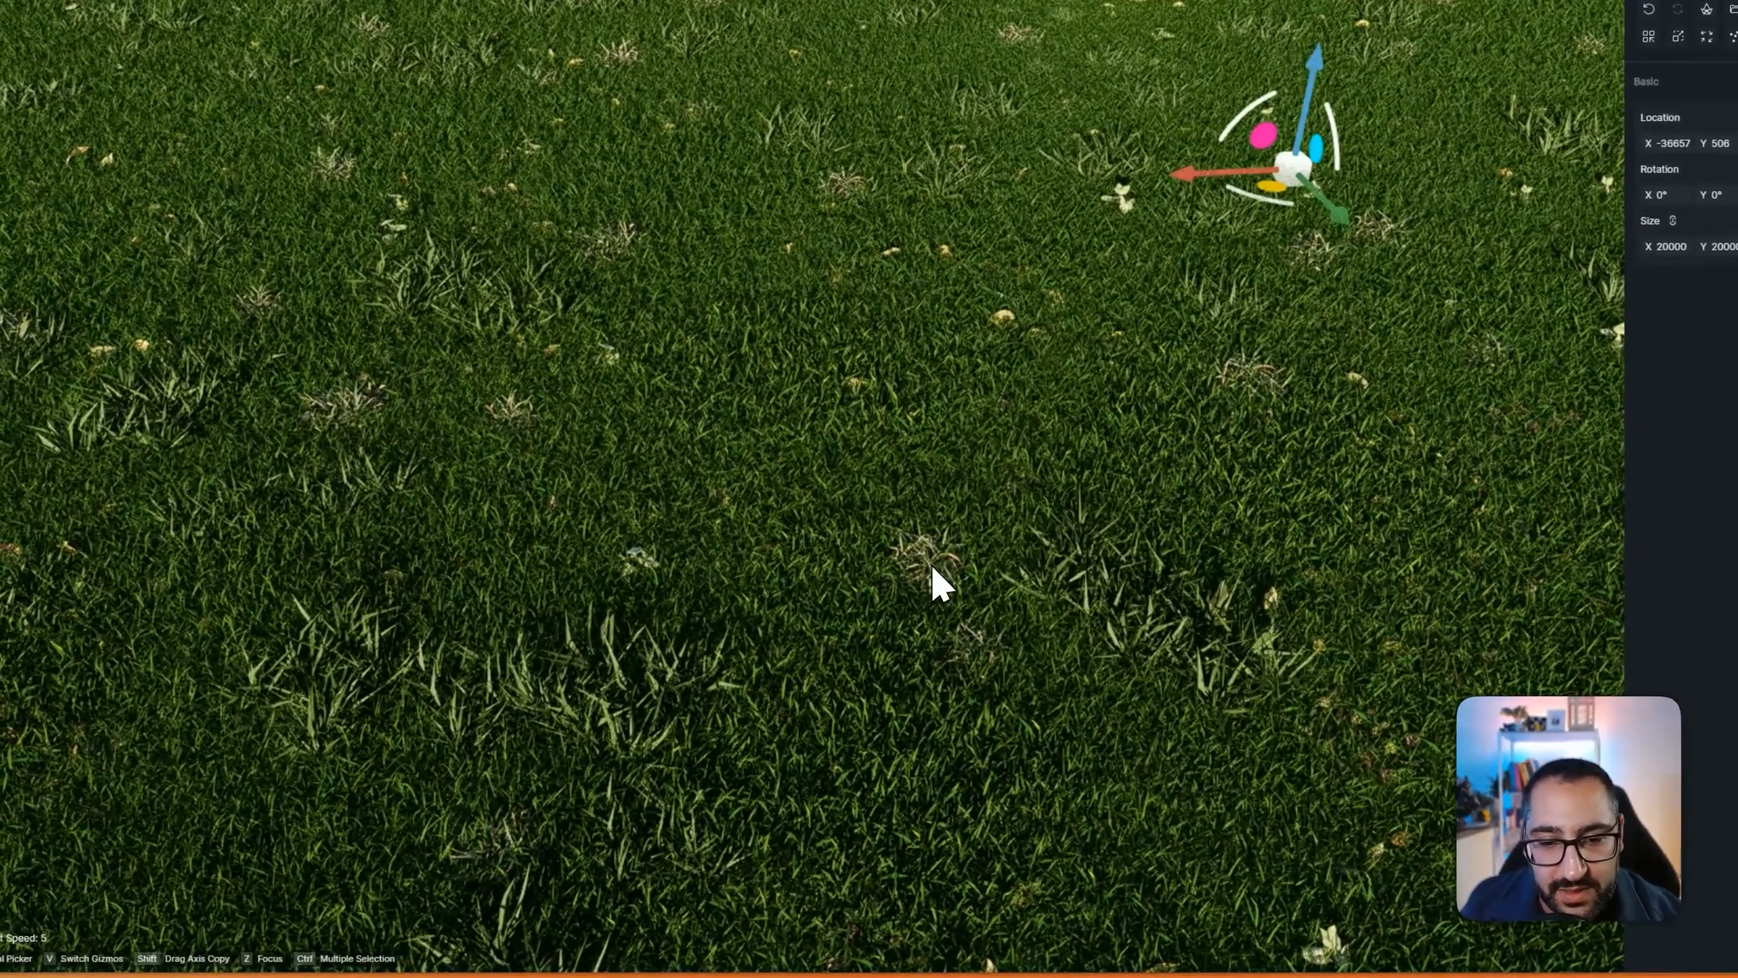
{"action": "left_click", "coordinate": [942, 582]}
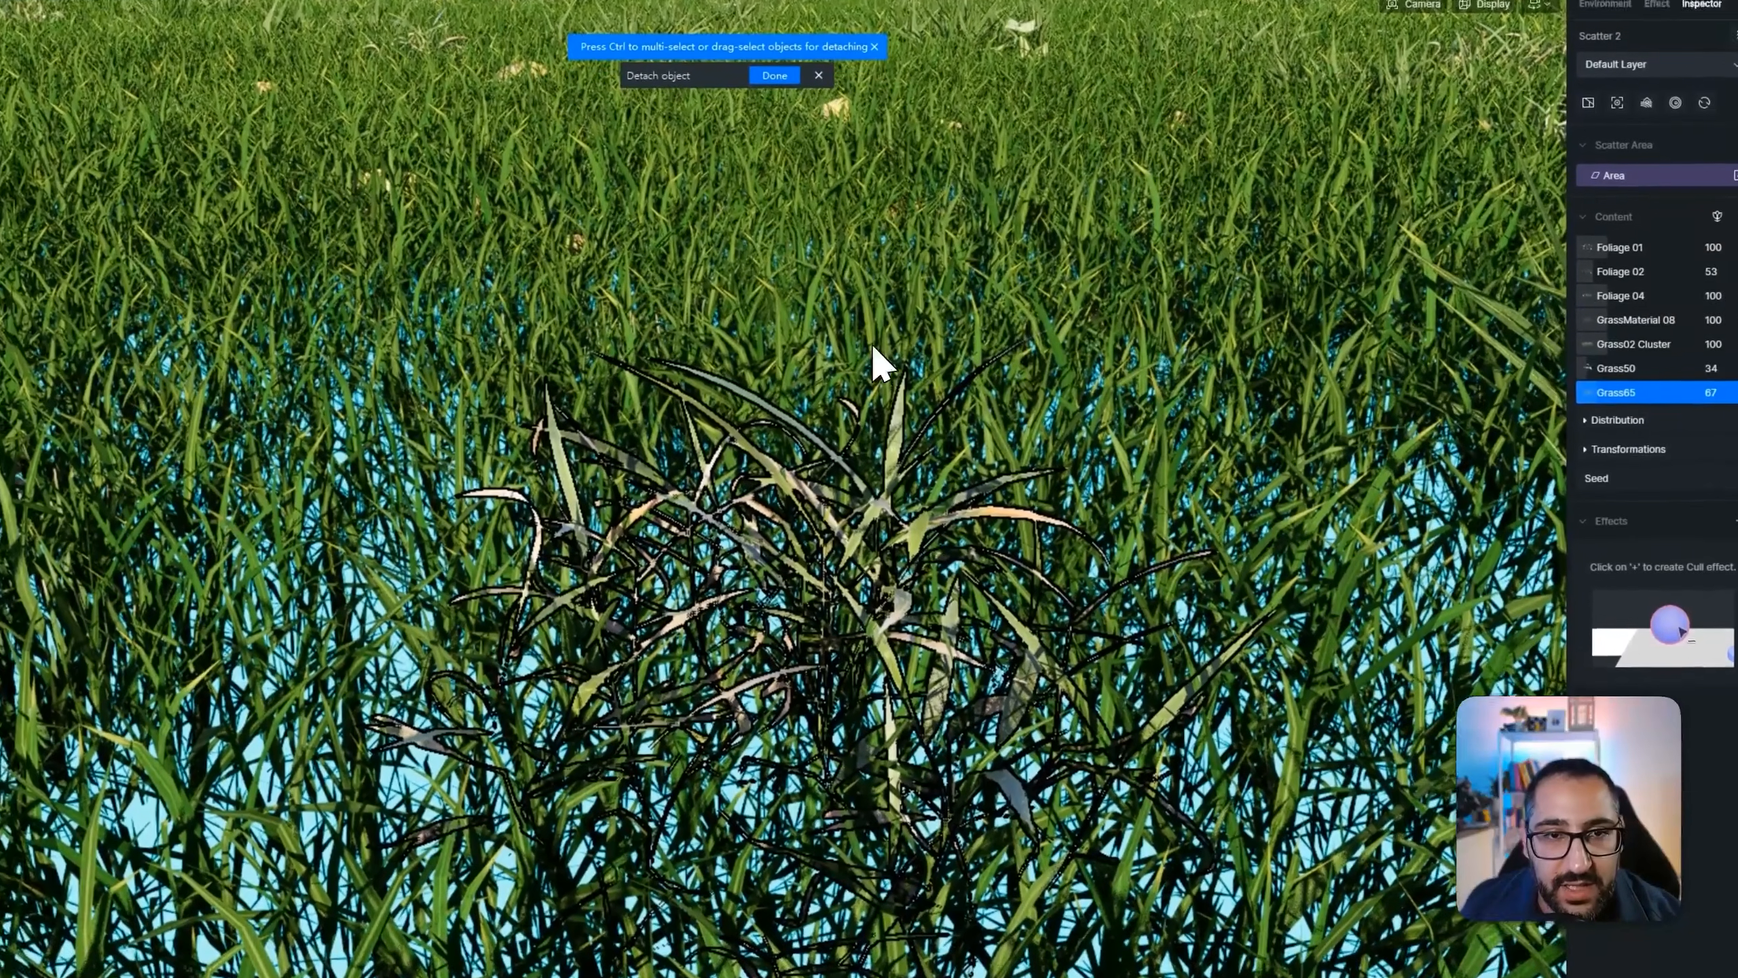
{"action": "left_click", "coordinate": [775, 76]}
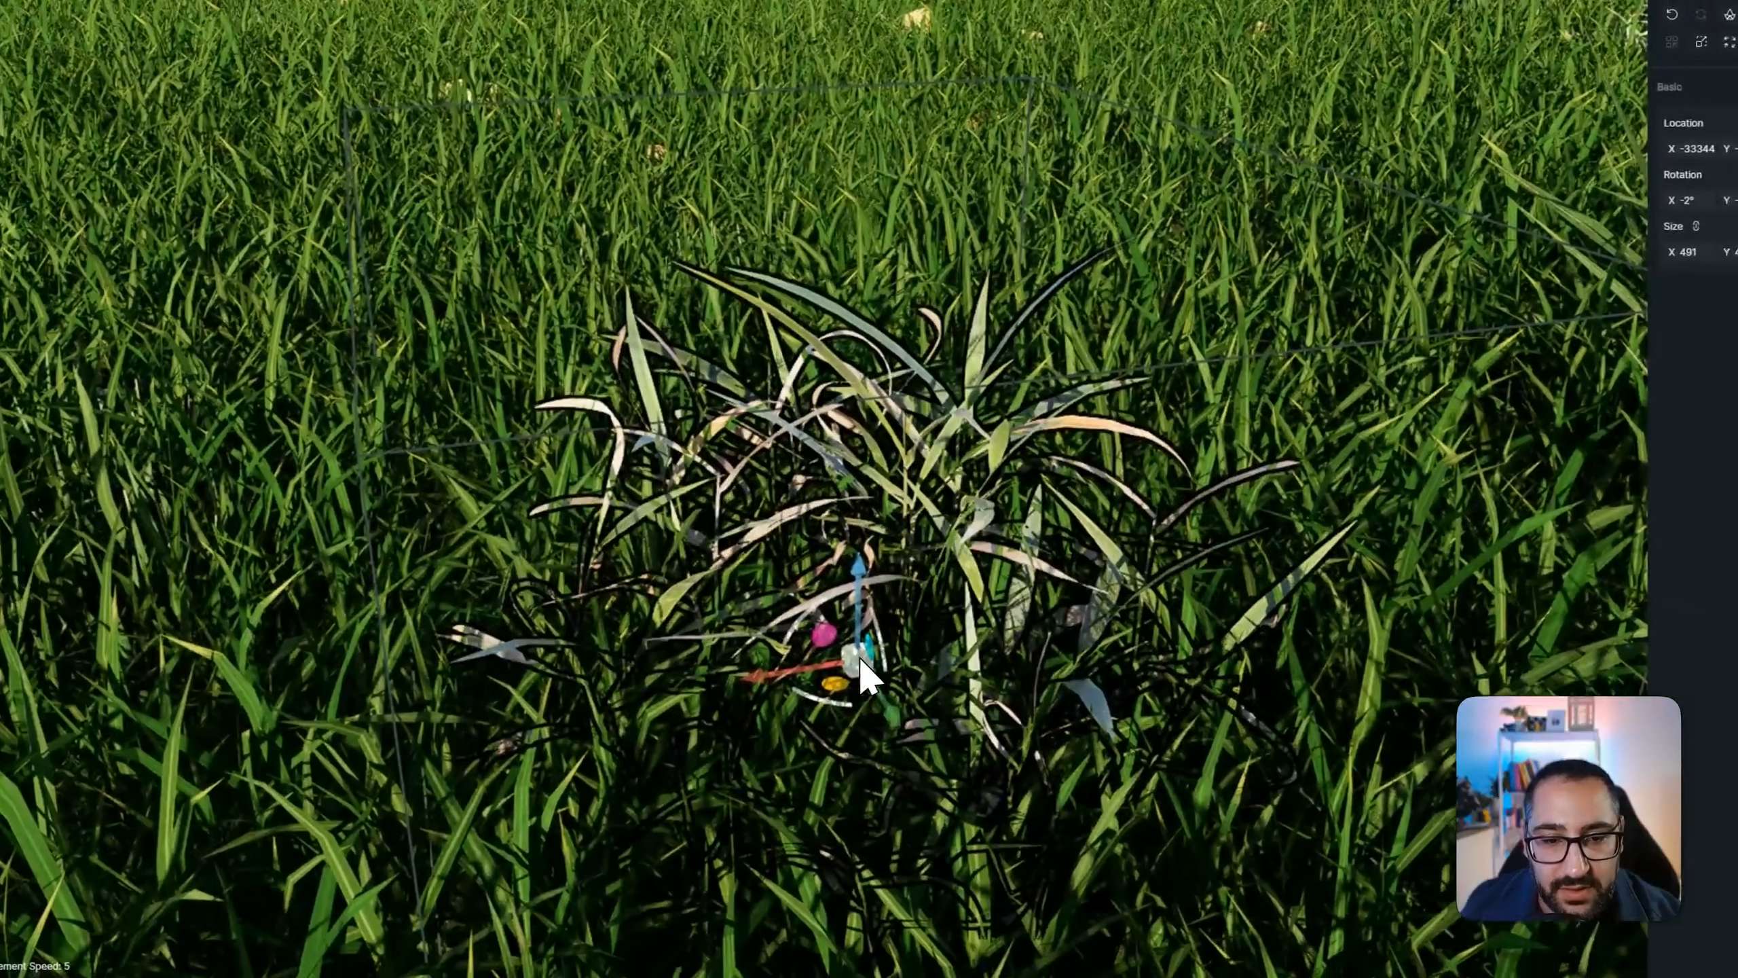
{"action": "left_click_drag", "start_coordinate": [763, 758], "coordinate": [826, 558]}
{"action": "left_click_drag", "start_coordinate": [804, 354], "coordinate": [918, 350]}
Switch the gizmo to scaling and enlarge the detached Grass65 clump to several times its size
{"action": "key", "text": "space"}
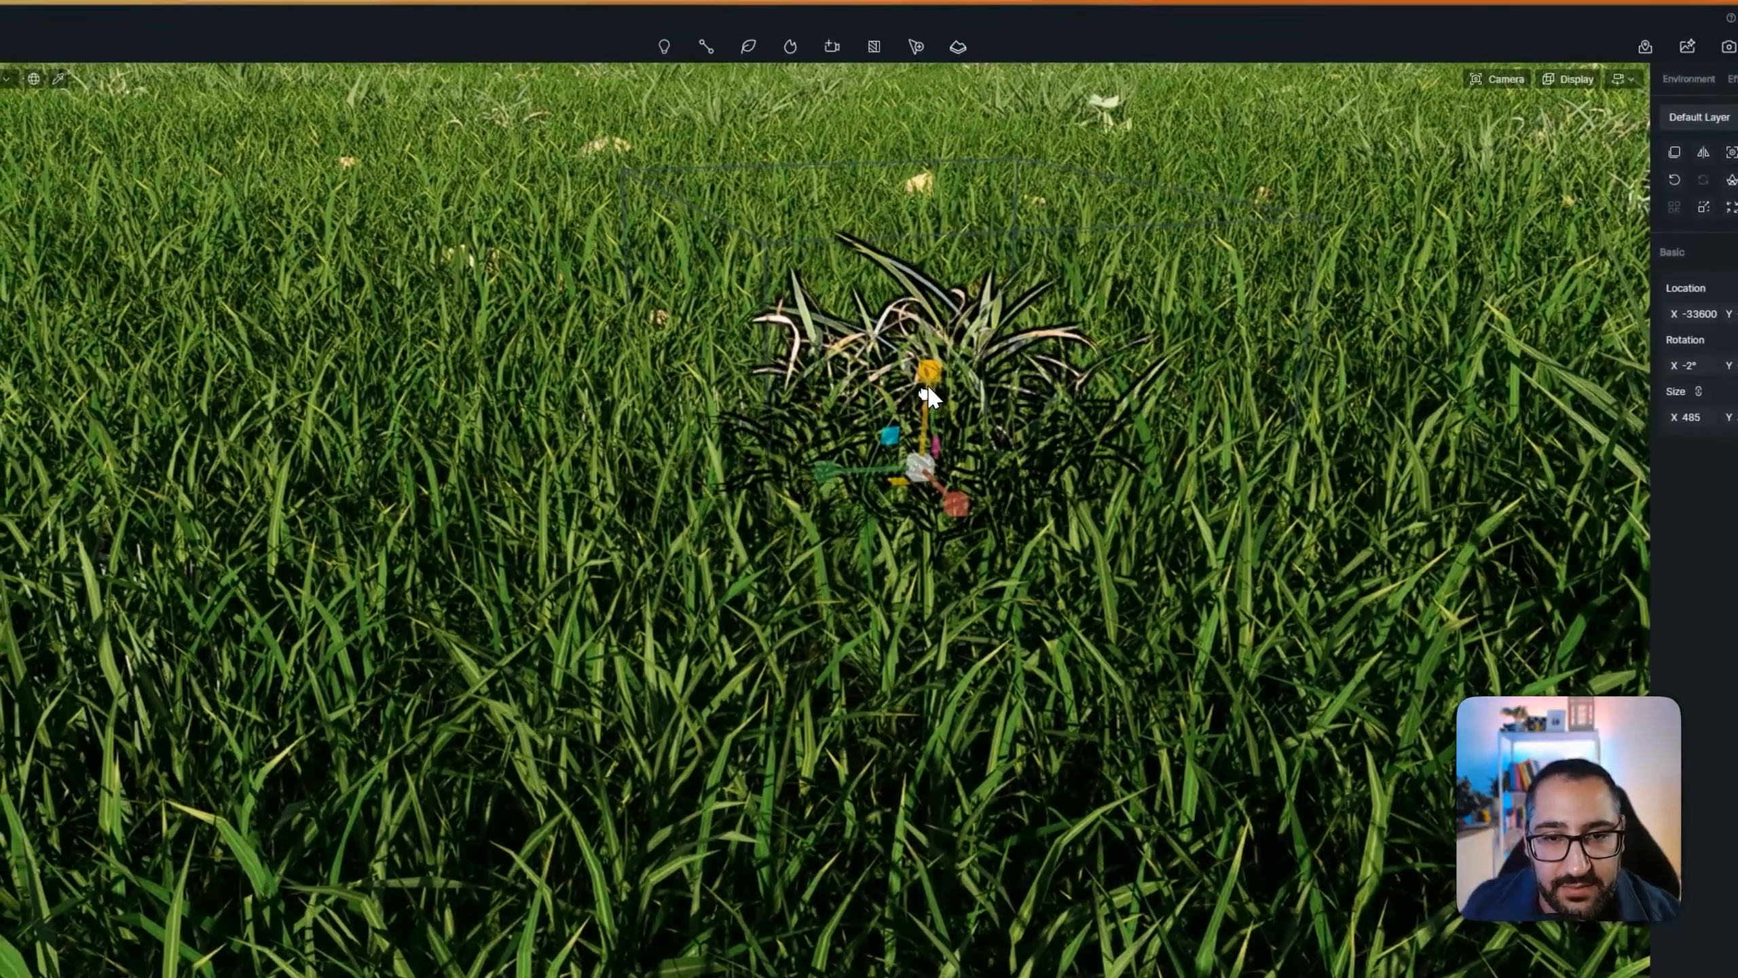
{"action": "left_click_drag", "start_coordinate": [919, 259], "coordinate": [883, 408]}
{"action": "left_click_drag", "start_coordinate": [878, 505], "coordinate": [1320, 147]}
{"action": "scroll", "coordinate": [1016, 462], "scroll_direction": "down", "scroll_amount": 10}
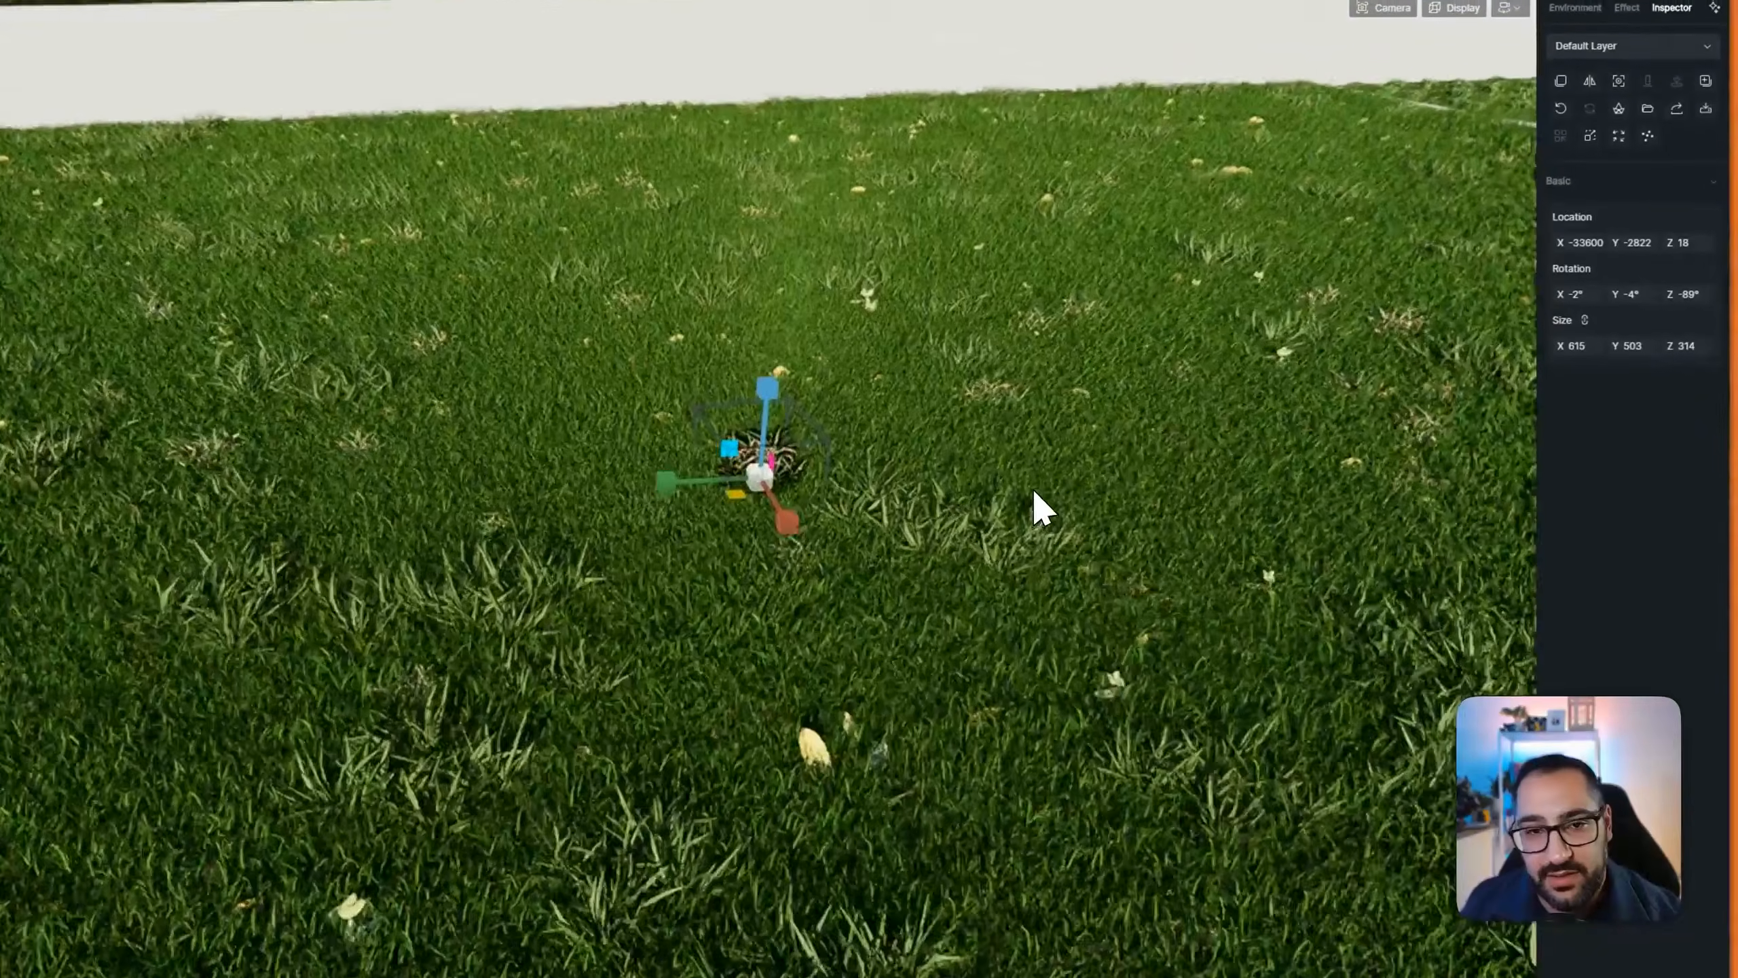
{"action": "scroll", "coordinate": [1032, 490], "scroll_direction": "down", "scroll_amount": 5}
{"action": "left_click_drag", "start_coordinate": [769, 414], "coordinate": [1266, 34]}
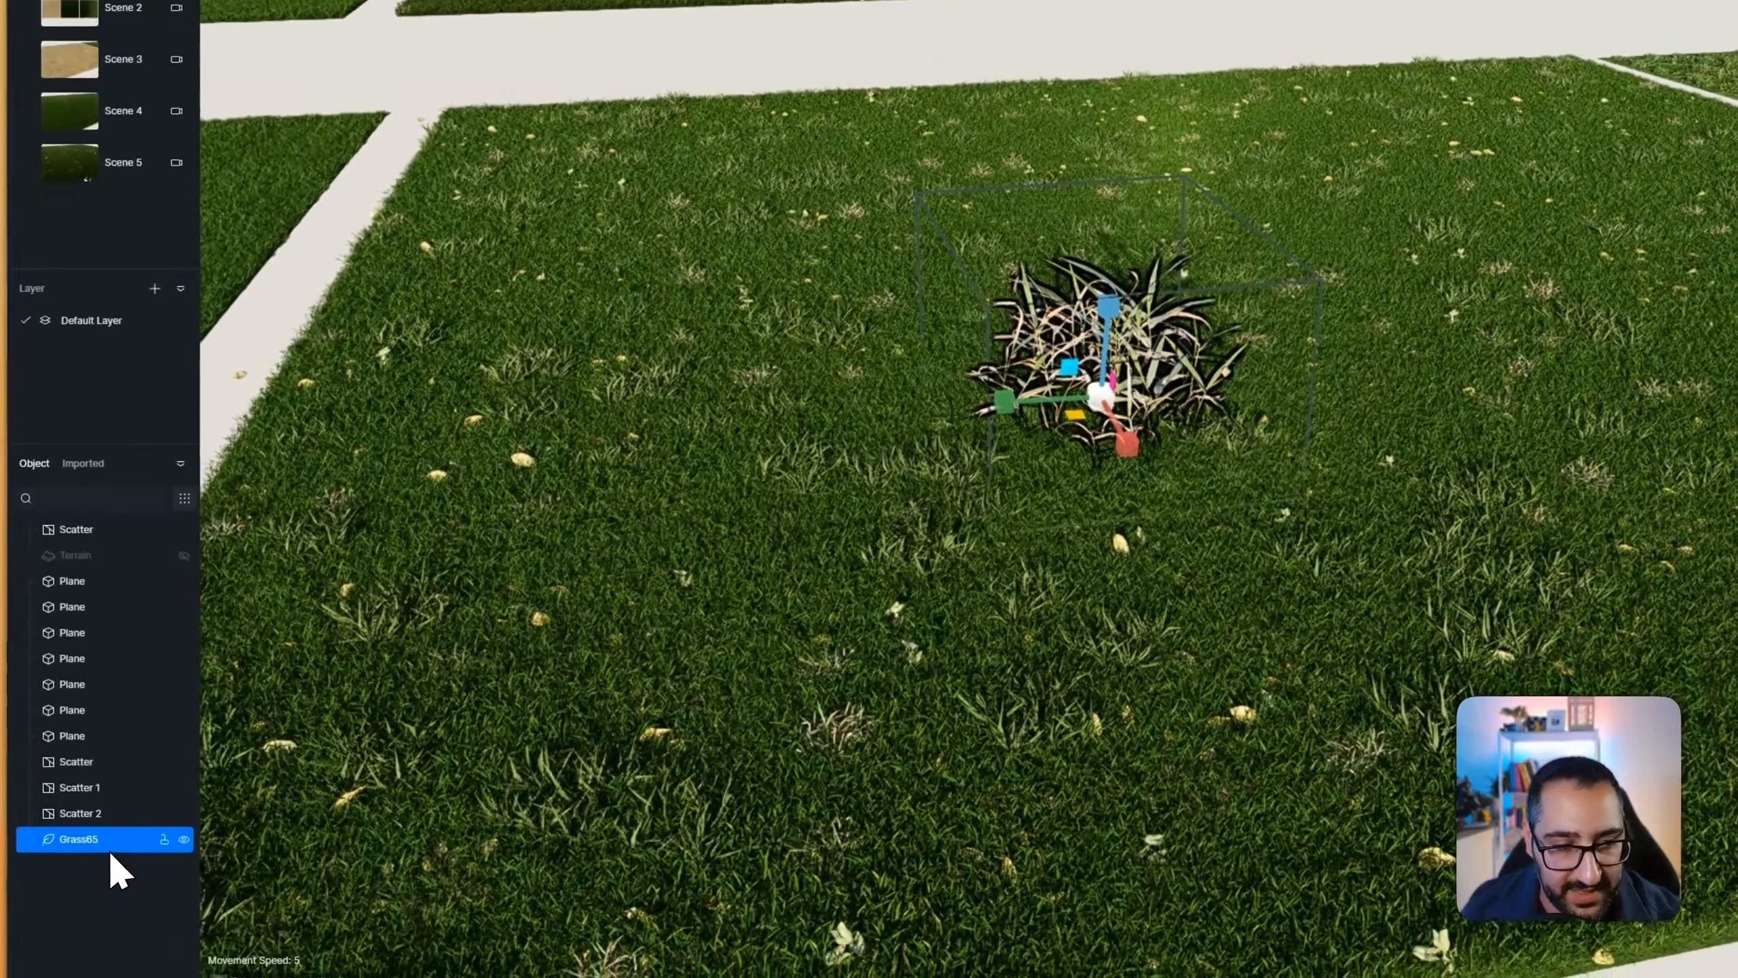
Hide the detached Grass65 object and delete it from the scene
{"action": "left_click", "coordinate": [185, 830]}
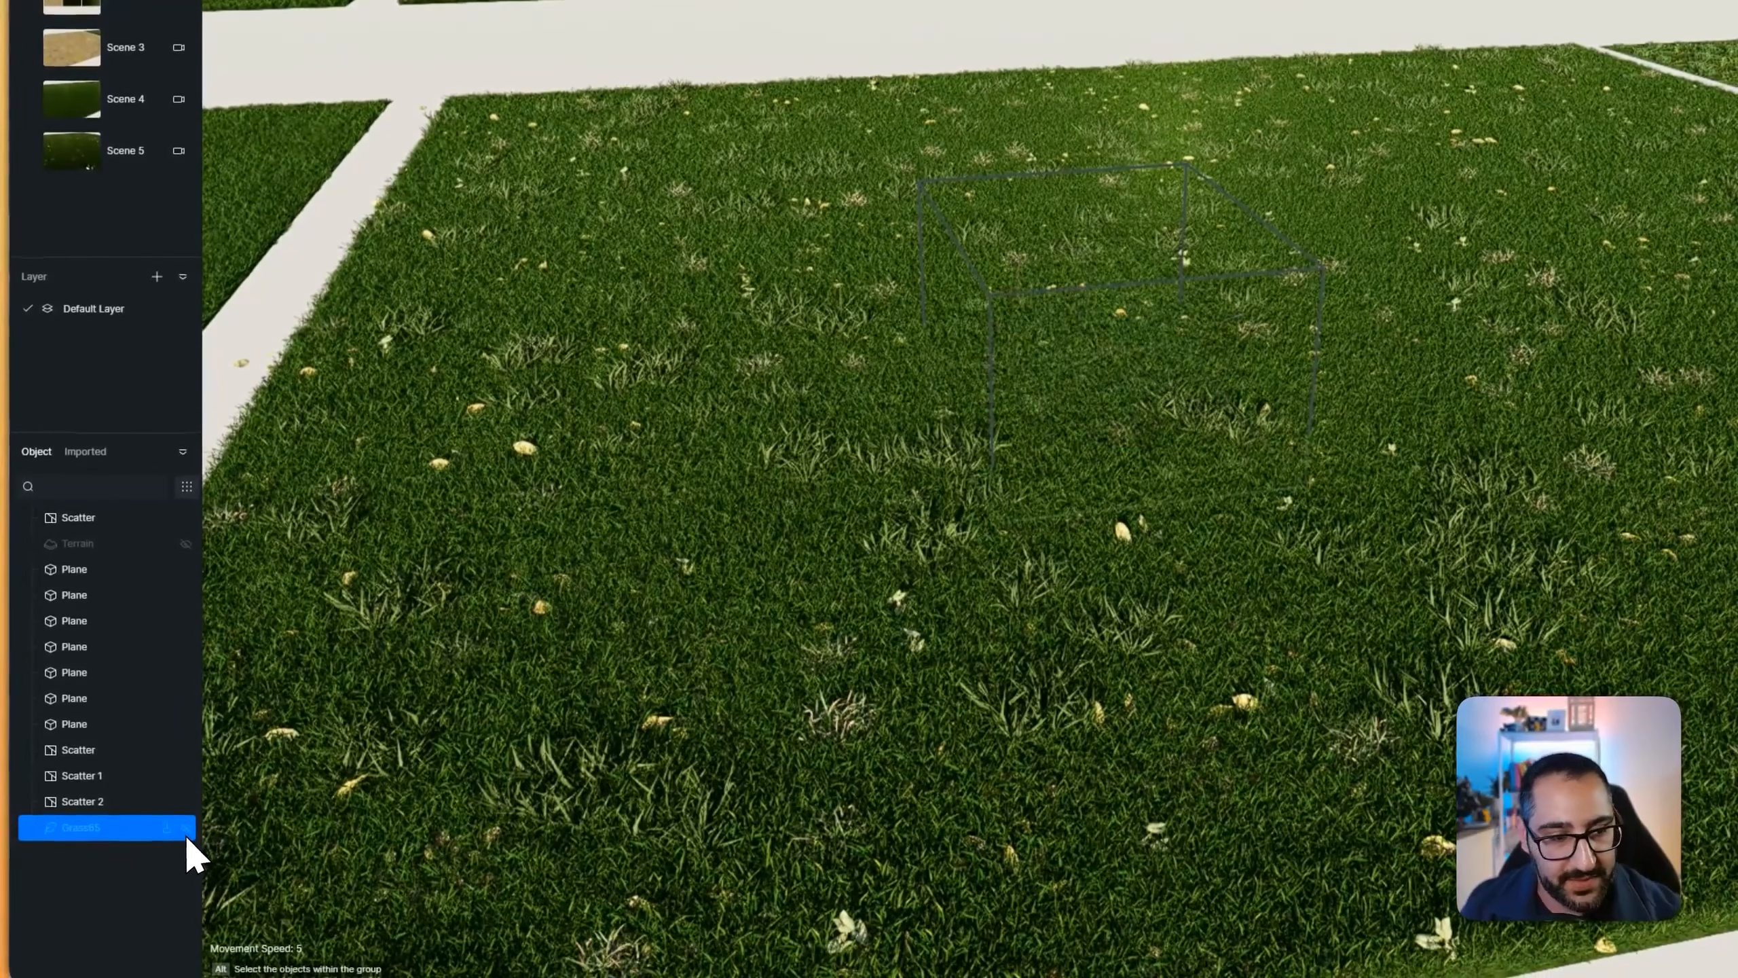
{"action": "key", "text": "Delete"}
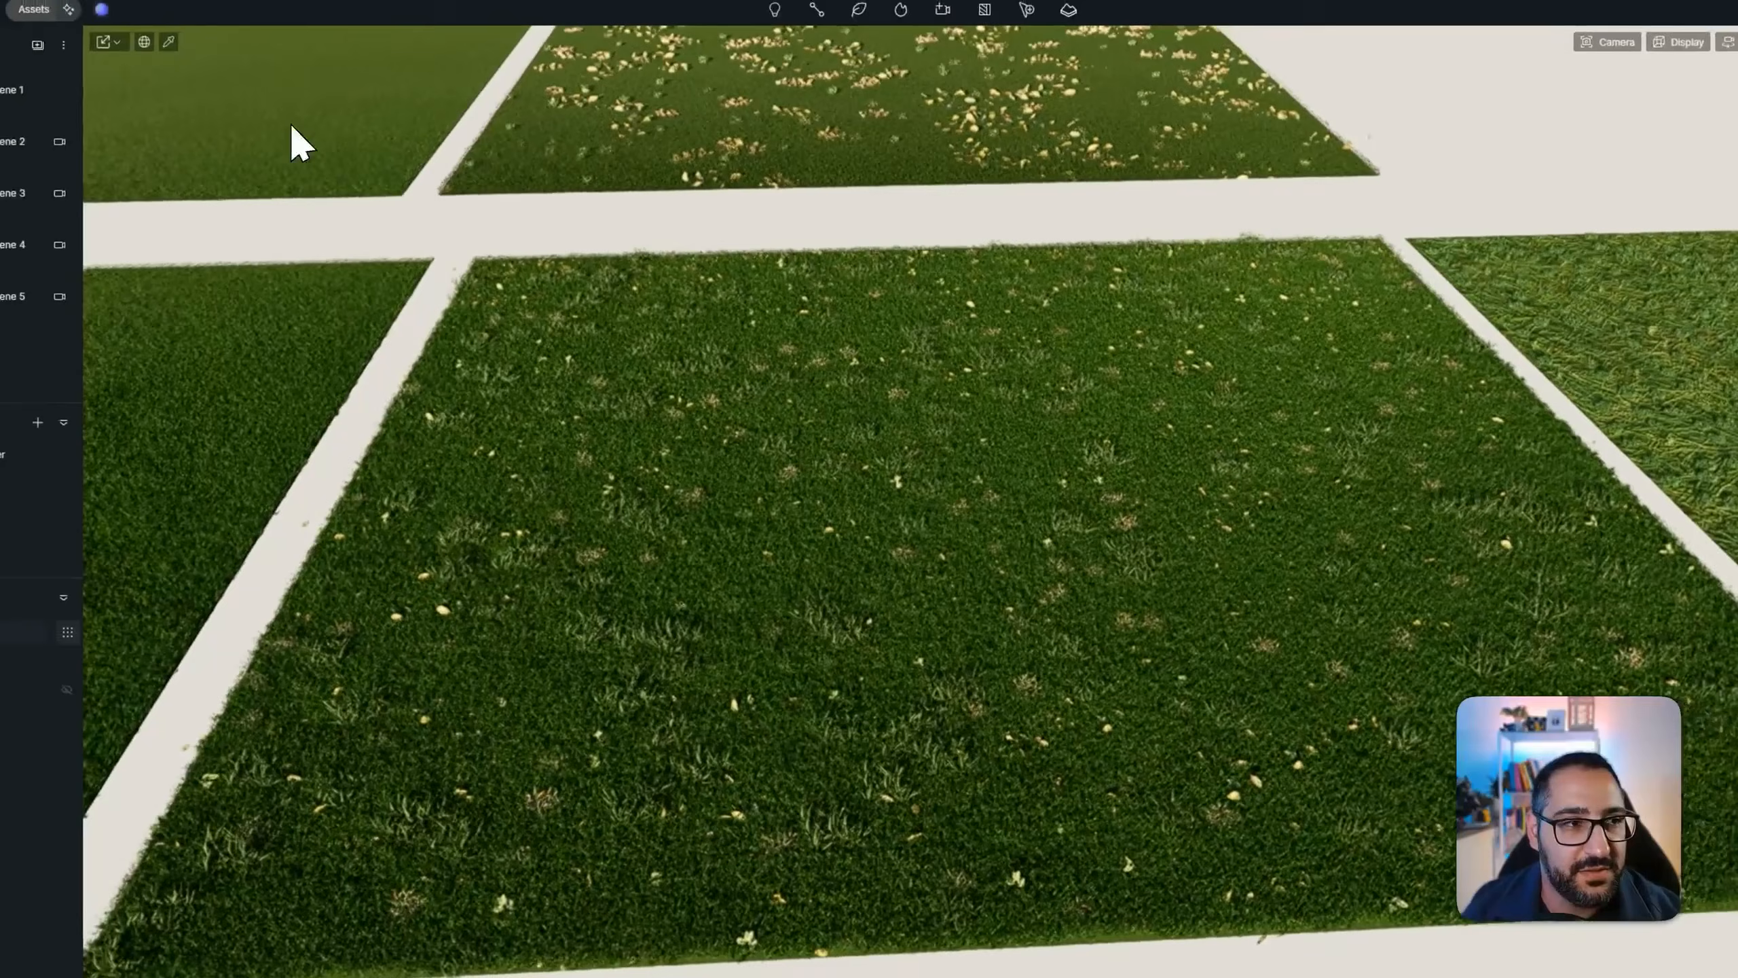
Place the Merchant Integrated Low-rise building model from the online Outdoor Buildings assets onto the mixed grass lawn
{"action": "left_click", "coordinate": [130, 43]}
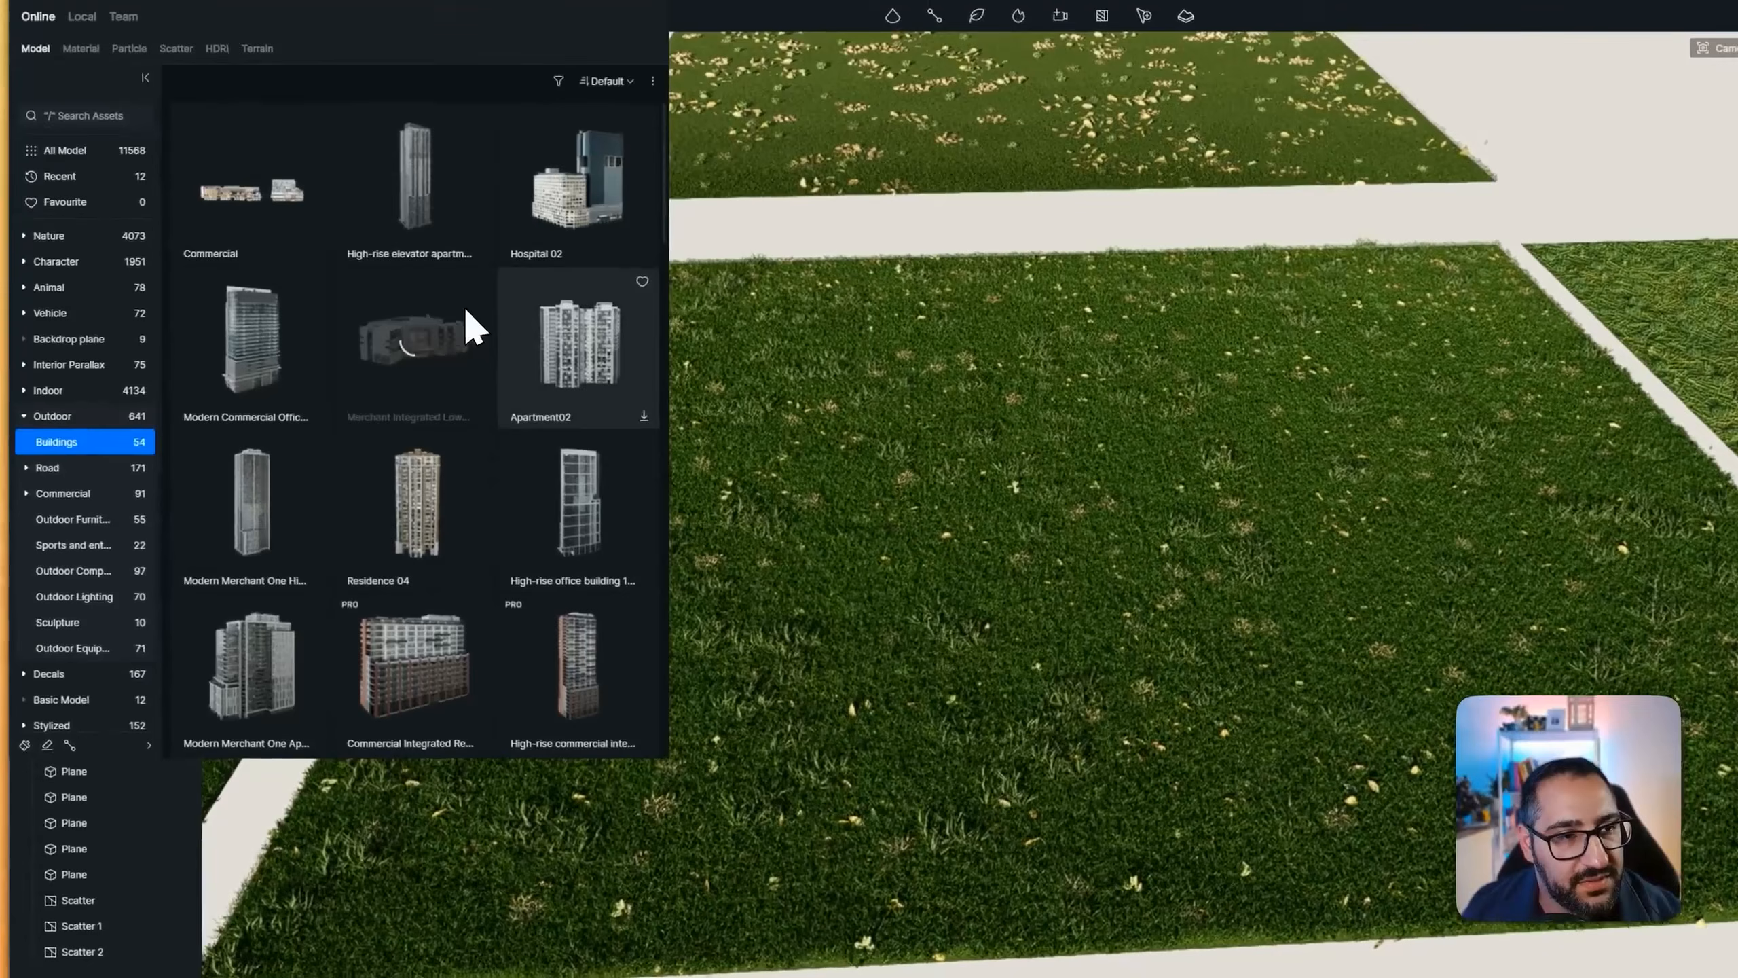
{"action": "left_click", "coordinate": [469, 336]}
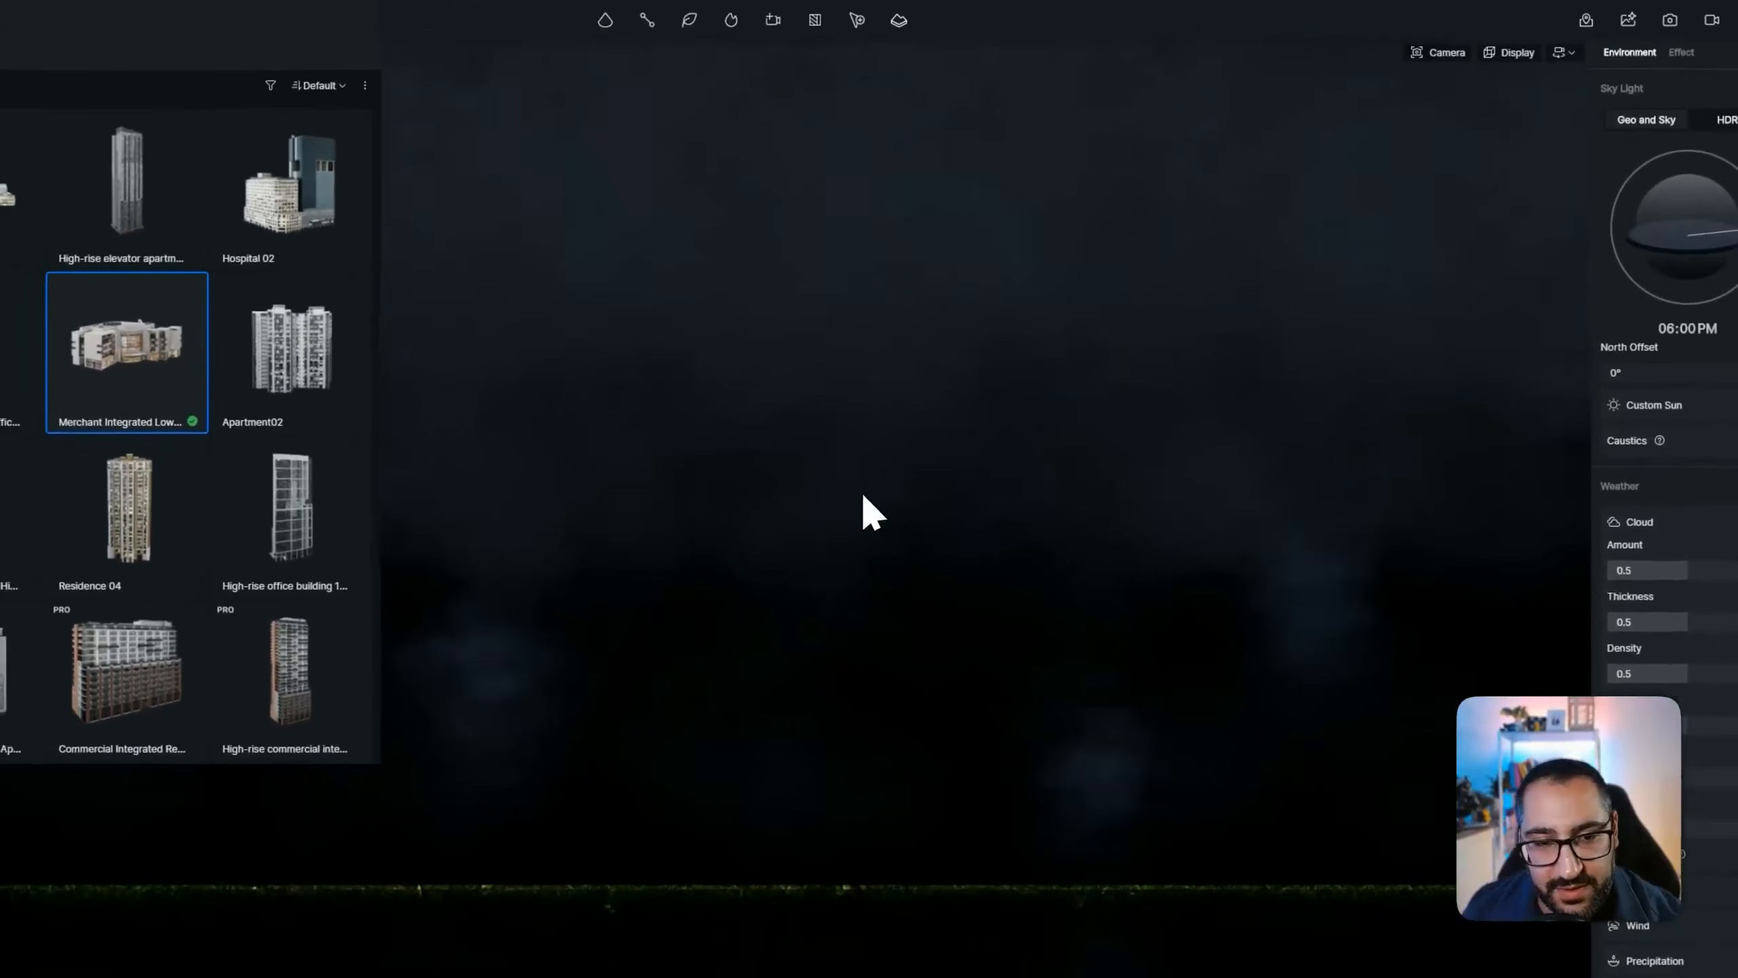
{"action": "left_click", "coordinate": [876, 490]}
Scale the placed building down so it fits within the mixed grass lawn, and close the asset library
{"action": "key", "text": "space"}
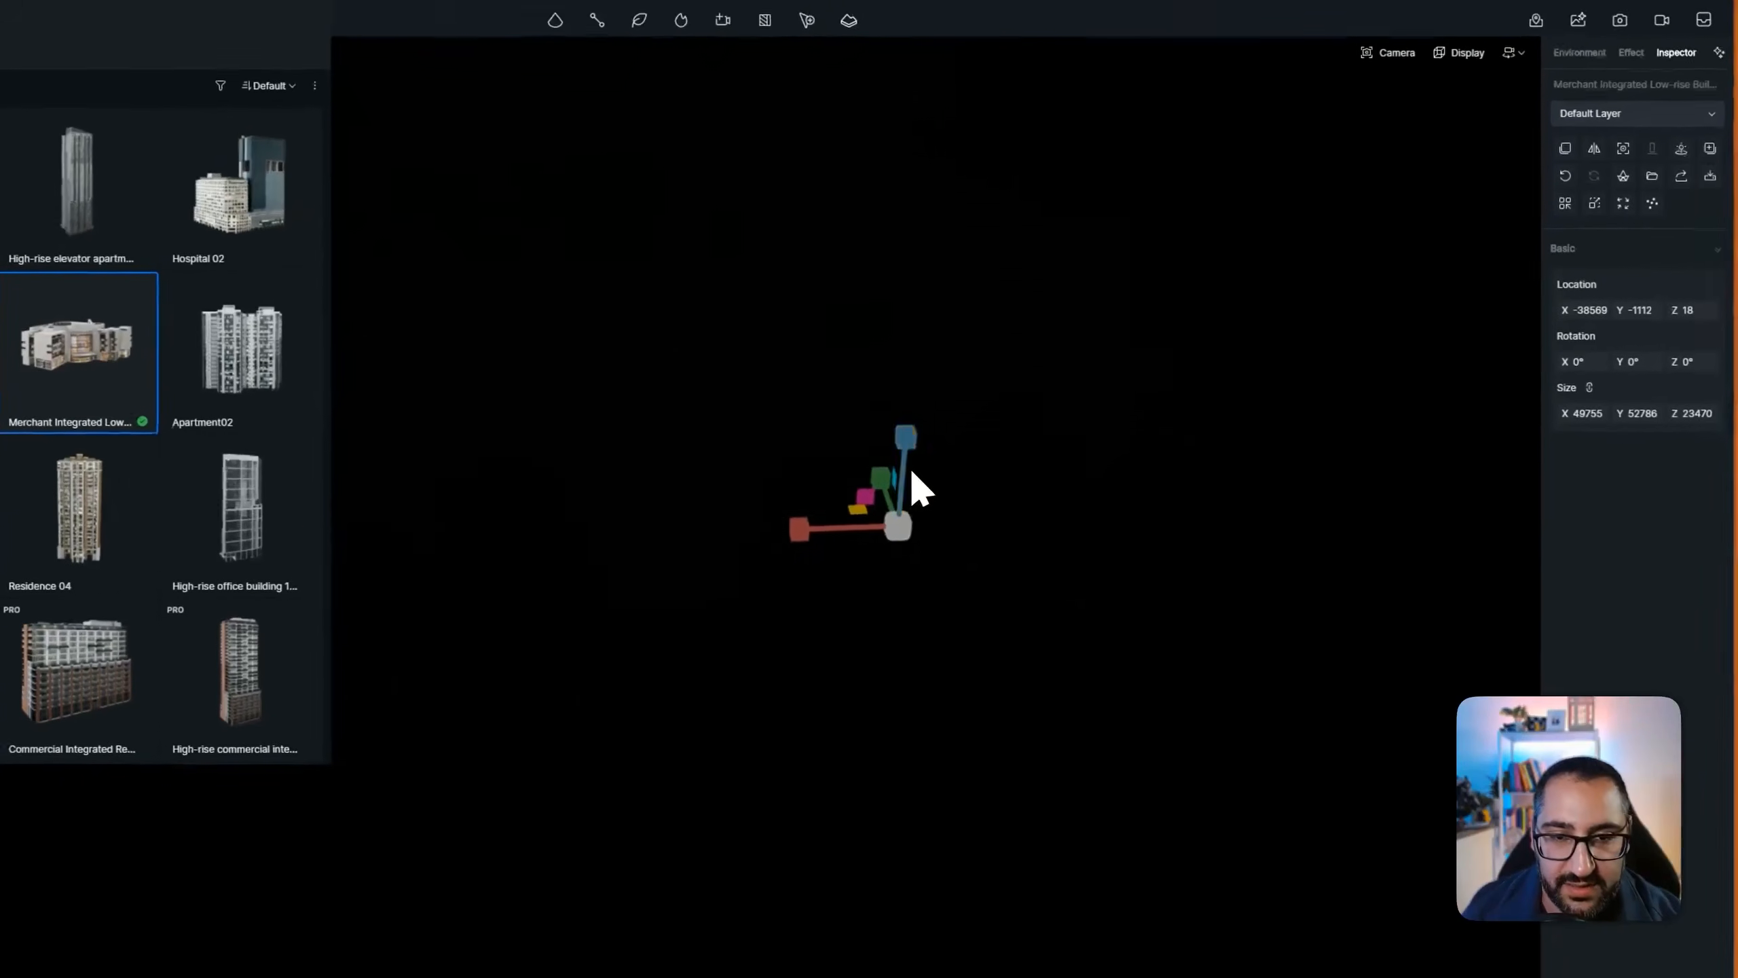
{"action": "mouse_move", "coordinate": [898, 473]}
{"action": "left_mouse_down"}
{"action": "mouse_move", "coordinate": [880, 498]}
{"action": "mouse_move", "coordinate": [896, 482]}
{"action": "left_mouse_up"}
{"action": "right_click_drag", "start_coordinate": [873, 550], "coordinate": [842, 590]}
{"action": "key", "text": "Escape"}
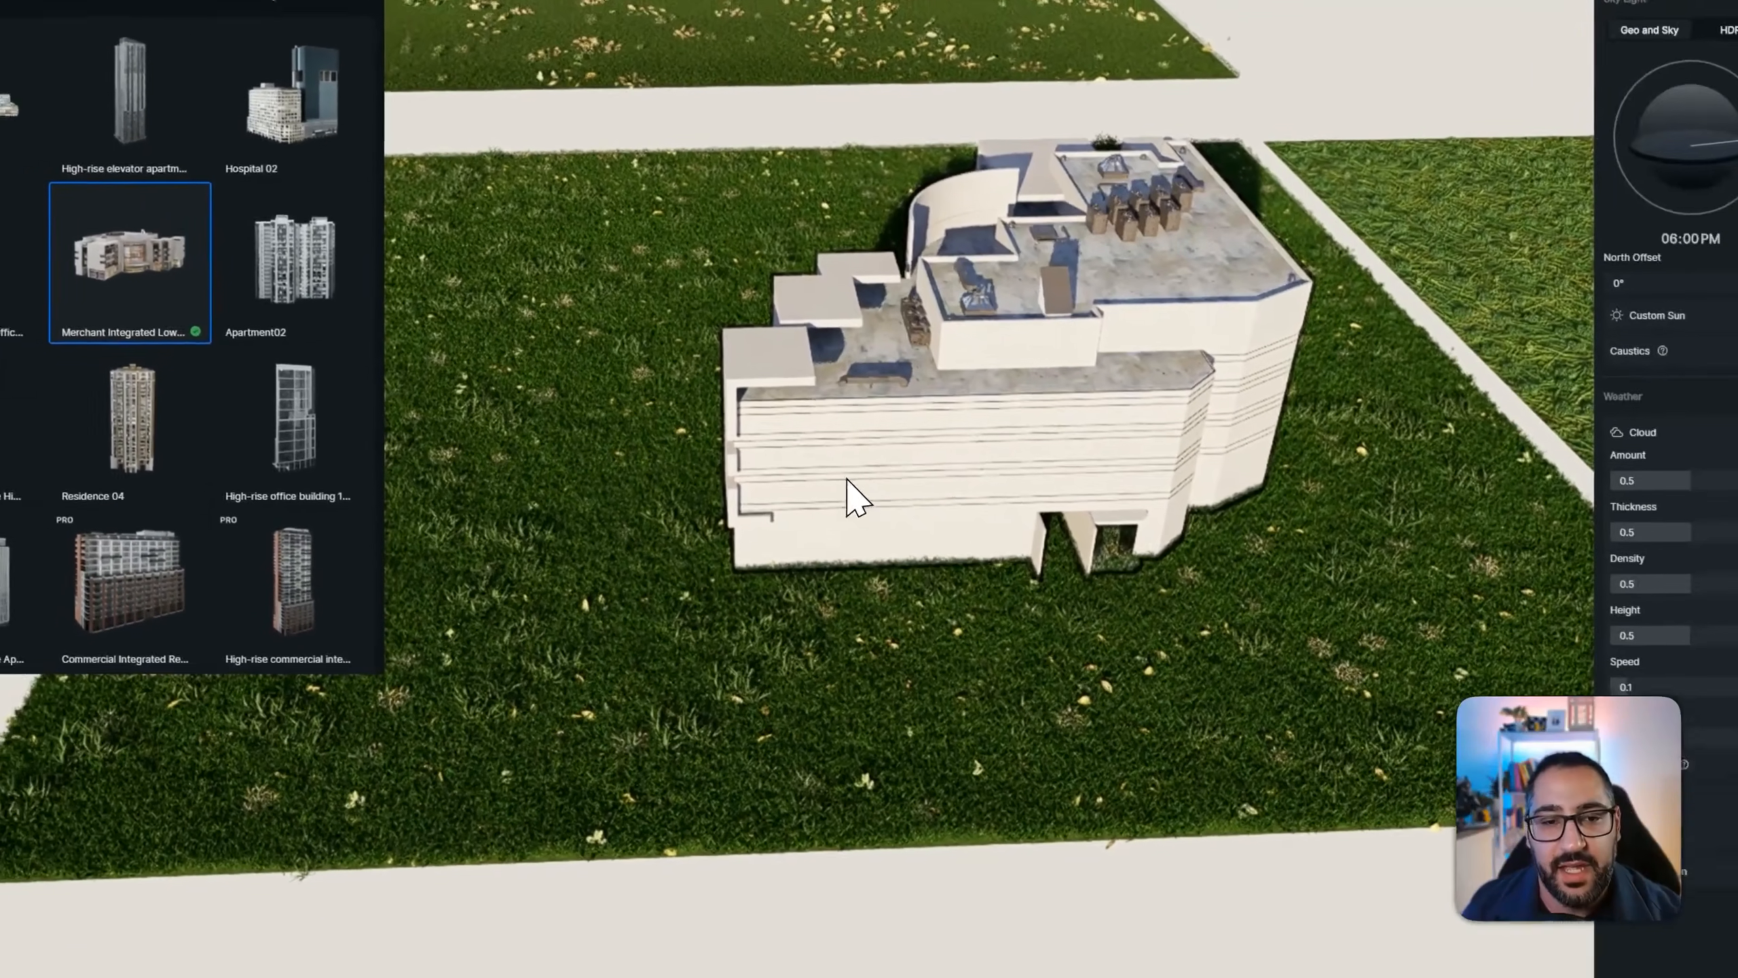
{"action": "left_click", "coordinate": [847, 484]}
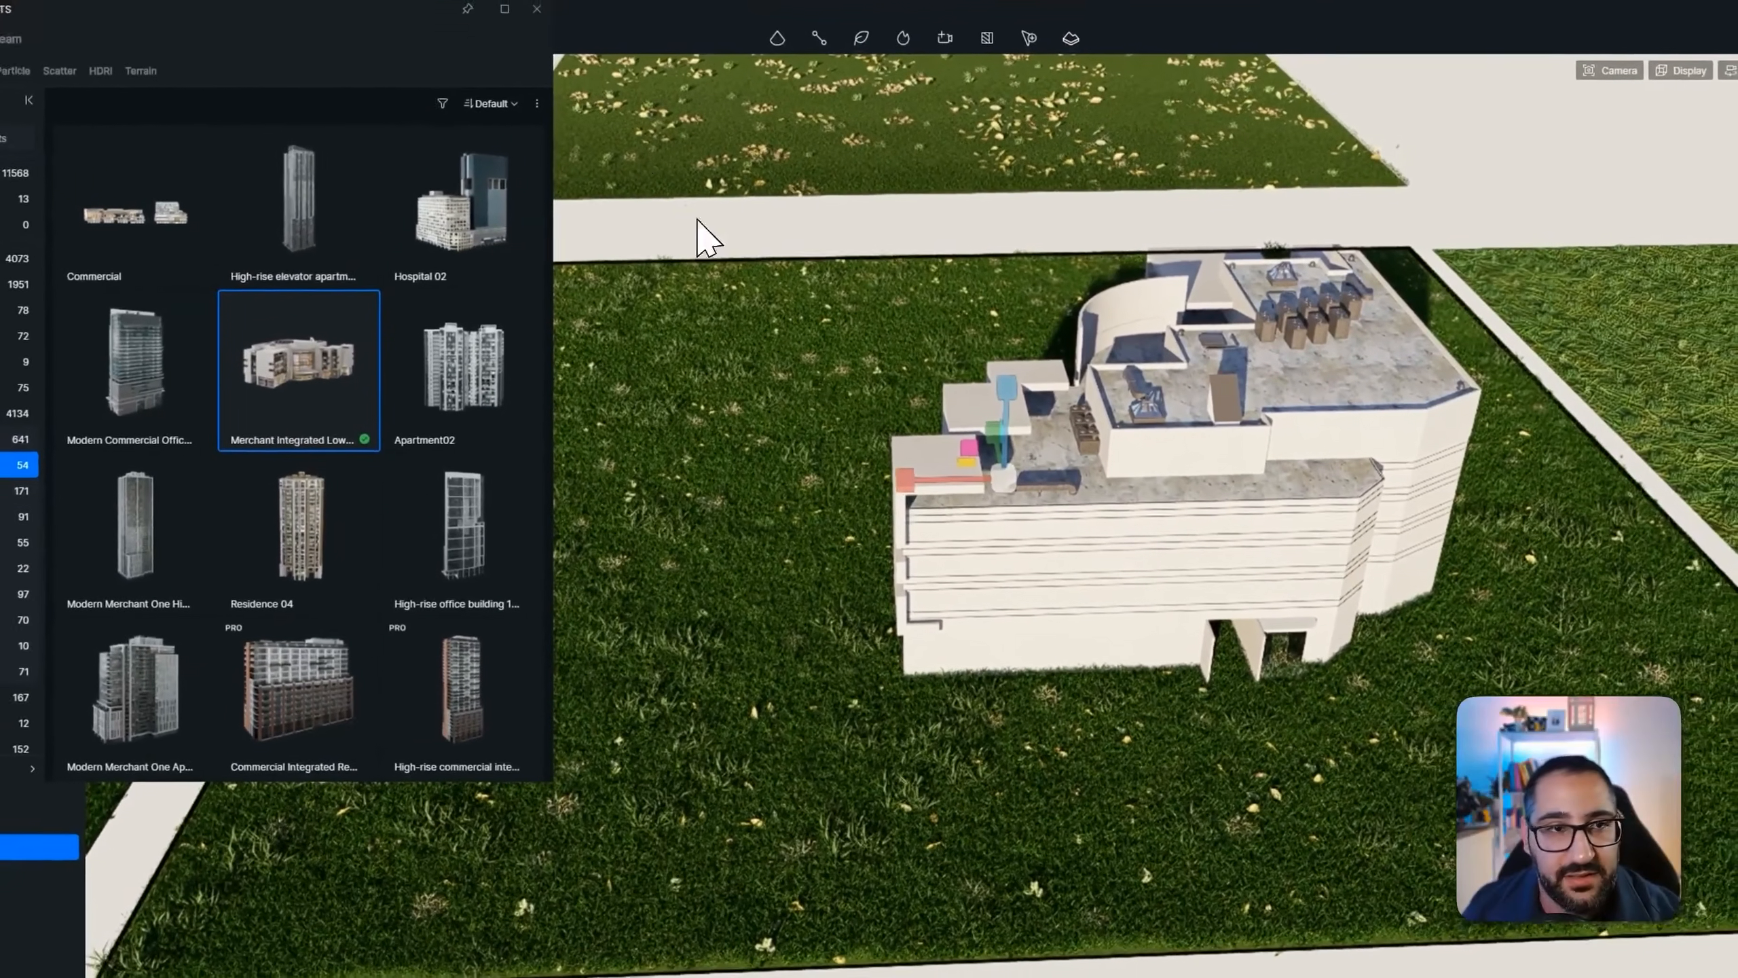
{"action": "left_click", "coordinate": [590, 13]}
{"action": "key", "text": "Escape"}
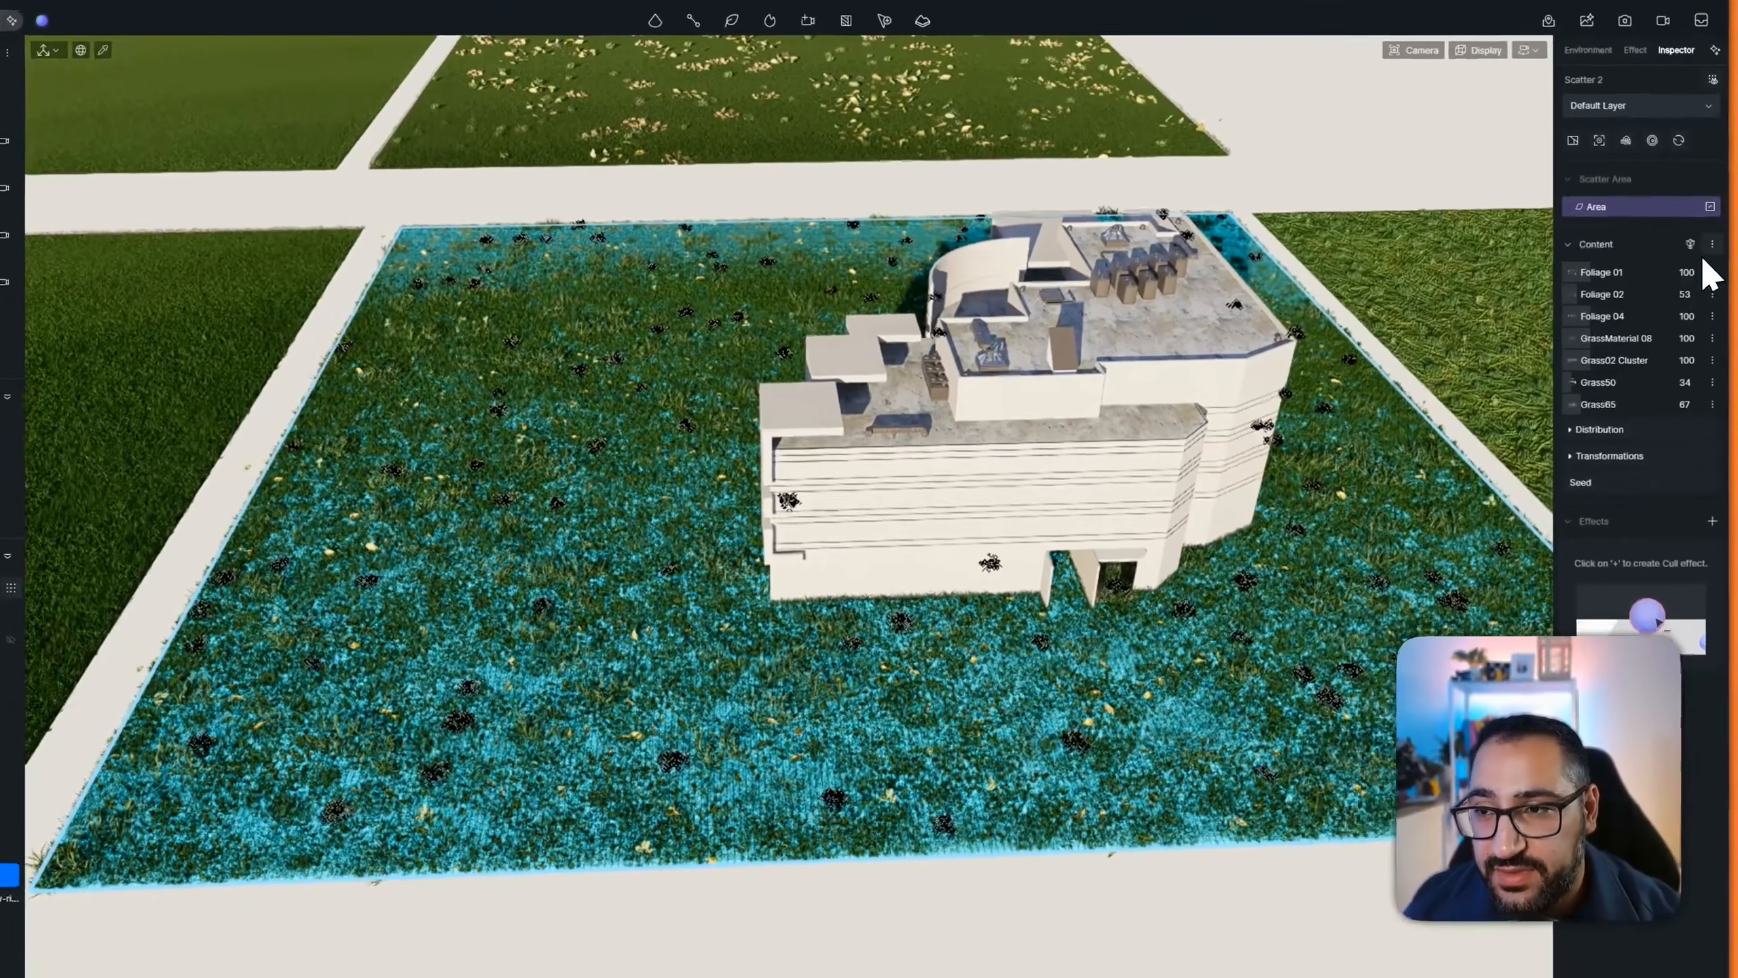
Add the Plumeria rubra 08 and Ginkgo 18 trees to the content of Scatter 2
{"action": "left_click", "coordinate": [1714, 245]}
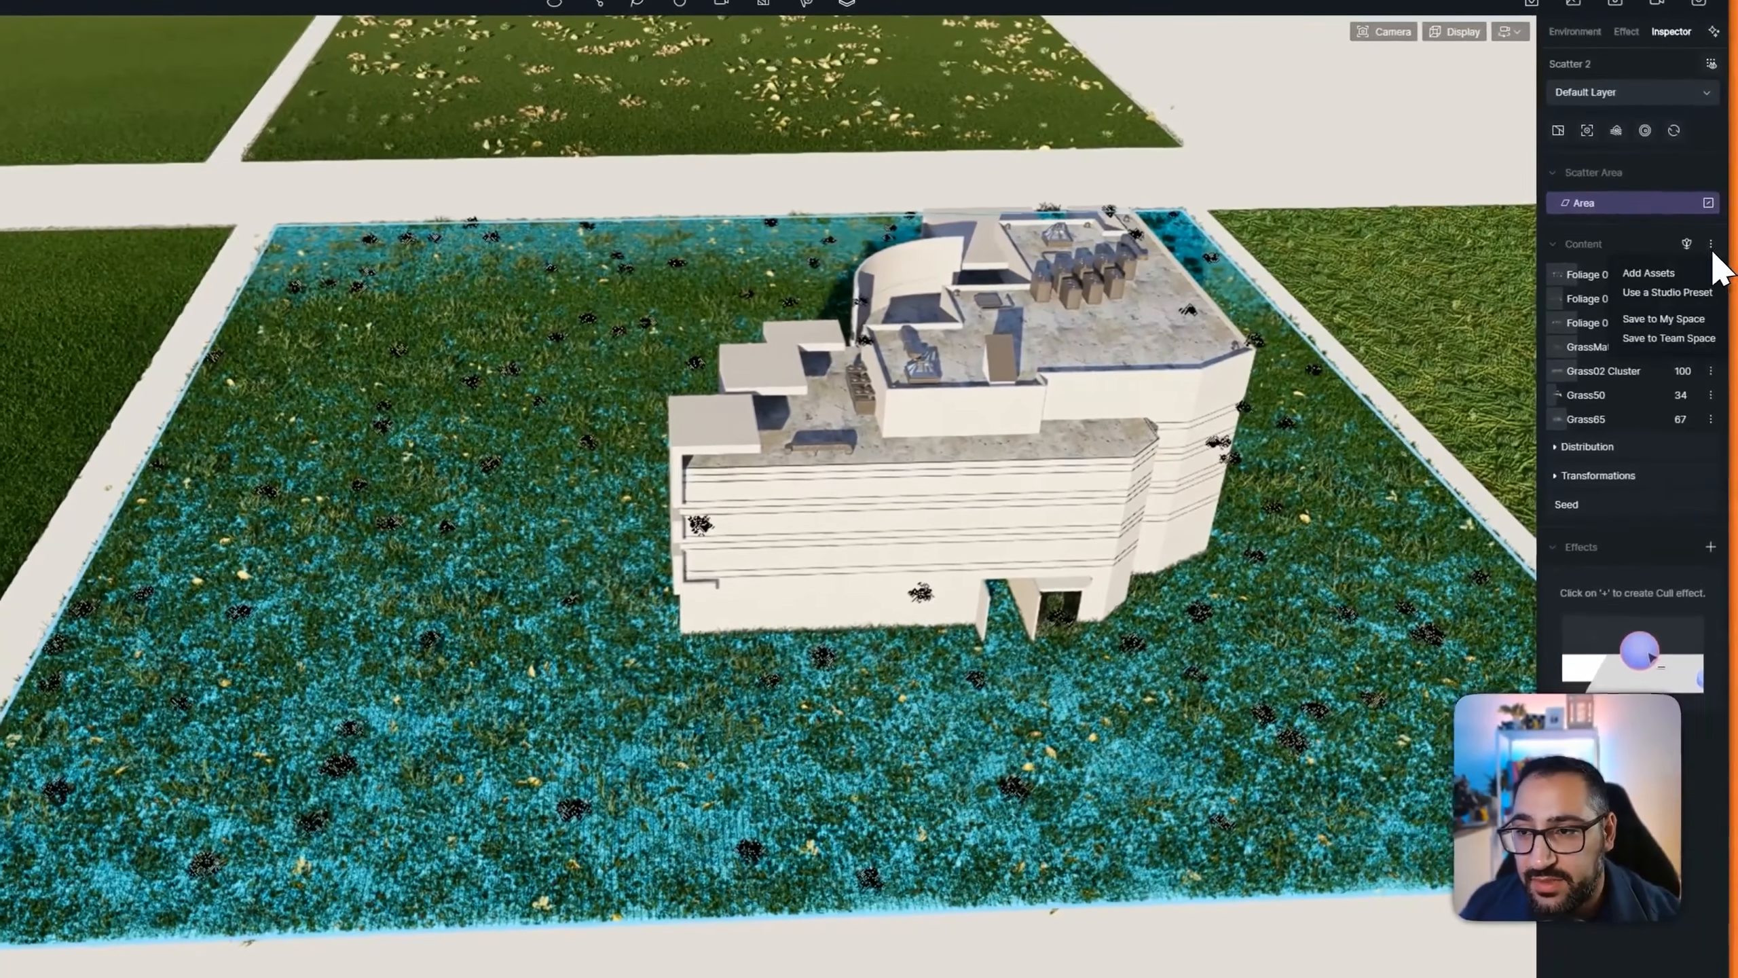
{"action": "left_click", "coordinate": [1697, 269]}
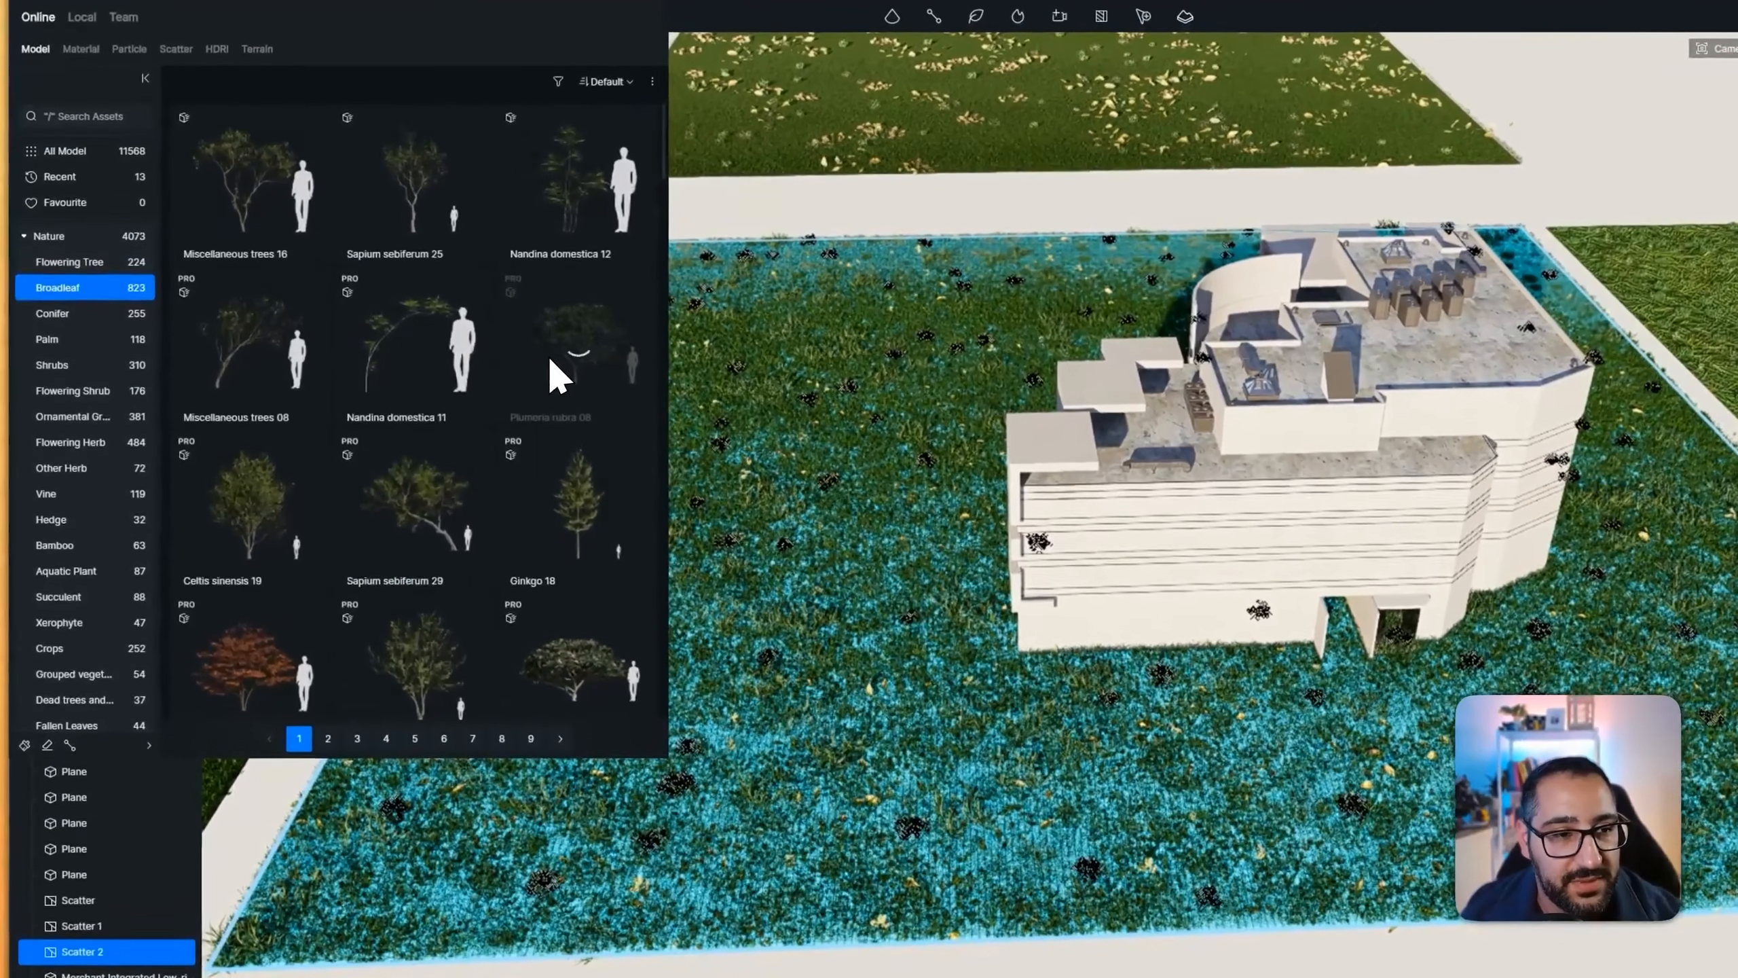
{"action": "left_click", "coordinate": [459, 322]}
{"action": "left_click", "coordinate": [561, 361]}
{"action": "left_click", "coordinate": [584, 501]}
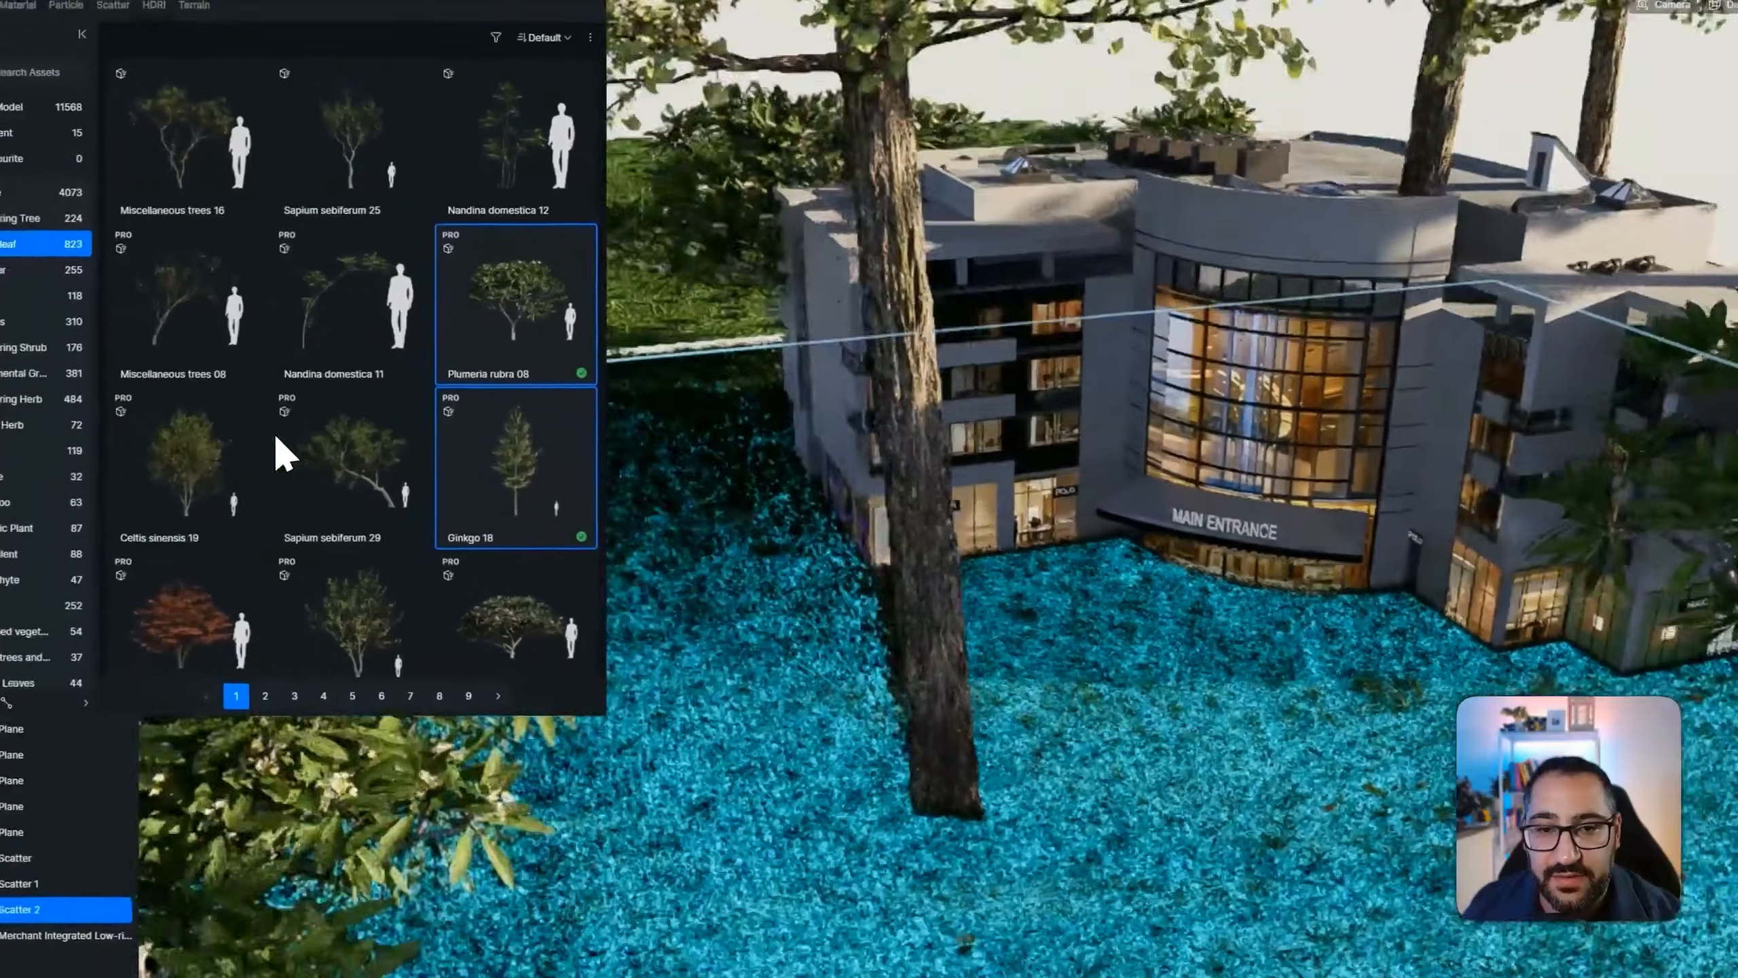
Detach the Ginkgo 18 tree that stands inside the building's main entrance and move it onto the lawn in front
{"action": "middle_click_drag", "start_coordinate": [274, 436], "coordinate": [819, 500]}
{"action": "double_click", "coordinate": [953, 302]}
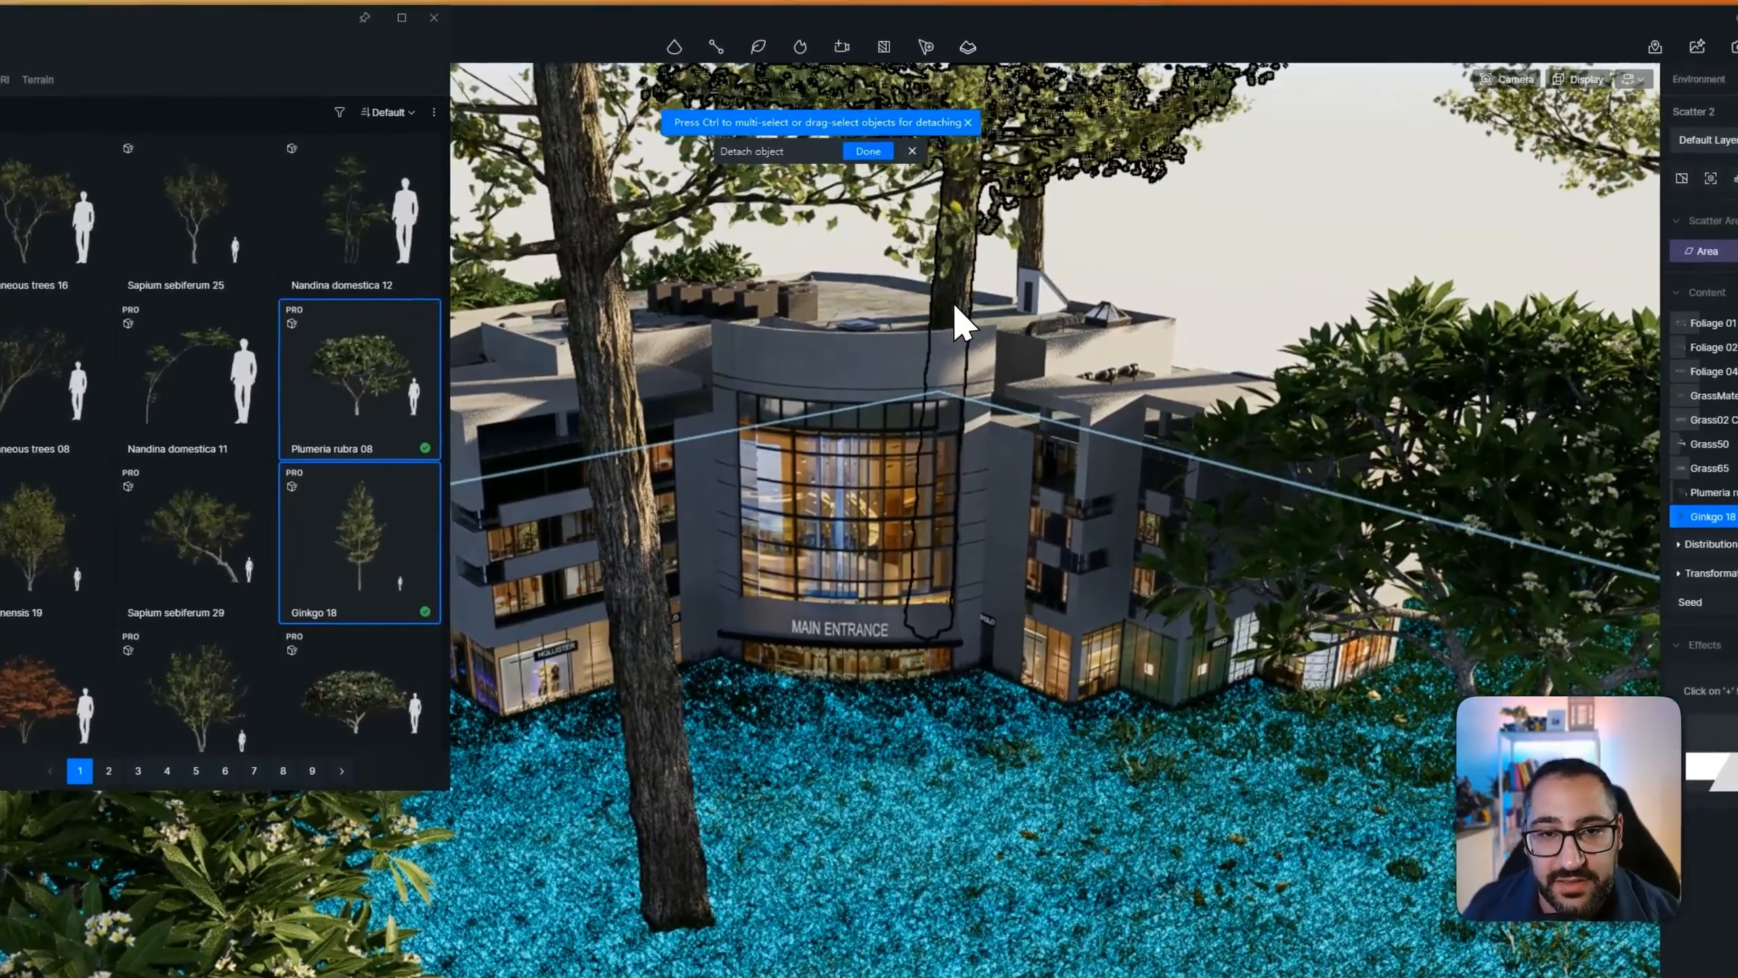
{"action": "scroll", "coordinate": [972, 384], "scroll_direction": "down", "scroll_amount": 3}
{"action": "left_click", "coordinate": [868, 152]}
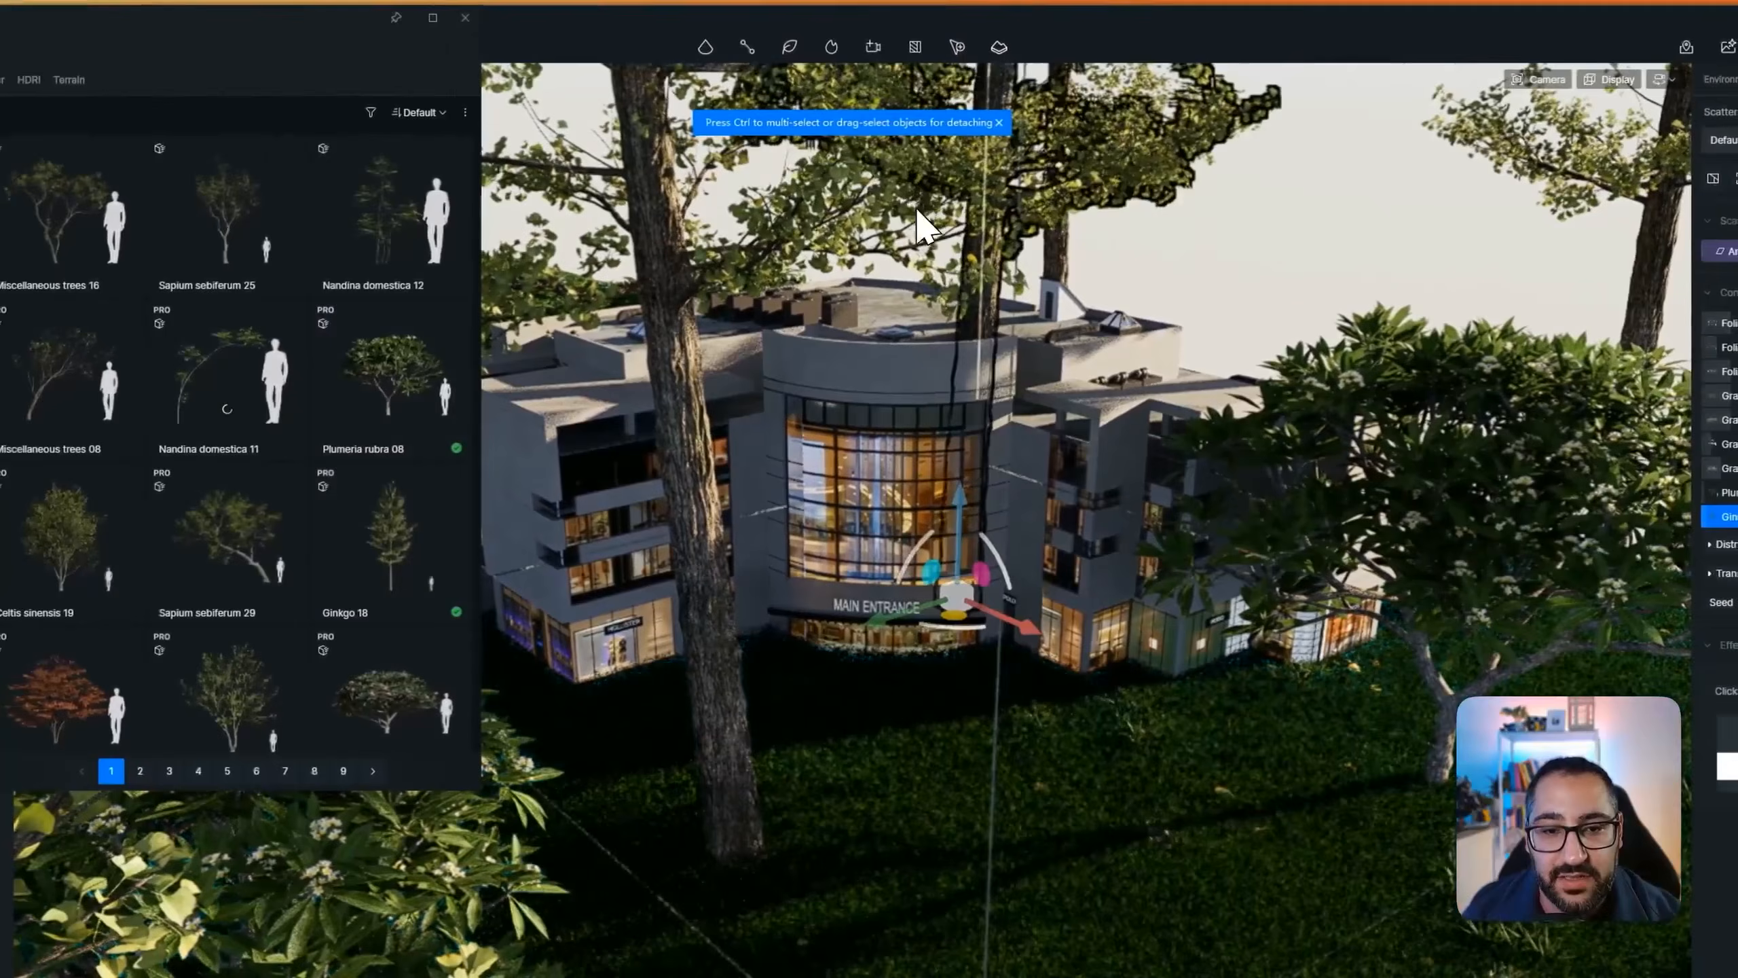
{"action": "left_click_drag", "start_coordinate": [955, 614], "coordinate": [1110, 724]}
{"action": "middle_click_drag", "start_coordinate": [1156, 636], "coordinate": [467, 544]}
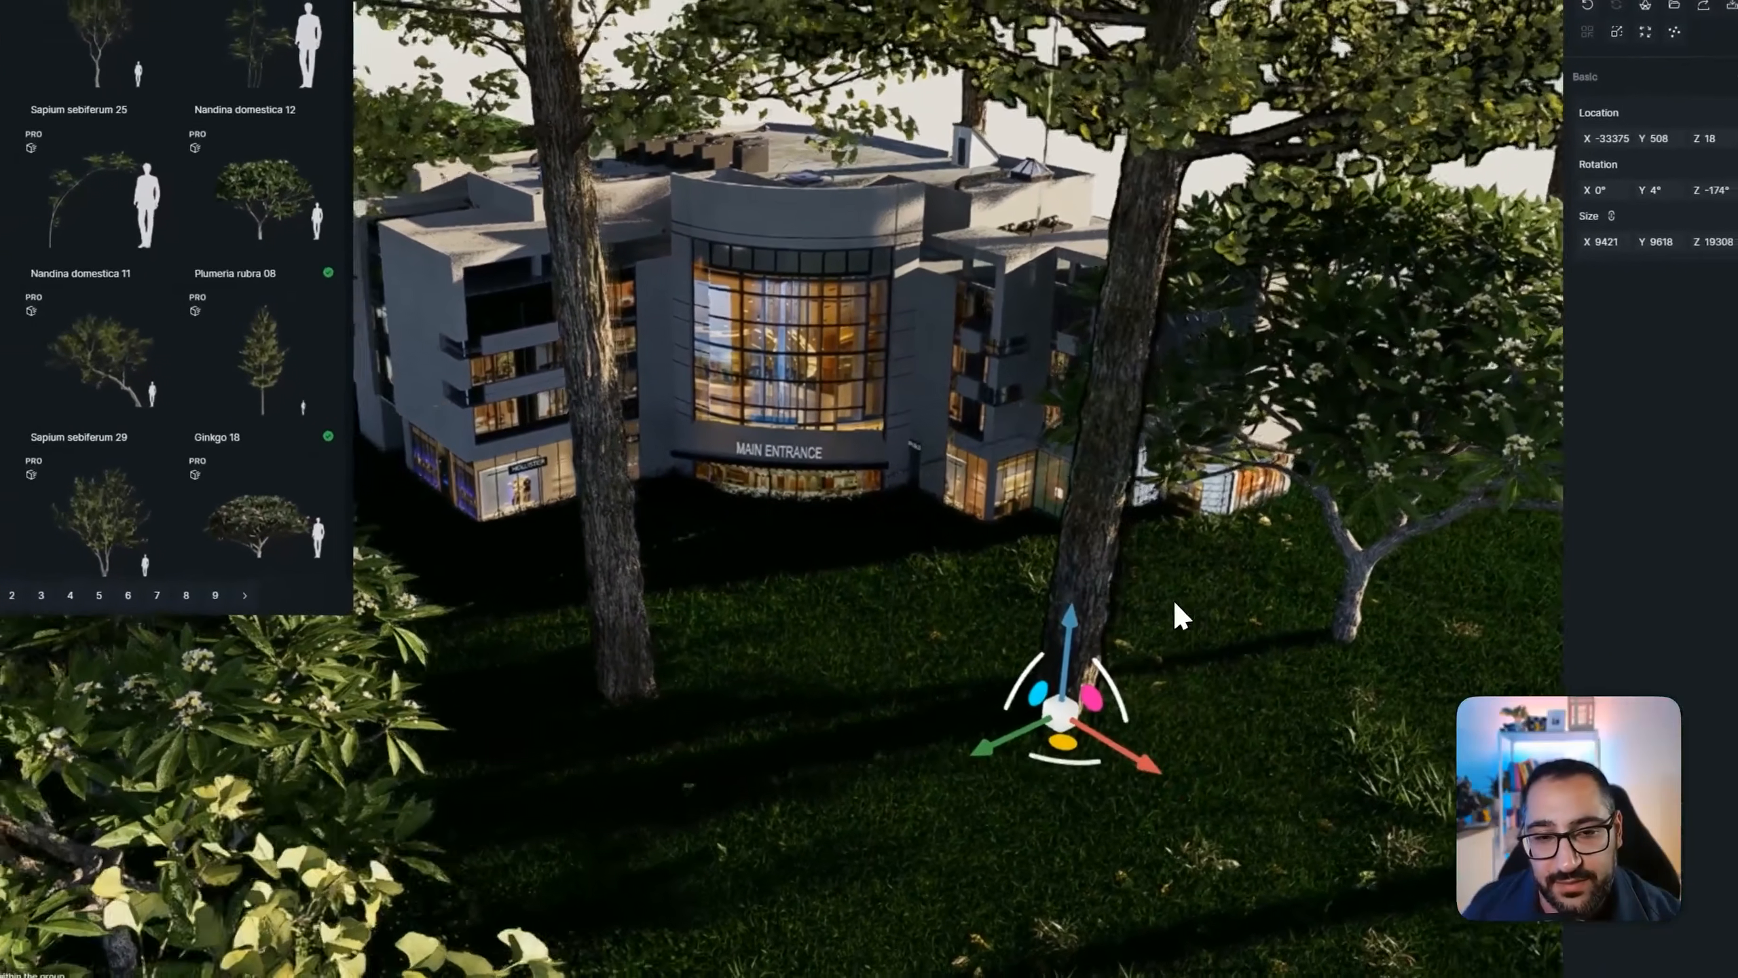
{"action": "scroll", "coordinate": [1308, 623], "scroll_direction": "down", "scroll_amount": 3}
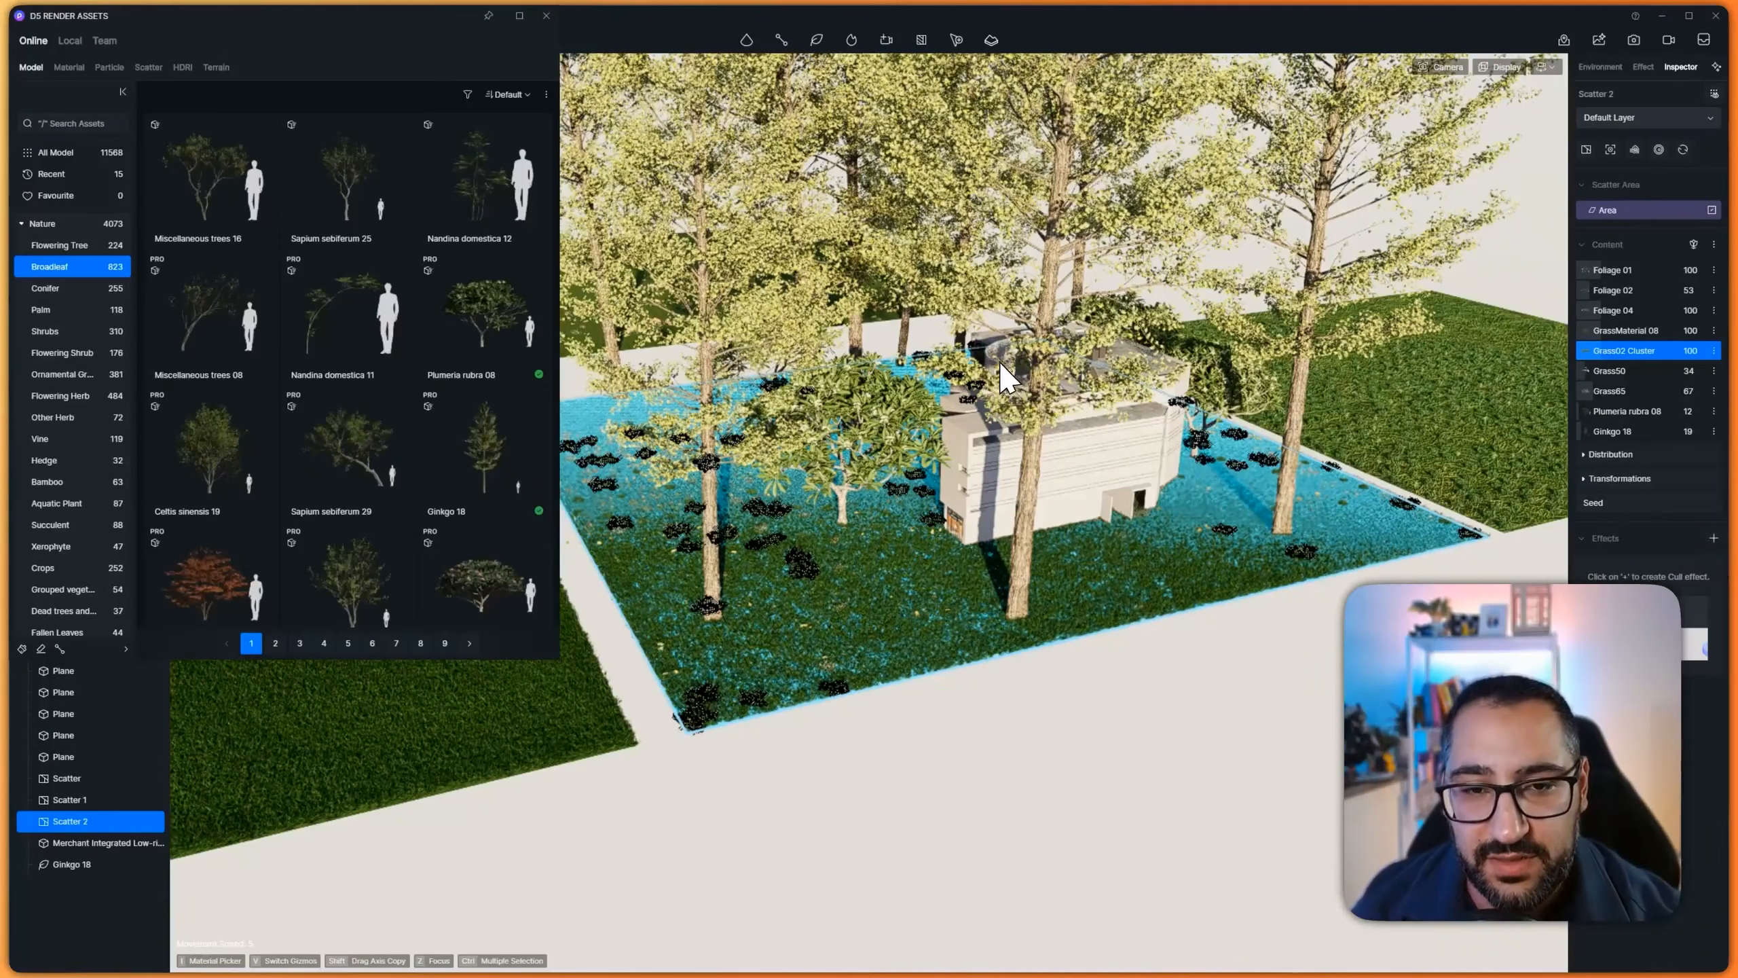
Create a Cull effect on Scatter 2 using the building, so scattered plants are removed from inside it
{"action": "left_click", "coordinate": [1713, 539]}
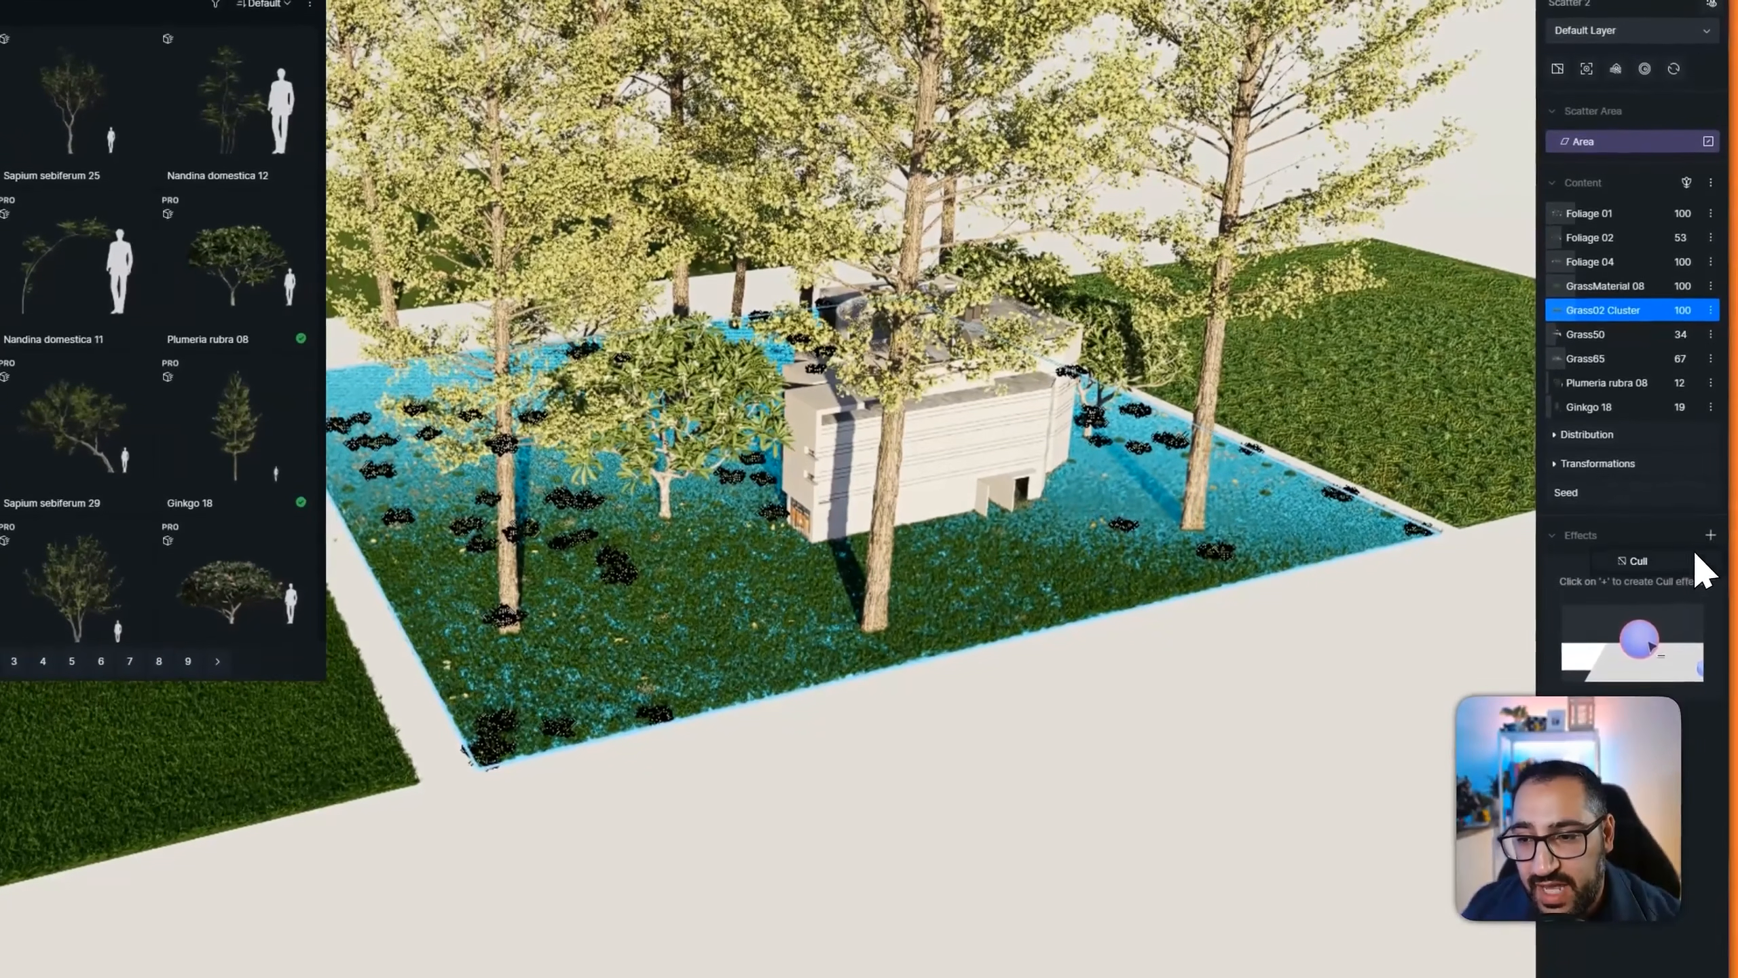
{"action": "left_click", "coordinate": [1673, 560]}
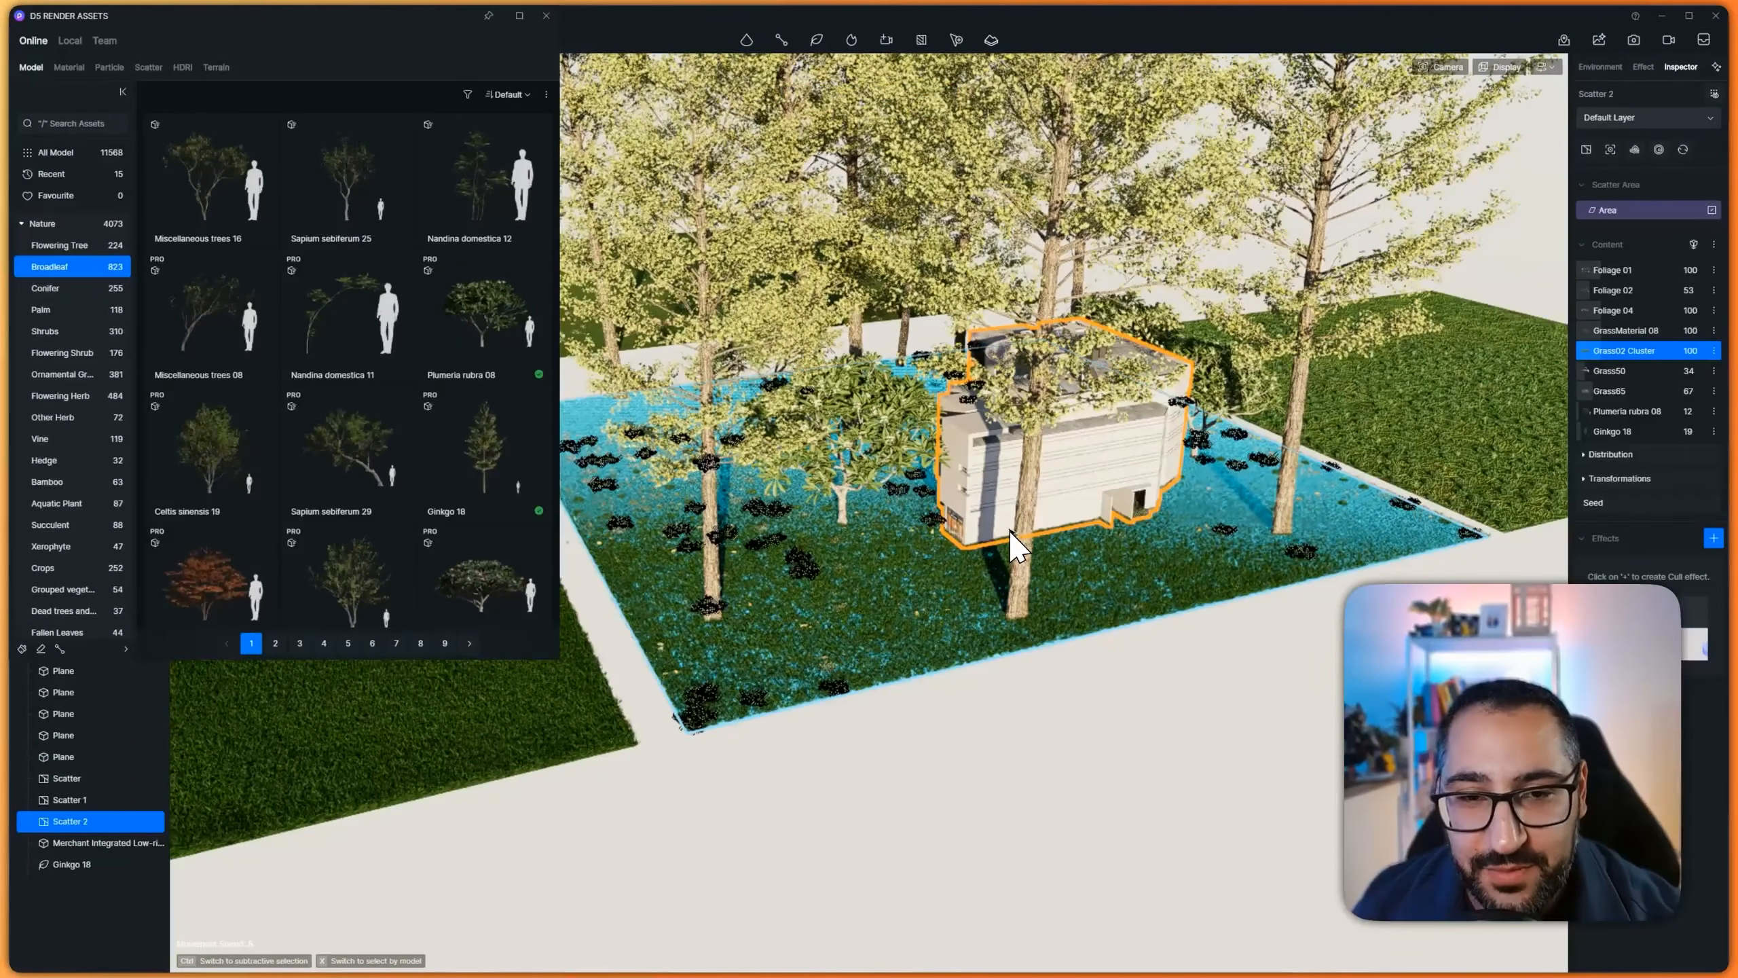
{"action": "left_click", "coordinate": [1007, 528]}
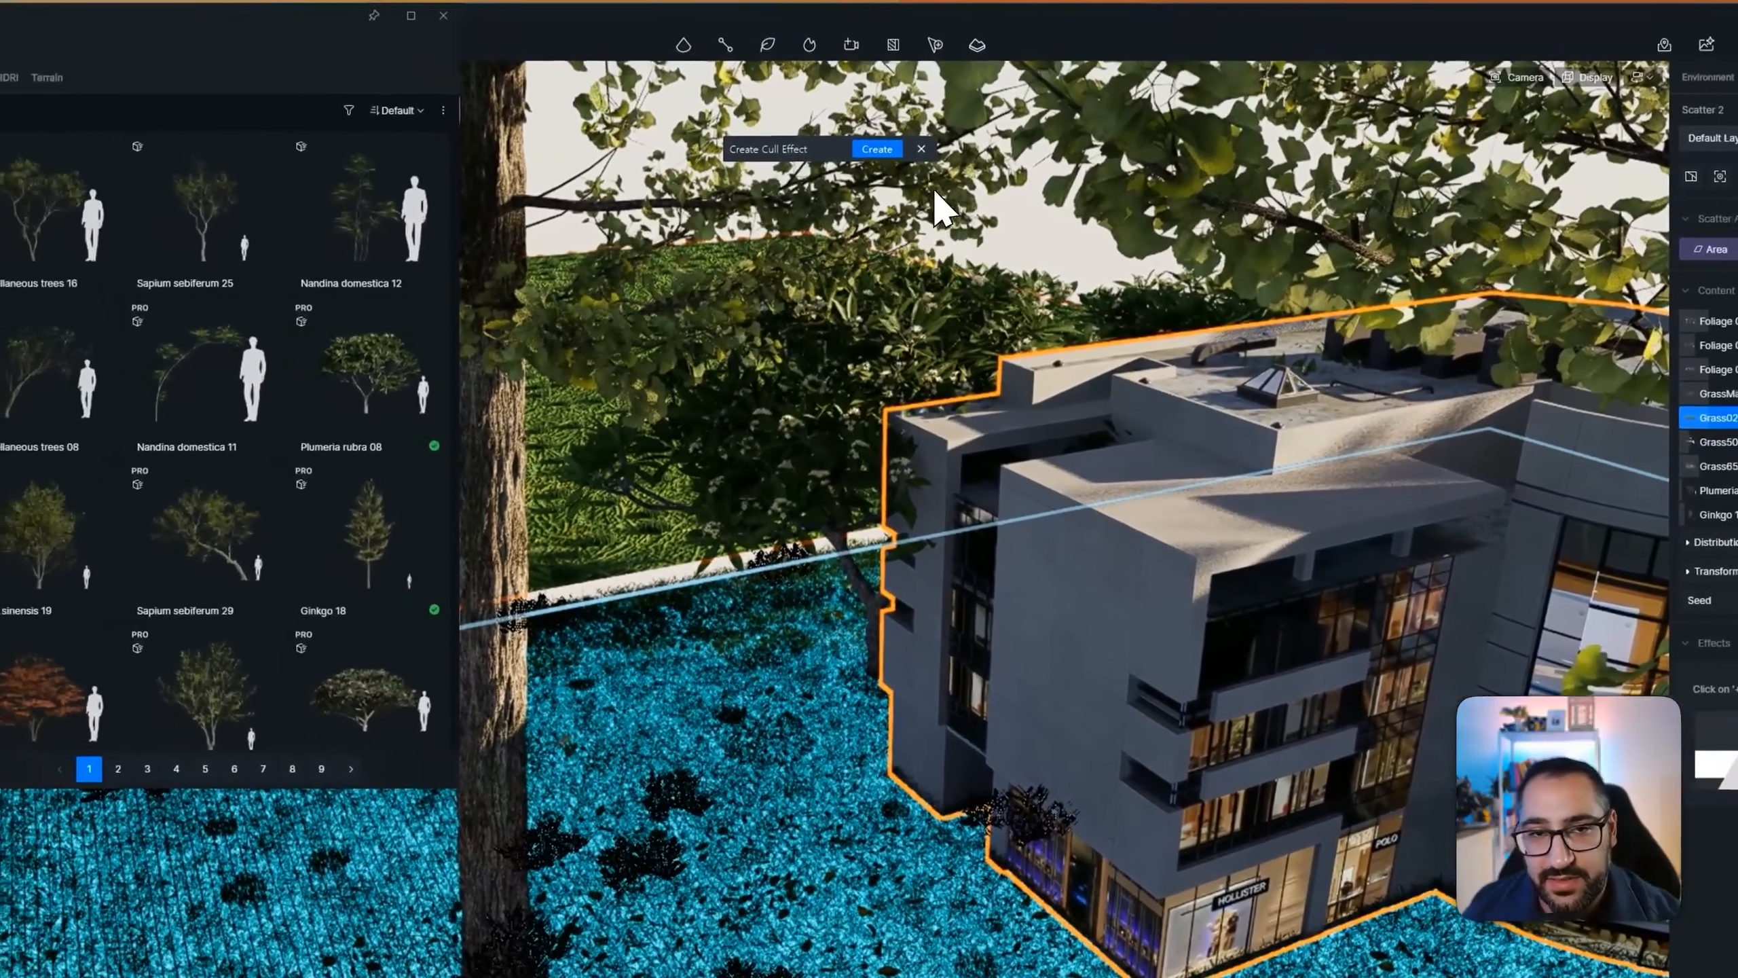
{"action": "left_click", "coordinate": [823, 131]}
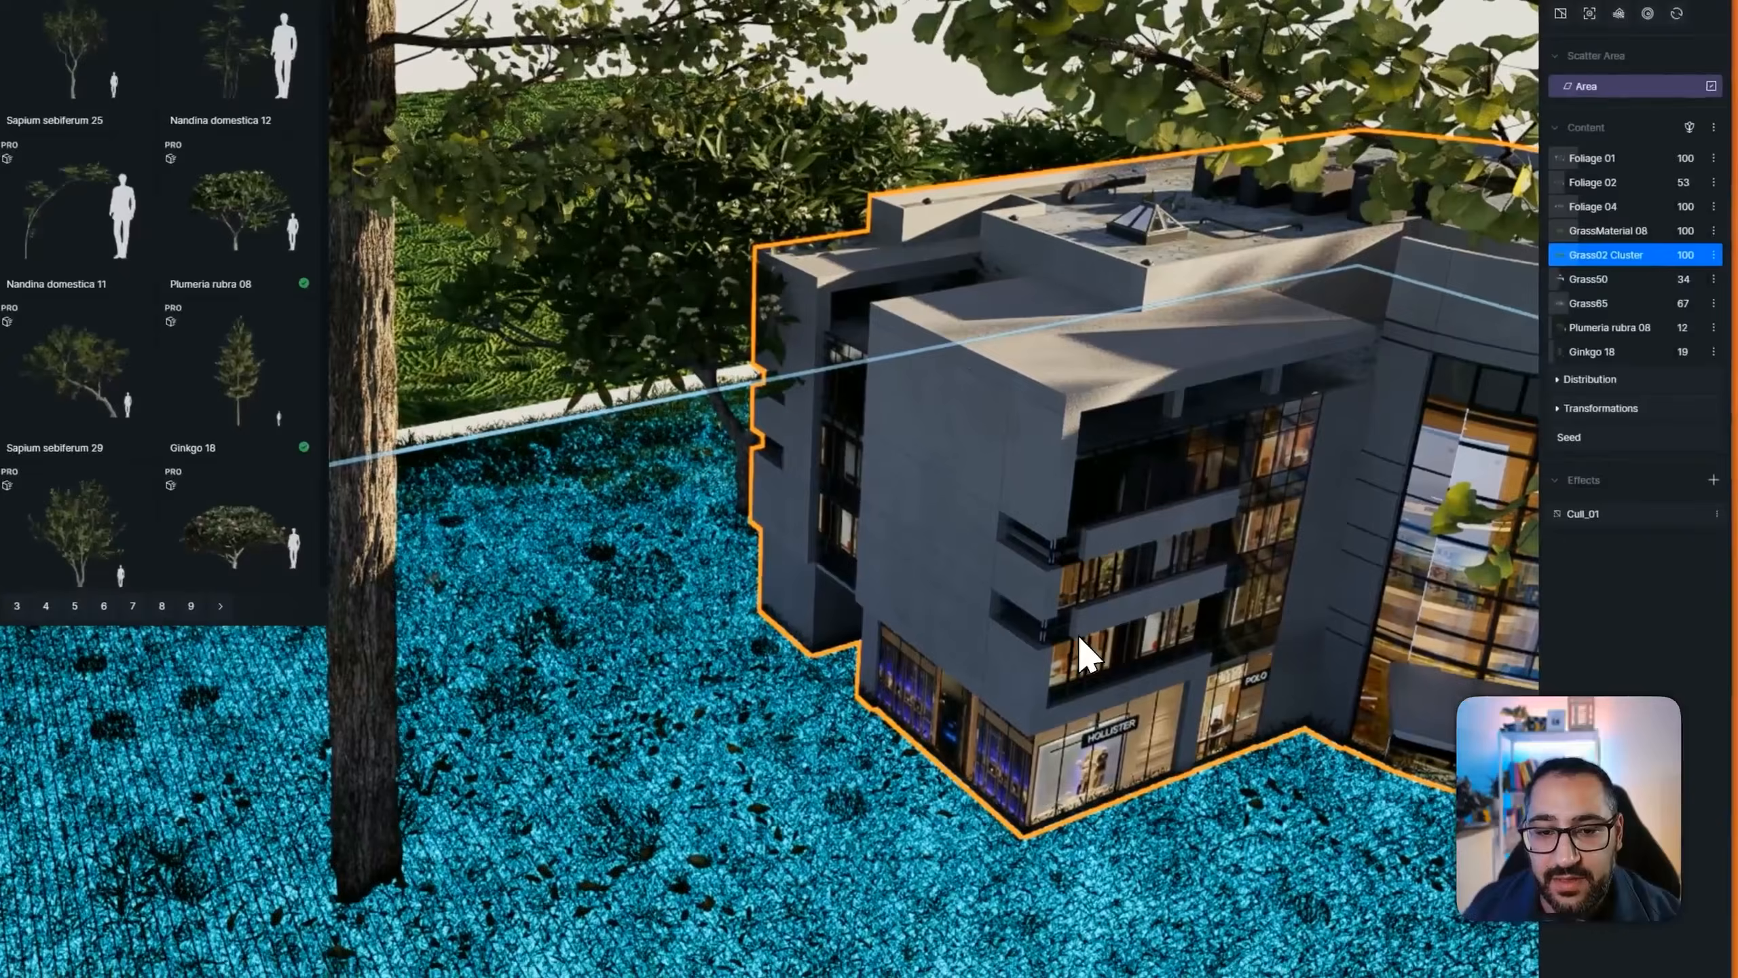
{"action": "middle_click_drag", "start_coordinate": [1253, 613], "coordinate": [691, 657]}
{"action": "scroll", "coordinate": [692, 658], "scroll_direction": "down", "scroll_amount": 5}
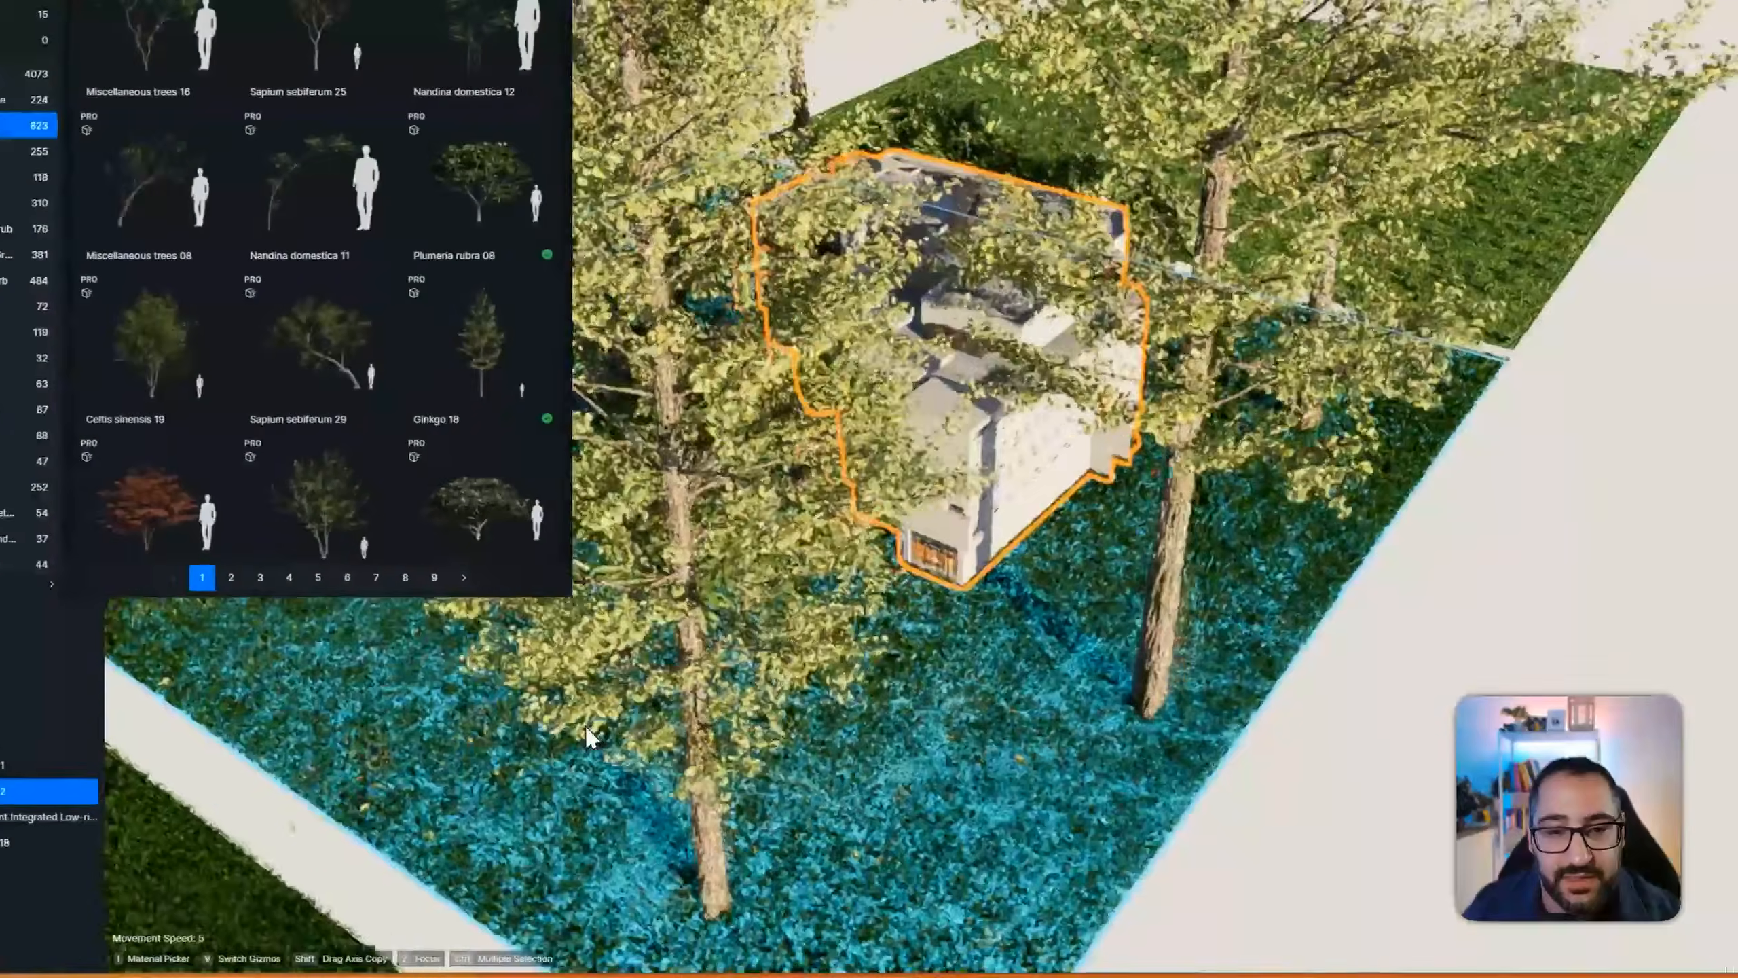
{"action": "middle_click_drag", "start_coordinate": [1033, 684], "coordinate": [910, 690]}
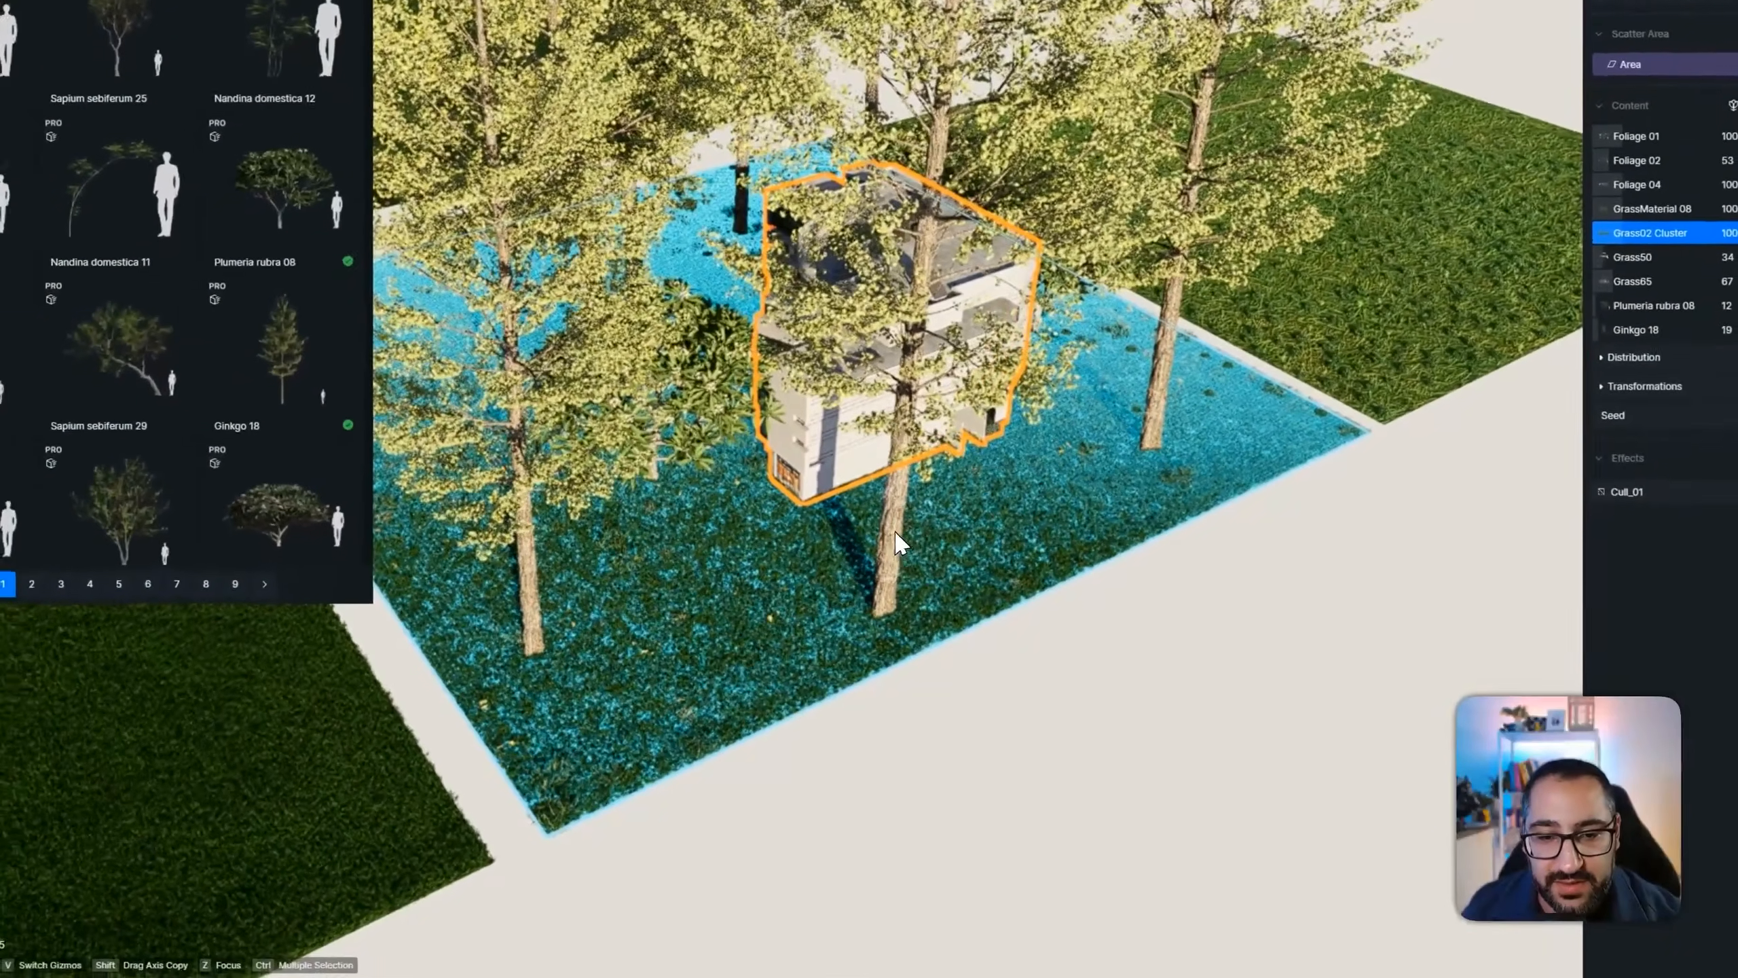
Set the occurrence weight of Ginkgo 18 in Scatter 2 to 68 and check the trees around the building
{"action": "left_click", "coordinate": [897, 534]}
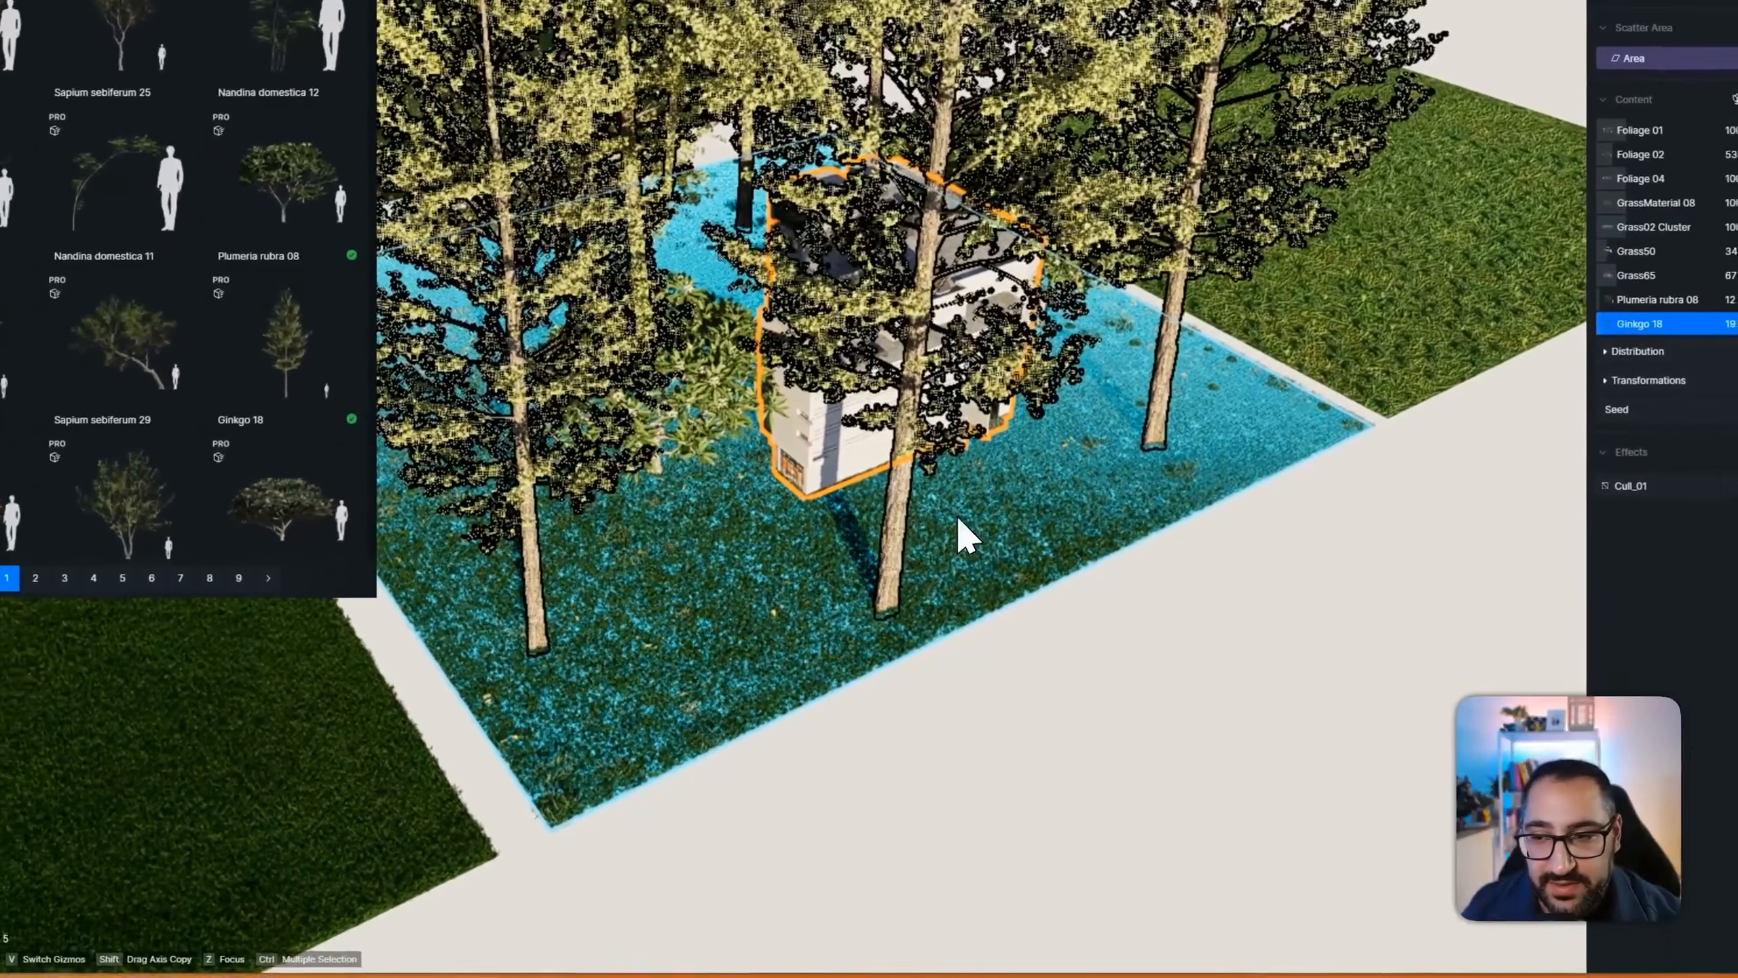
{"action": "left_click_drag", "start_coordinate": [1725, 331], "coordinate": [1736, 331]}
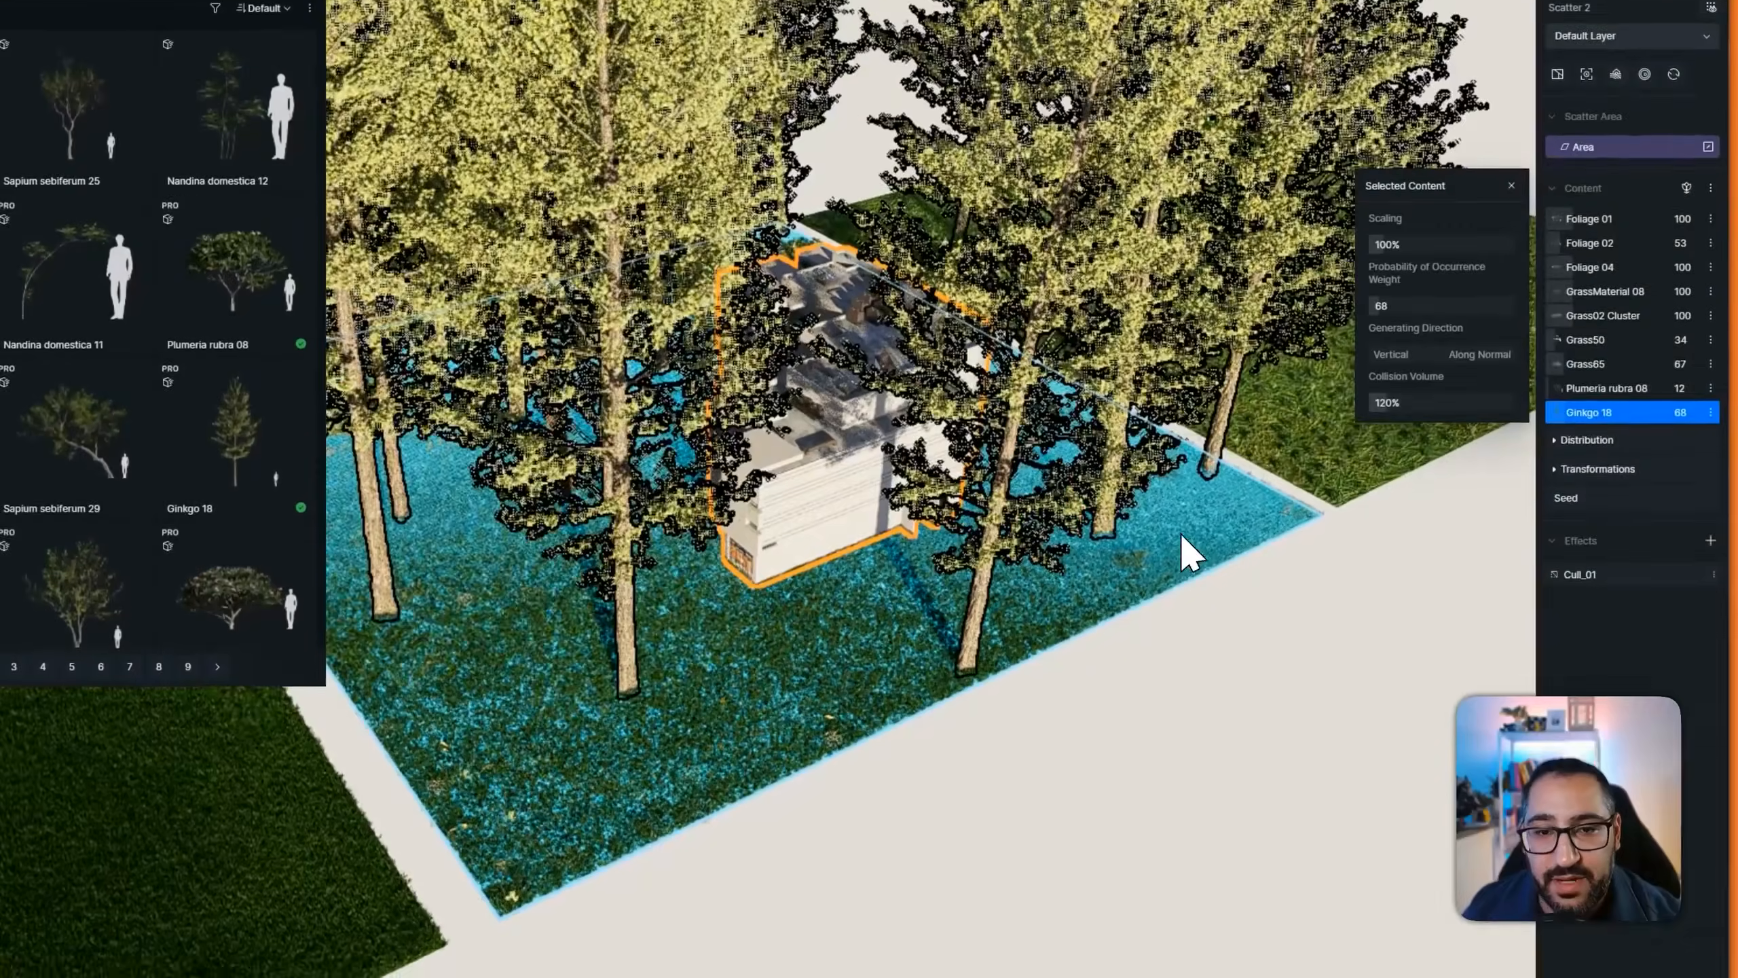
{"action": "scroll", "coordinate": [1013, 514], "scroll_direction": "up", "scroll_amount": 5}
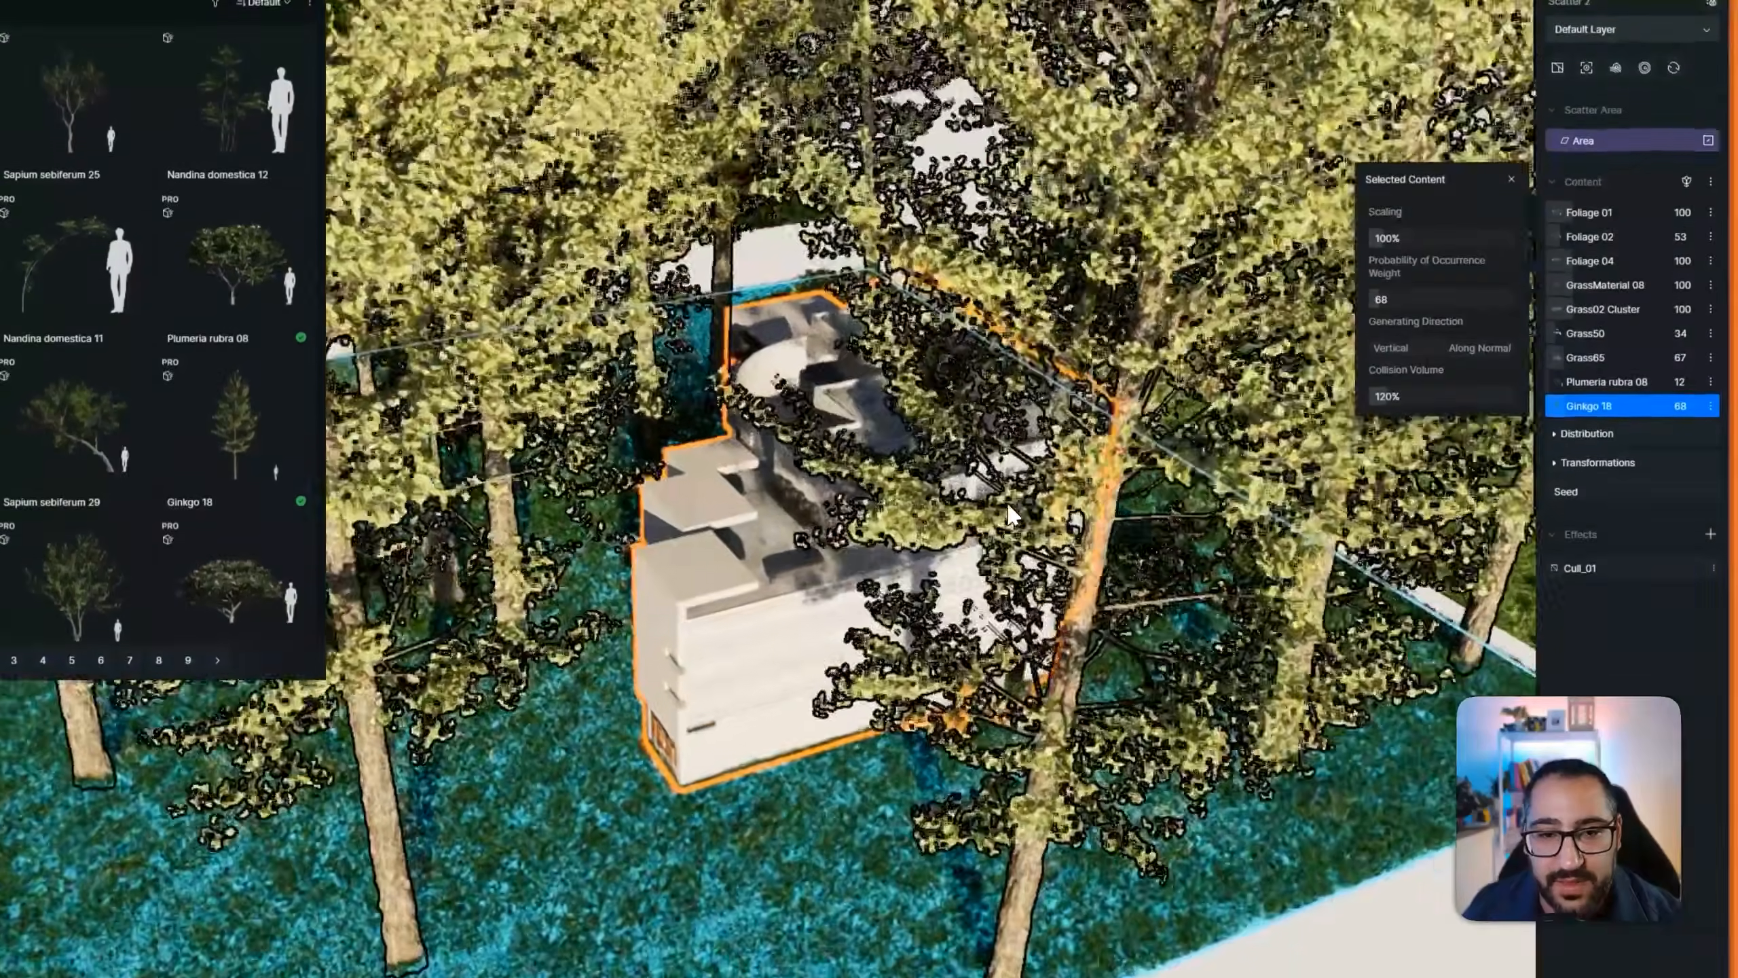
{"action": "scroll", "coordinate": [1015, 506], "scroll_direction": "up", "scroll_amount": 5}
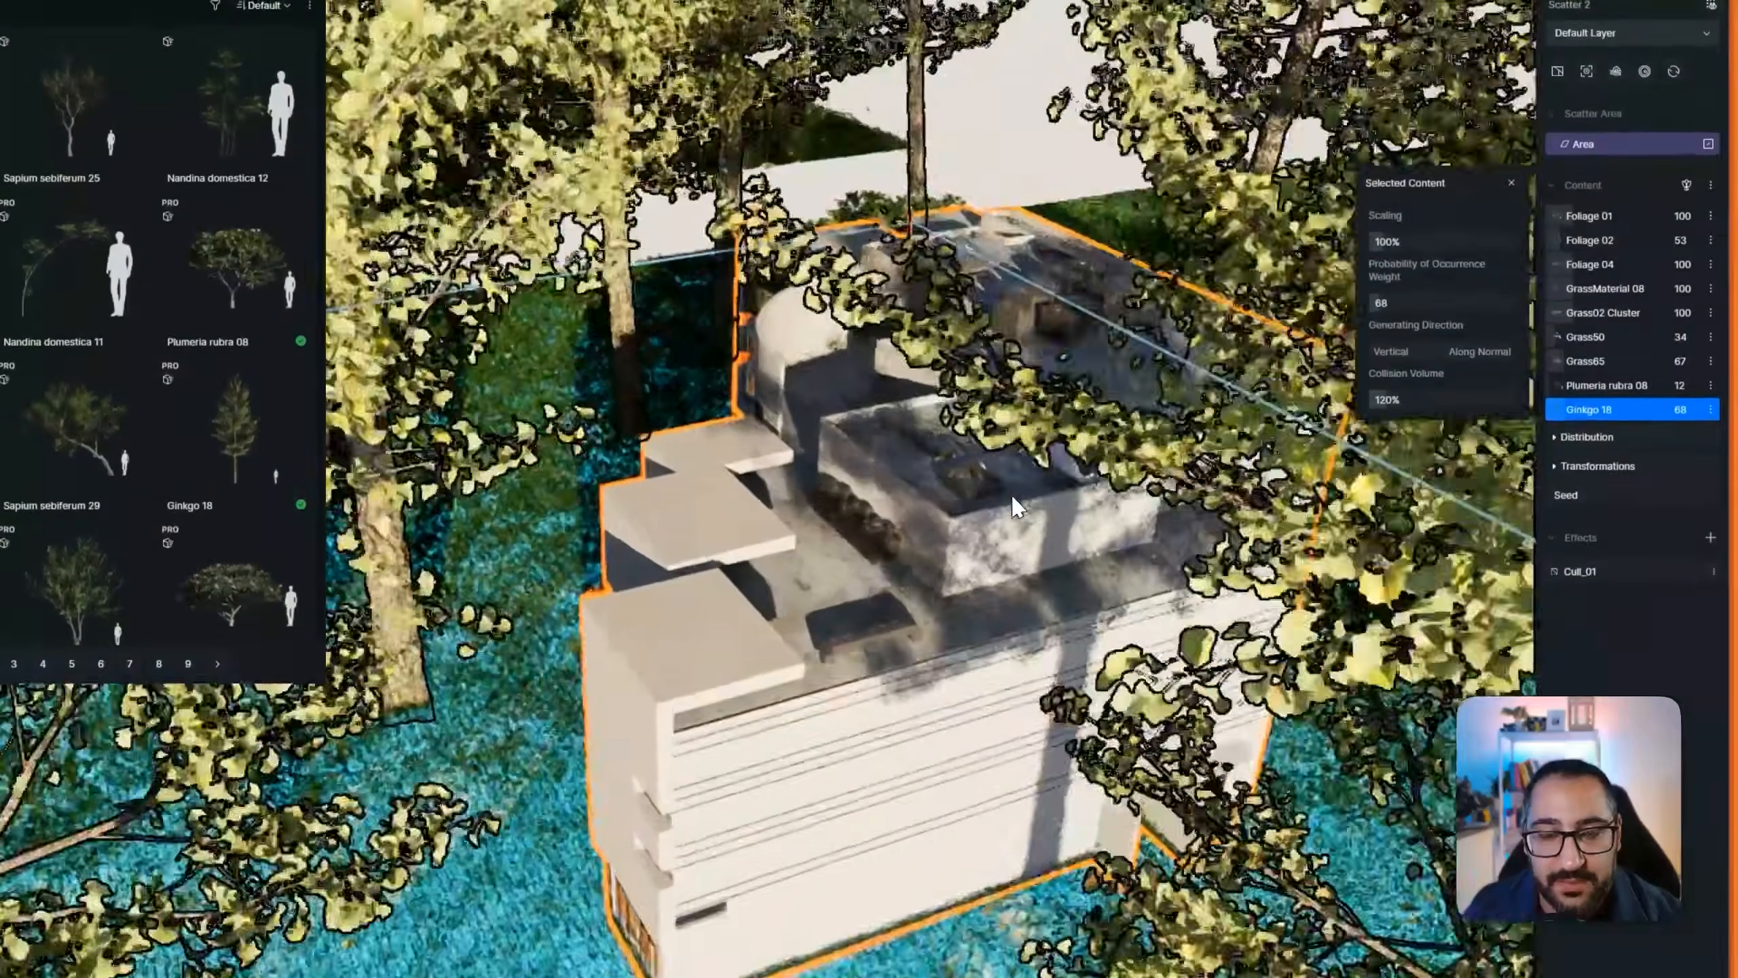
{"action": "middle_click_drag", "start_coordinate": [1016, 489], "coordinate": [1002, 276]}
{"action": "scroll", "coordinate": [1043, 417], "scroll_direction": "down", "scroll_amount": 4}
{"action": "middle_click_drag", "start_coordinate": [1016, 371], "coordinate": [1114, 683]}
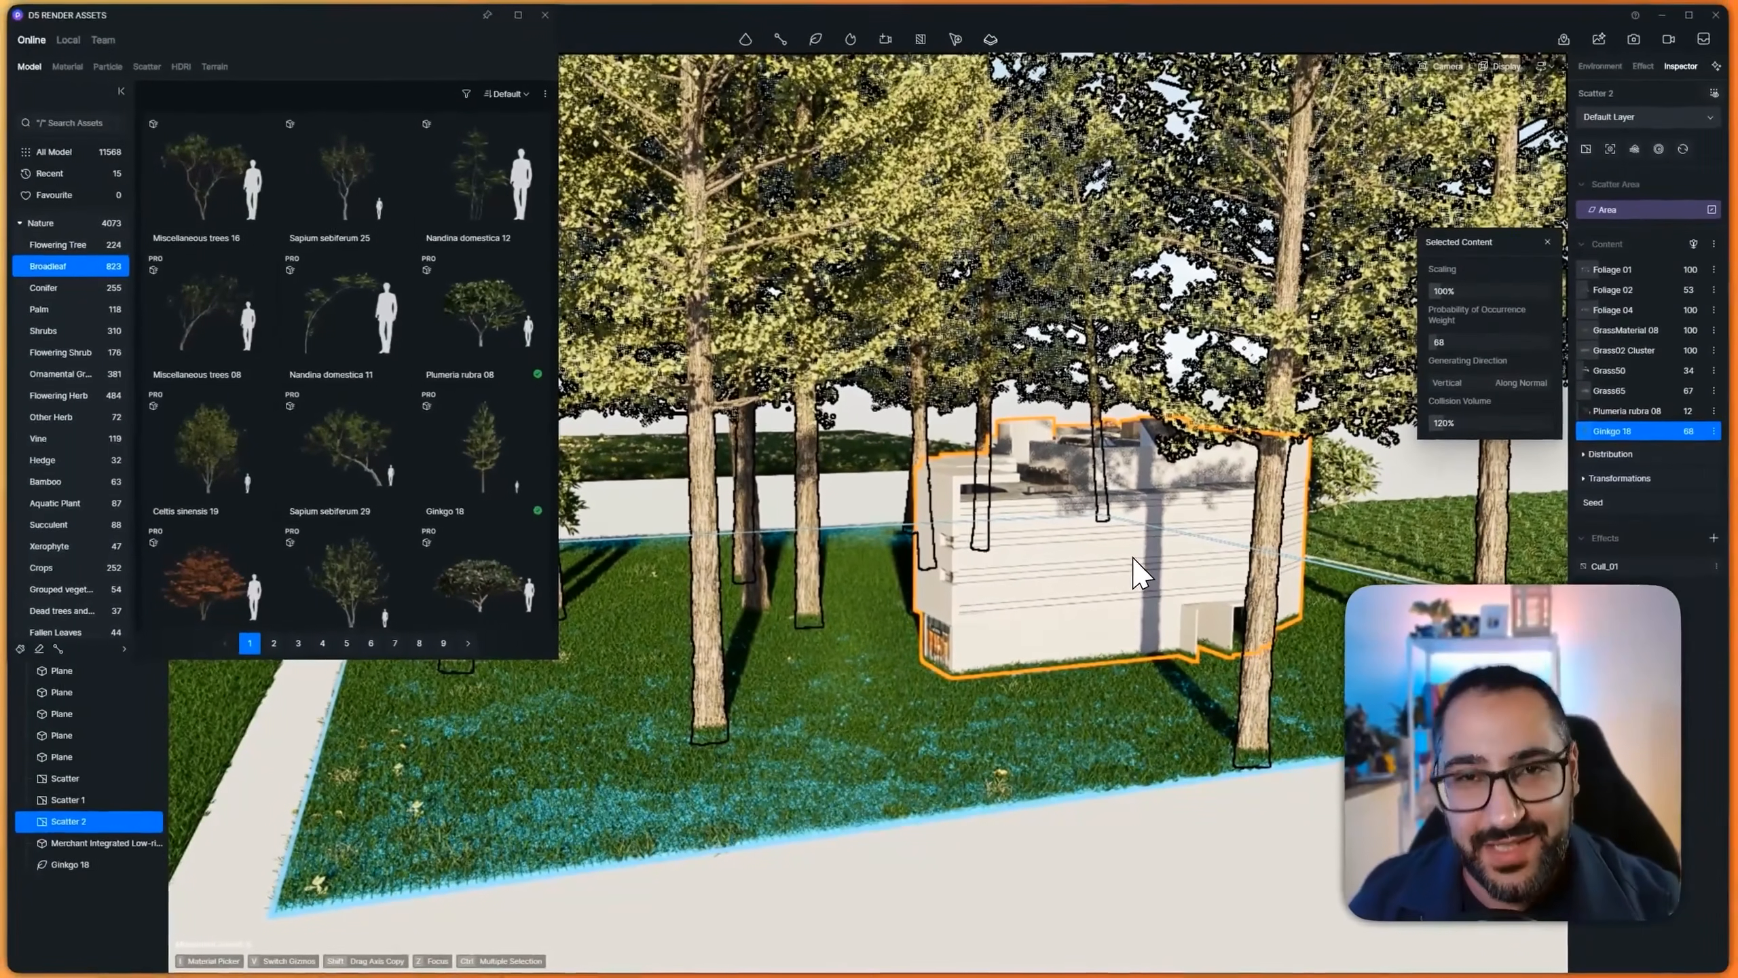